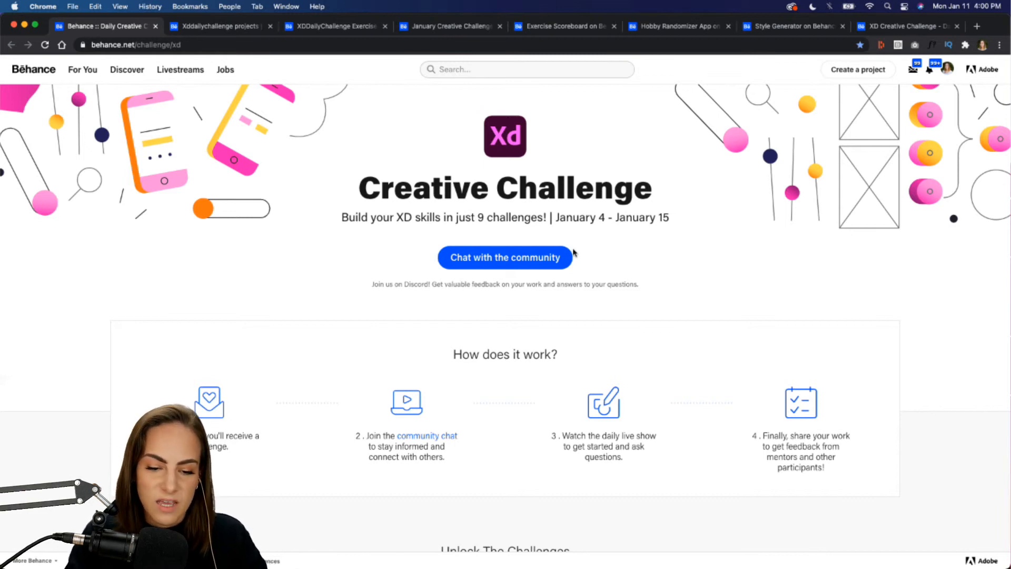
- Review the unlocked daily challenges on the XD Creative Challenge page, from Hairstyle Generator through Plant Planner
scroll(574, 253, "down", 8)
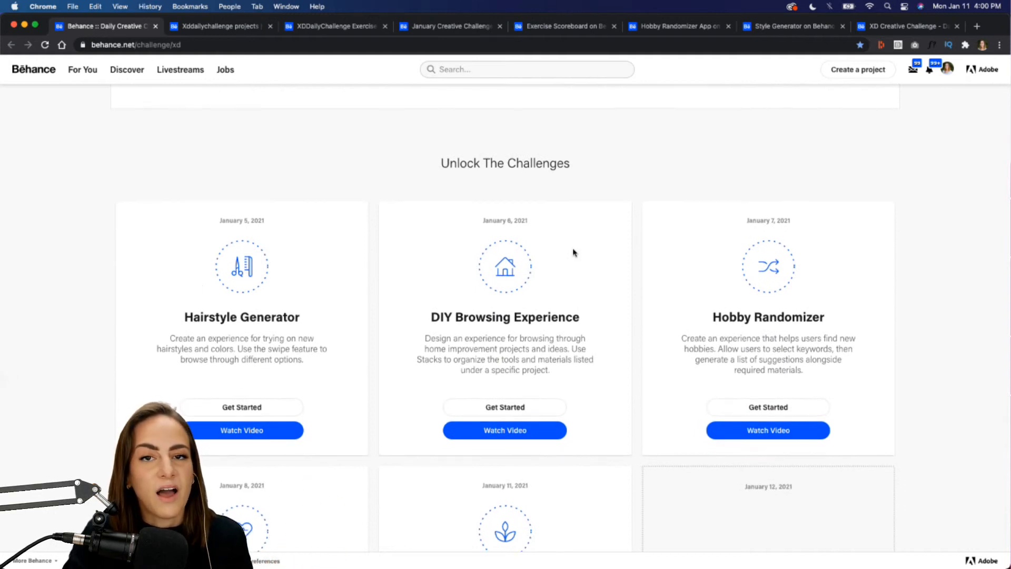
scroll(573, 253, "down", 1)
scroll(574, 252, "down", 2)
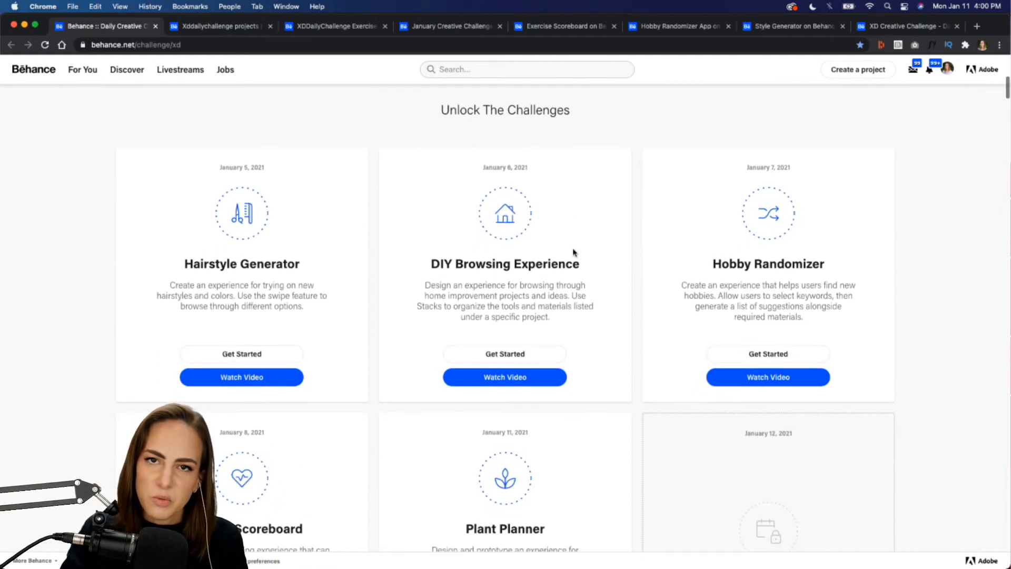
scroll(573, 252, "down", 2)
scroll(611, 358, "down", 3)
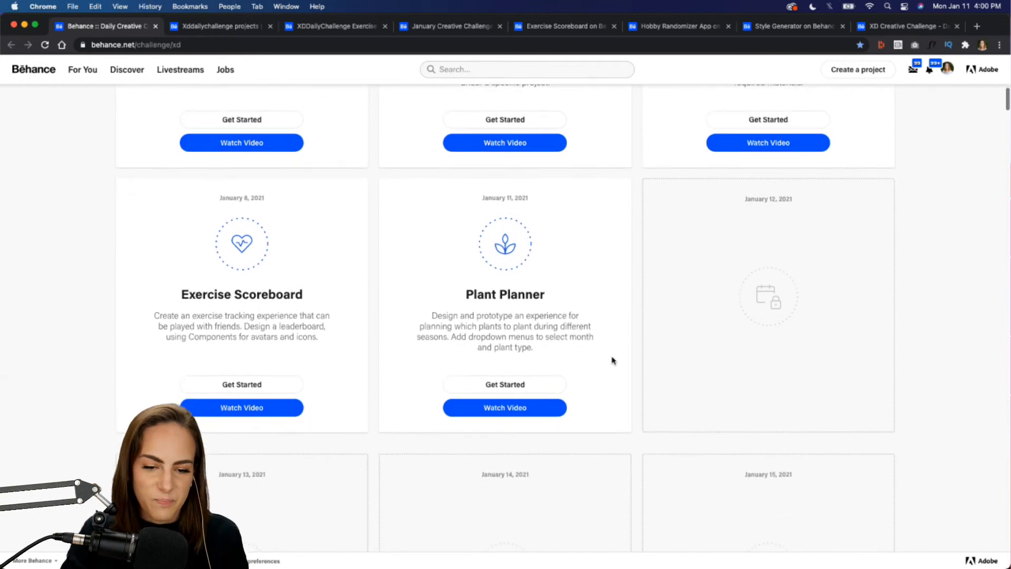
scroll(612, 359, "up", 1)
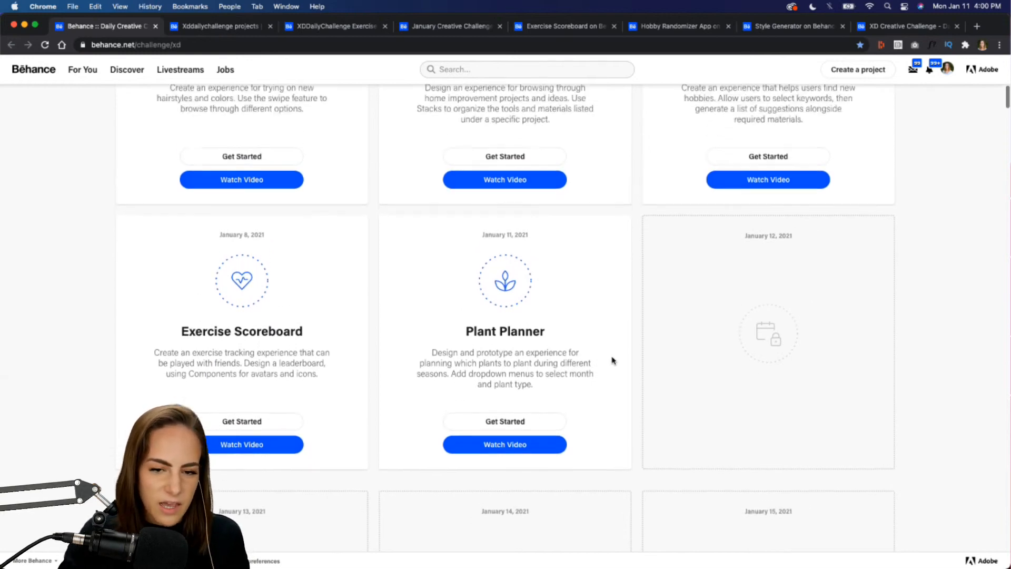
scroll(612, 359, "up", 5)
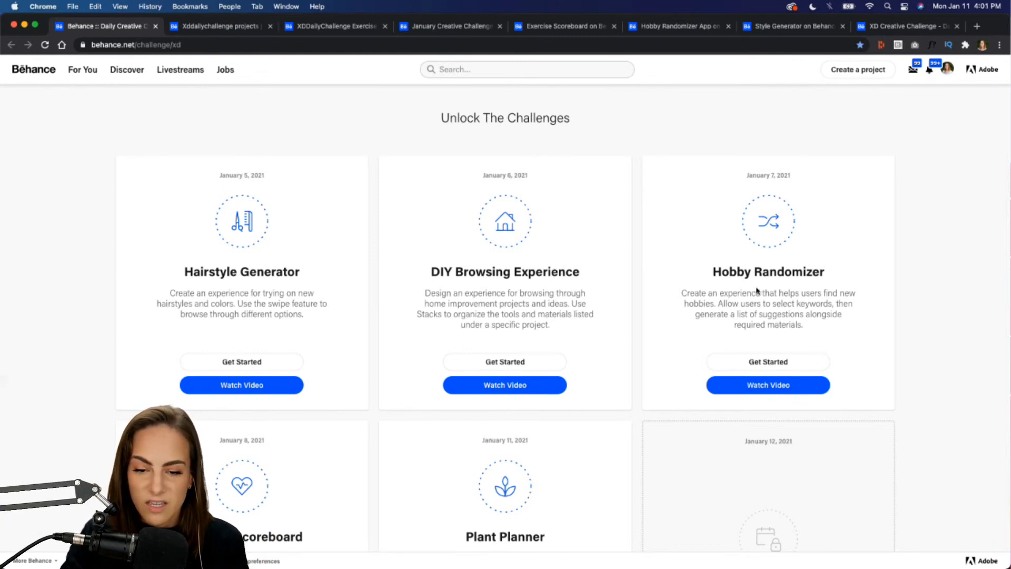
scroll(824, 293, "down", 3)
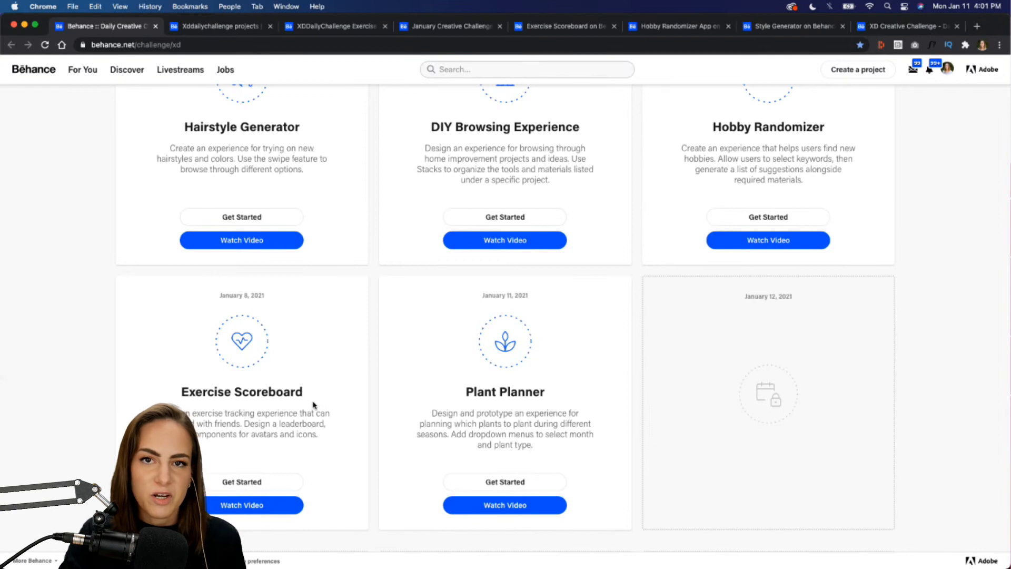
scroll(555, 405, "down", 1)
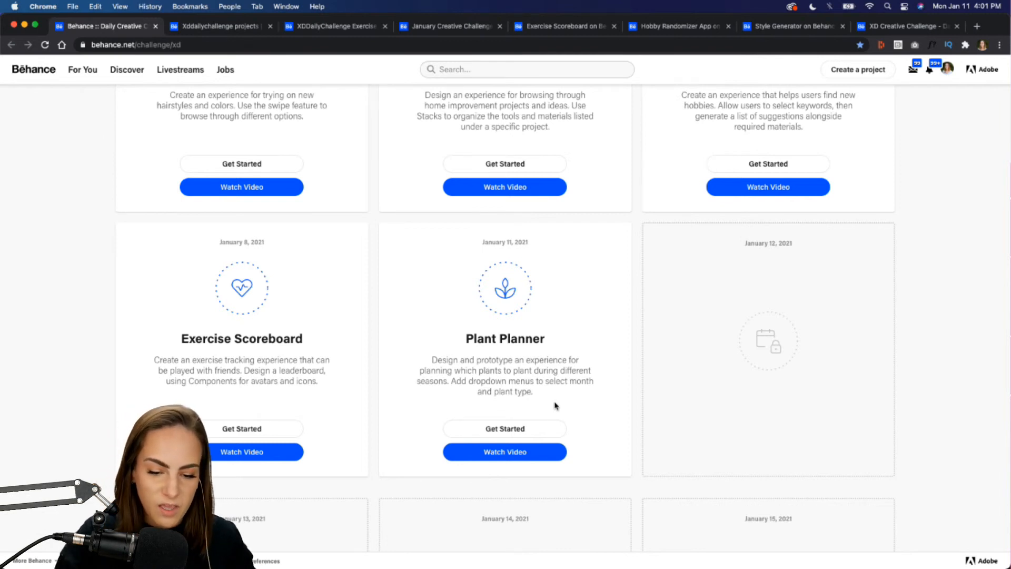
- Download the starter file for the Plant Planner challenge and dismiss the download notice
left_click(525, 430)
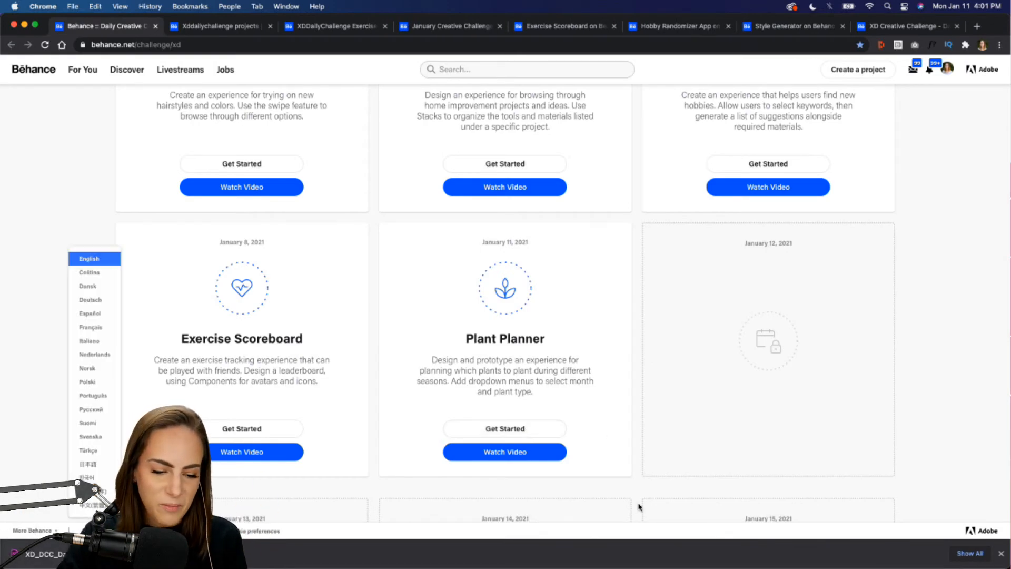
left_click(1001, 552)
- Switch to Discord, browse the shared work and mentor feedback in the Adobe XD current-challenge channel, and put the window away
scroll(798, 374, "up", 3)
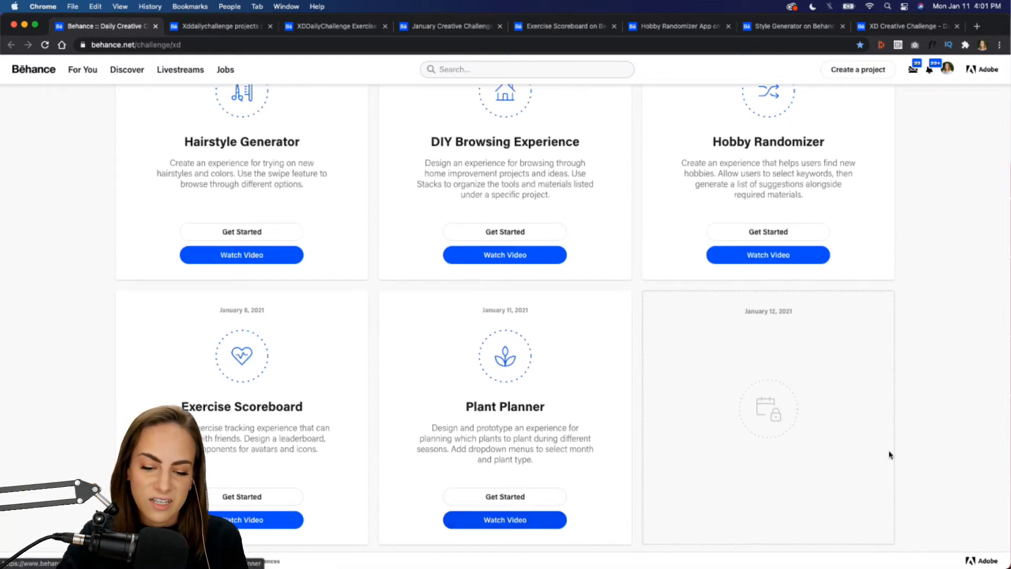
scroll(900, 450, "up", 5)
scroll(901, 450, "up", 3)
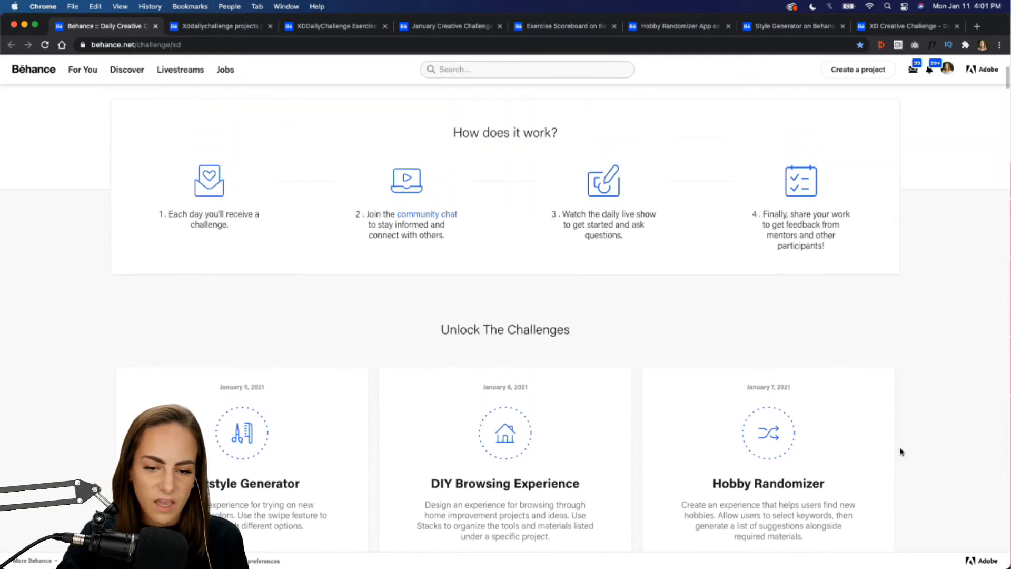
scroll(532, 316, "up", 1)
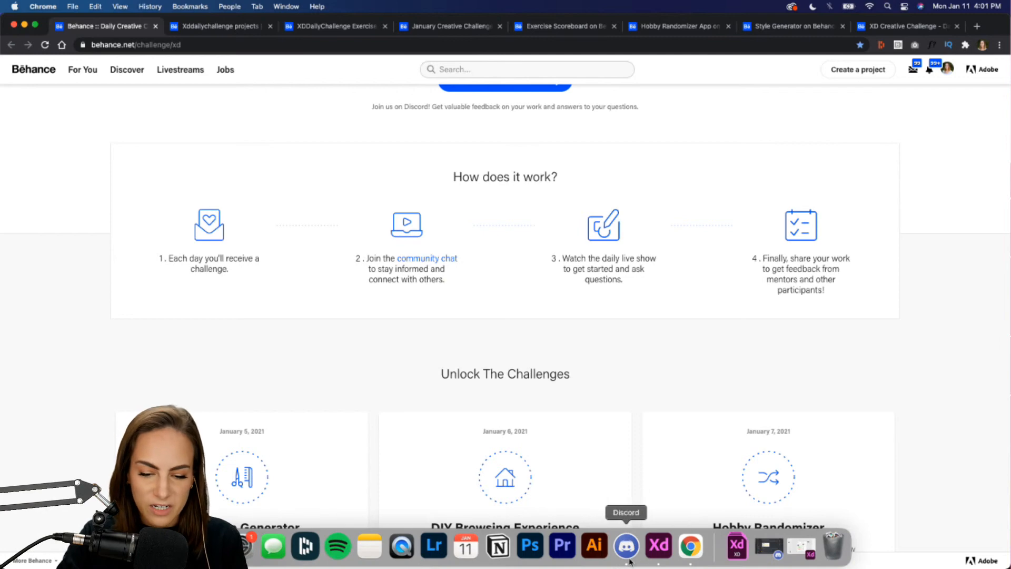
left_click(637, 550)
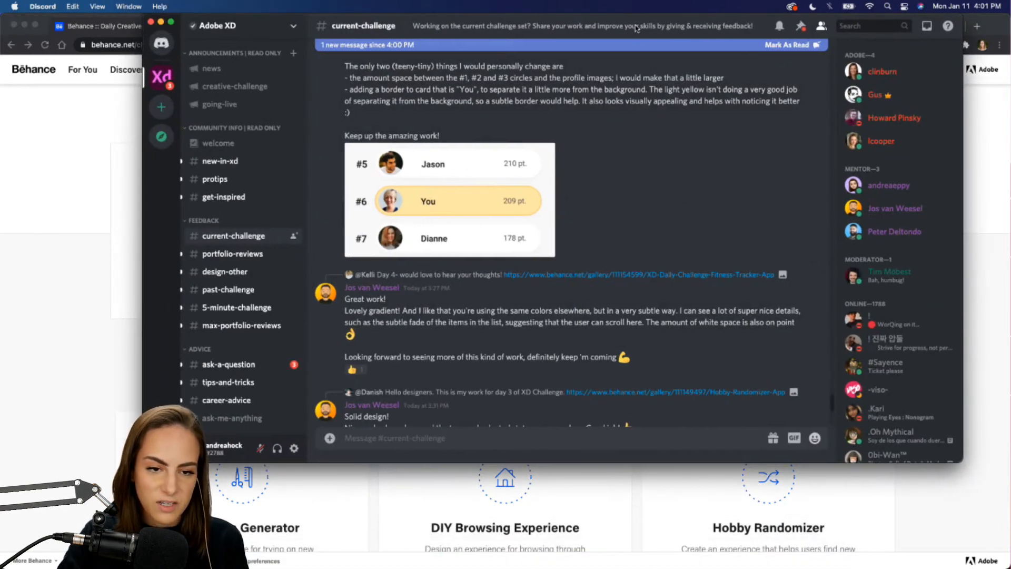
left_click_drag(633, 26, 642, 27)
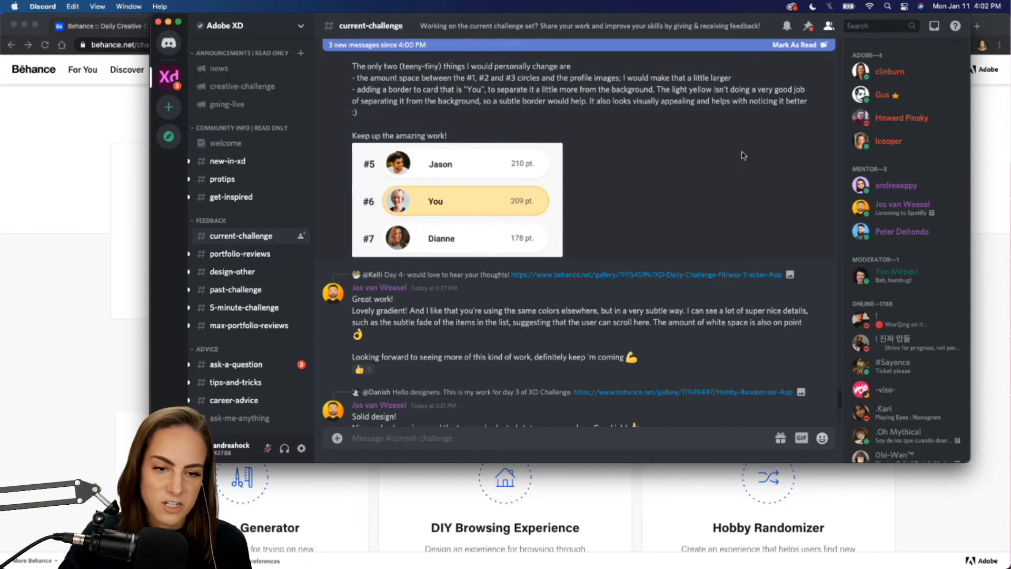
scroll(742, 155, "up", 10)
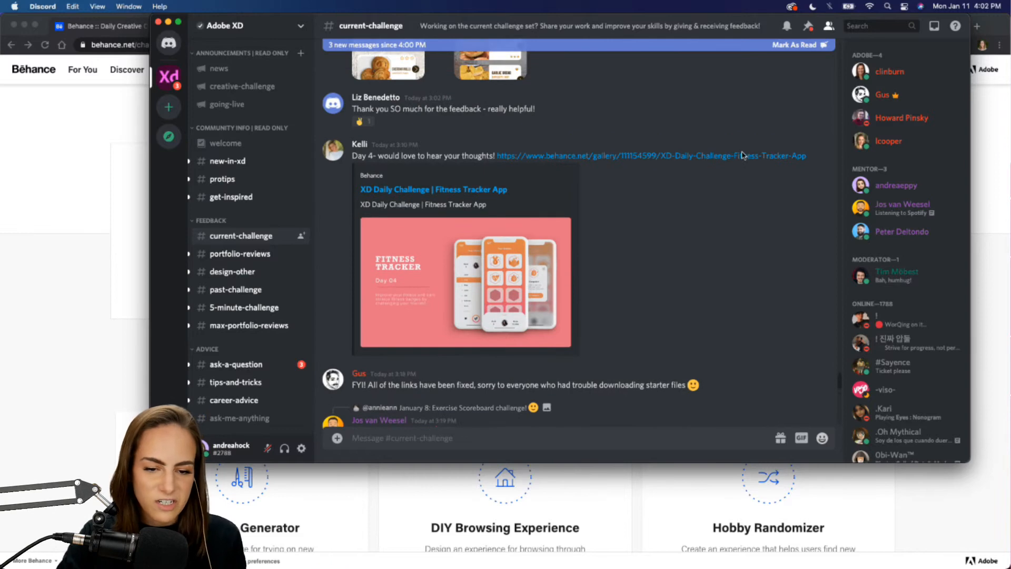
scroll(742, 156, "up", 10)
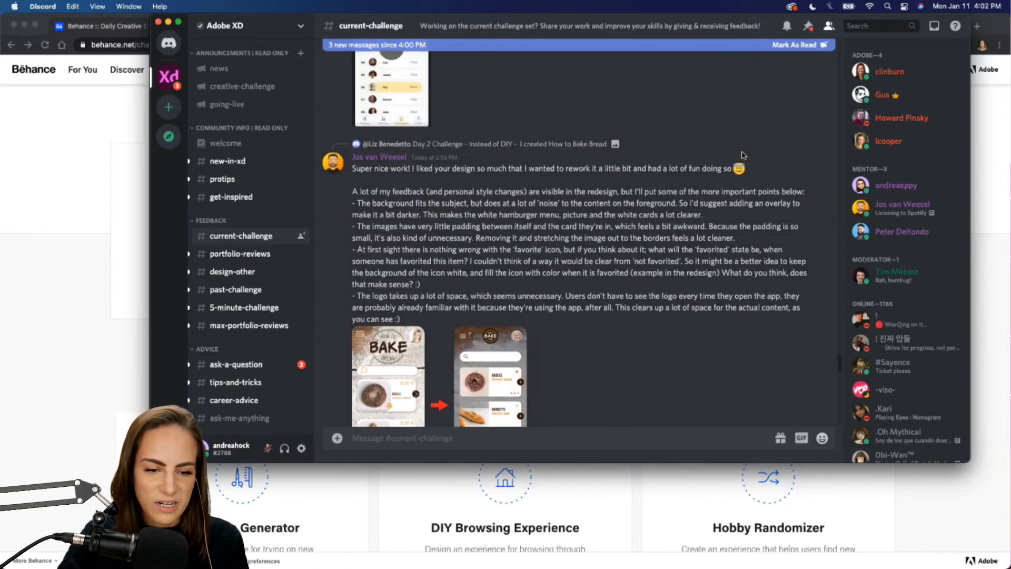
scroll(742, 155, "up", 15)
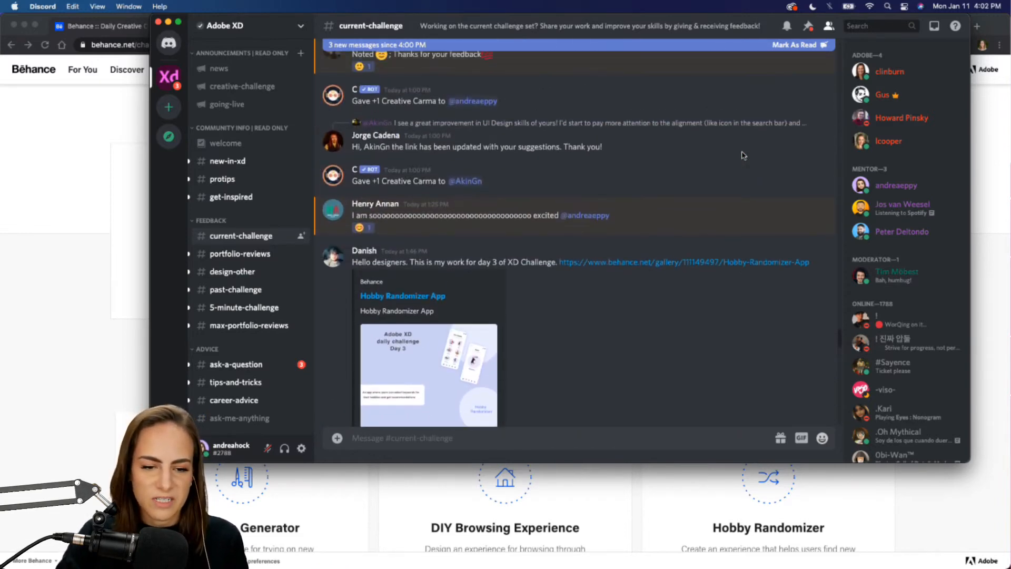
scroll(742, 155, "up", 15)
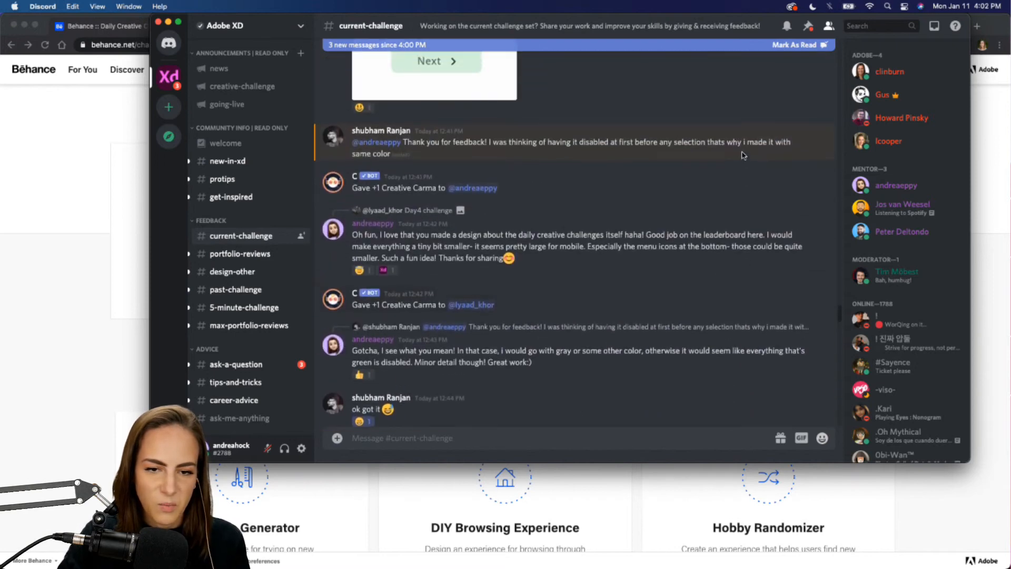
scroll(742, 156, "up", 15)
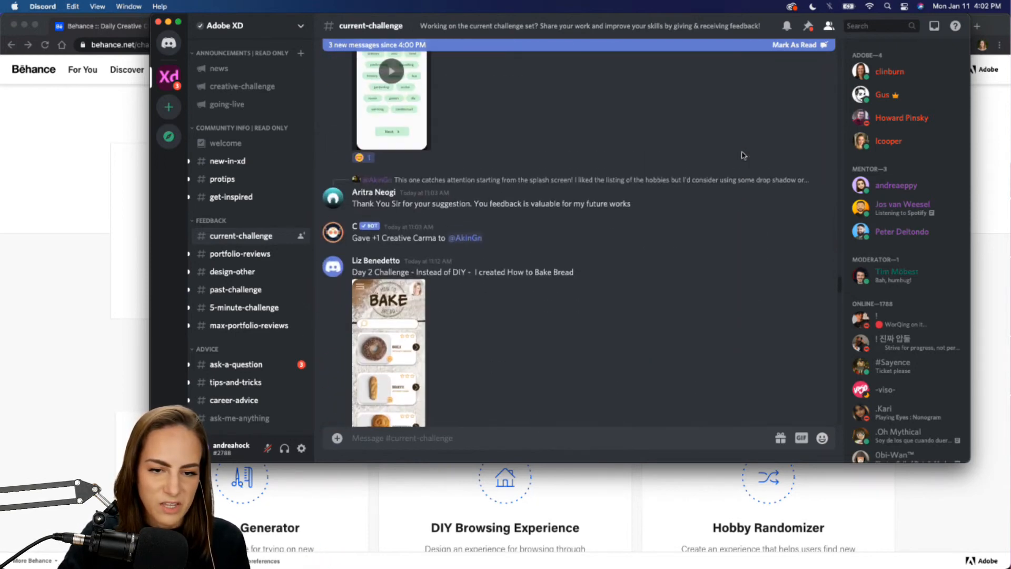
scroll(742, 155, "down", 15)
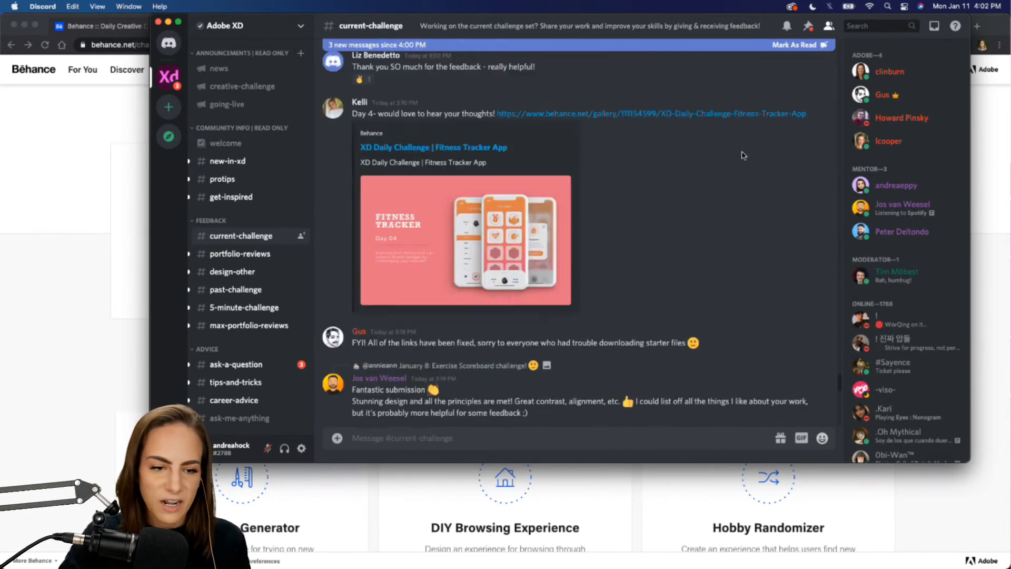
scroll(743, 155, "down", 15)
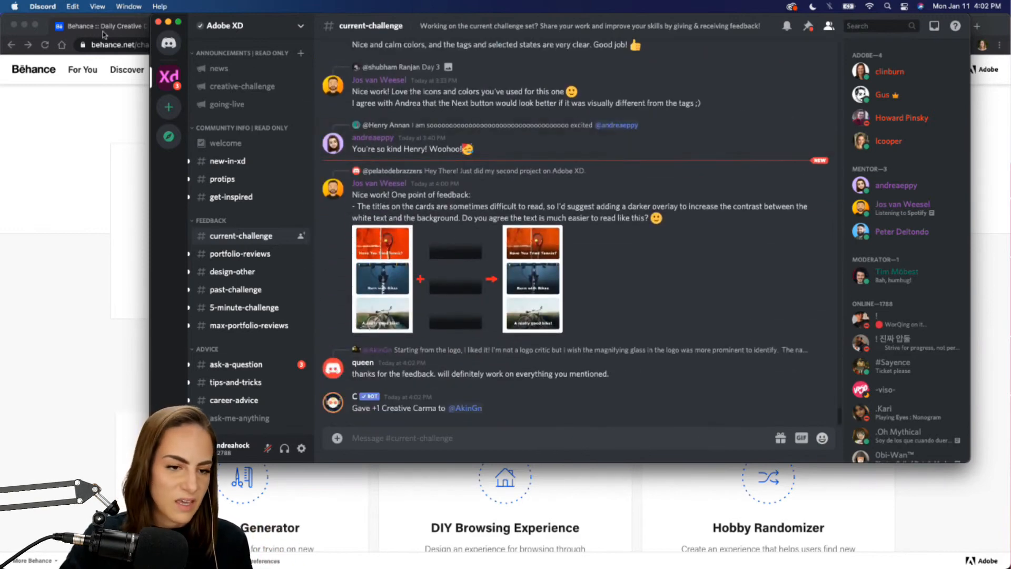
left_click(168, 22)
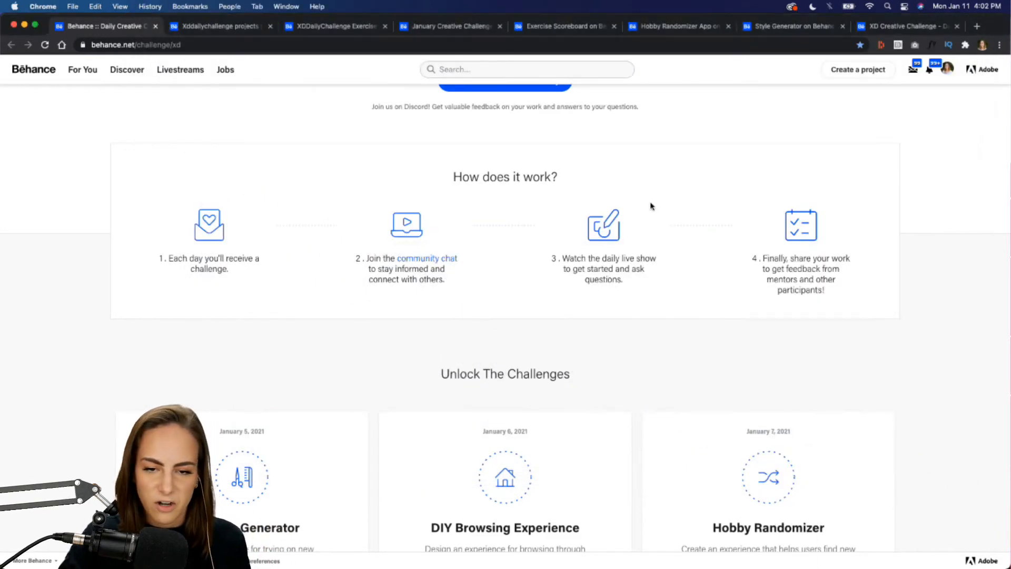
- Switch to Adobe XD and preview the Plant Planner design from its main artboard, placing the preview beside the List artboard
mouse_move(626, 566)
left_click(658, 546)
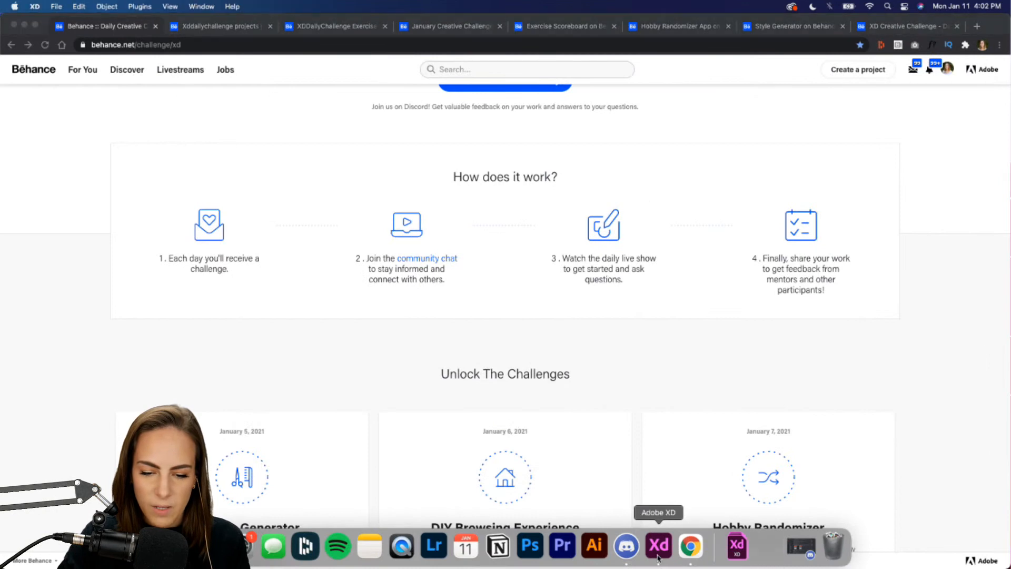
scroll(753, 344, "down", 2)
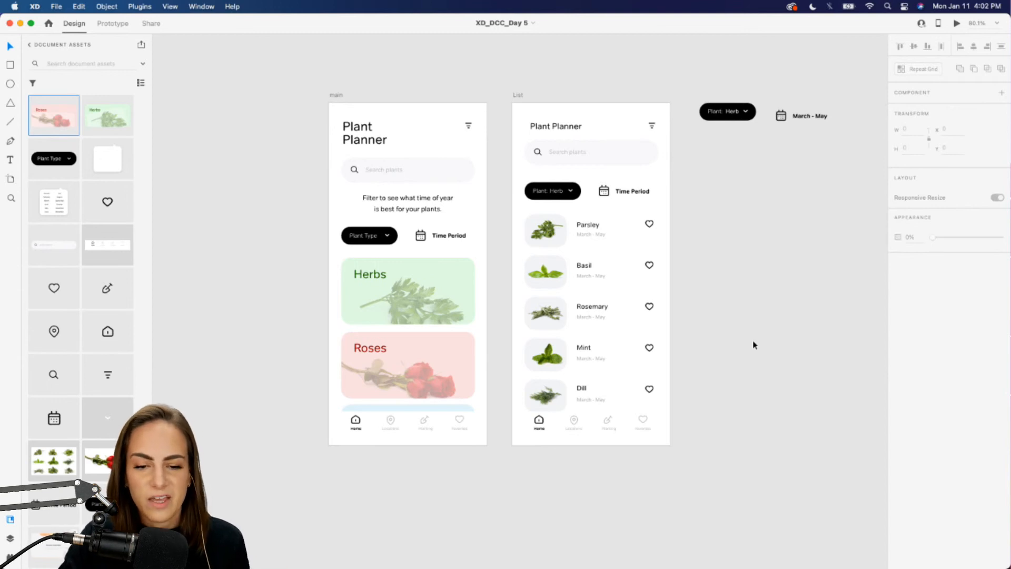
left_click(413, 310)
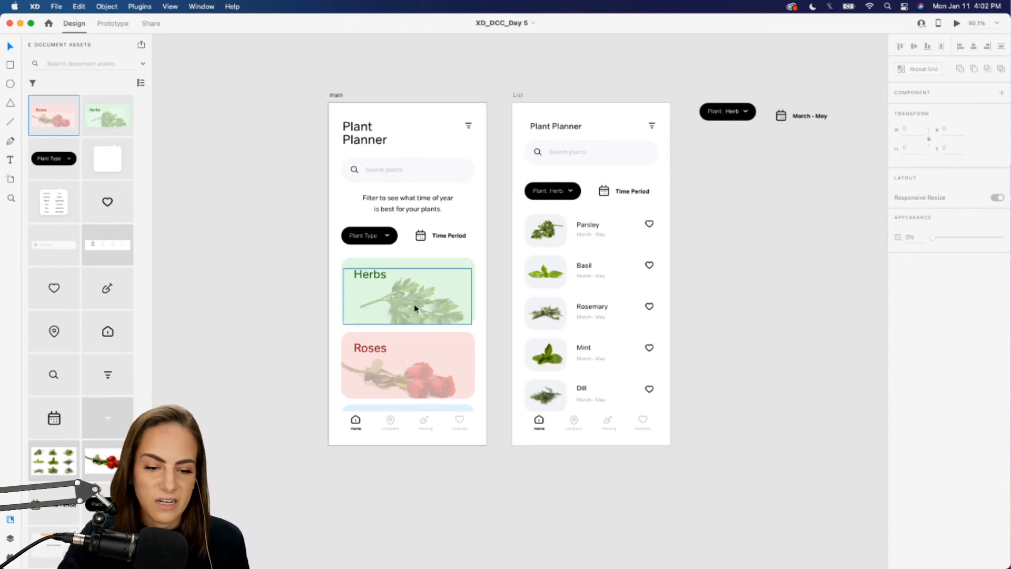
left_click(956, 23)
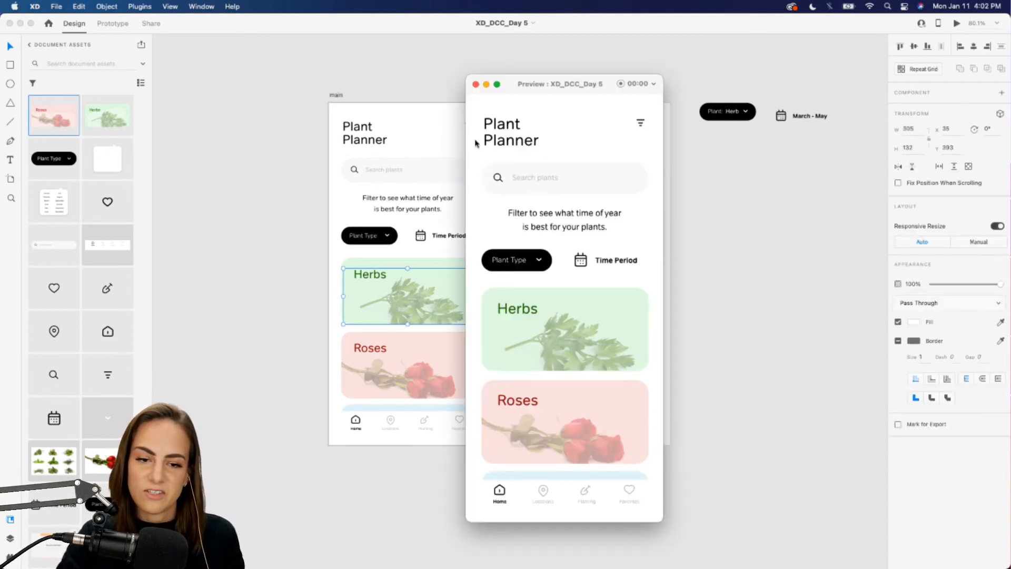
scroll(354, 174, "down", 3)
scroll(354, 174, "right", 3)
scroll(355, 179, "right", 5)
scroll(355, 179, "up", 3)
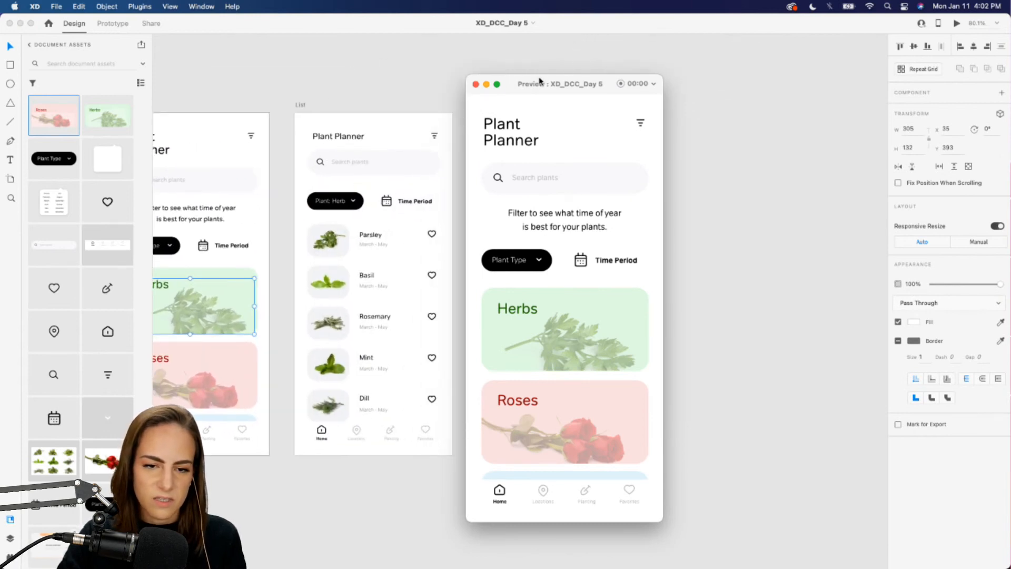
left_click_drag(539, 80, 617, 75)
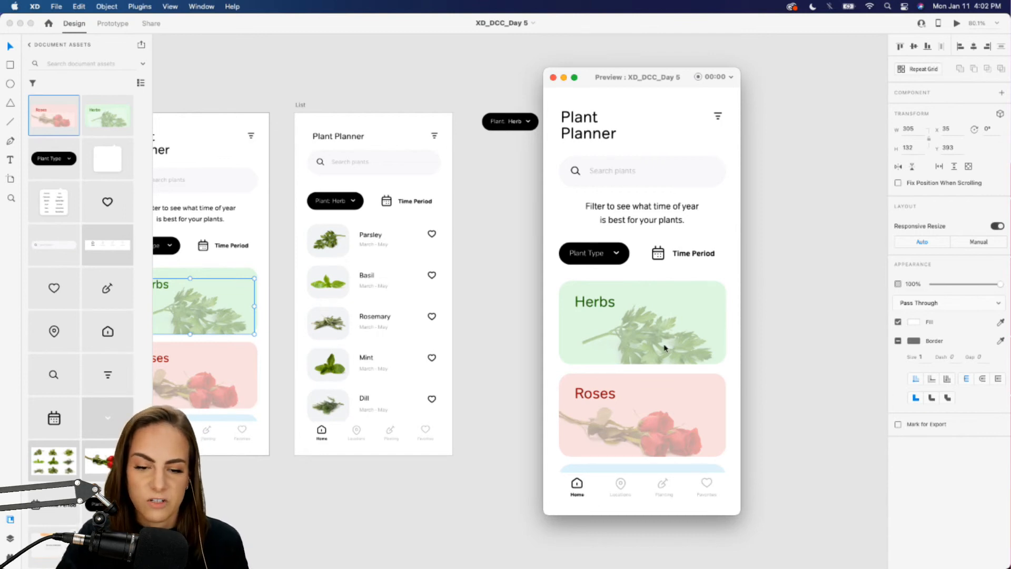
- Test the Plant Type dropdown in the preview by choosing Herb and collapsing the list
left_click(599, 258)
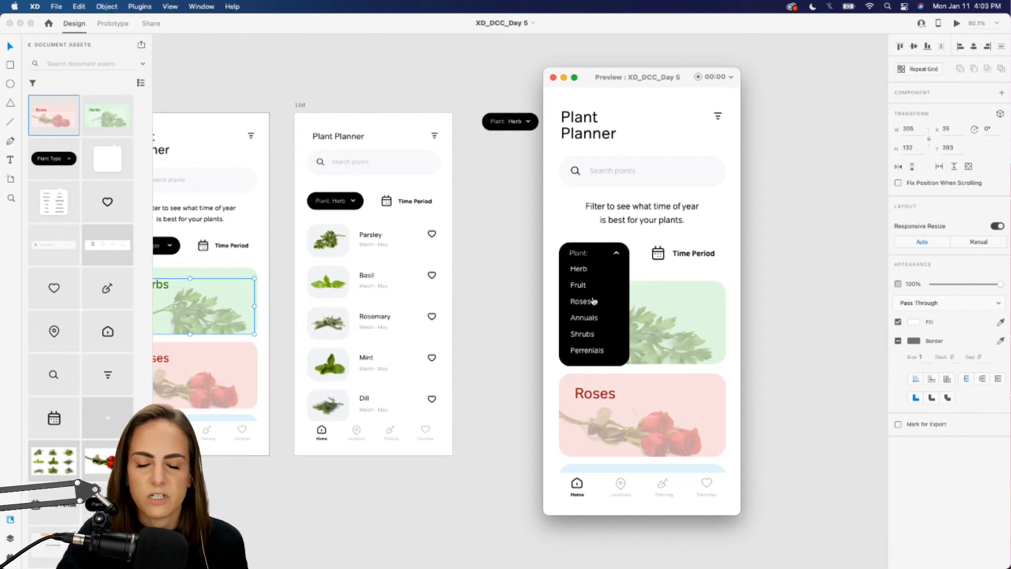
left_click(578, 269)
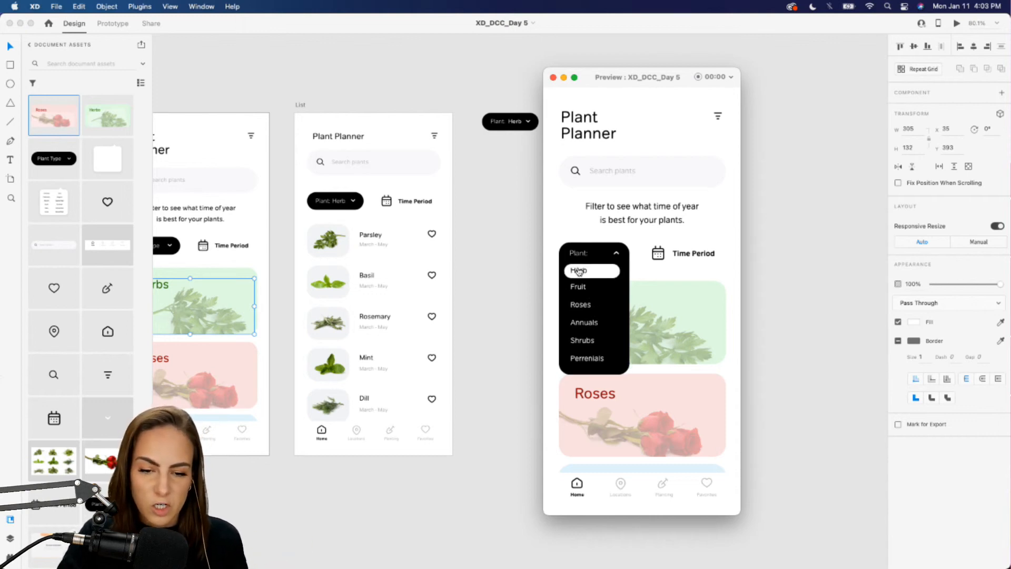
left_click(616, 254)
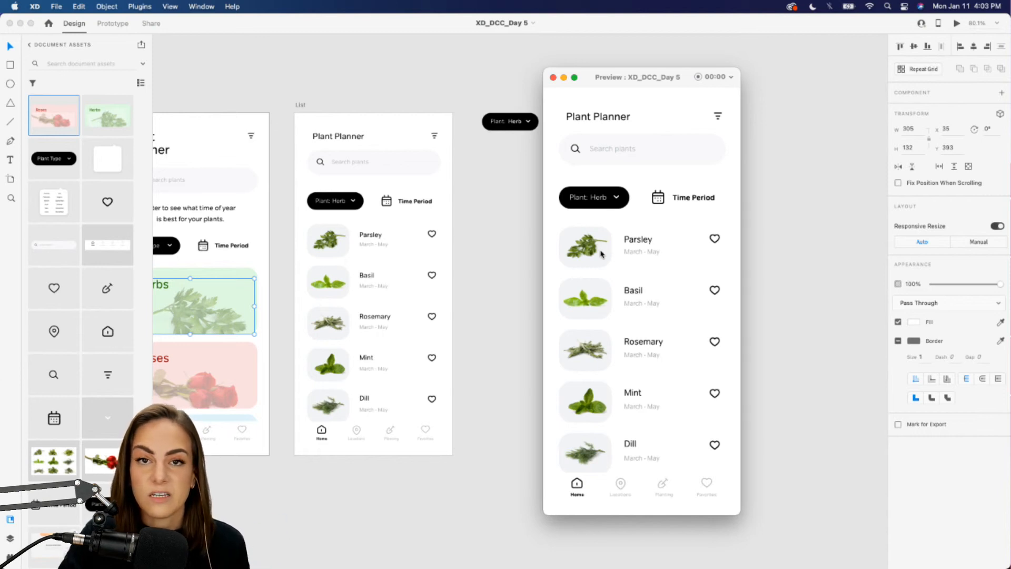
- Test the Time Period picker in the preview by selecting March, April and May, and close the preview
left_click(691, 199)
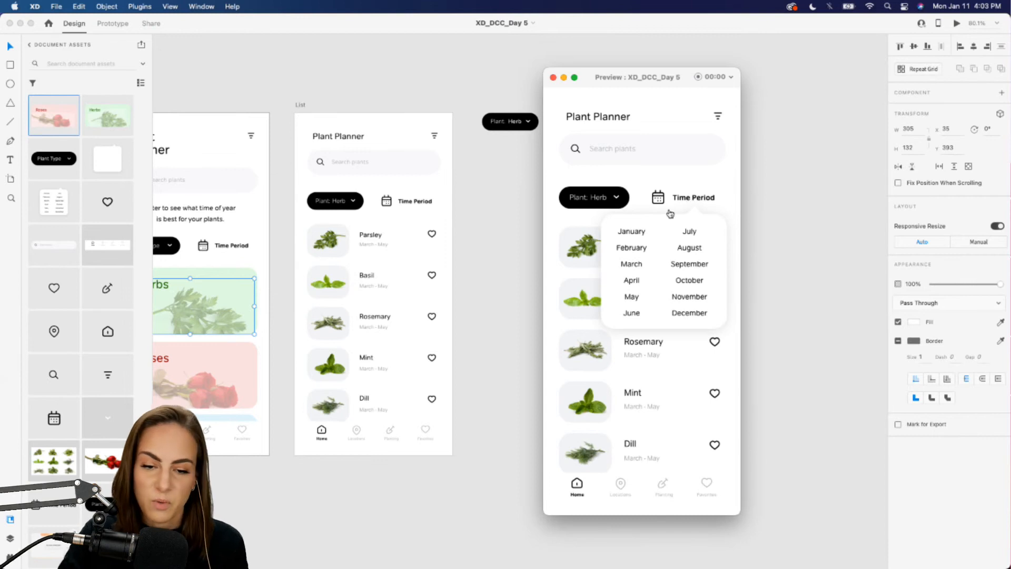
left_click(637, 268)
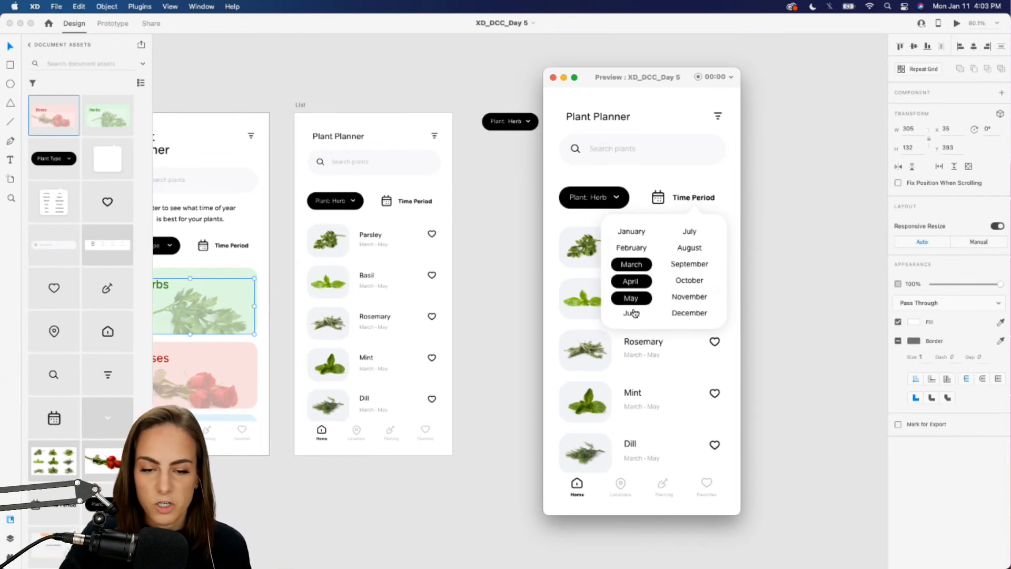
left_click(697, 198)
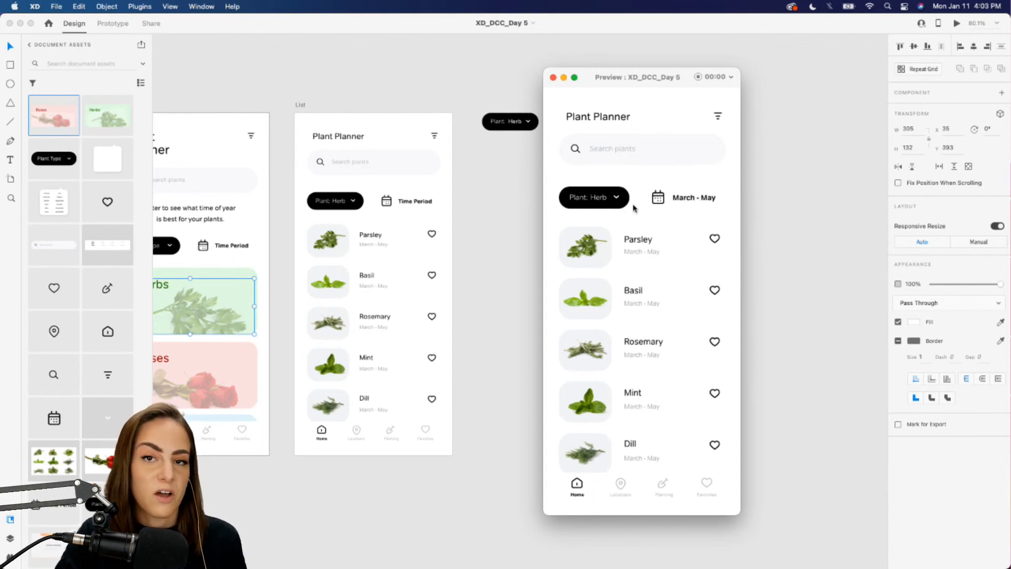
left_click(553, 77)
left_click(690, 212)
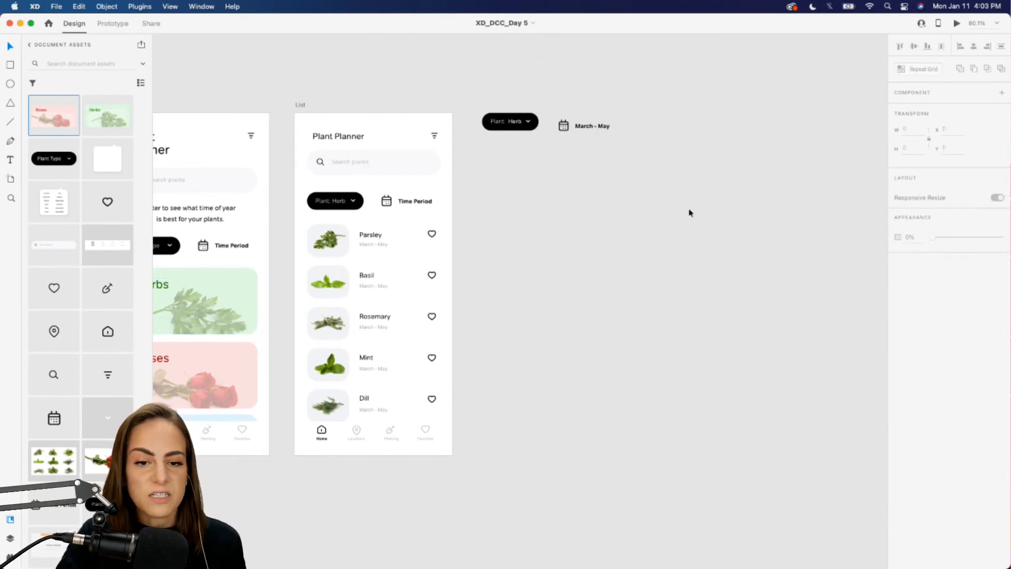
scroll(690, 213, "down", 5)
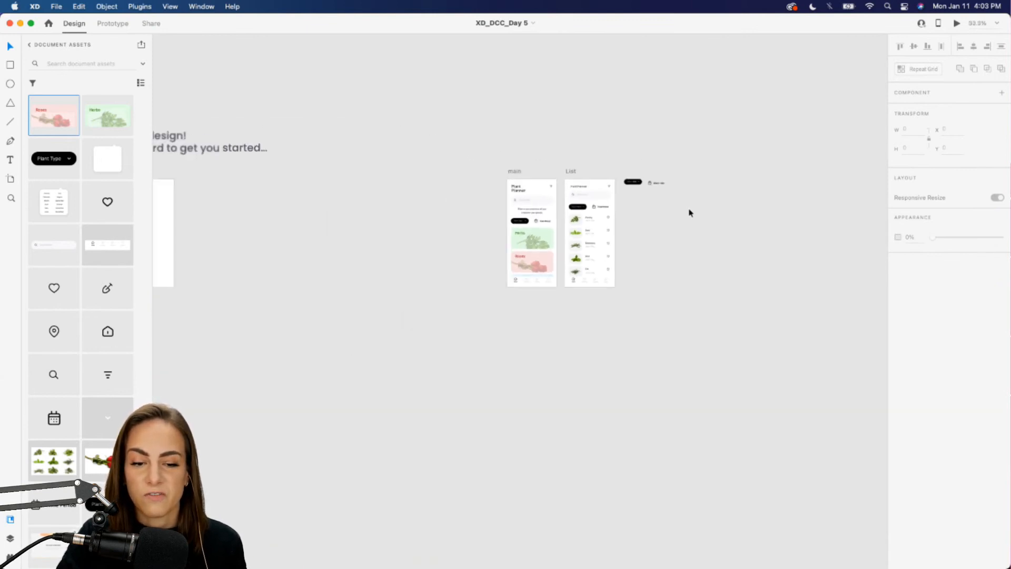
- Go to the challenge brief and examine the Challenge Prompt's text, arrow and component-states illustration
scroll(691, 213, "down", 2)
scroll(691, 213, "left", 10)
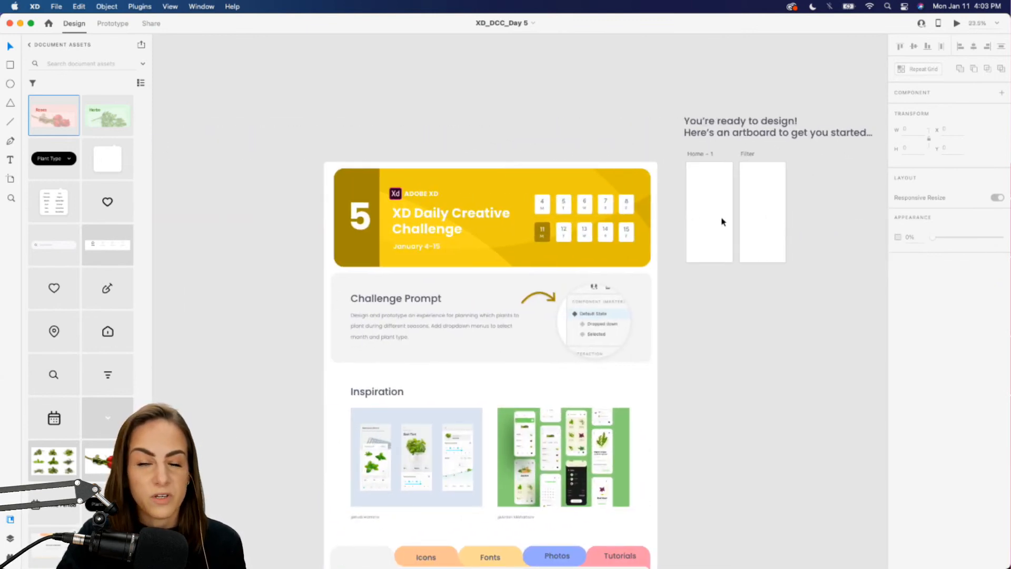
scroll(492, 310, "up", 4)
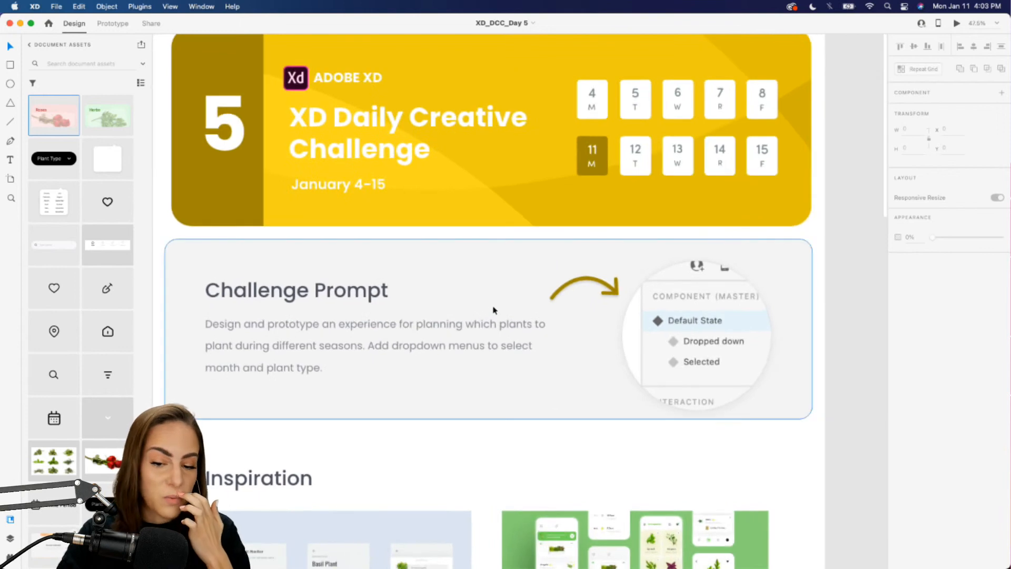
scroll(493, 309, "down", 3)
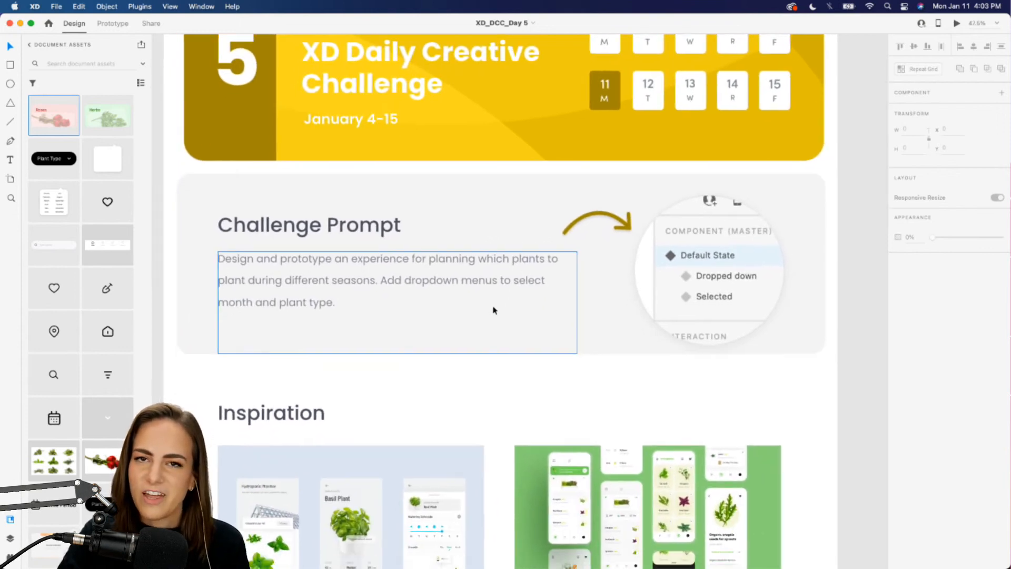
left_click(674, 267)
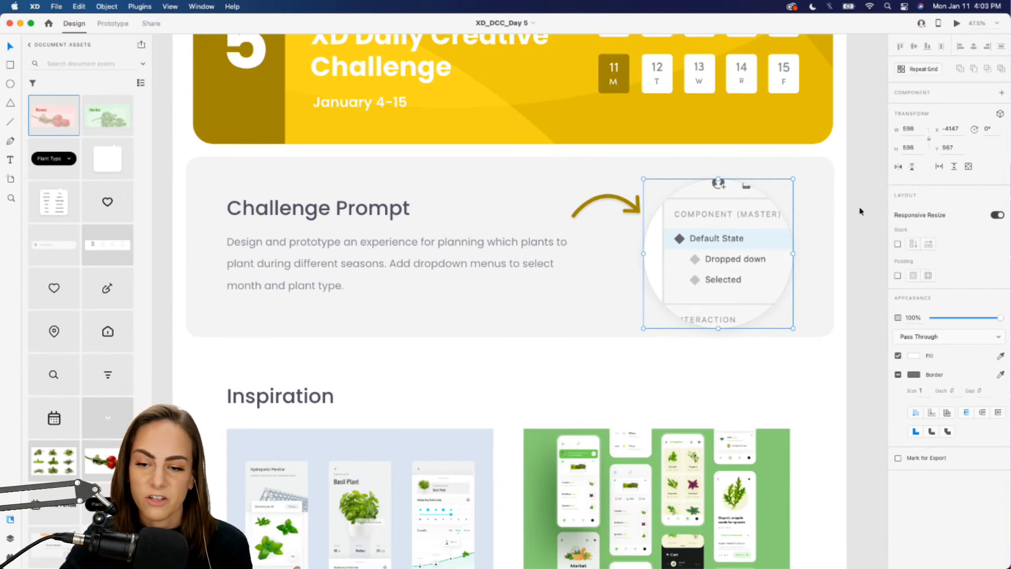
left_click(629, 204)
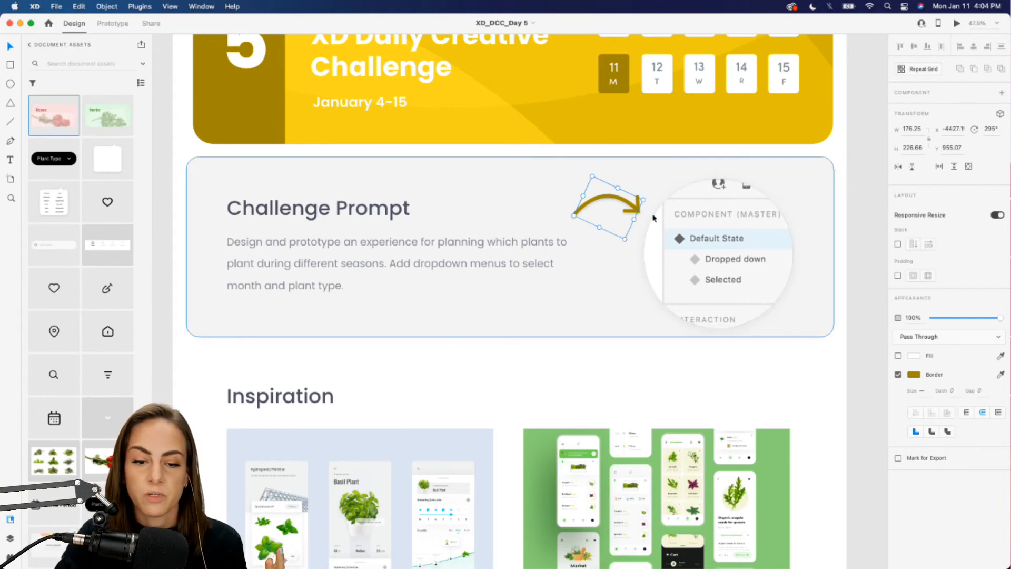
left_click(537, 240)
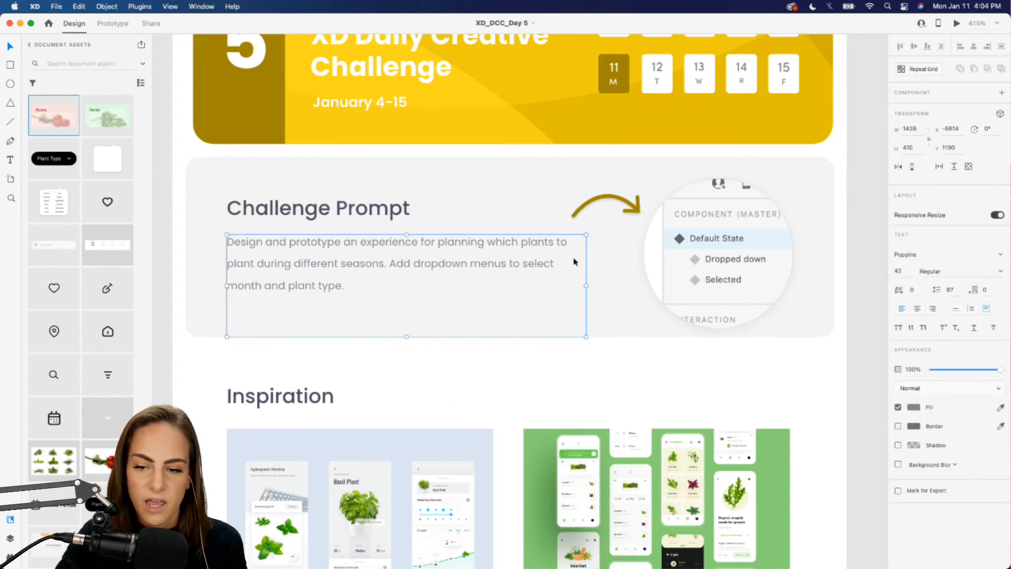
left_click(711, 261)
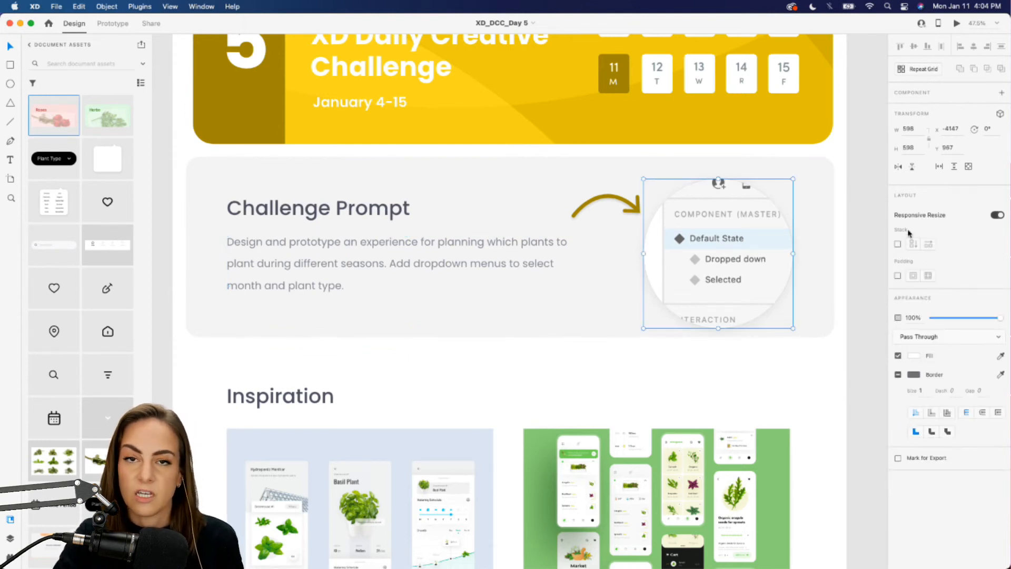
left_click(867, 204)
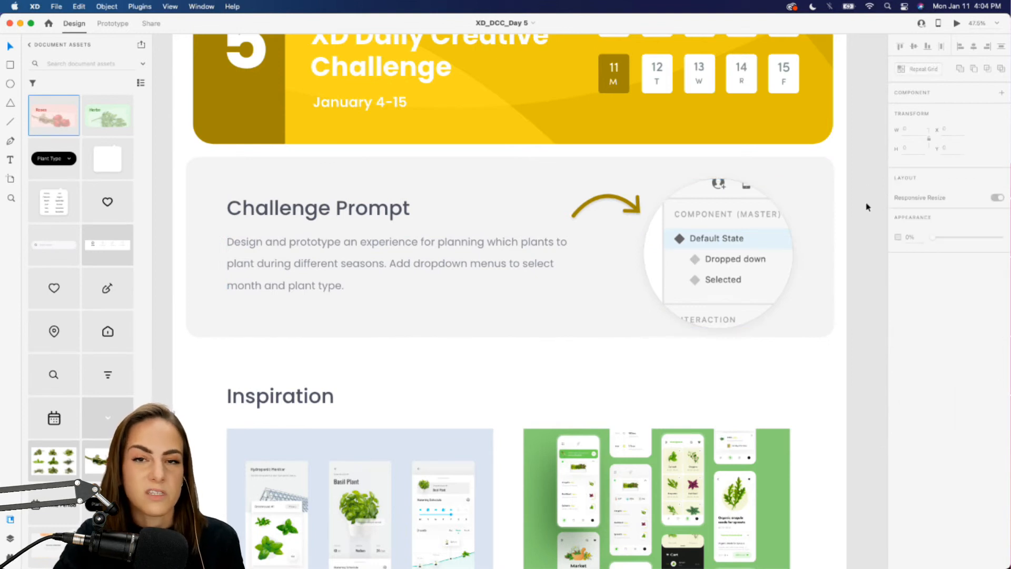
- Examine the hydroponic plant app screens in the first Inspiration image, including the watering schedule and growth chart
scroll(867, 203, "down", 2)
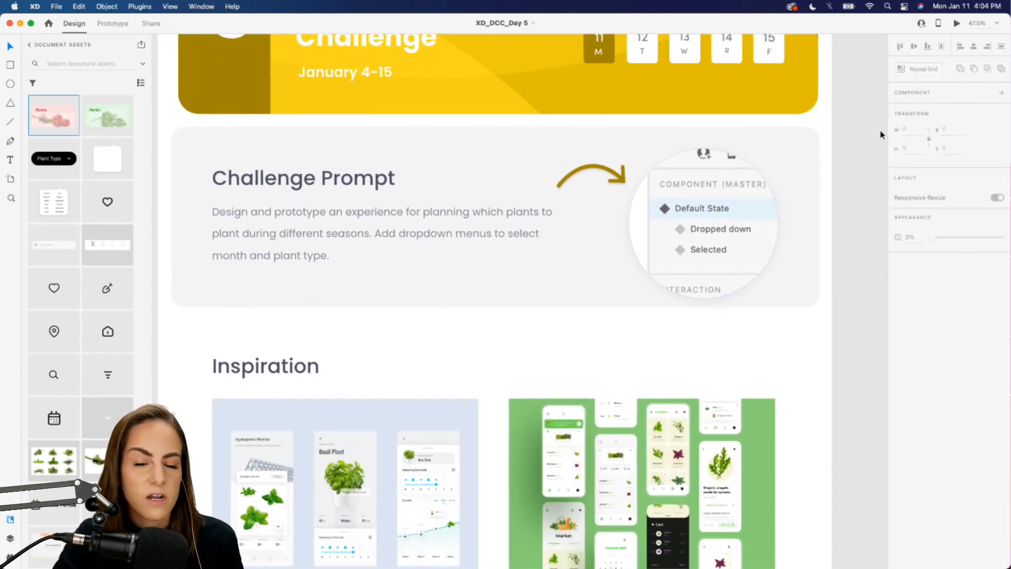
scroll(855, 306, "down", 5)
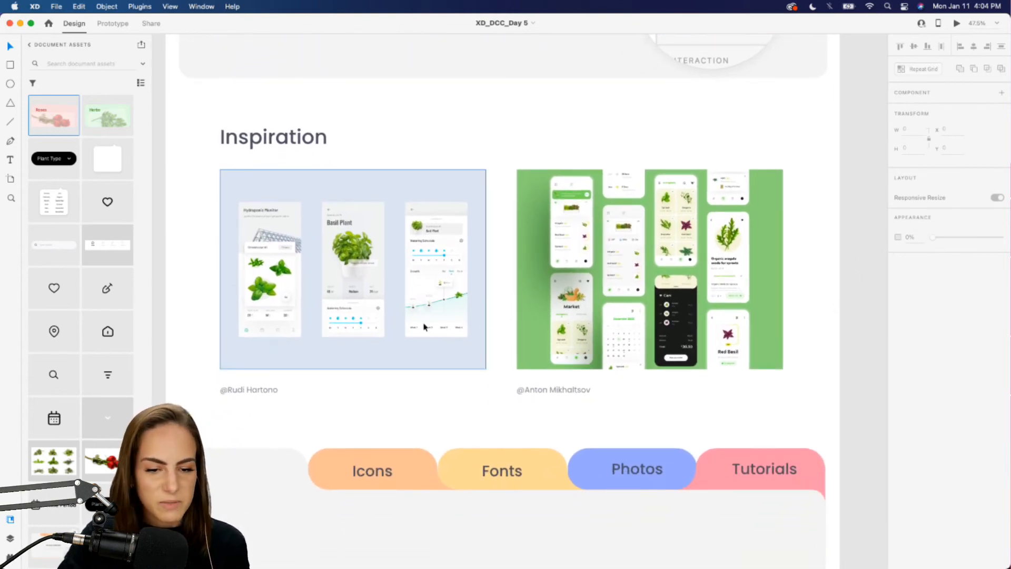
scroll(408, 250, "up", 5)
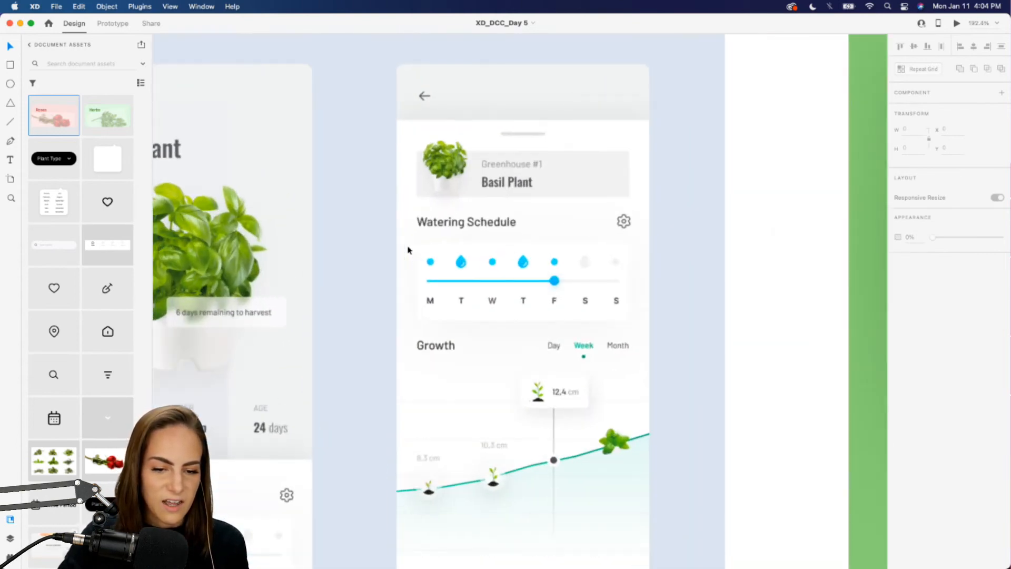
scroll(408, 250, "down", 5)
scroll(408, 250, "left", 5)
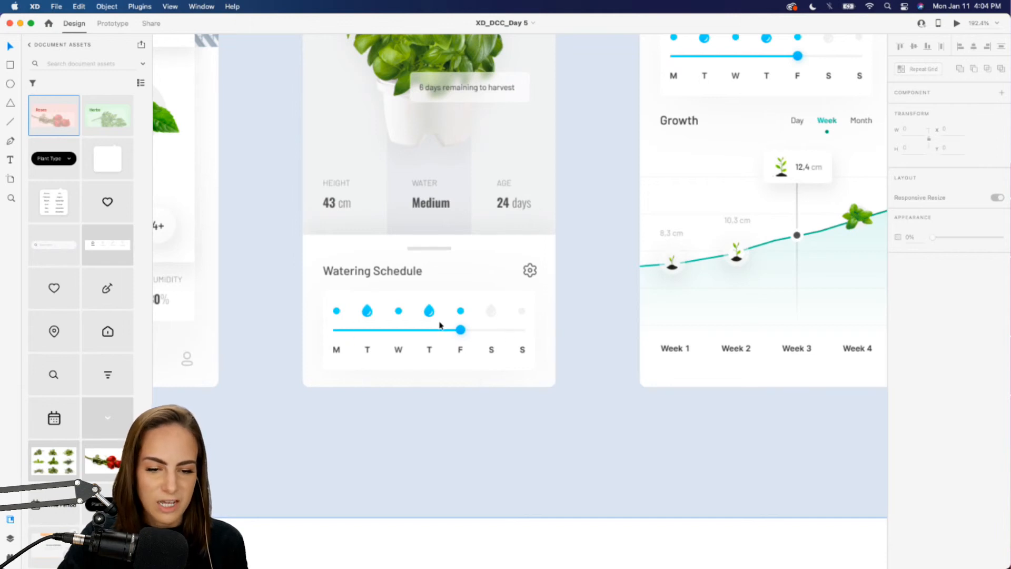
scroll(470, 328, "down", 2)
scroll(470, 327, "down", 2)
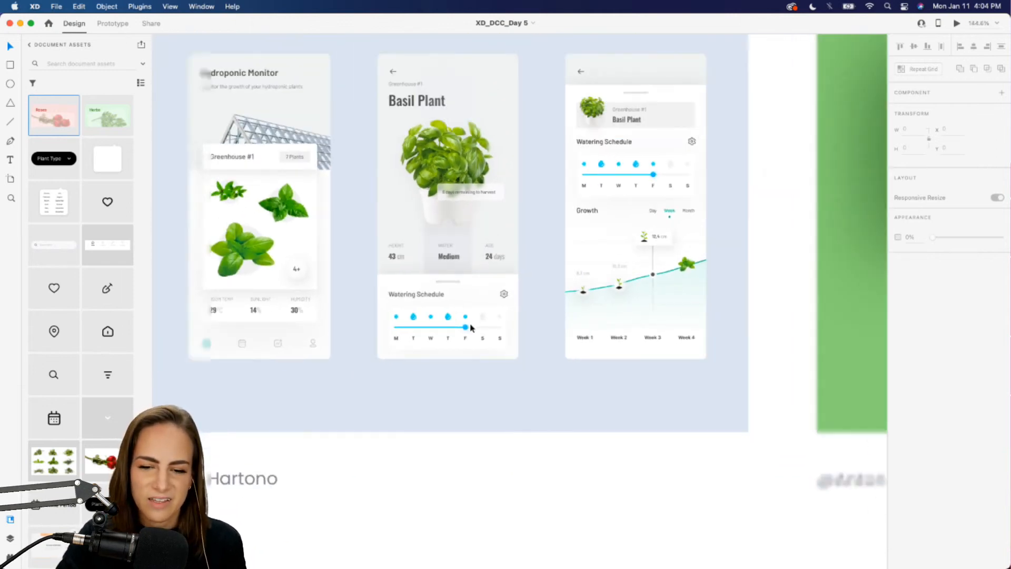
- Examine the green microgreens app mockups in the second Inspiration image, including the plant list, calendar and product screens
scroll(471, 327, "right", 10)
scroll(471, 327, "right", 2)
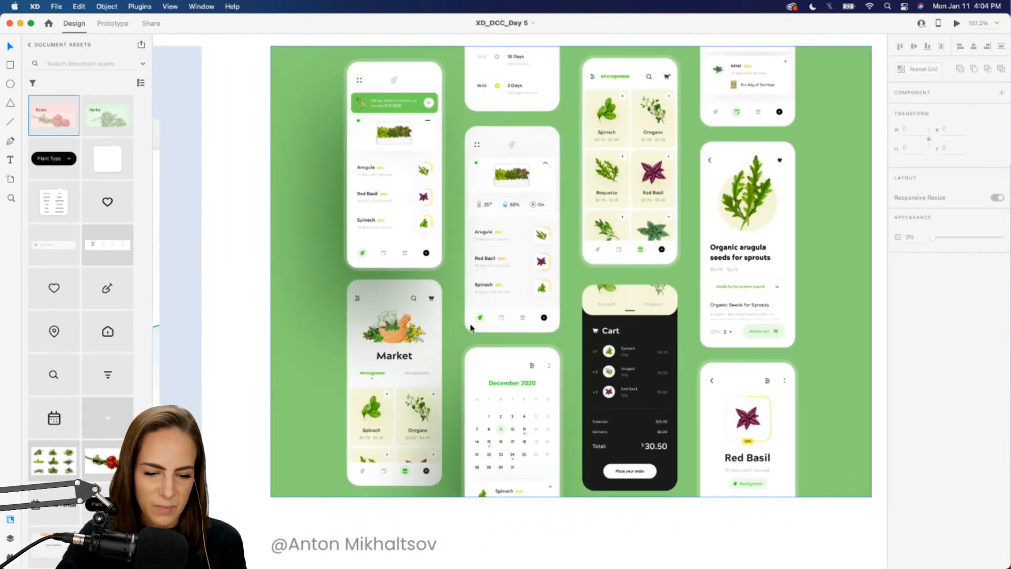
scroll(521, 240, "up", 3)
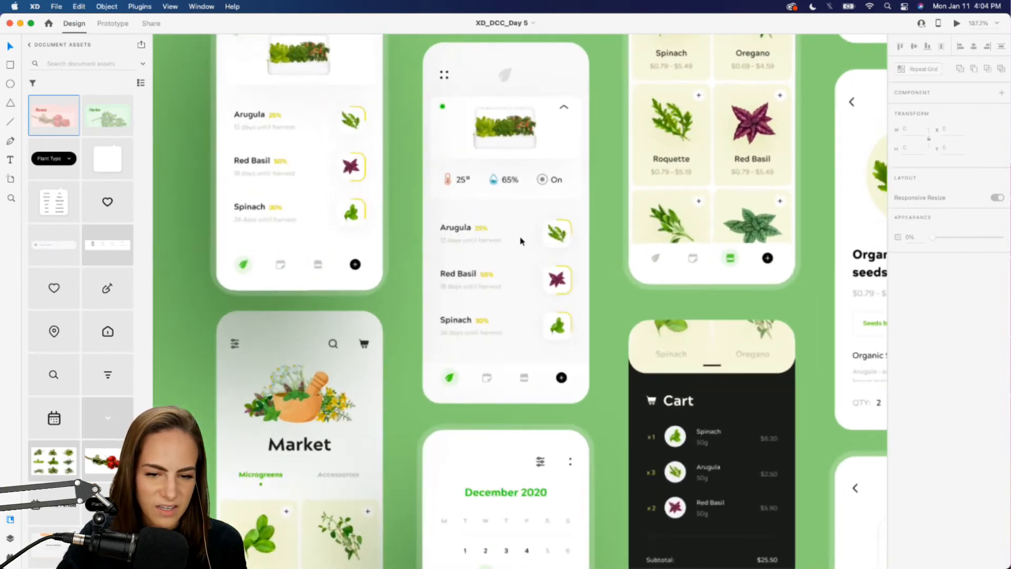
scroll(521, 241, "down", 4)
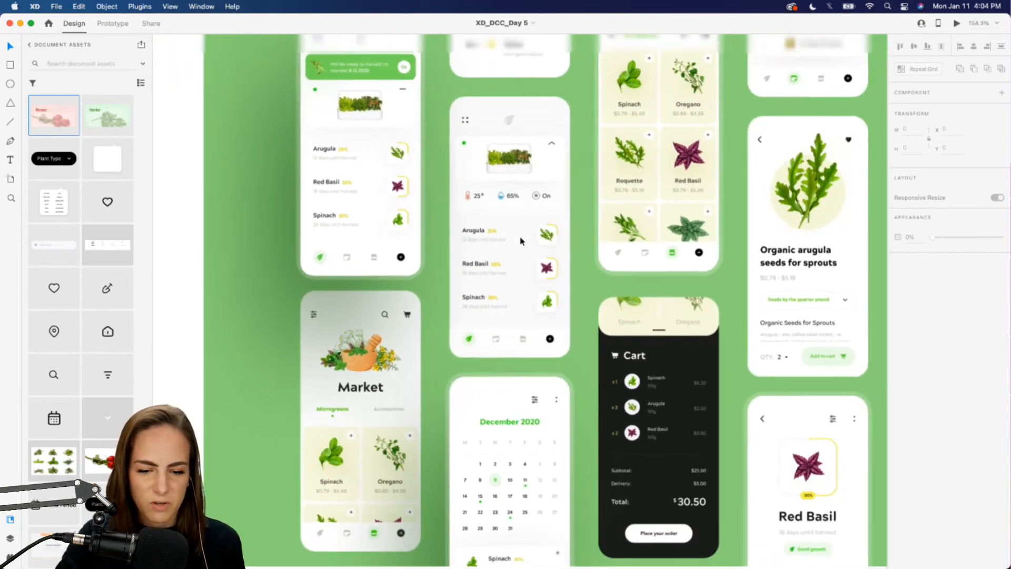
scroll(522, 241, "down", 3)
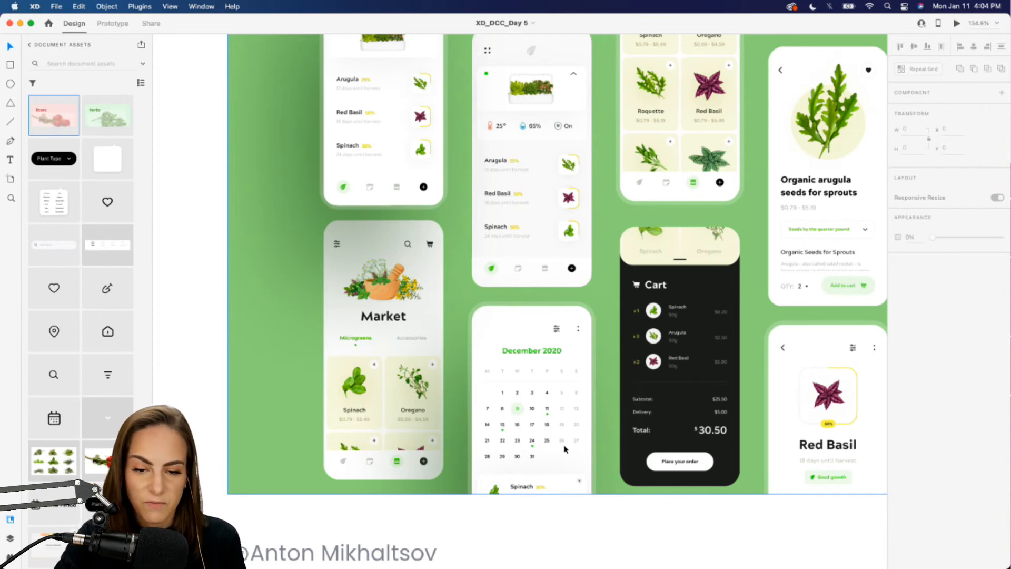
scroll(565, 448, "up", 3)
scroll(726, 350, "down", 3)
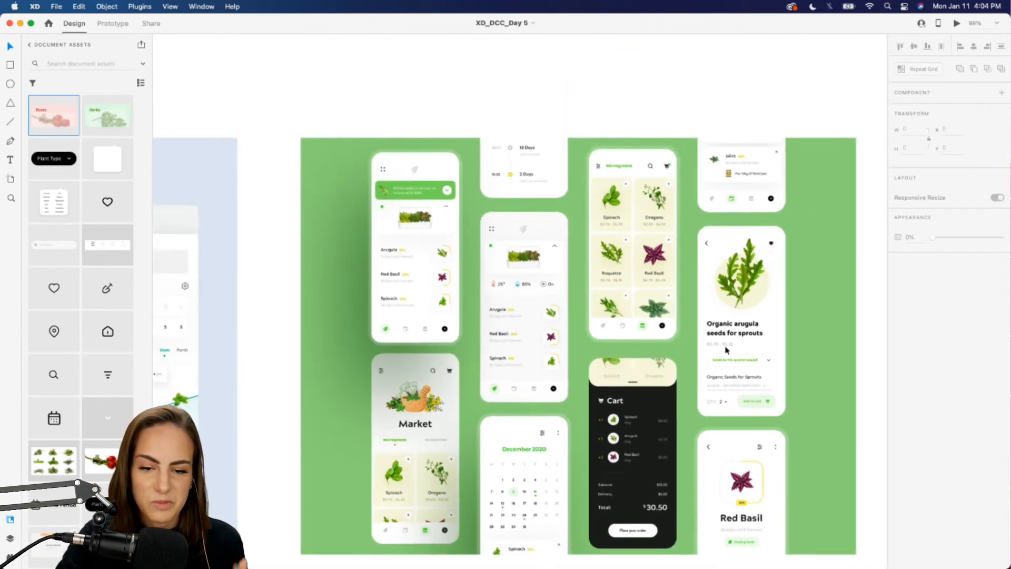
- Look through the Resource Booklet component's Icons, Fonts and Photos pages, and return it to its Default State
scroll(725, 350, "down", 5)
scroll(728, 347, "down", 3)
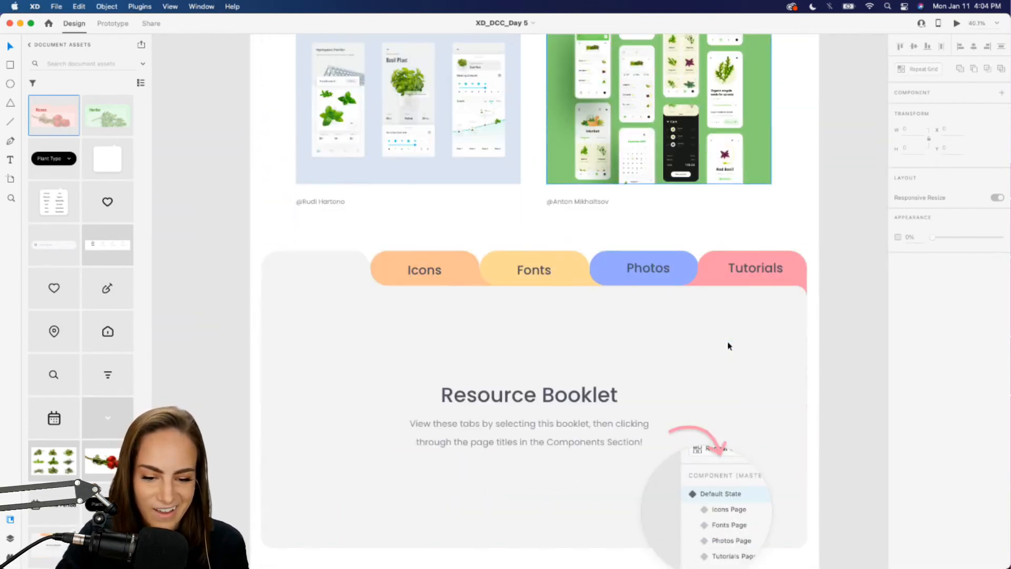
scroll(729, 346, "down", 2)
scroll(693, 330, "down", 2)
left_click(693, 330)
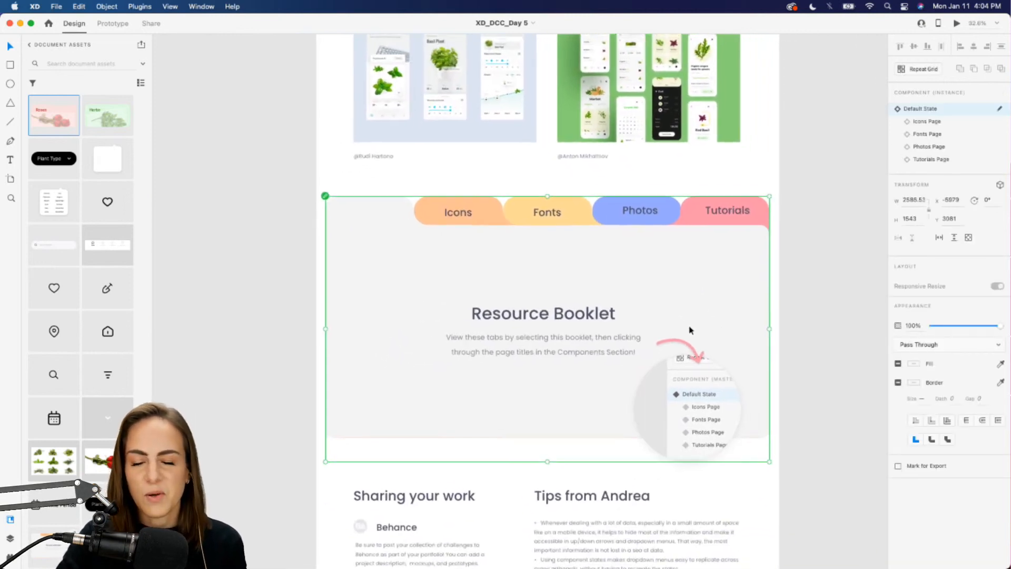
left_click(927, 122)
left_click(929, 136)
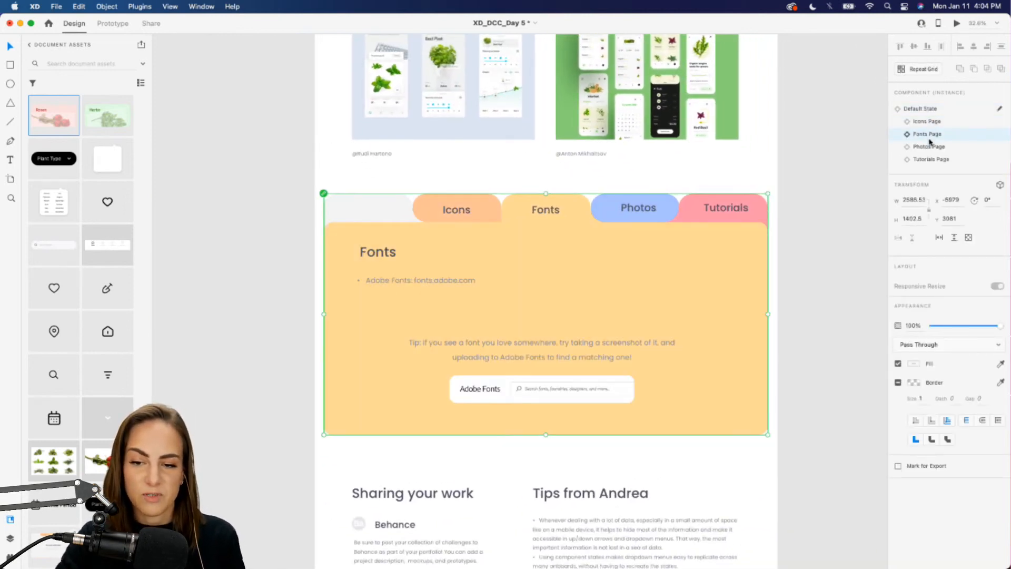
left_click(929, 147)
left_click(928, 111)
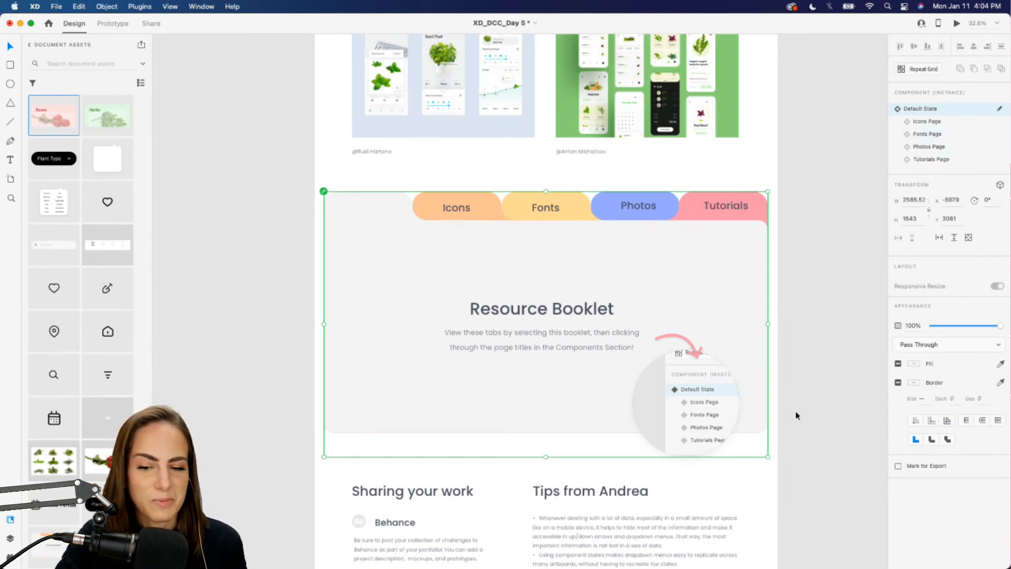
- Read the mentor's tips on dropdown menus and component states at the end of the brief, leaving nothing selected
scroll(796, 415, "down", 8)
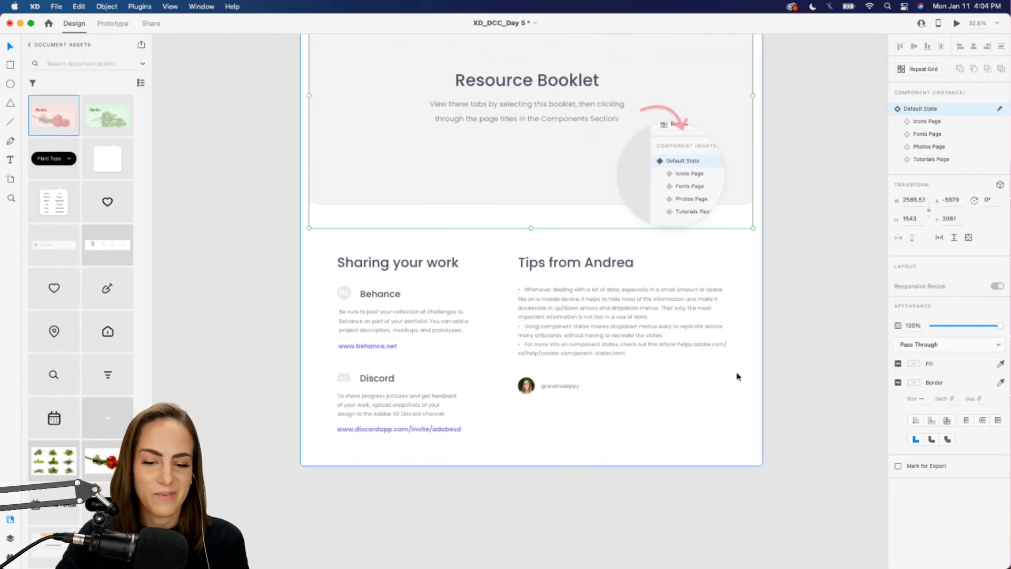
scroll(737, 375, "up", 5)
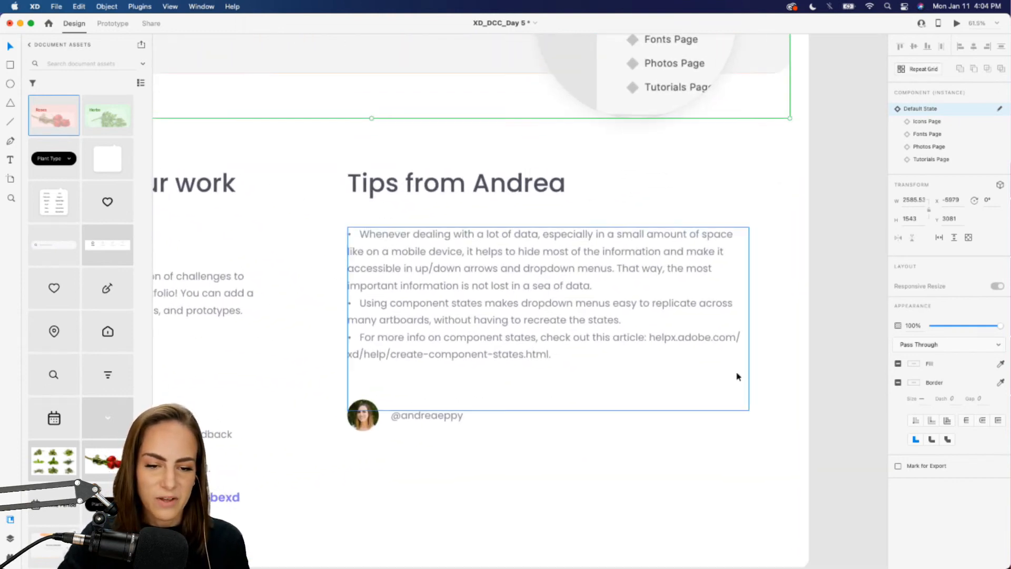
scroll(737, 376, "down", 1)
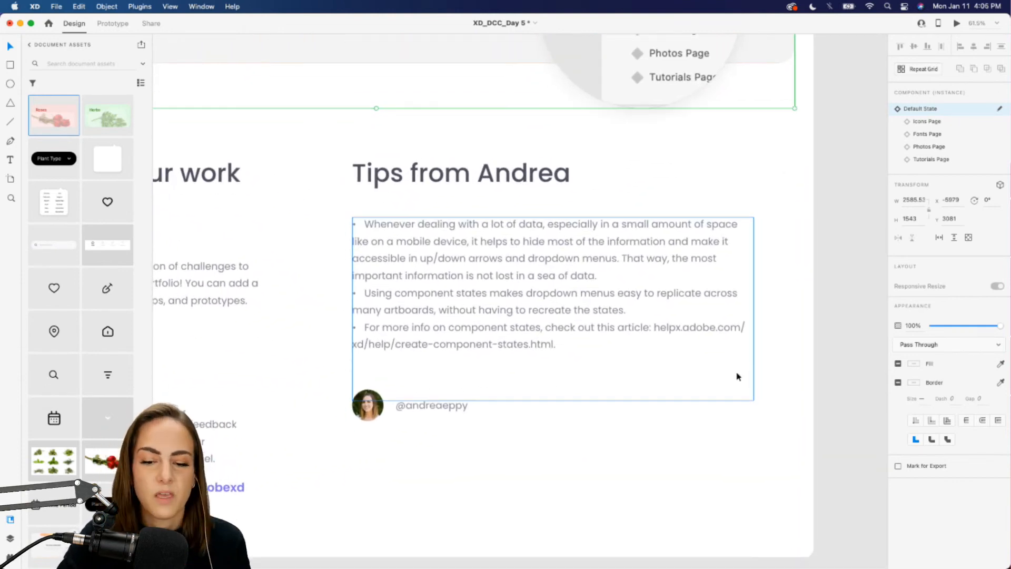
left_click(846, 333)
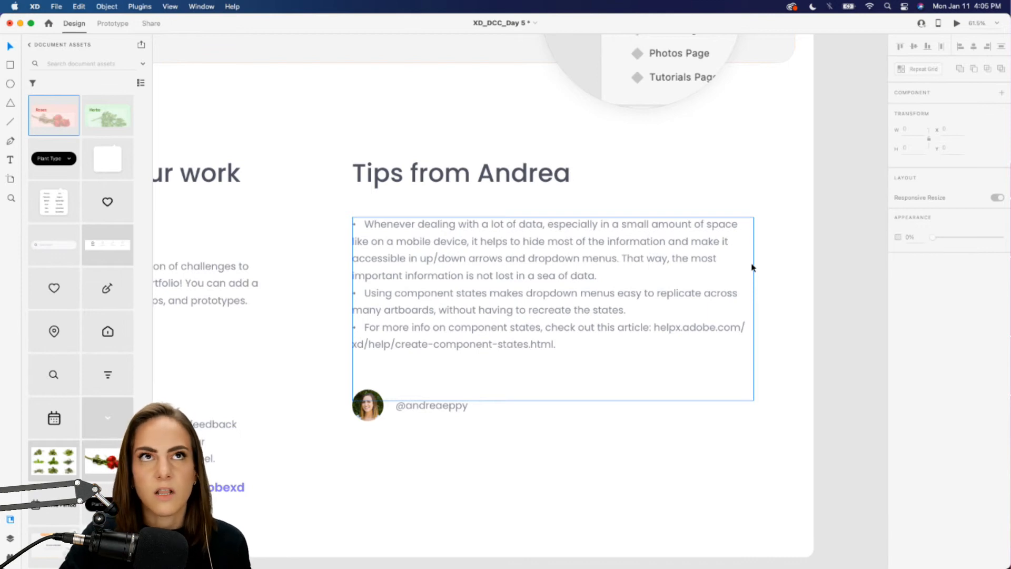
- Show the open state of the Time Period component on the List artboard and return it to closed- none selected
scroll(748, 279, "down", 5)
scroll(742, 290, "up", 5)
scroll(742, 292, "up", 3)
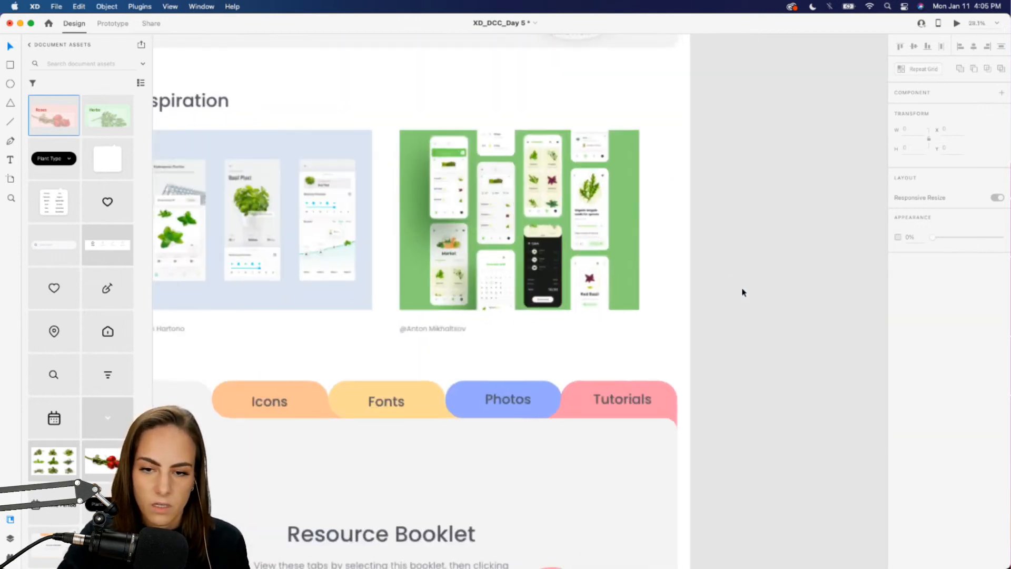
scroll(741, 287, "up", 10)
scroll(741, 288, "right", 5)
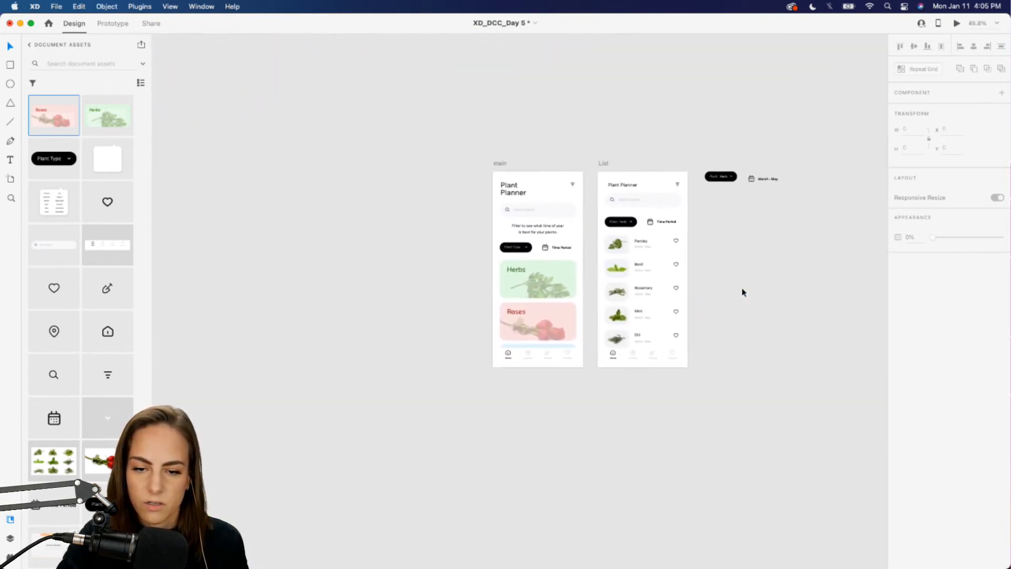
scroll(741, 288, "up", 3)
left_click(589, 182)
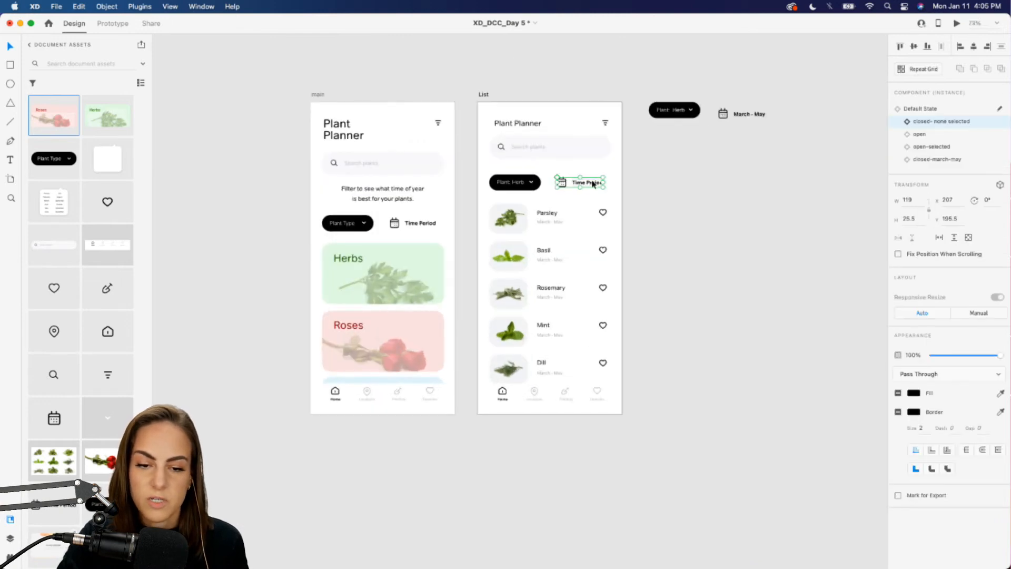
left_click(919, 134)
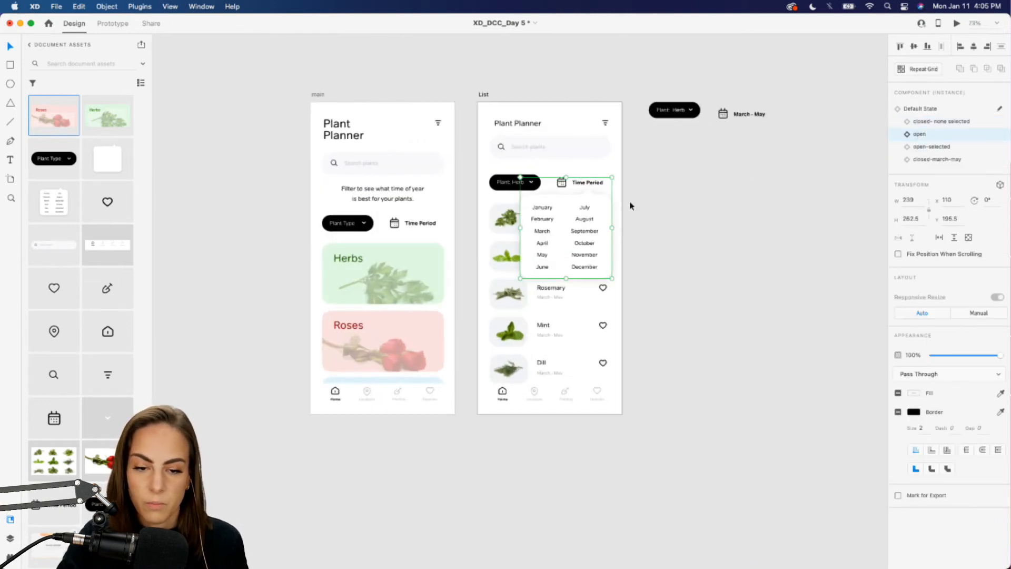
scroll(630, 205, "up", 3)
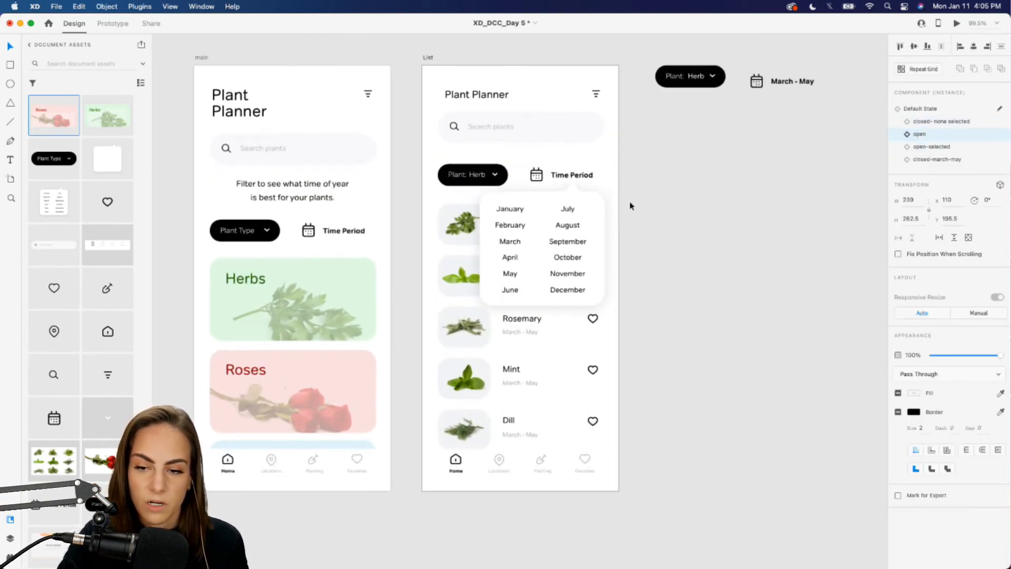
left_click(925, 123)
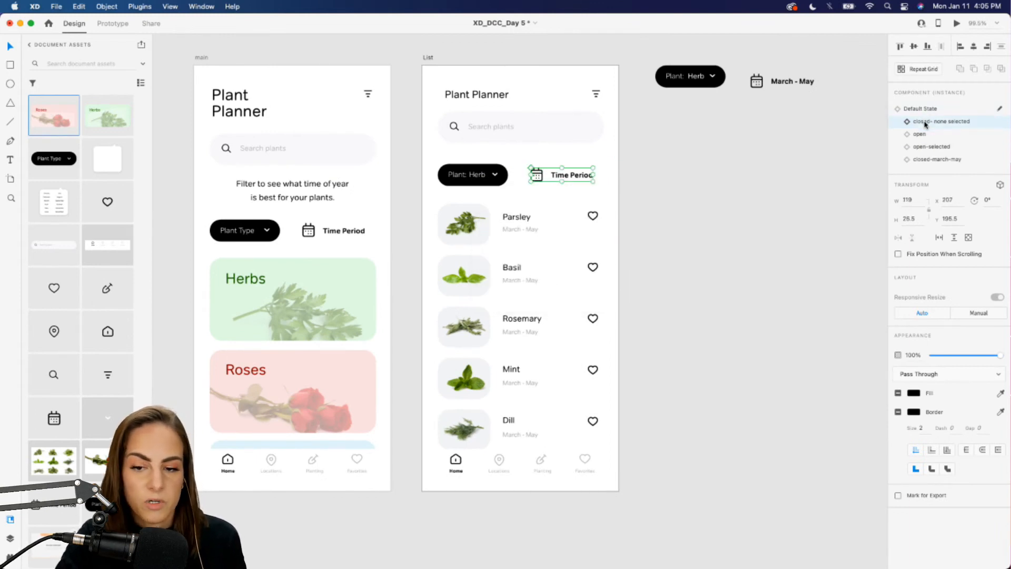
- Go back to the challenge brief and review its Resource Booklet, sharing, tips and Inspiration sections
scroll(810, 175, "down", 5)
scroll(810, 177, "down", 10)
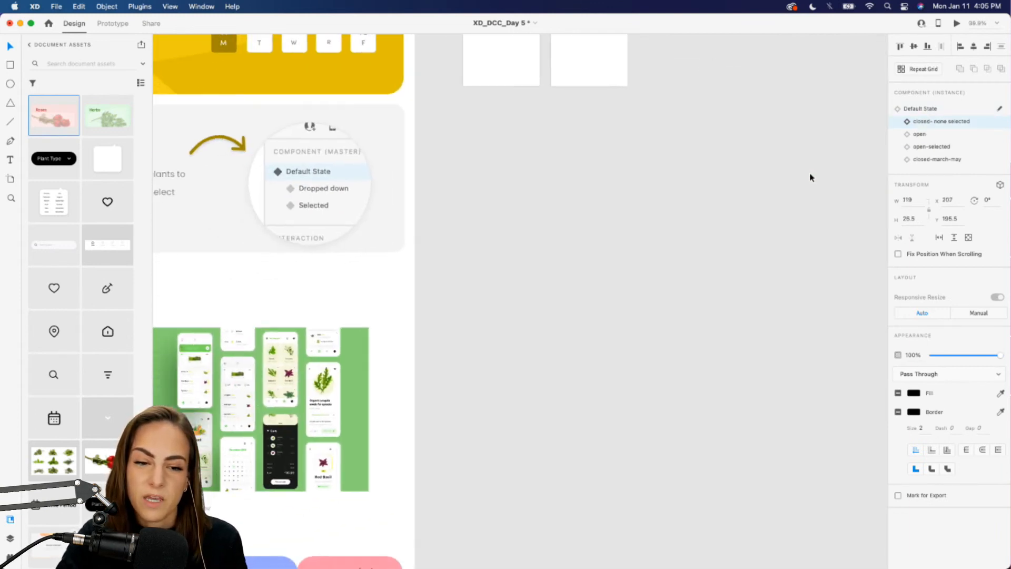
scroll(810, 178, "down", 10)
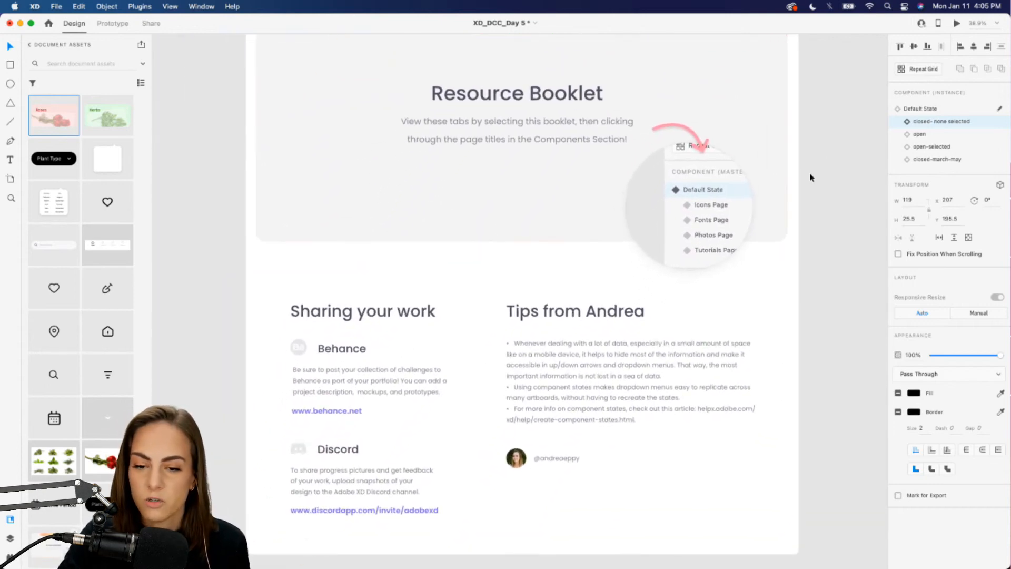
scroll(810, 173, "up", 15)
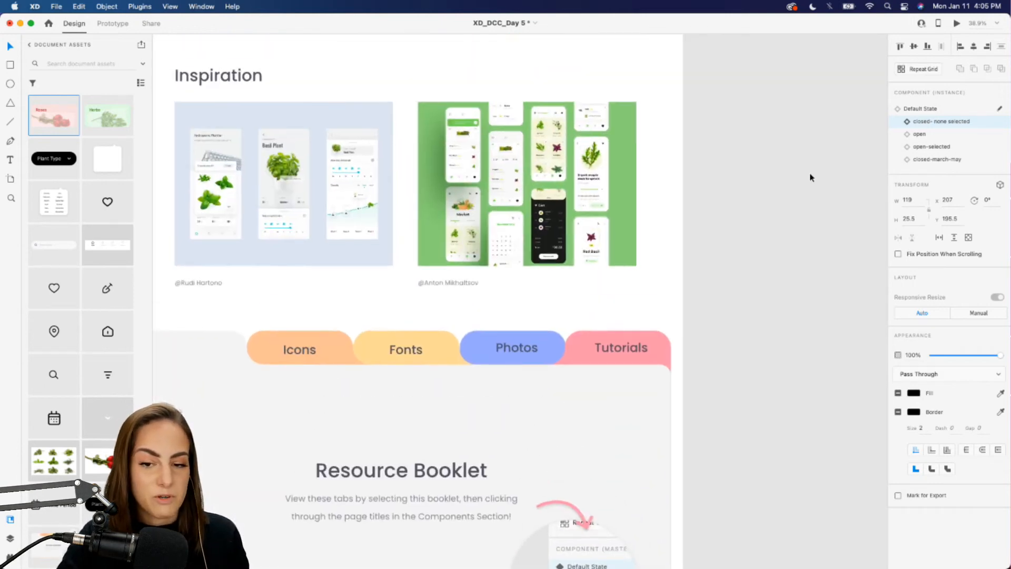
- Add a text box on the empty Home – 1 artboard reading 'Plant' and 'Planner' on two lines
scroll(809, 173, "right", 5)
scroll(700, 141, "up", 5)
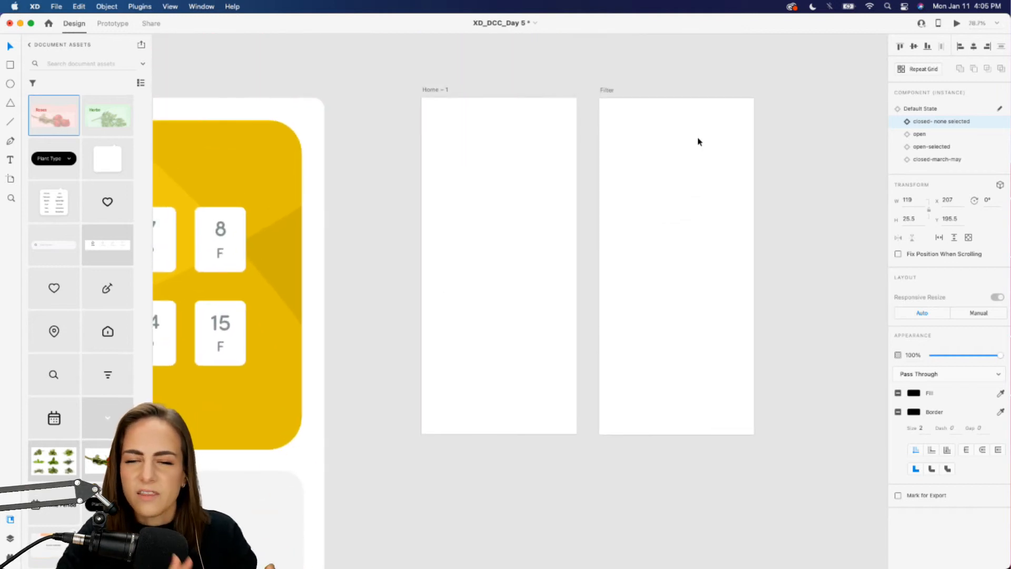
scroll(699, 141, "up", 3)
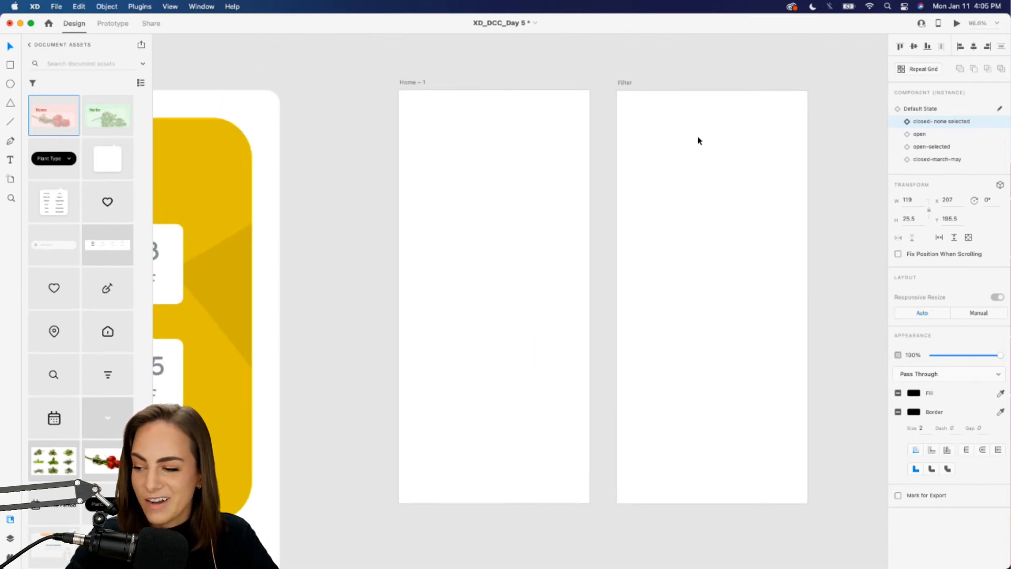
left_click(457, 81)
scroll(456, 80, "right", 2)
scroll(456, 80, "down", 1)
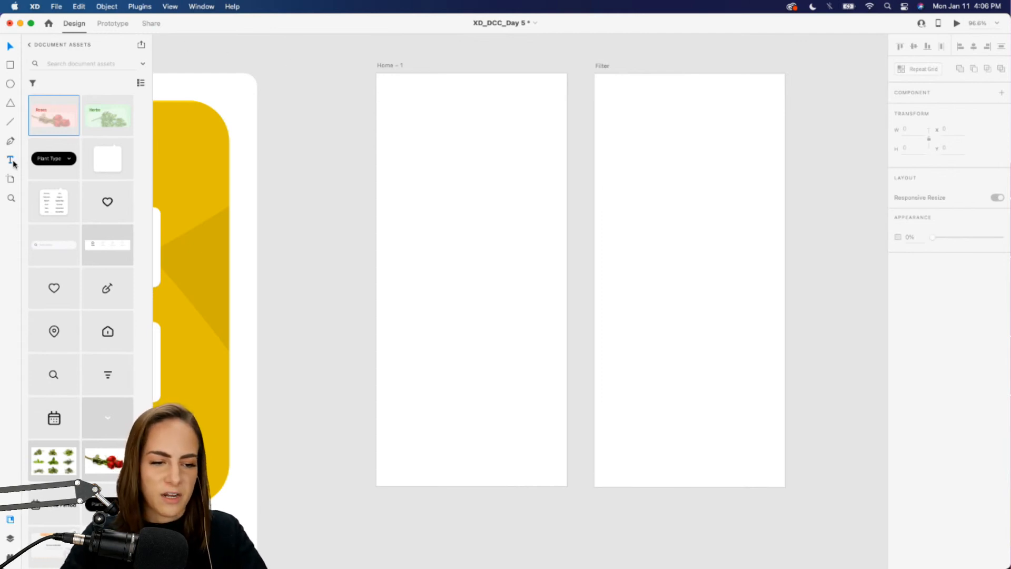
left_click_drag(407, 110, 510, 172)
type("P")
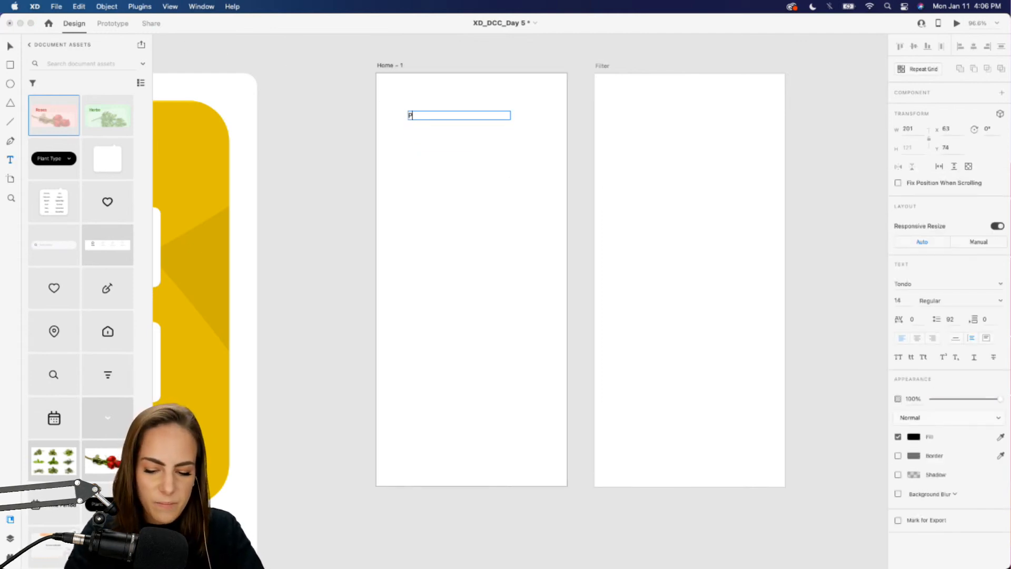
type("lant")
key("Return")
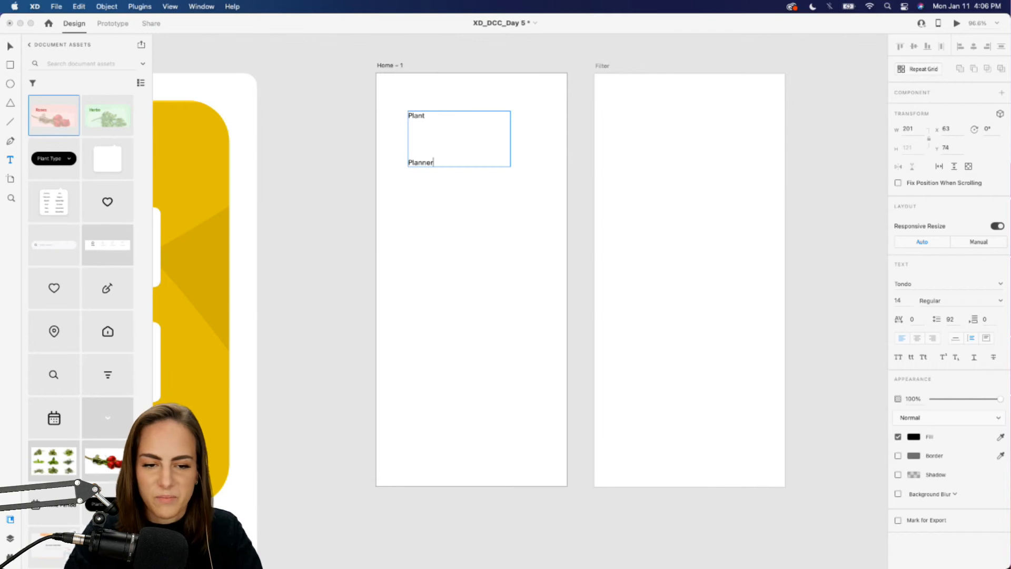
type("Planner")
key("Escape")
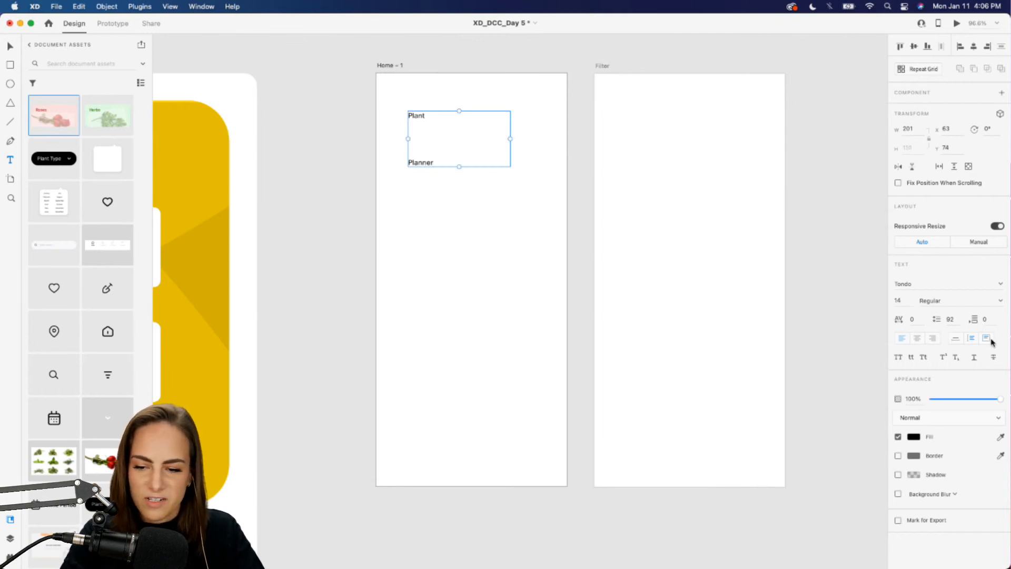
- Give the fixed-size Plant Planner title the Tondo Regular 30pt character style and fit it near the artboard's upper-left corner, about 138 by 88
left_click(989, 338)
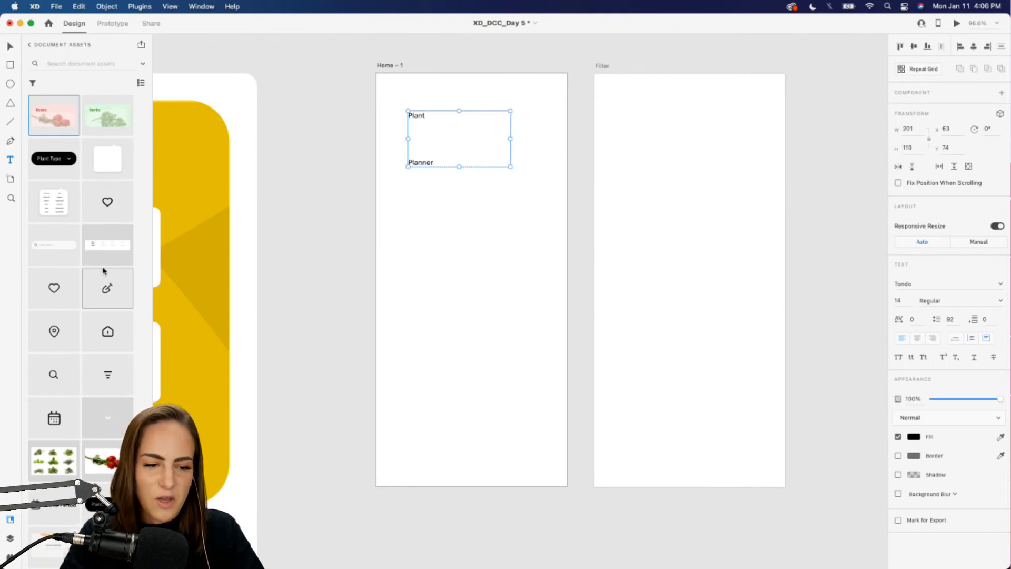
scroll(104, 270, "up", 5)
scroll(104, 271, "up", 3)
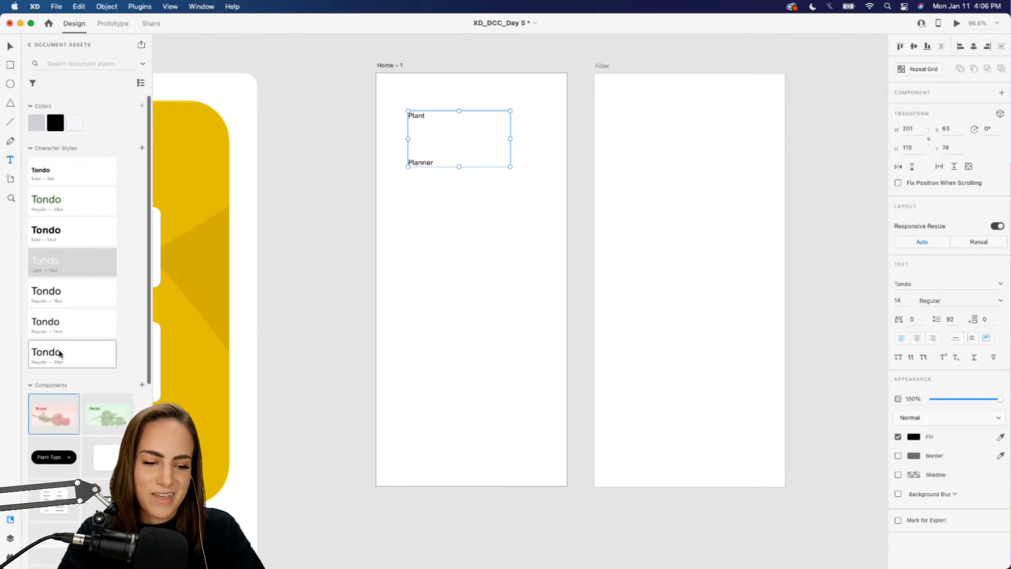
left_click(59, 354)
mouse_move(422, 132)
left_mouse_down()
mouse_move(405, 115)
mouse_move(414, 120)
left_mouse_up()
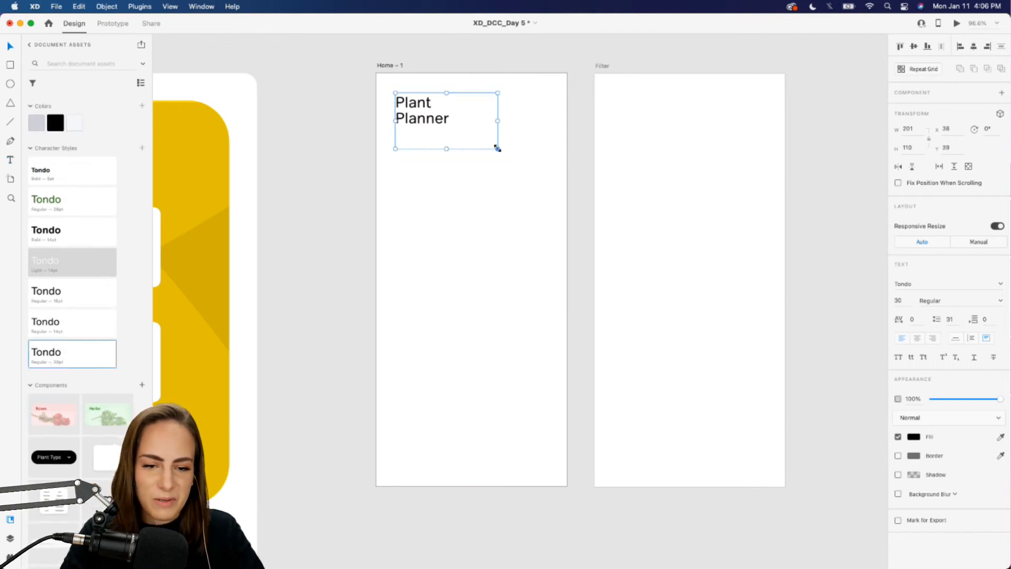
left_click_drag(497, 149, 466, 137)
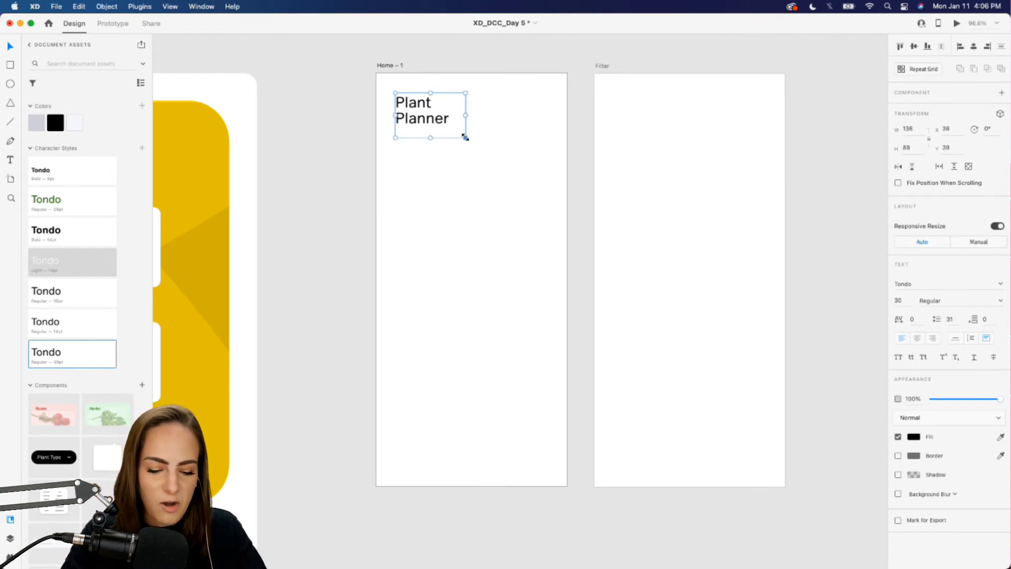
- Place the filter icon component near the right edge of the Home – 1 artboard, level with the title's first line
scroll(95, 389, "down", 6)
left_click_drag(108, 373, 544, 104)
left_click(512, 201)
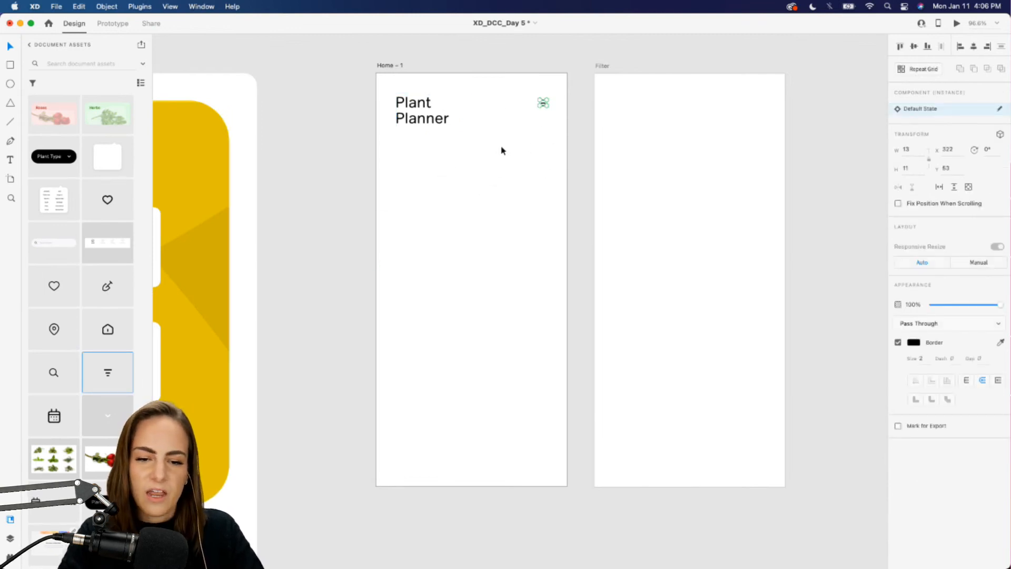
left_click(501, 151)
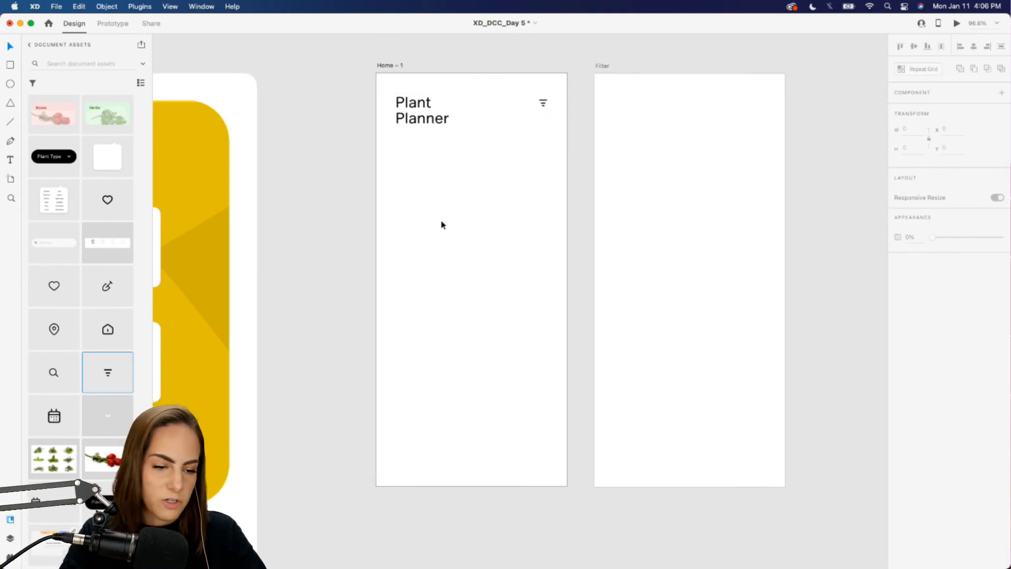
- Place the search bar component on the Home – 1 artboard directly below the Plant Planner title
left_click_drag(53, 250, 440, 206)
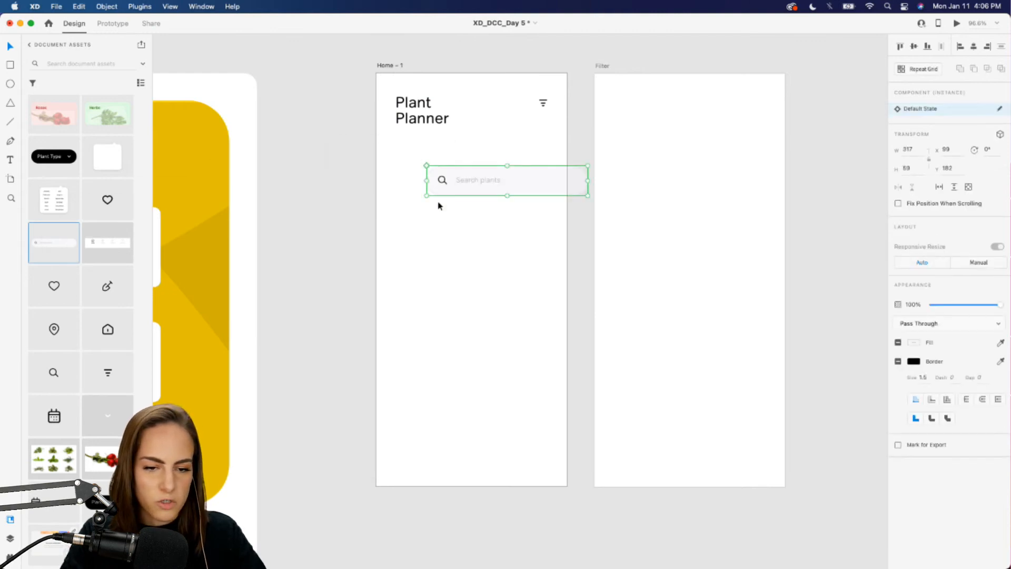
left_click(439, 205)
left_click_drag(477, 176, 441, 152)
left_click(441, 245)
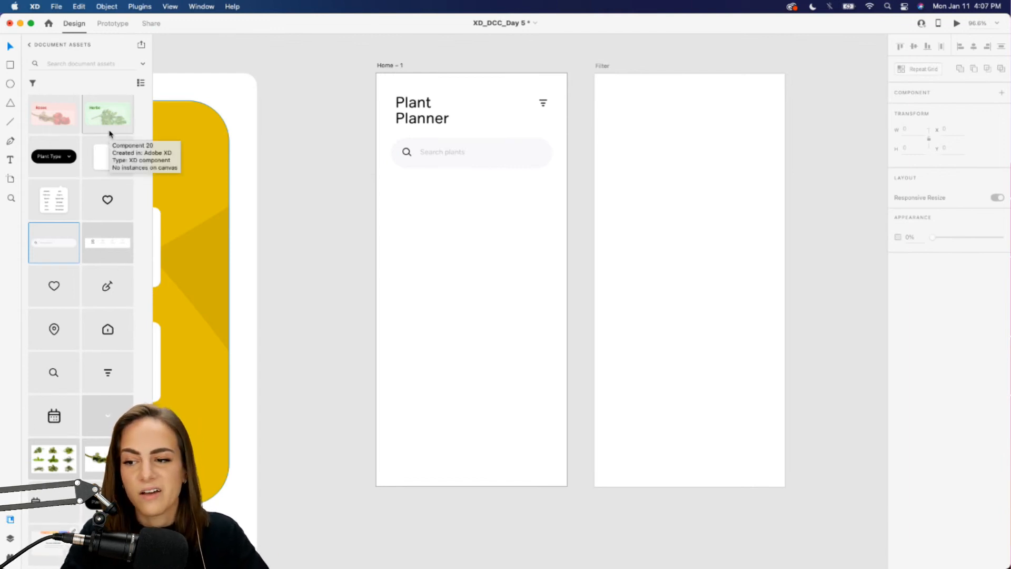
- Duplicate the title below the search bar in a box about 261 wide, with the Tondo Regular 16pt style and centred text
left_click(422, 131)
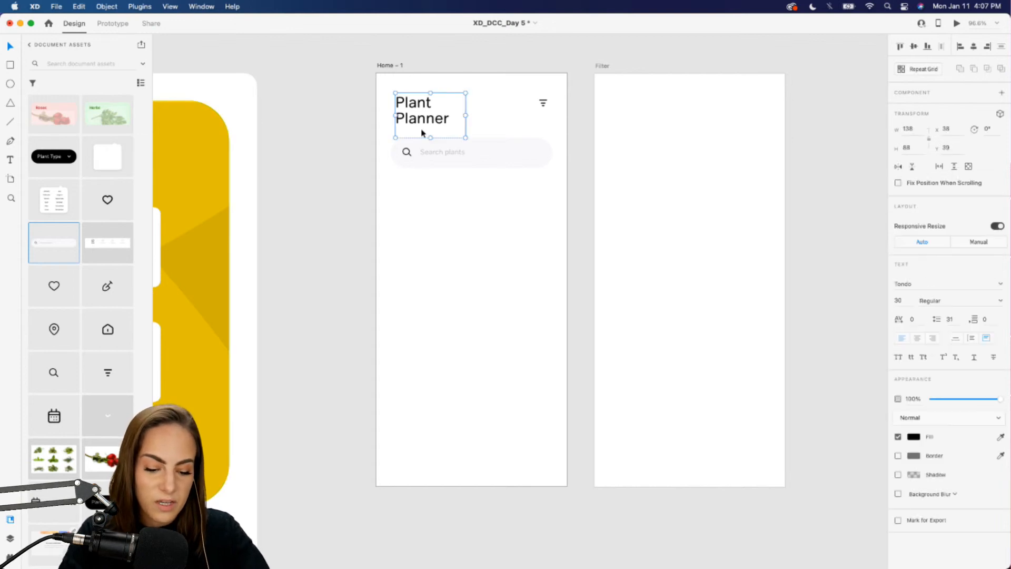
left_click_drag(422, 131, 546, 262)
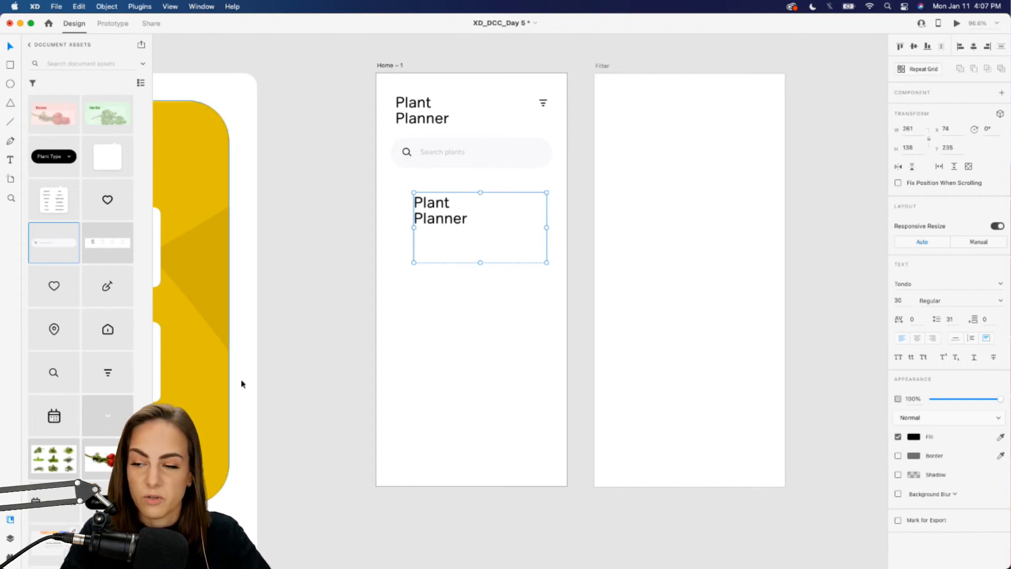
scroll(106, 237, "up", 10)
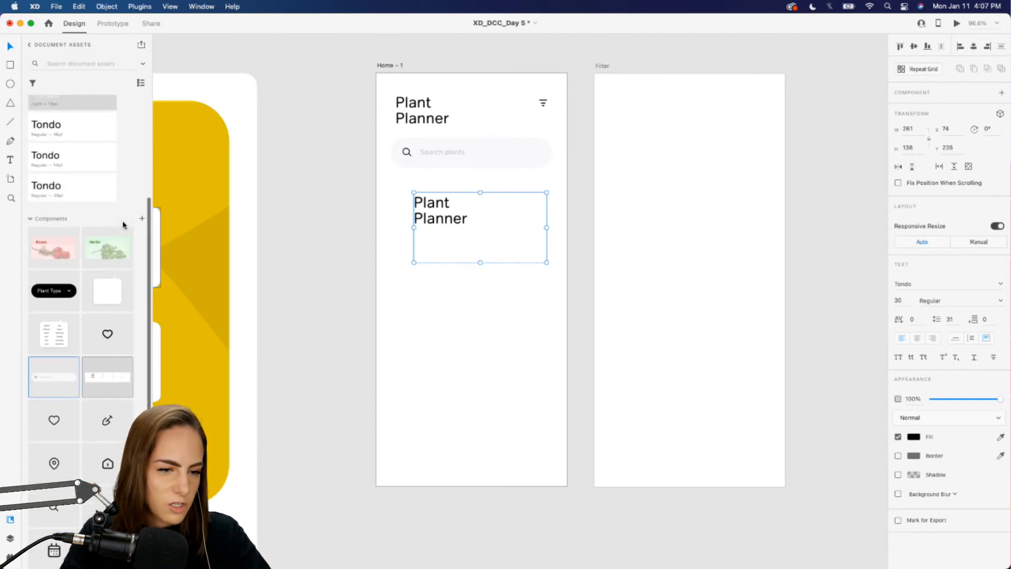
left_click(97, 246)
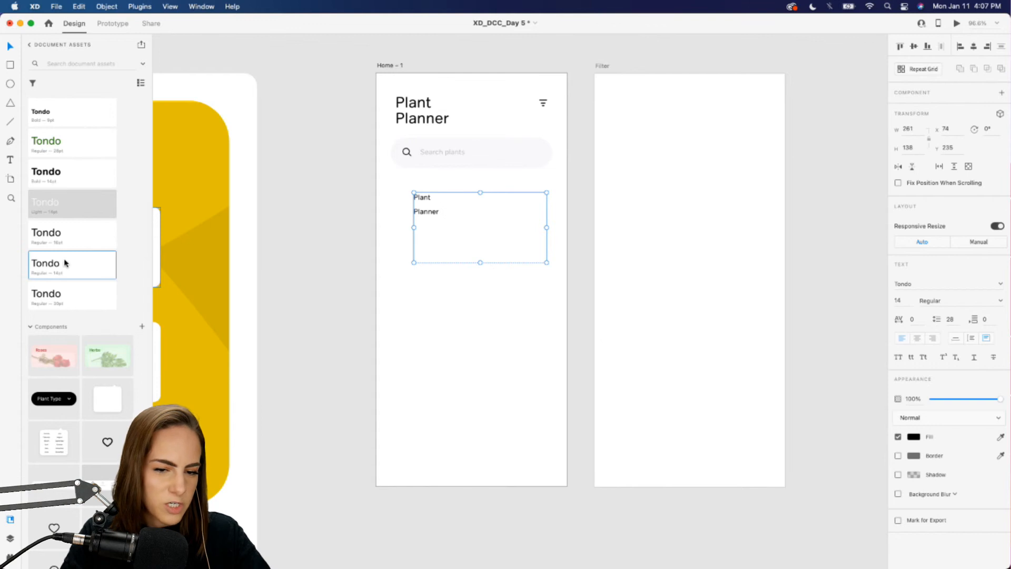
mouse_move(429, 217)
left_mouse_down()
mouse_move(421, 199)
mouse_move(422, 208)
left_mouse_up()
key("Left")
key("Left")
key("Left")
key("Left")
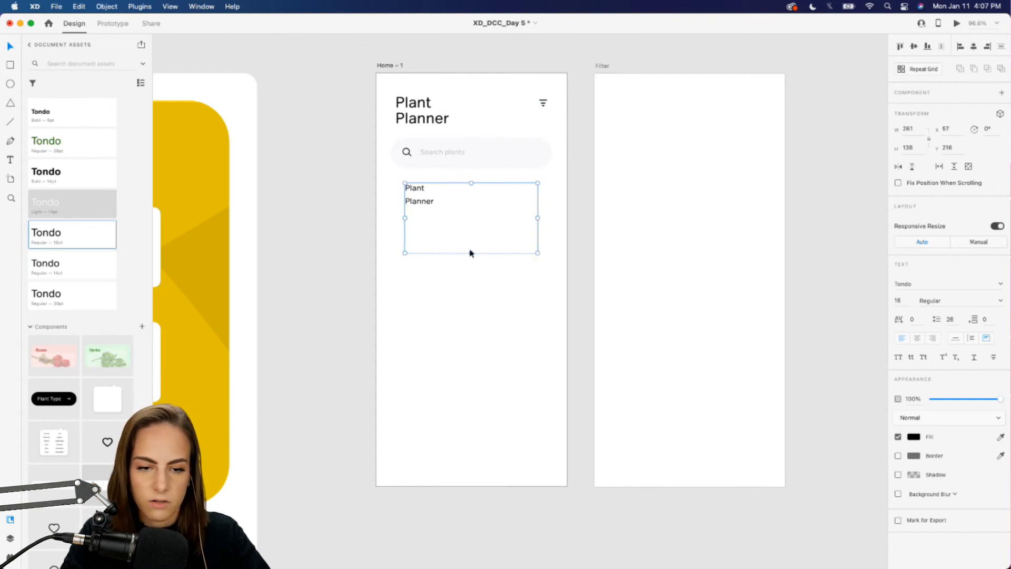
left_click(917, 338)
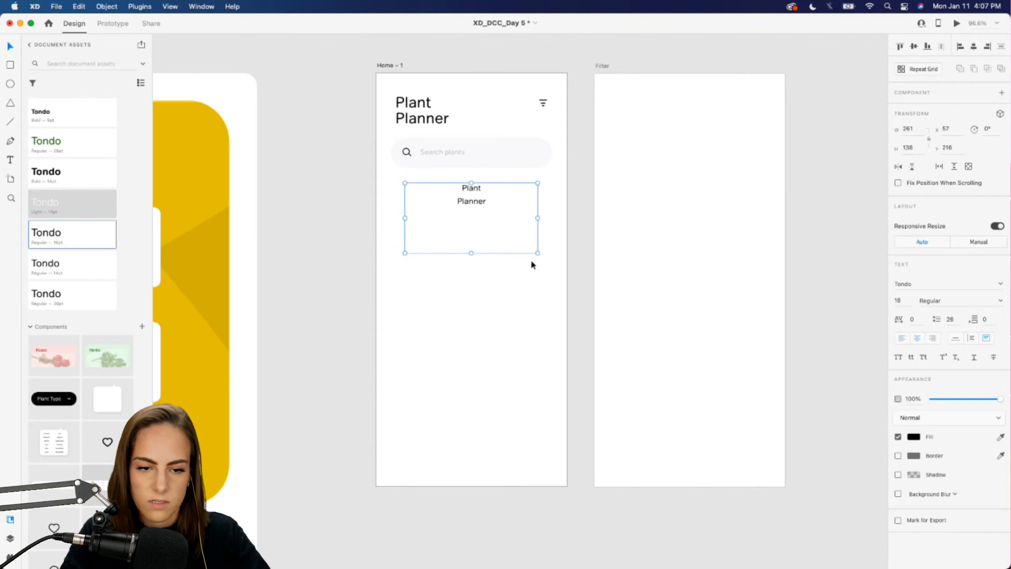
- Replace the copied title's text with 'Filter to see what time of year is best for your plants.'
double_click(479, 206)
left_click(497, 202)
left_click_drag(496, 202, 436, 176)
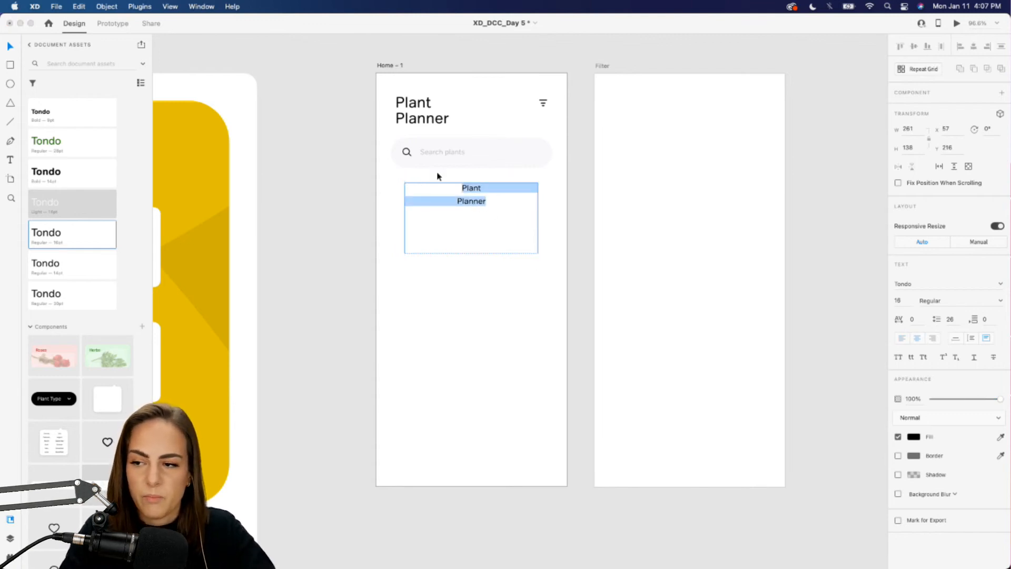
key("BackSpace")
type("Filter ")
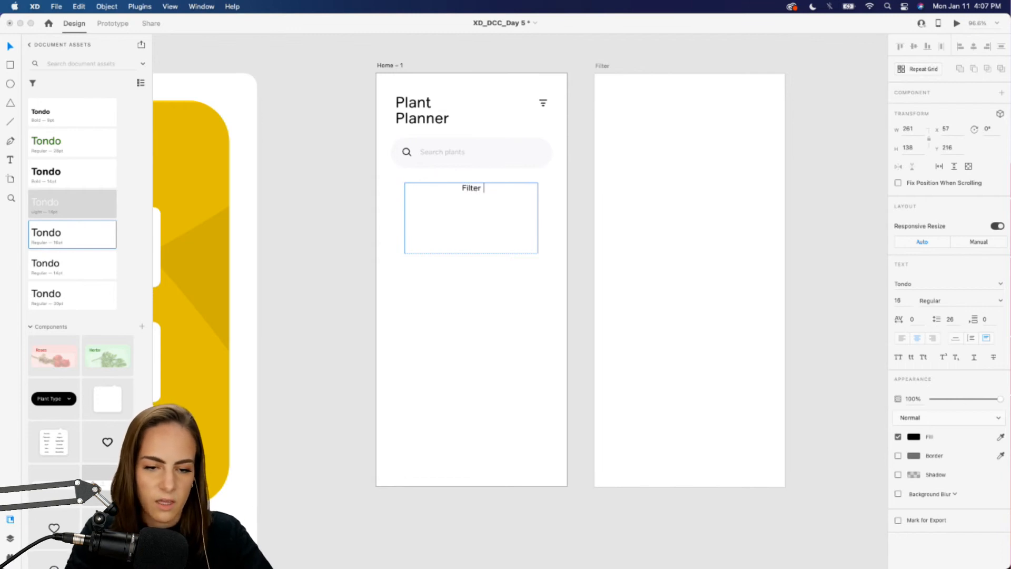
type("to see ")
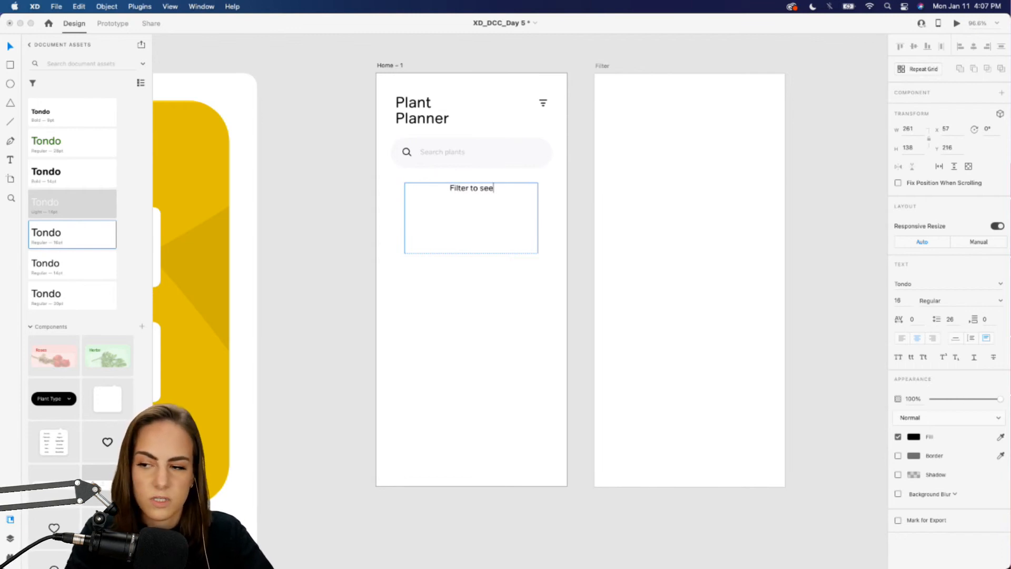
type("what time o")
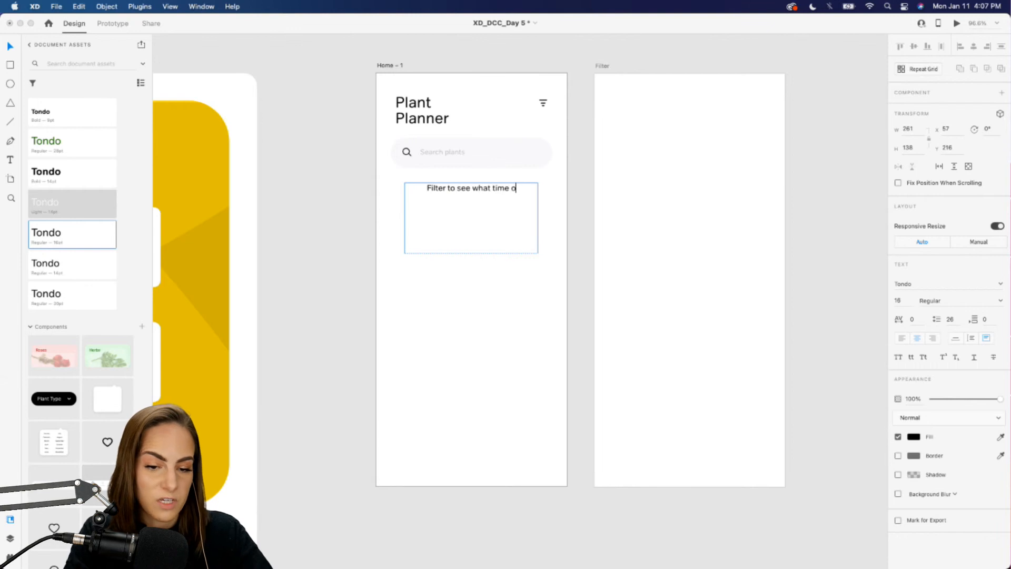
type("f year is ")
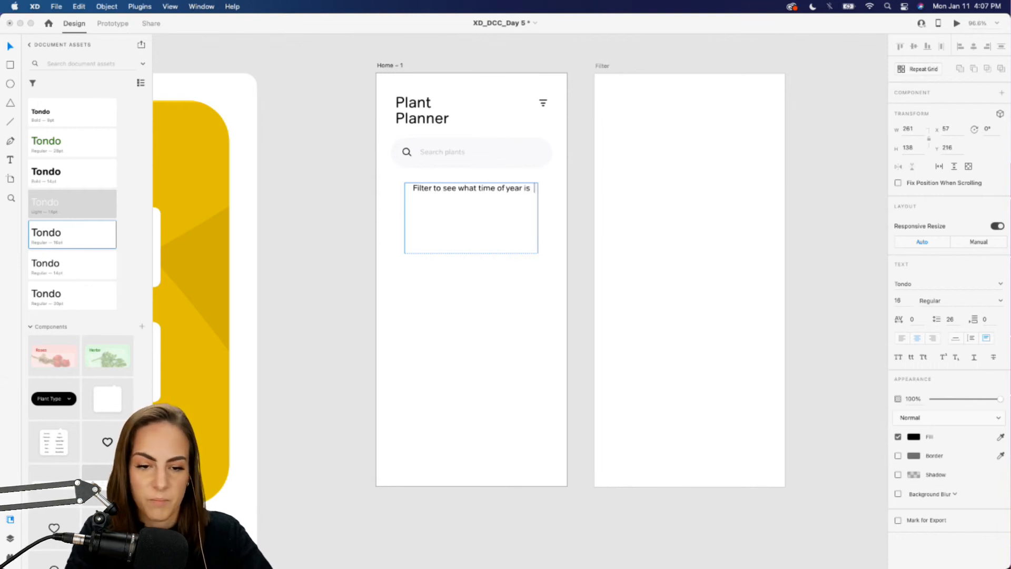
type("best for your plants.")
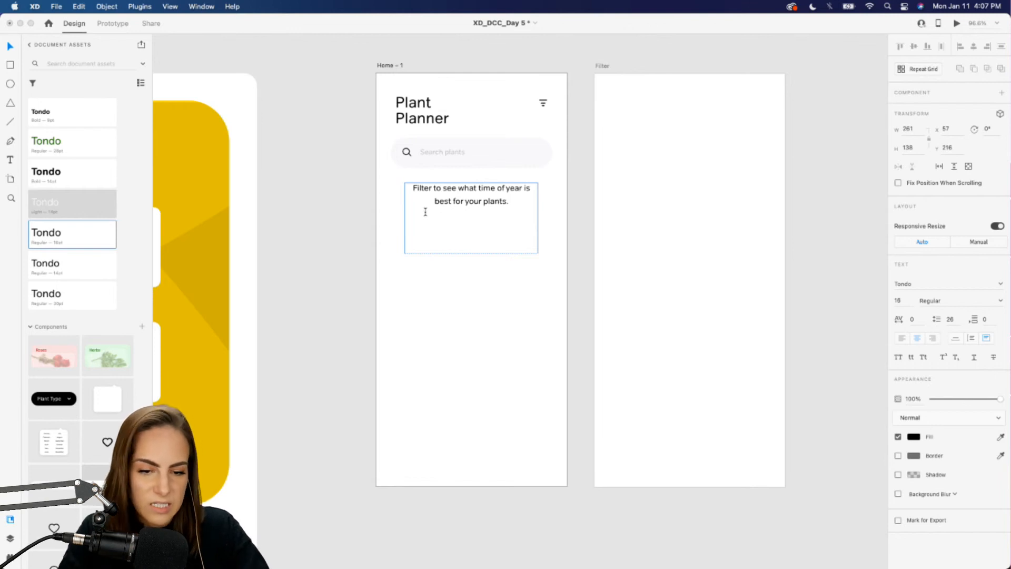
- Shorten the filter instruction's text box to about 66 high so it fits its two lines
left_click(456, 303)
left_click(468, 210)
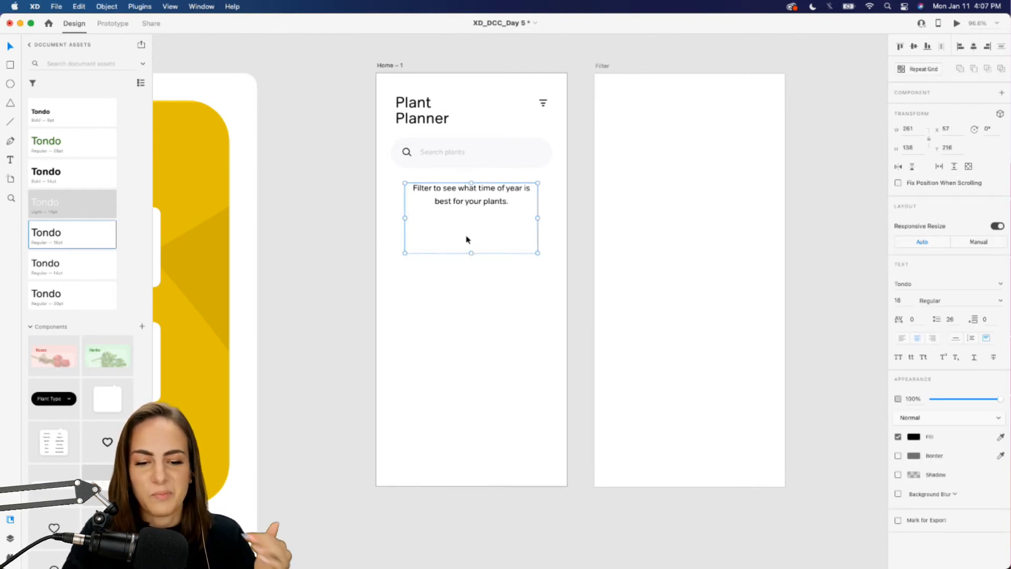
left_click_drag(471, 253, 473, 213)
left_click(471, 271)
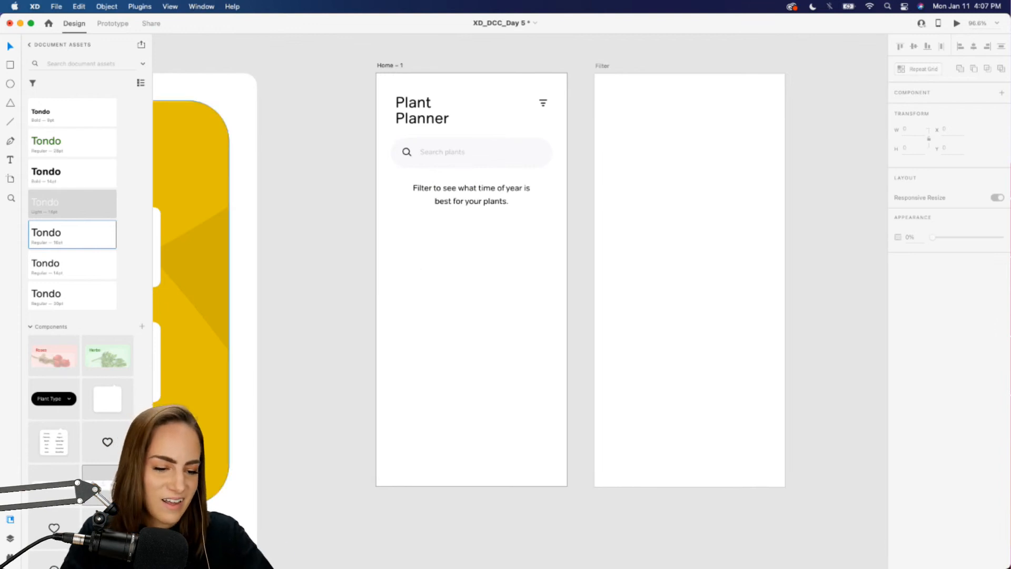
- Duplicate the filter instruction text and place the copy just below the original
scroll(466, 275, "up", 5)
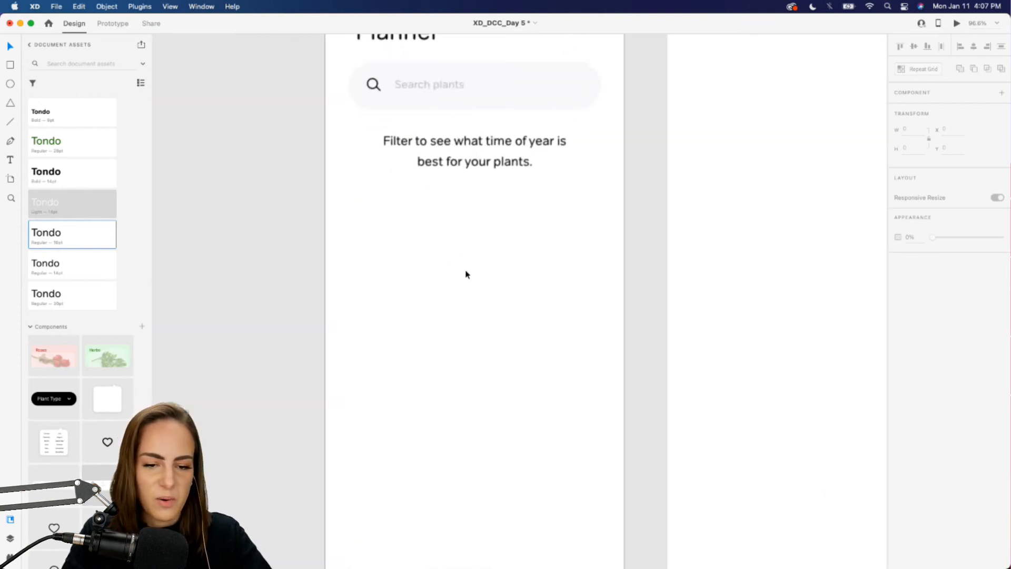
scroll(464, 273, "up", 2)
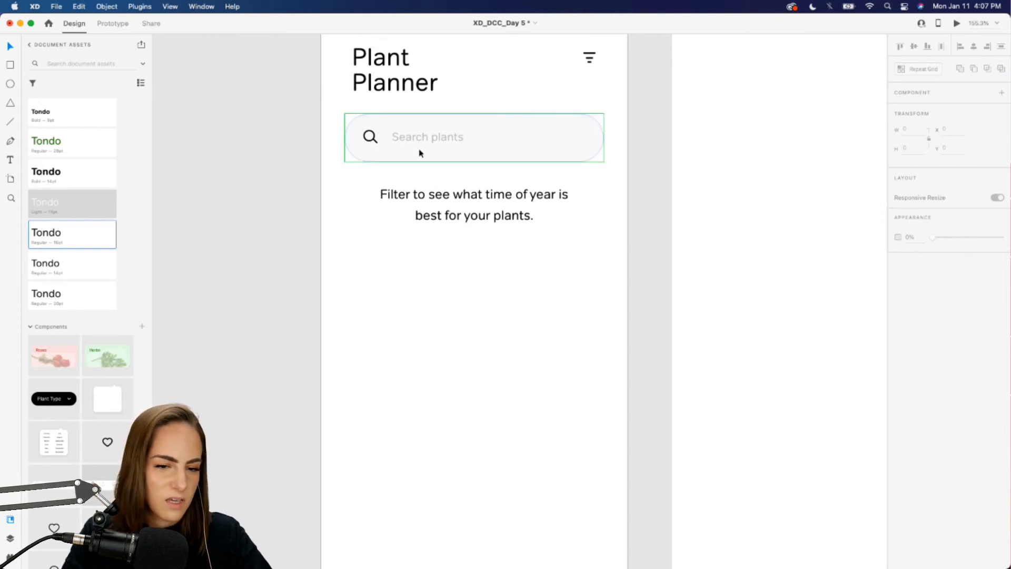
left_click(424, 195)
key("super+c")
key("super+v")
left_click_drag(424, 195, 401, 259)
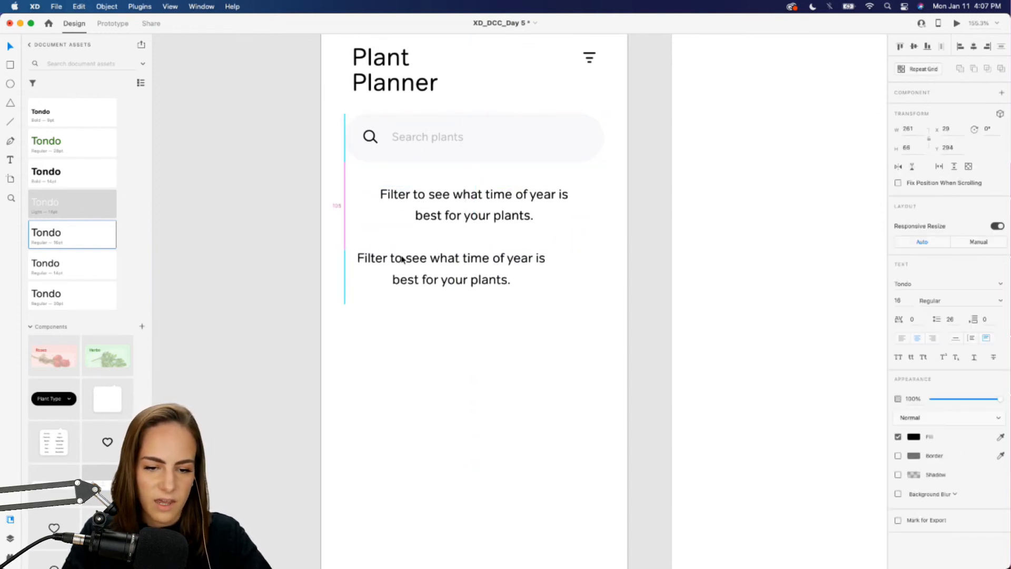
- Change the copied text to 'Plant Type' and position it as an auto-width label at the left beneath the filter instruction
double_click(501, 282)
type("Plant")
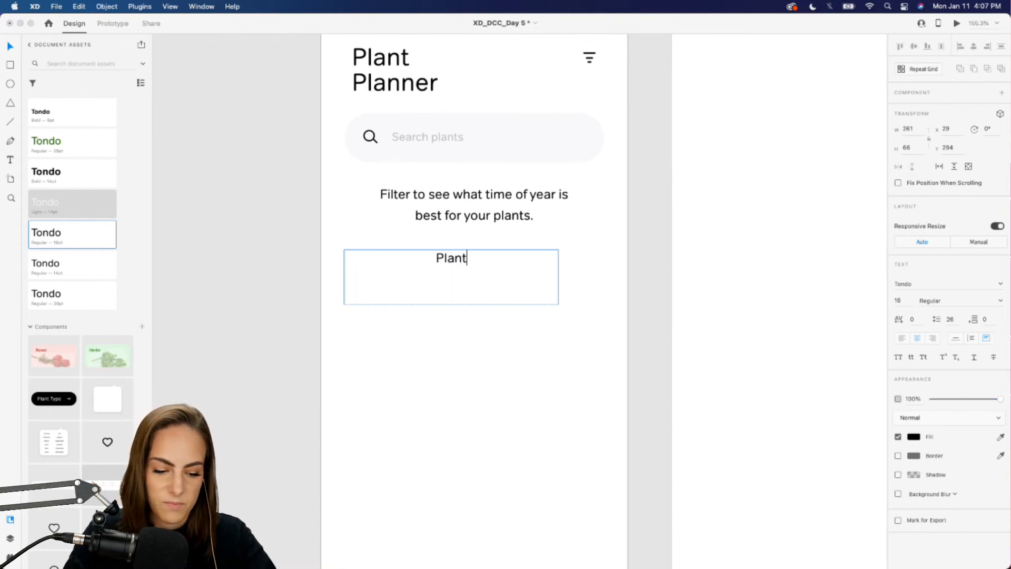
key("Escape")
double_click(469, 267)
left_click(469, 267)
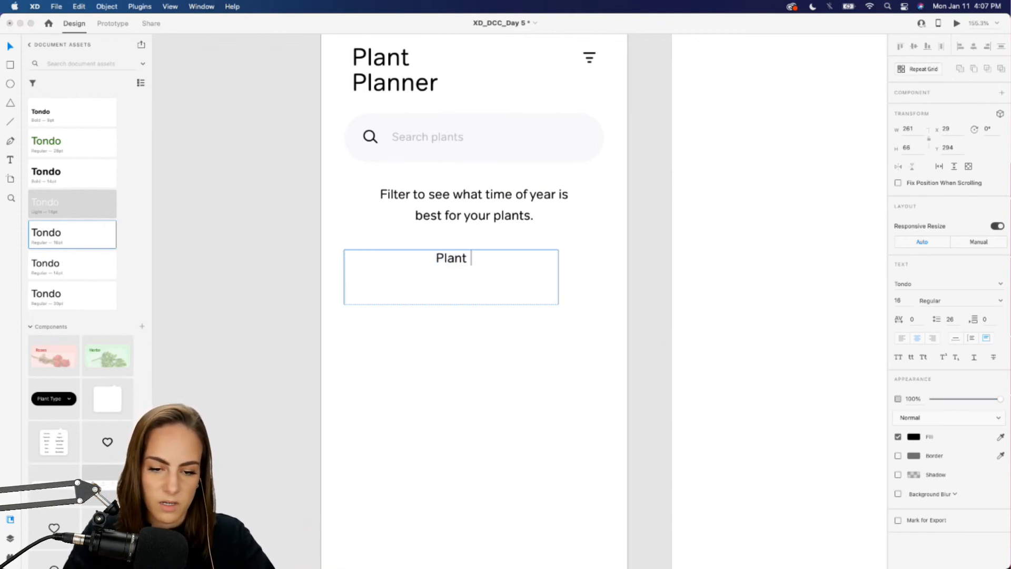
type("Type")
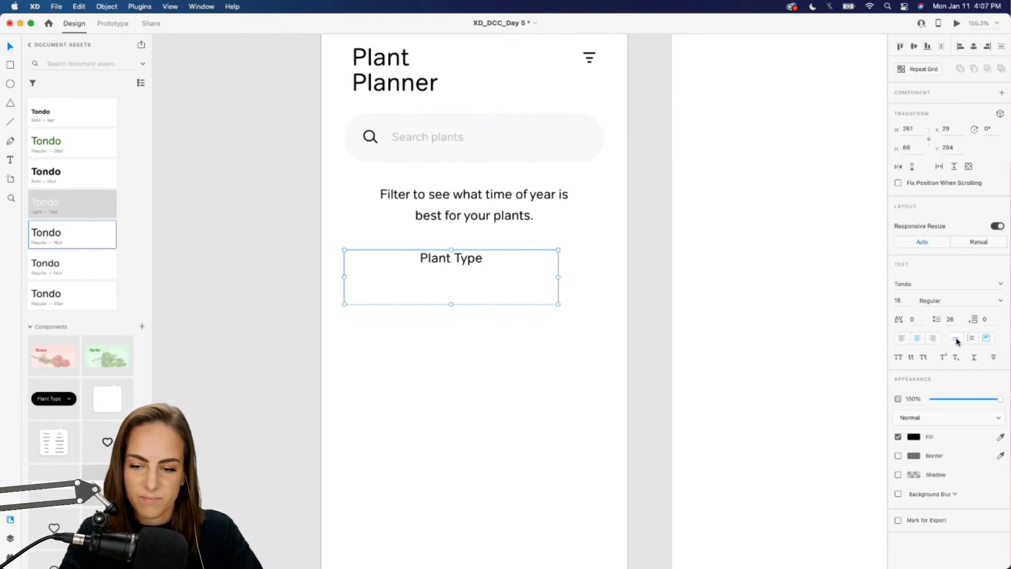
left_click(956, 339)
left_click_drag(470, 265, 408, 268)
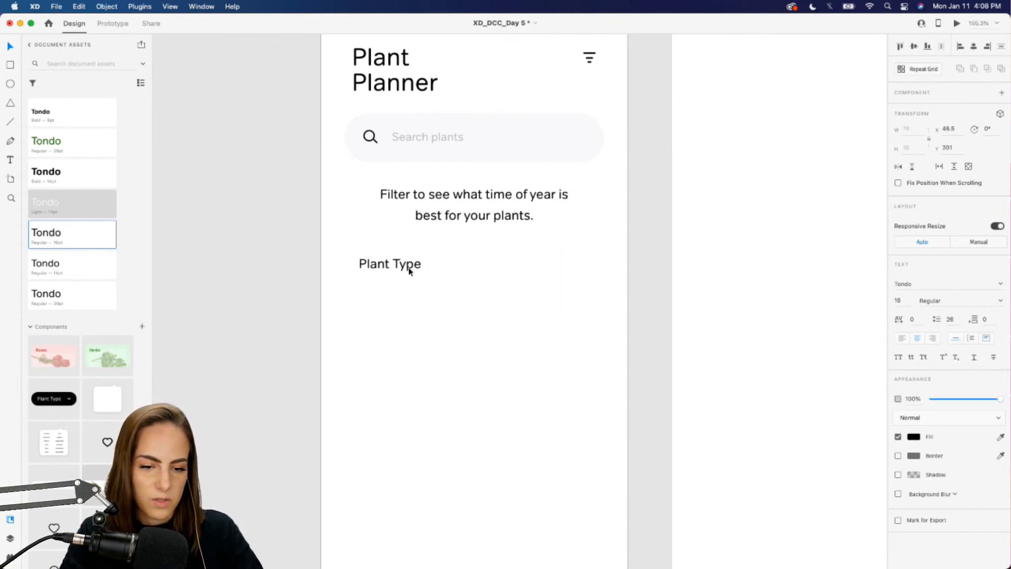
- Draw a 151 by 44 rectangle with corner radius 22 over the 'Plant Type' label, filled black with no border
left_click(421, 304)
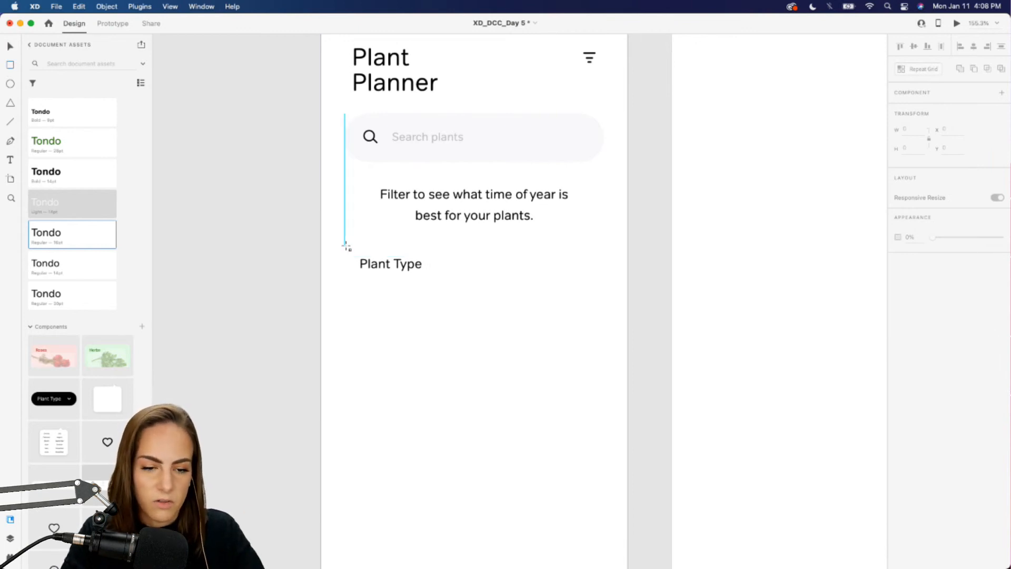
left_click_drag(347, 246, 447, 264)
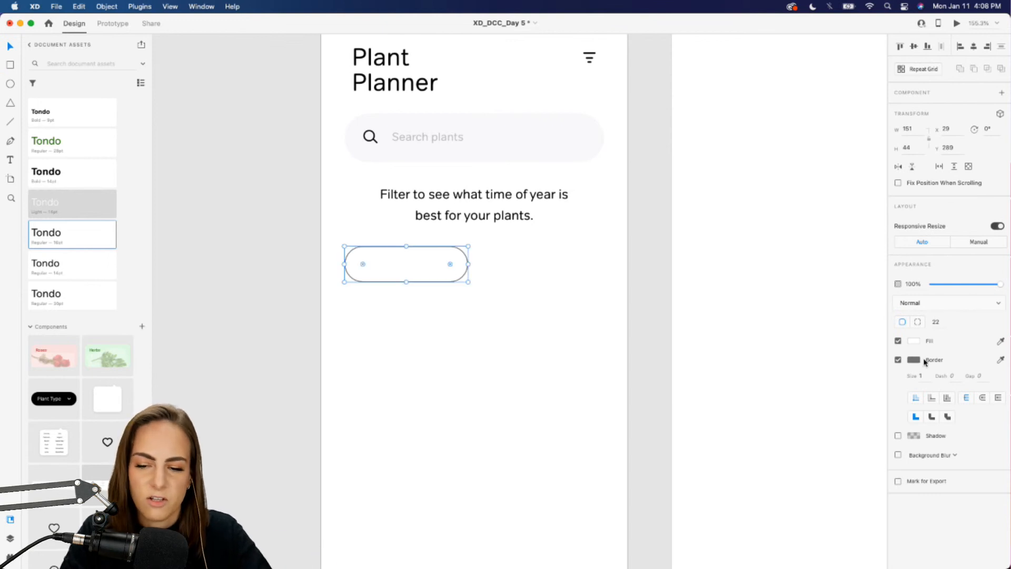
left_click(898, 360)
left_click(913, 341)
left_click_drag(863, 348, 881, 375)
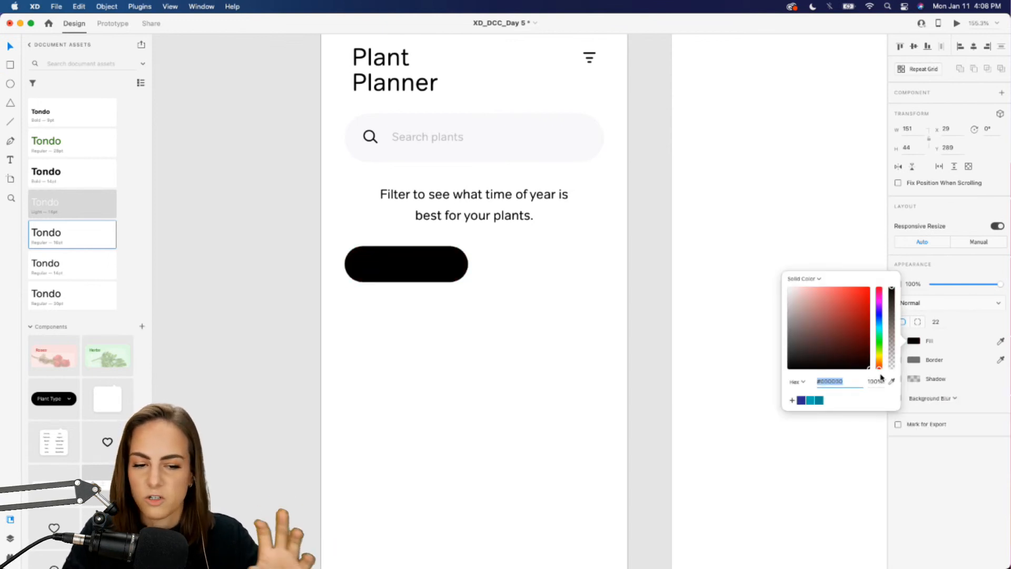
- Bring the 'Plant Type' label in front of the black pill, apply the white Light 14 pt character style, and align it within the pill
left_click(419, 268)
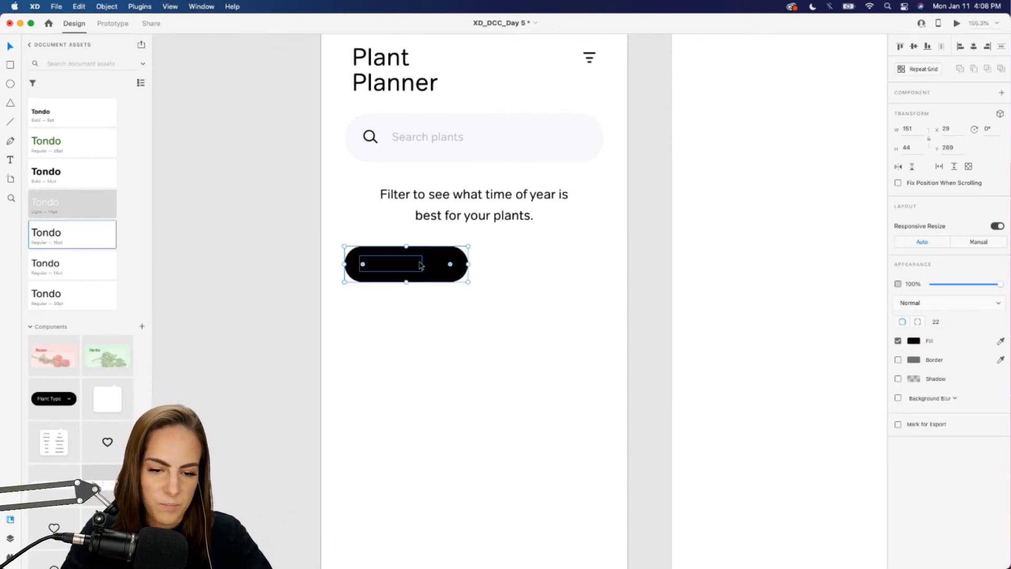
double_click(419, 265)
scroll(421, 294, "up", 5)
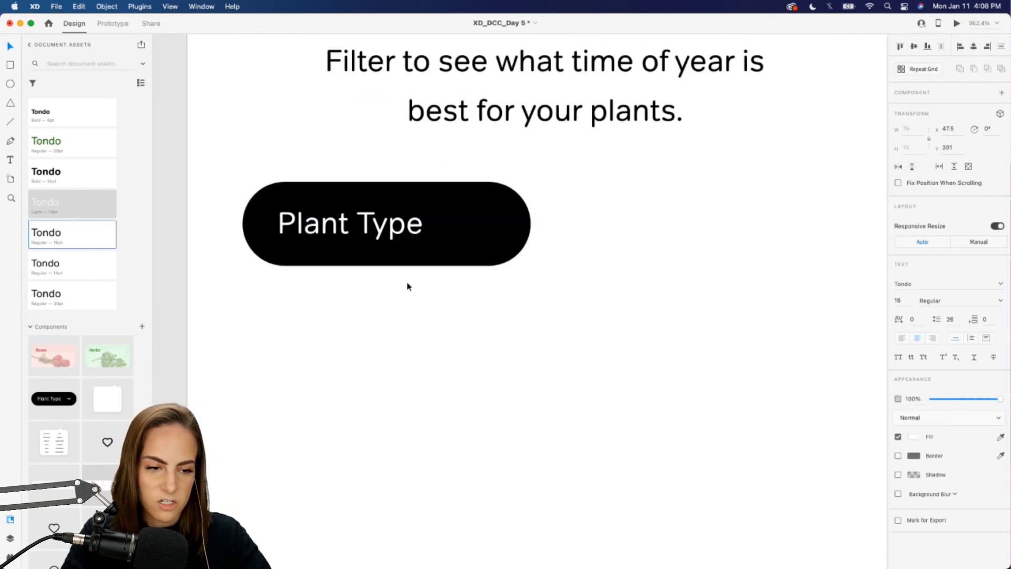
left_click(84, 205)
left_click_drag(347, 234, 344, 228)
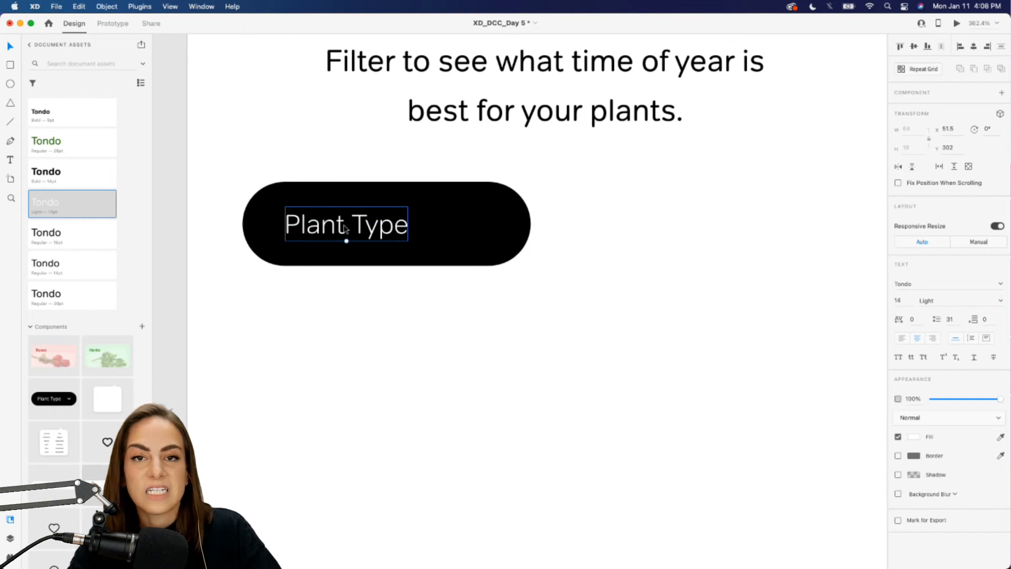
- Add the white chevron component to the right end of the black pill and group it with the pill and label
scroll(105, 368, "down", 8)
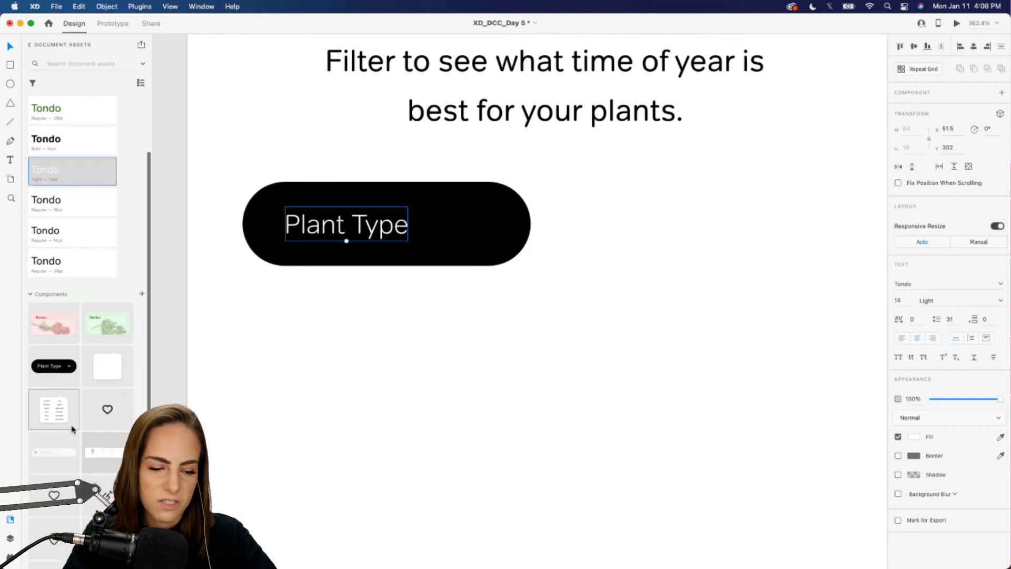
left_click_drag(107, 416, 485, 230)
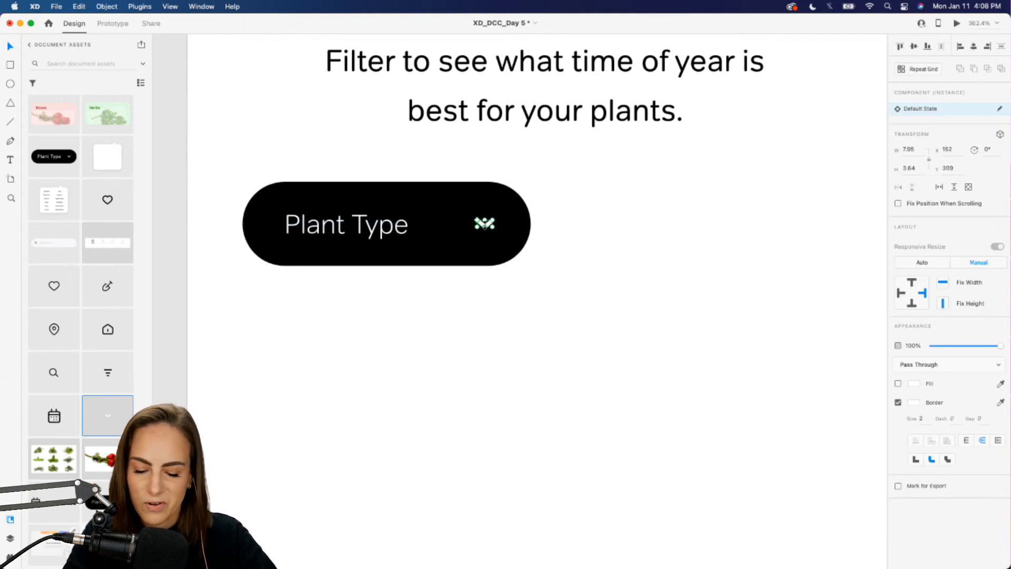
left_click(596, 319)
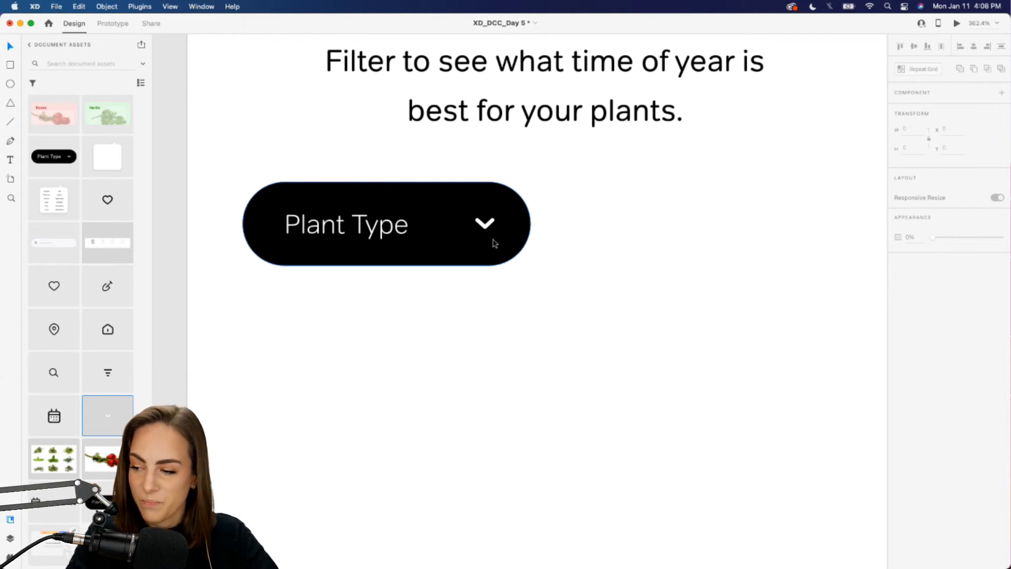
left_click_drag(567, 311, 285, 205)
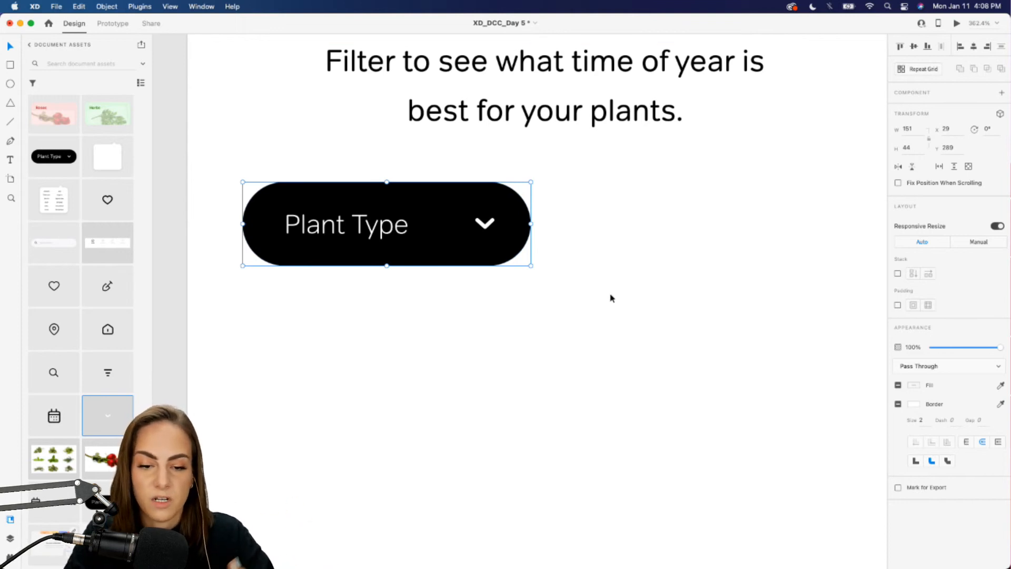
- Place the calendar icon component to the right of the 'Plant Type' pill
scroll(610, 298, "down", 5)
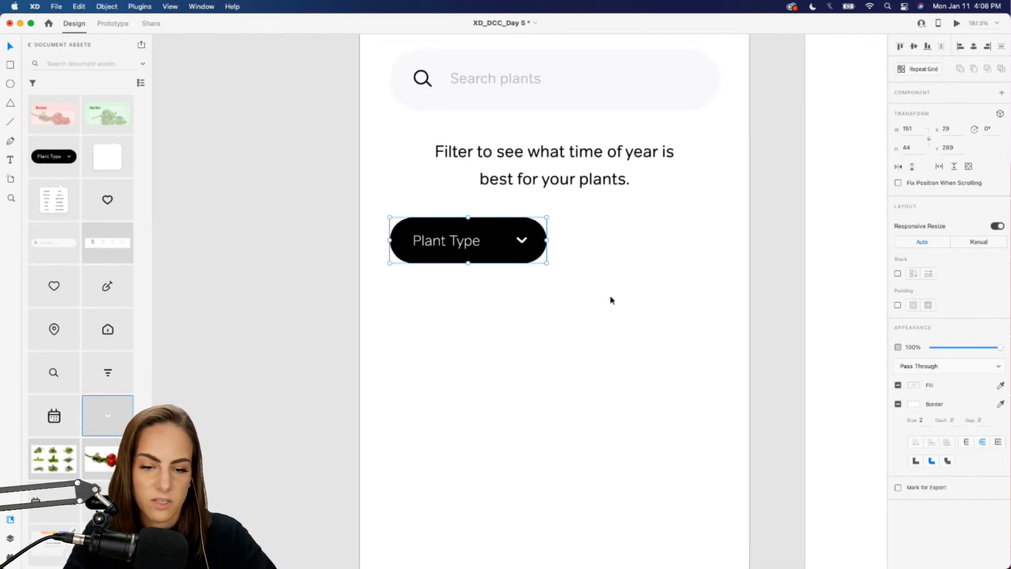
scroll(566, 282, "down", 5)
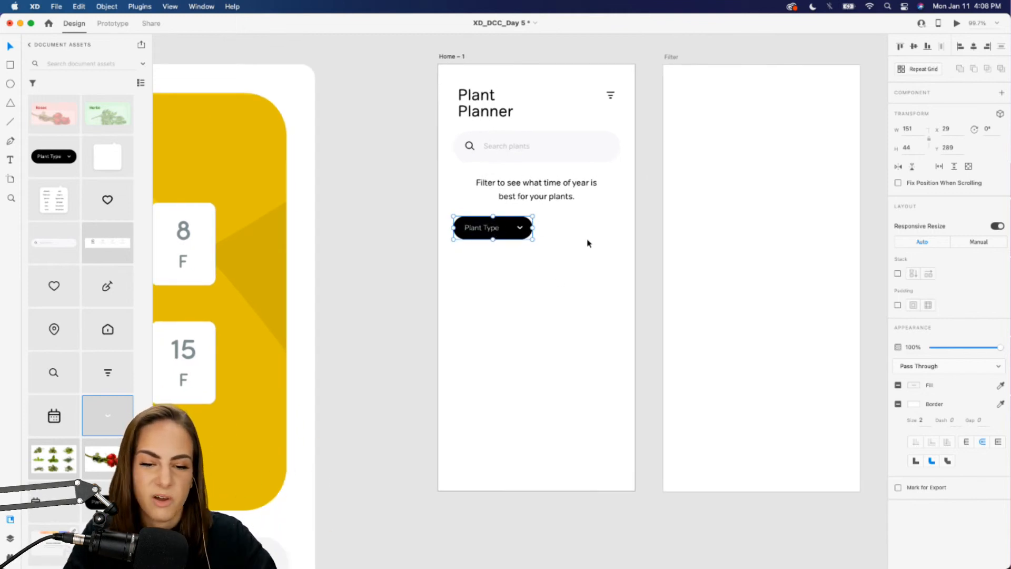
scroll(576, 327, "up", 3)
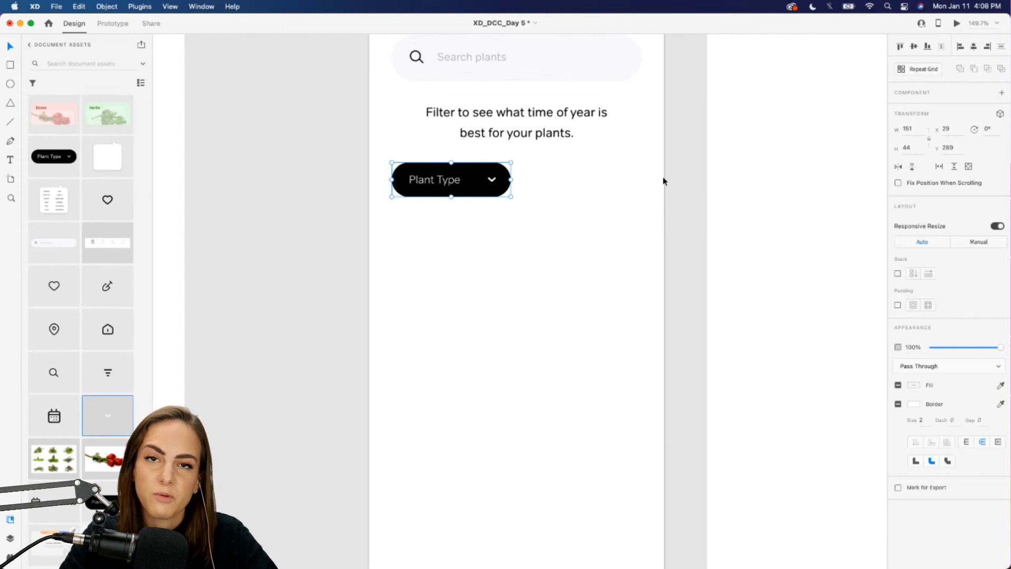
left_click_drag(52, 416, 545, 179)
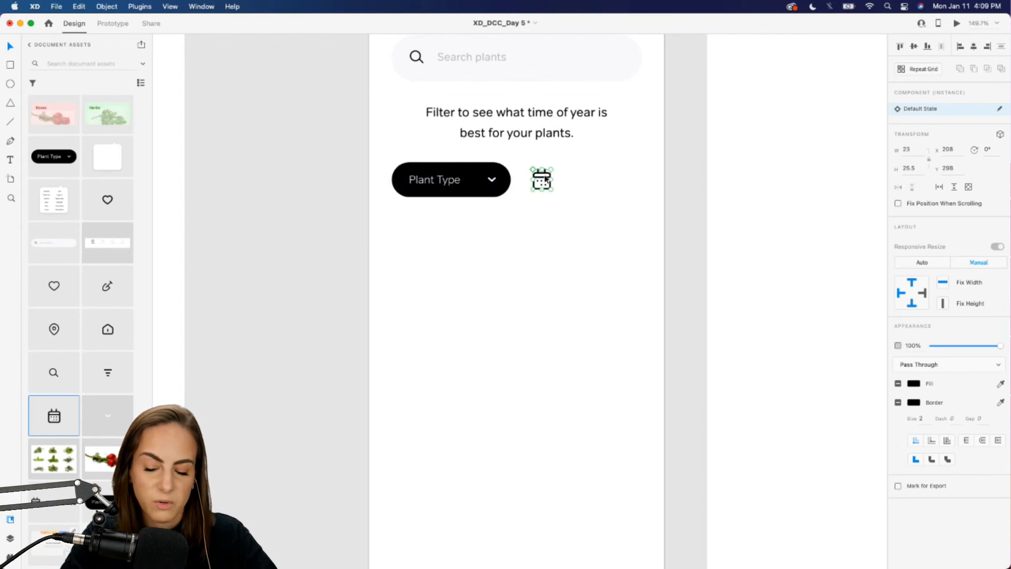
scroll(545, 179, "up", 5)
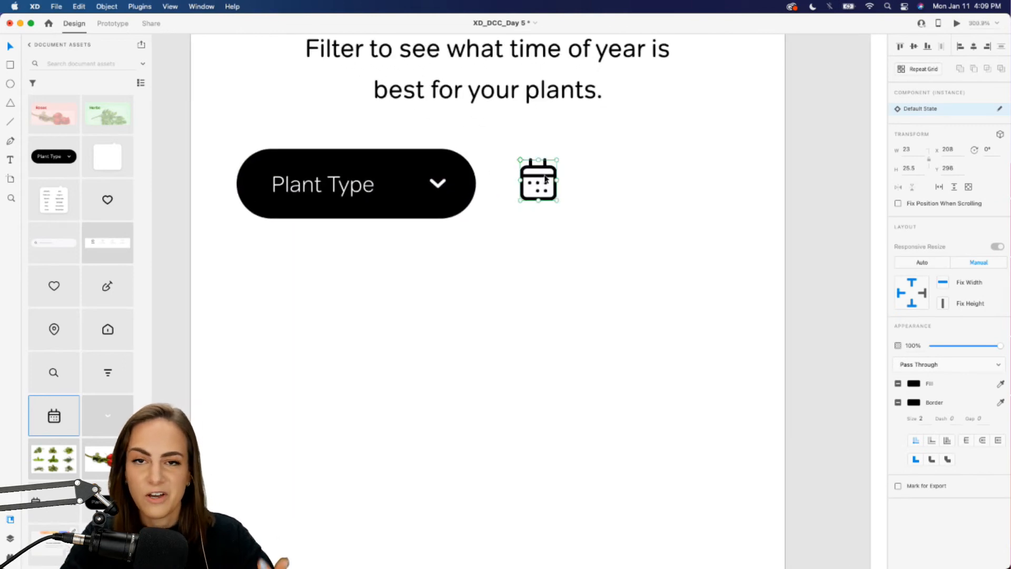
scroll(515, 257, "down", 3)
- Duplicate the filter instruction text, change the copy to 'Time period' with auto width, and place it beside the calendar icon
left_click(501, 151)
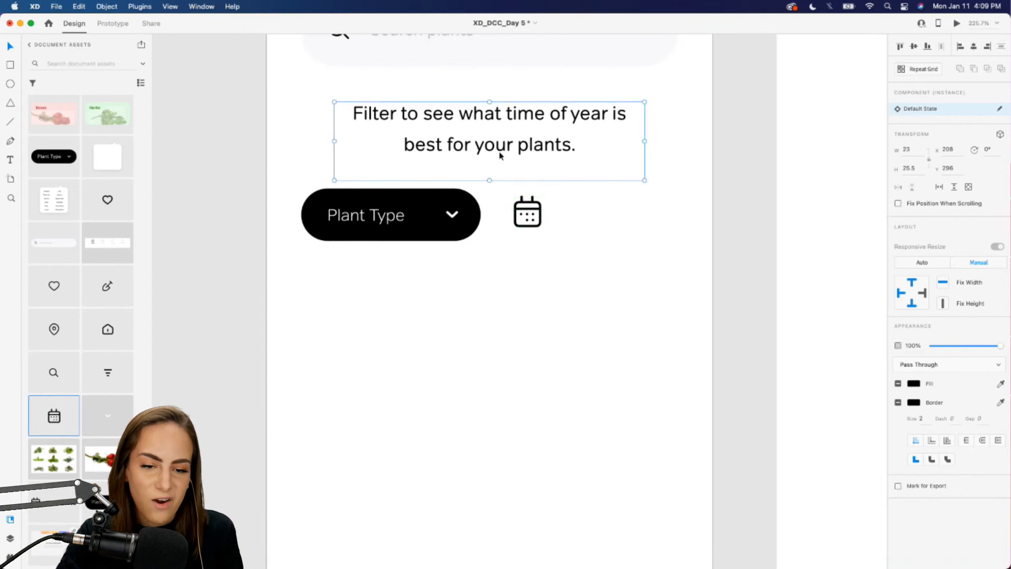
left_click_drag(479, 147, 536, 316)
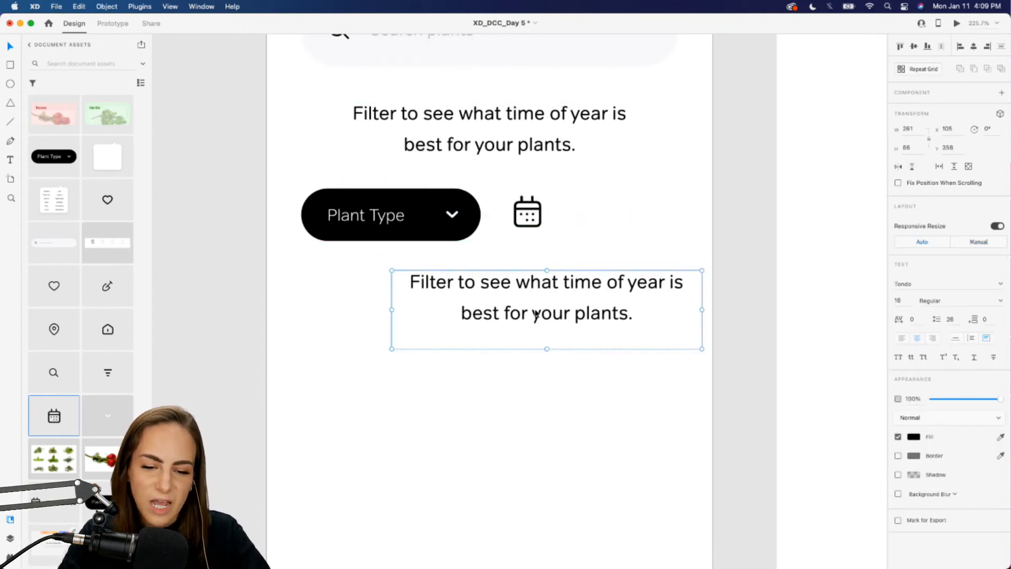
double_click(614, 318)
type("Time period")
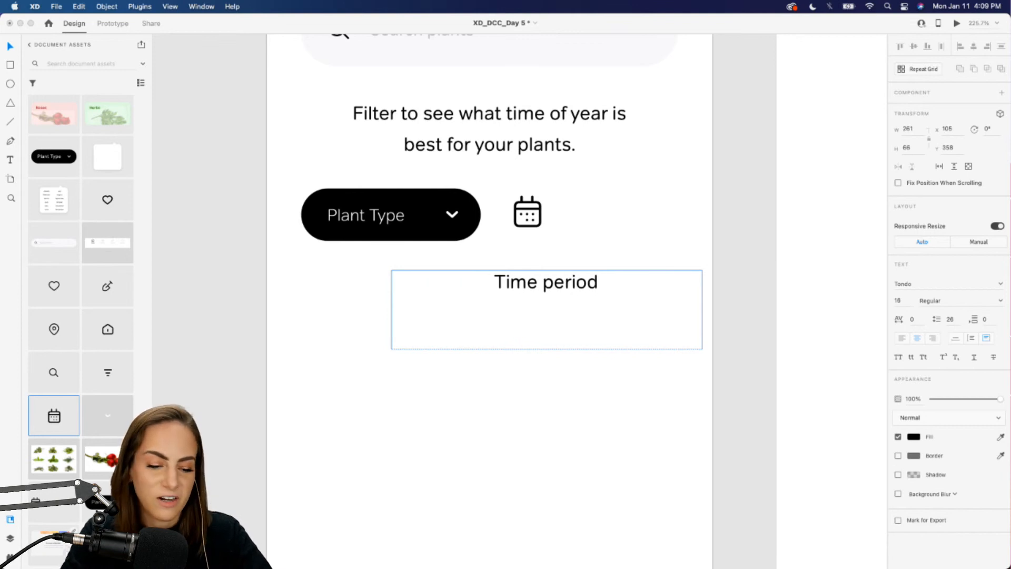
left_click(956, 339)
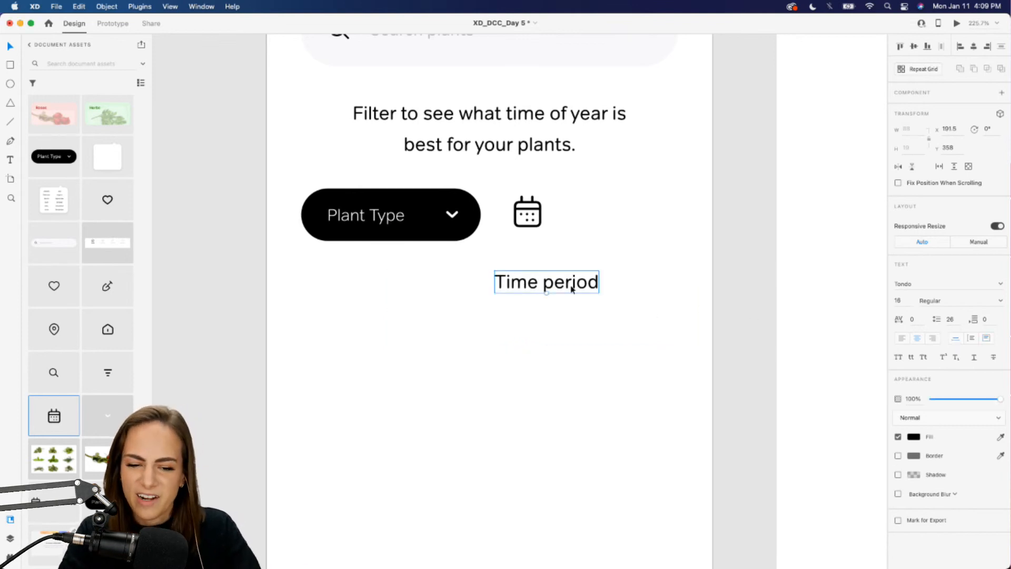
left_click_drag(572, 288, 632, 215)
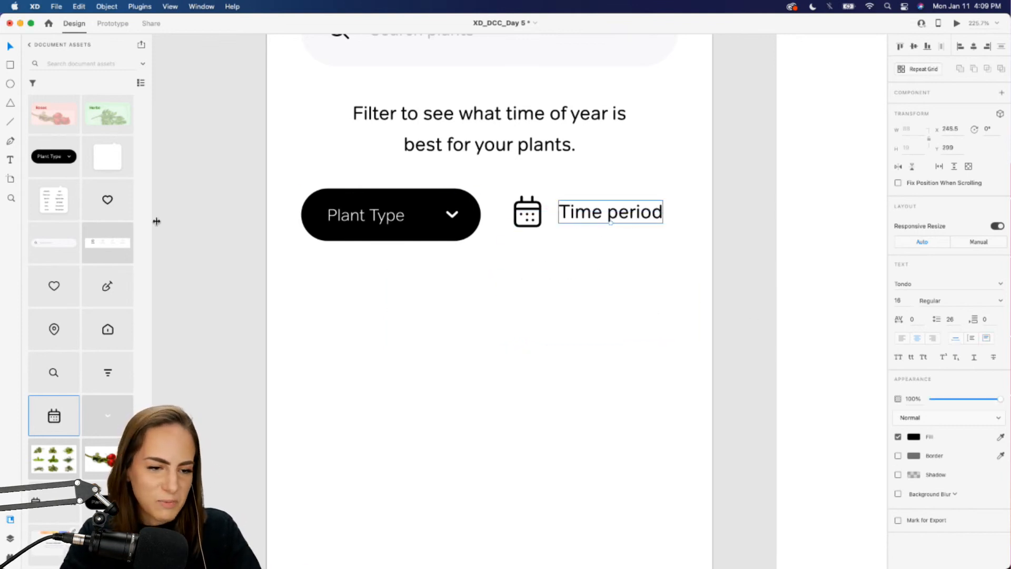
- Try other character styles on the 'Time period' label, settling on the black Bold 14 pt style
scroll(79, 221, "up", 5)
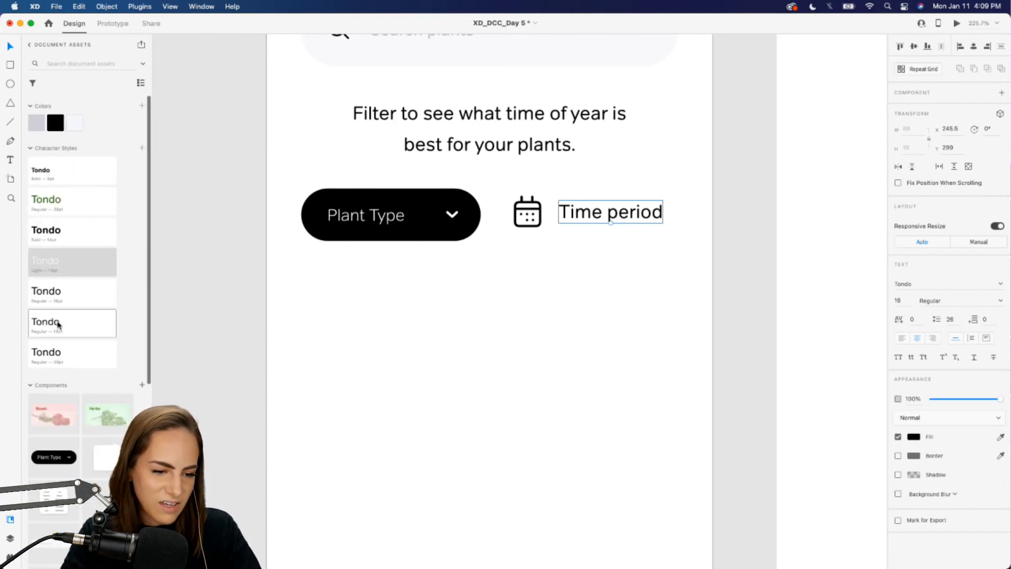
left_click(58, 324)
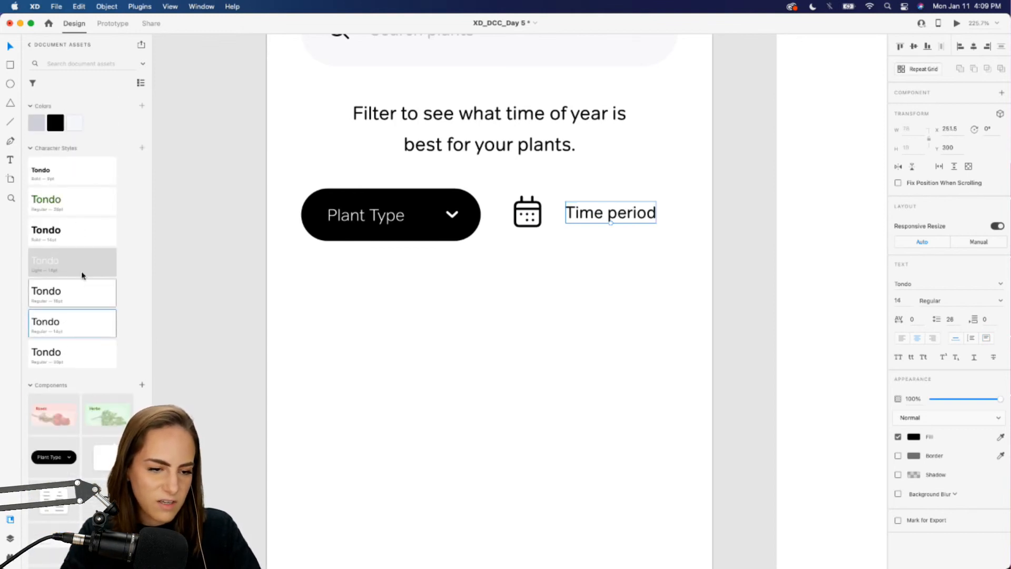
left_click(66, 299)
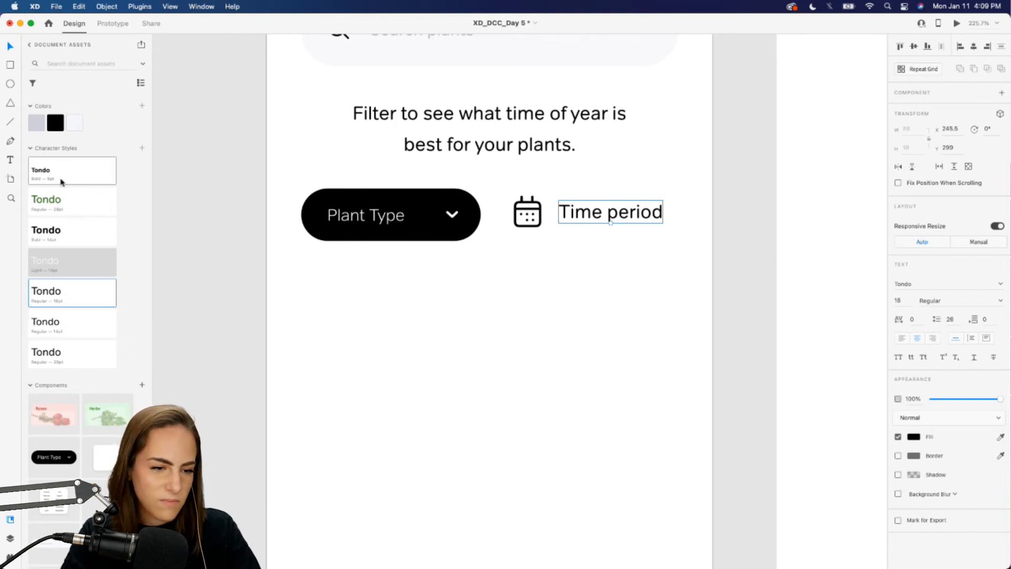
left_click(61, 230)
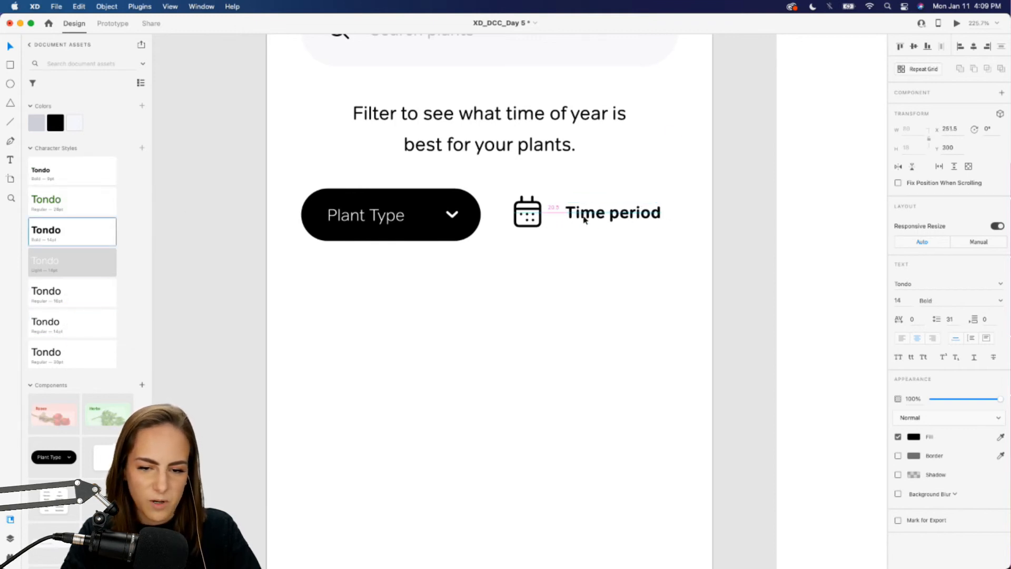
- Tighten the spacing between the calendar icon and the 'Time period' label, placing the icon at X 222, Y 294
left_click_drag(582, 215, 554, 210)
left_click(533, 211)
scroll(553, 186, "up", 5)
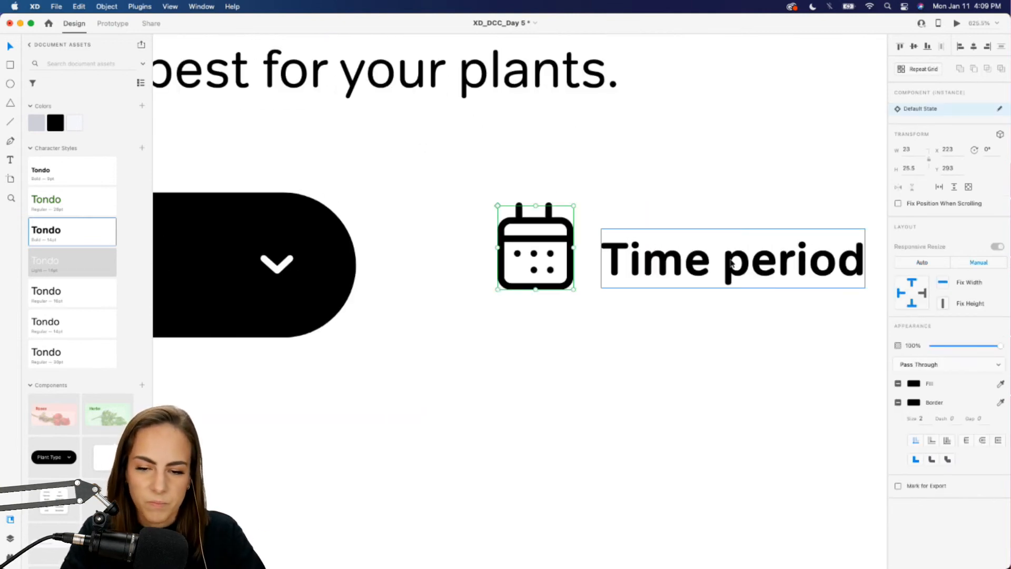
left_click_drag(547, 276, 543, 279)
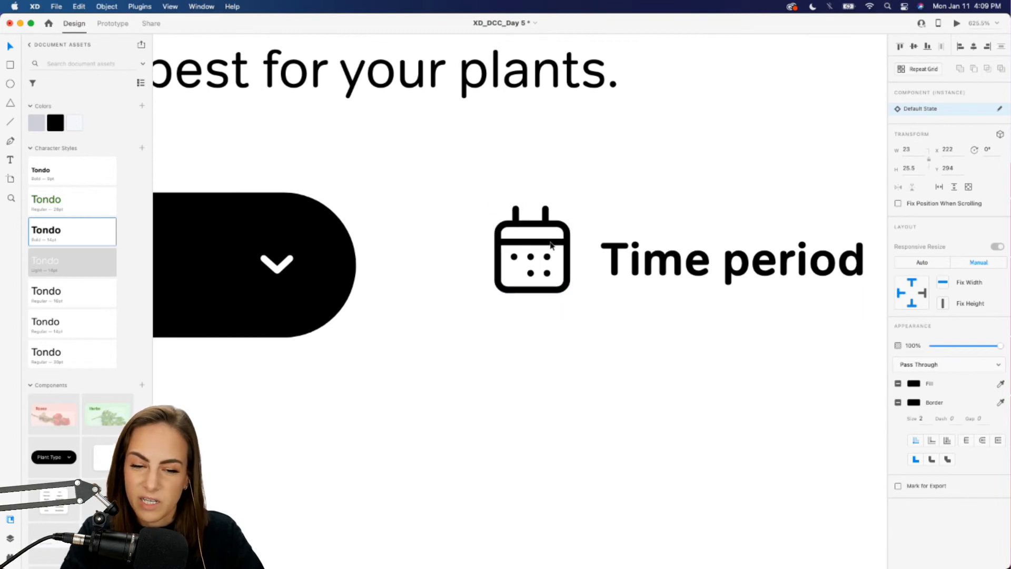
scroll(548, 278, "down", 5)
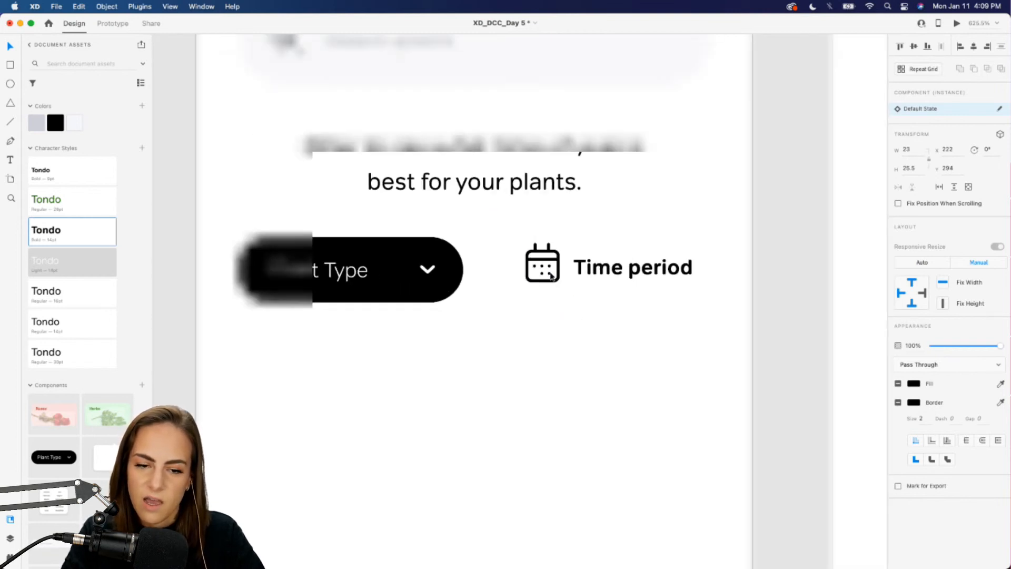
left_click_drag(654, 296, 519, 254)
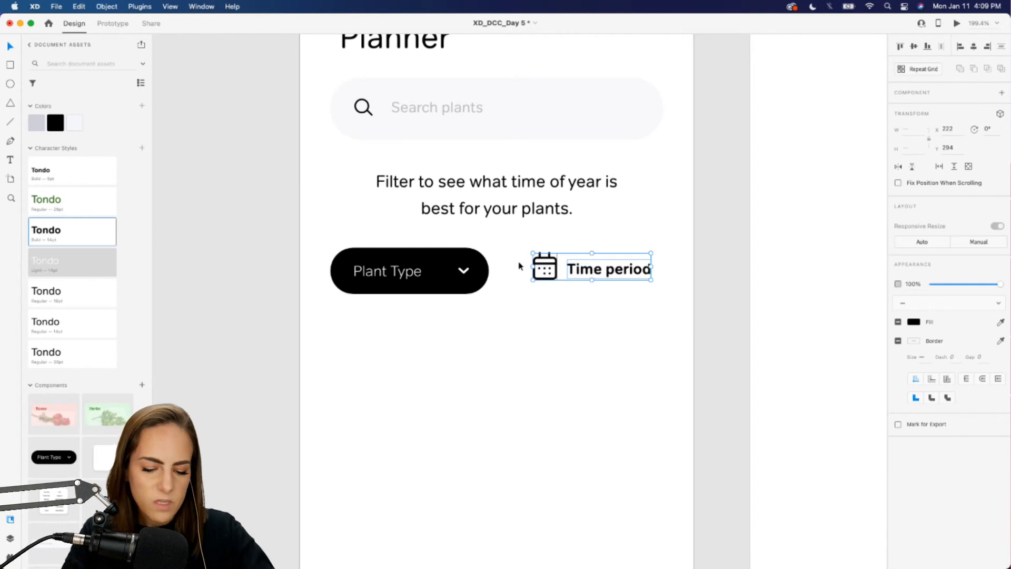
left_click(546, 337)
- Place the Herbs card component below the filter row and the Roses card component beneath it, both aligned at X 29
scroll(546, 338, "down", 2)
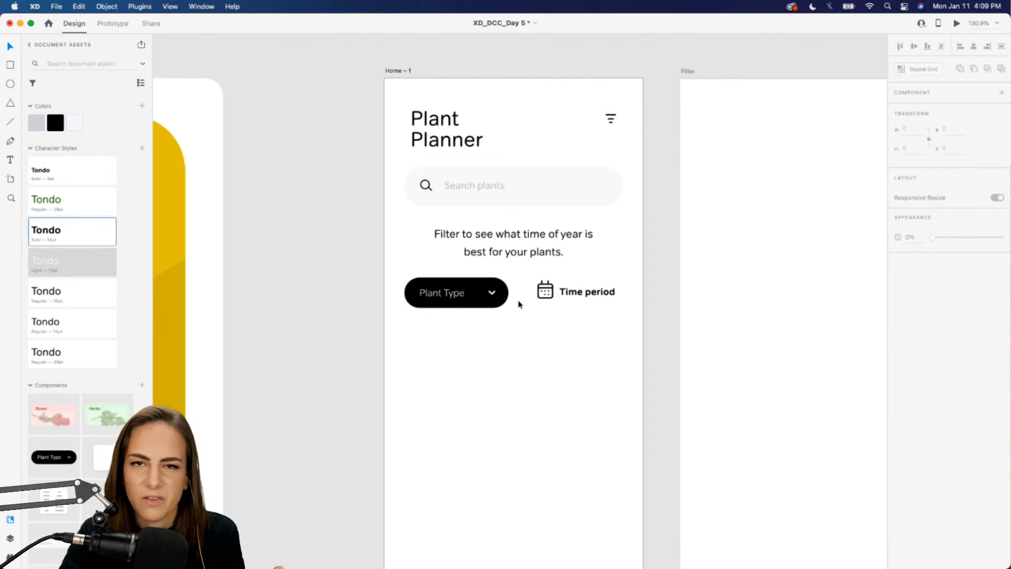
scroll(518, 305, "down", 3)
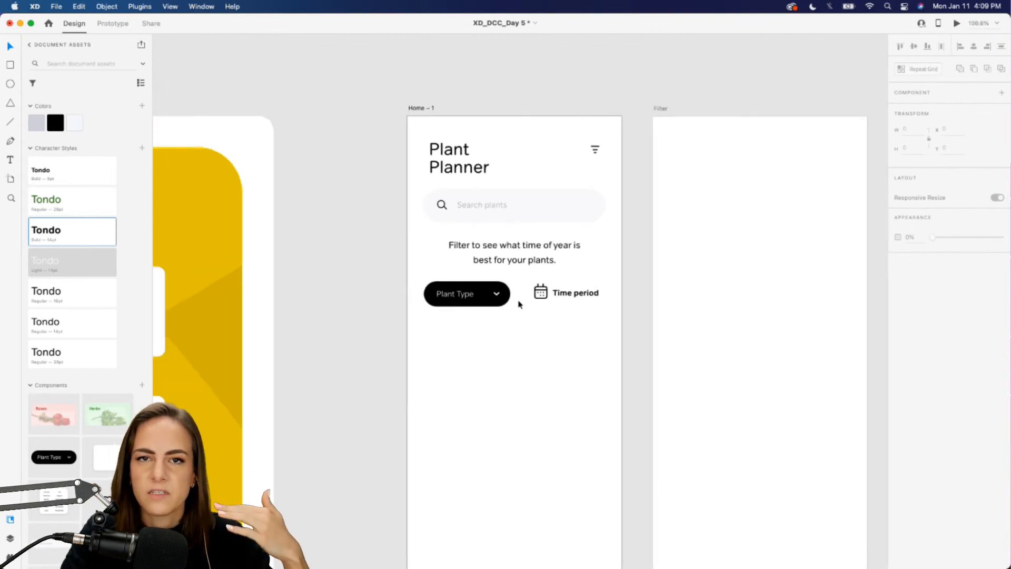
scroll(523, 357, "down", 3)
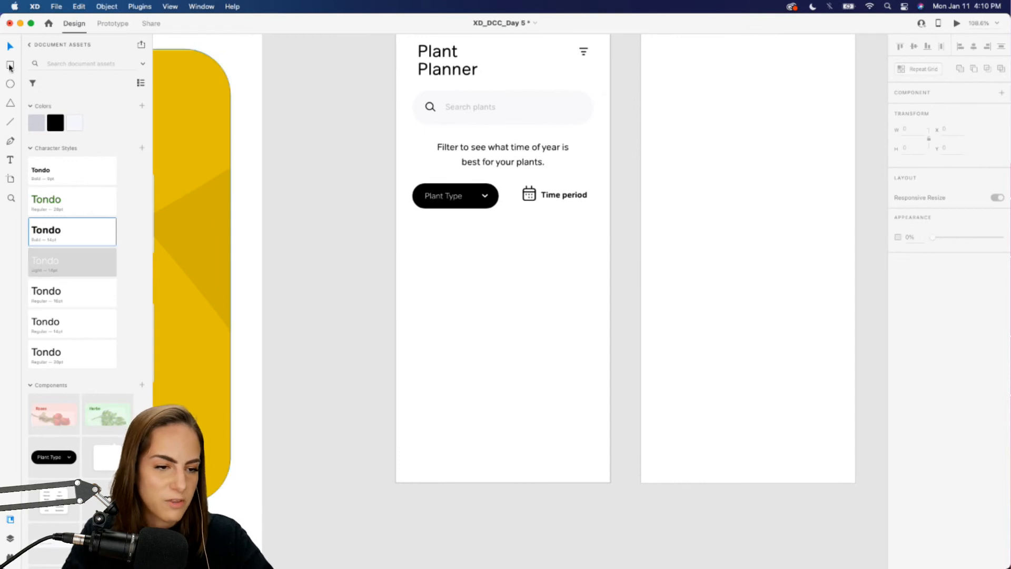
scroll(82, 372, "down", 2)
left_click_drag(84, 374, 460, 268)
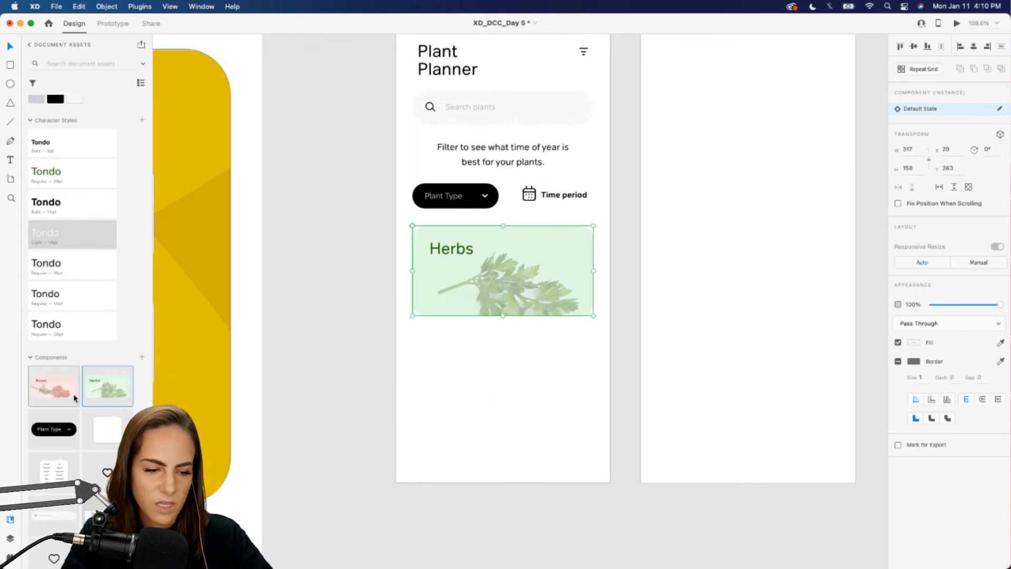
left_click_drag(74, 397, 493, 392)
left_click_drag(575, 438, 463, 376)
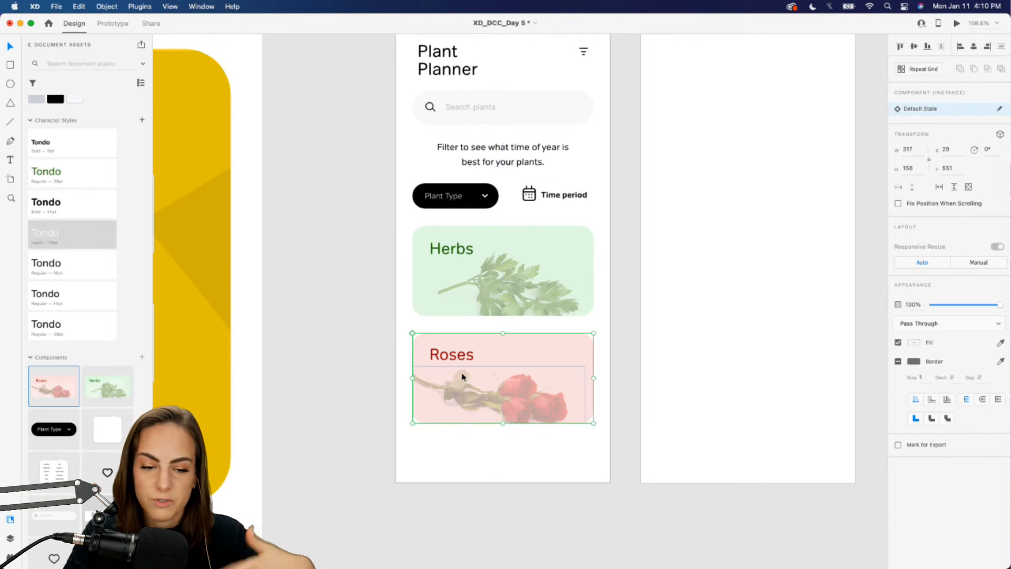
- Duplicate the Roses card's background rectangle below that card at X 29, Y 729, and change the copy's fill to pale blue
left_click_drag(536, 359, 524, 470)
double_click(535, 355)
left_click(503, 435)
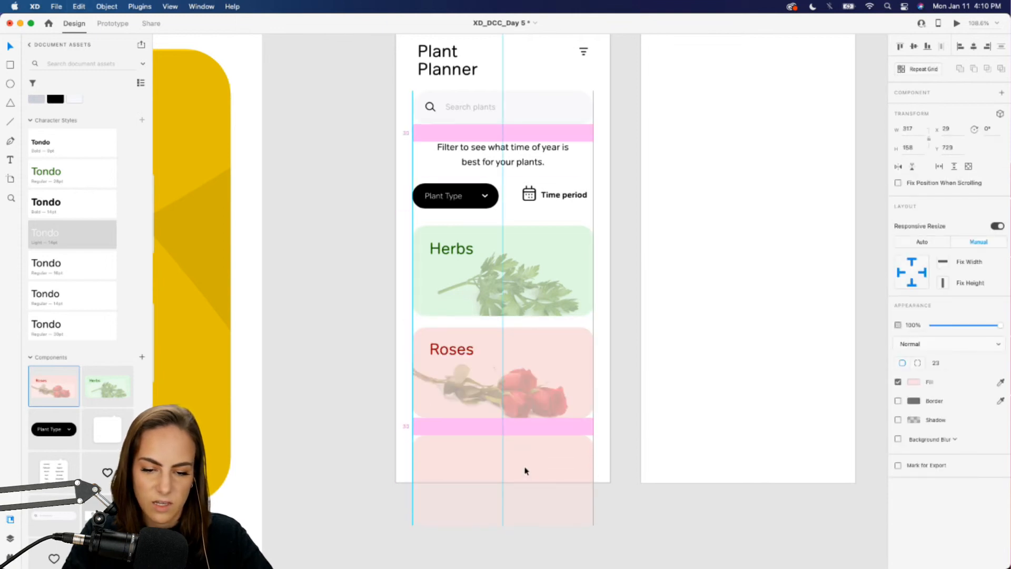
left_click(913, 382)
left_click(878, 363)
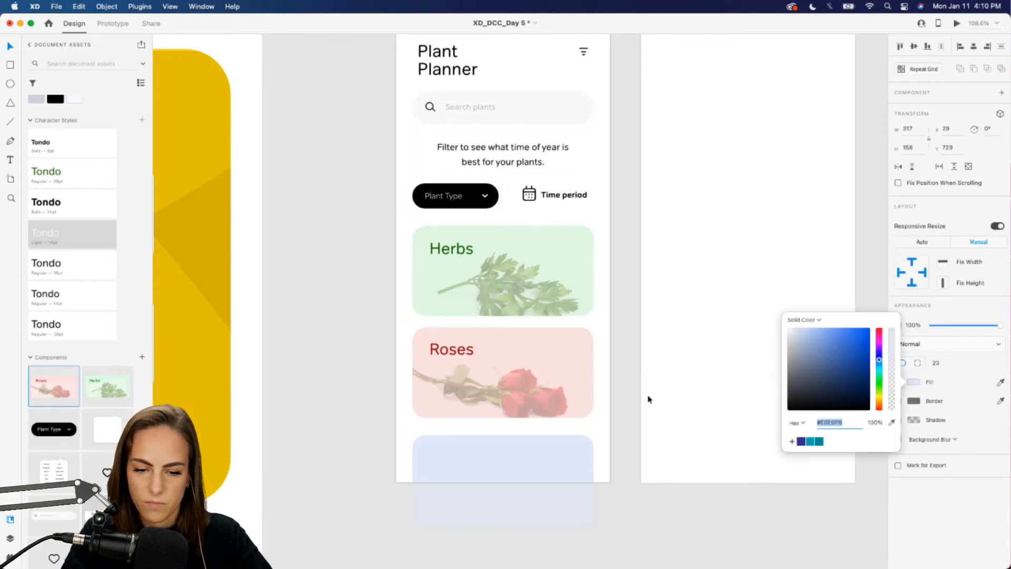
- Move the blue card up to Y 724 and place the navigation bar component along the Home – 1 screen's bottom edge at X 0, Y 731
left_click(519, 448)
left_click_drag(520, 448, 520, 444)
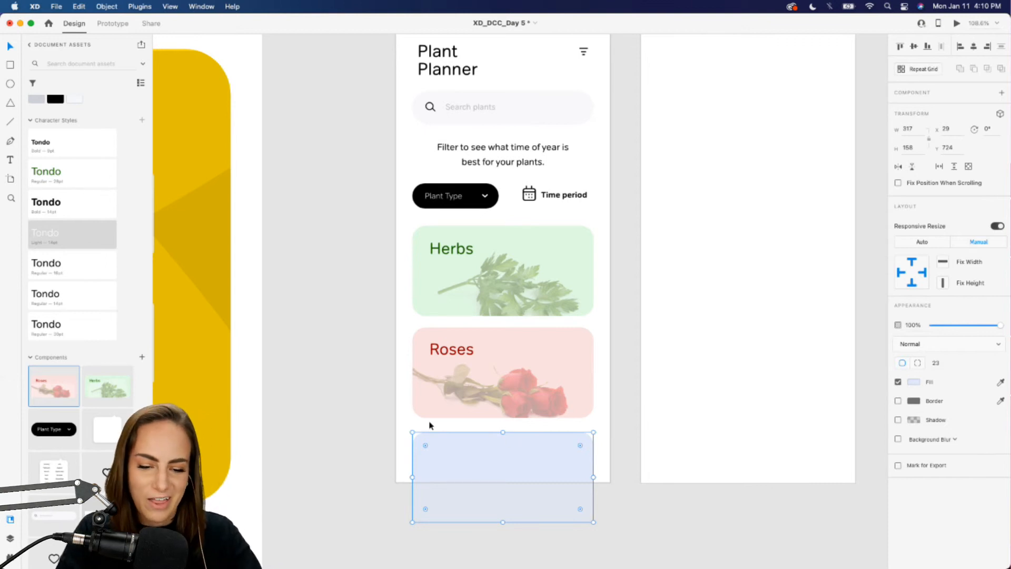
left_click(318, 413)
scroll(41, 489, "down", 5)
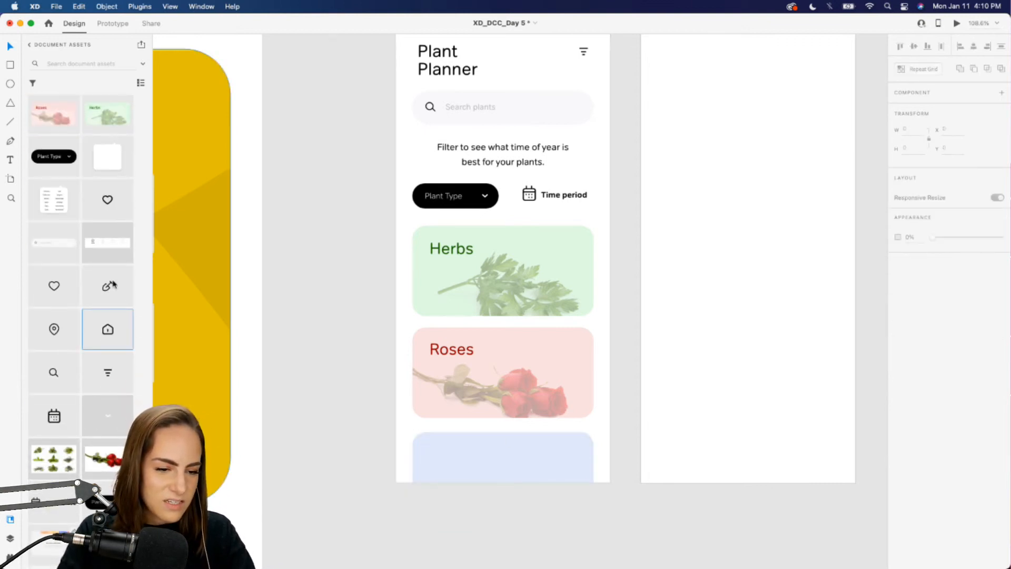
left_click_drag(107, 241, 463, 466)
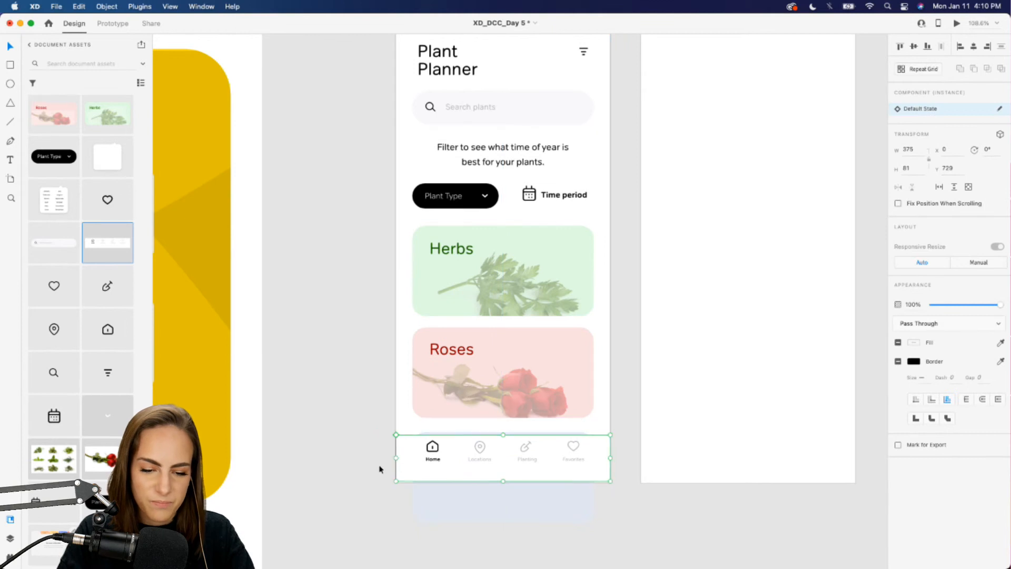
scroll(379, 456, "up", 5)
scroll(435, 367, "down", 5)
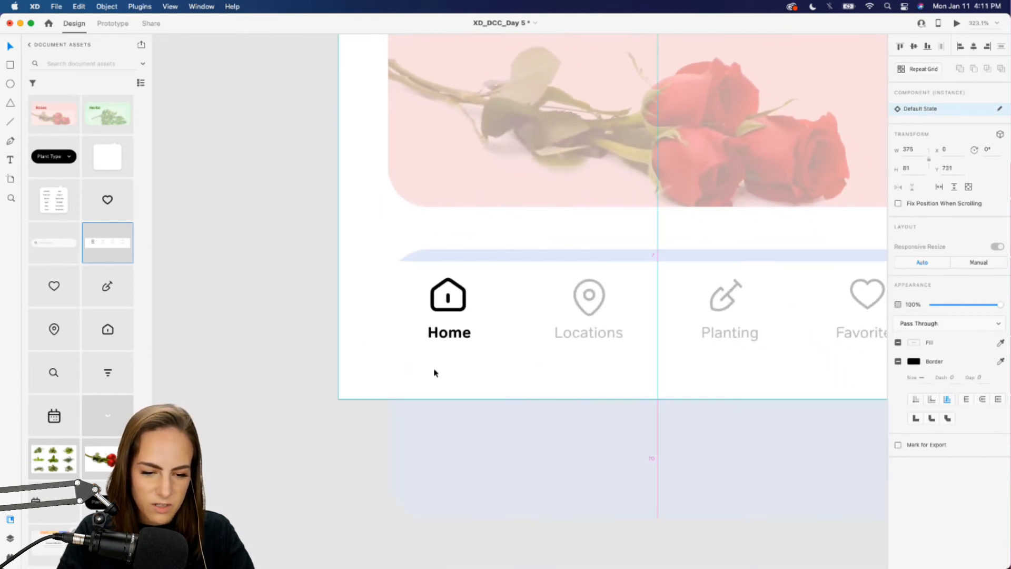
scroll(435, 375, "down", 2)
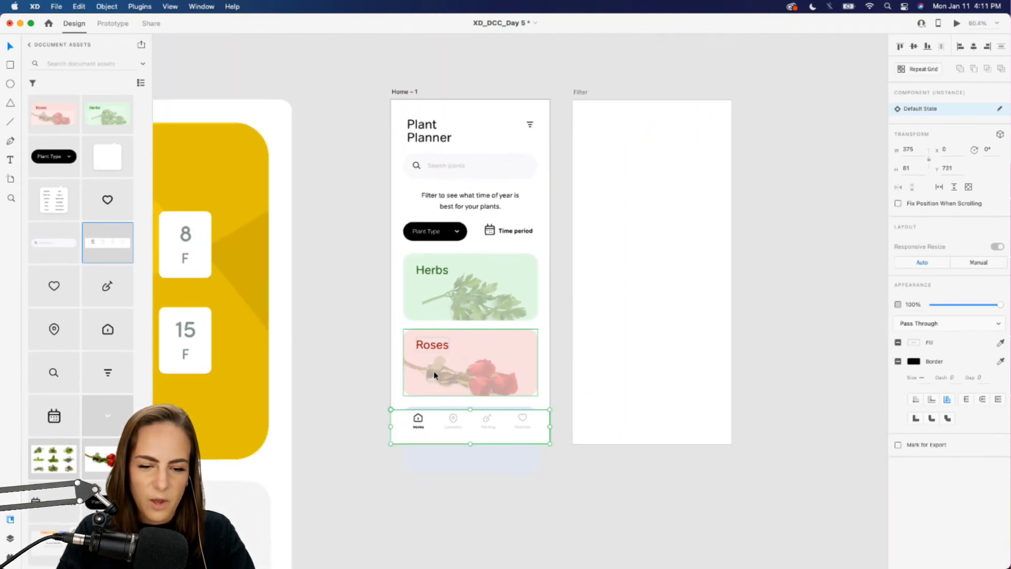
- Even out the card spacing by moving the Roses card to Y 538 and the blue card to Y 713
scroll(432, 373, "up", 4)
scroll(495, 263, "down", 3)
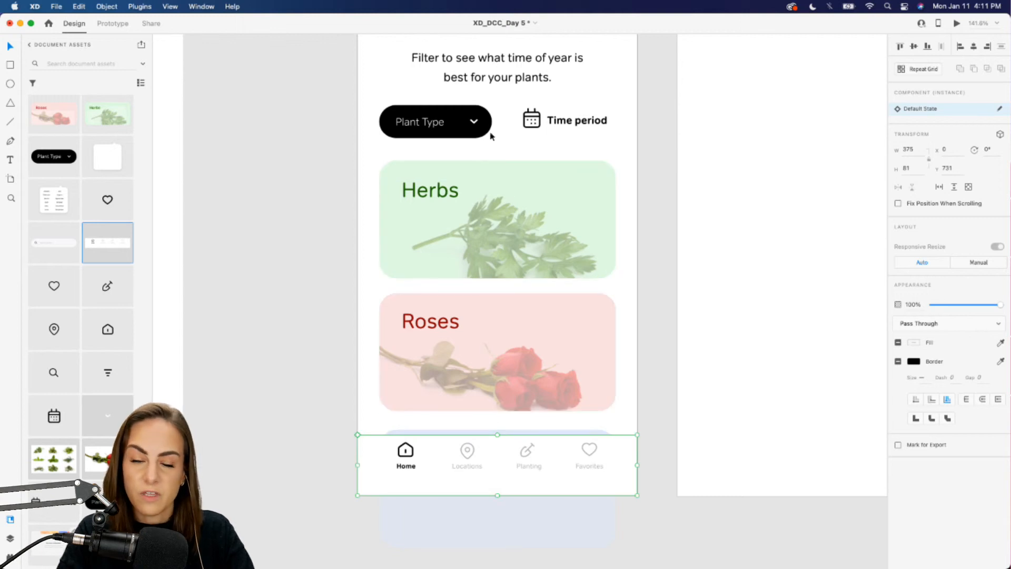
left_click_drag(515, 333, 514, 332)
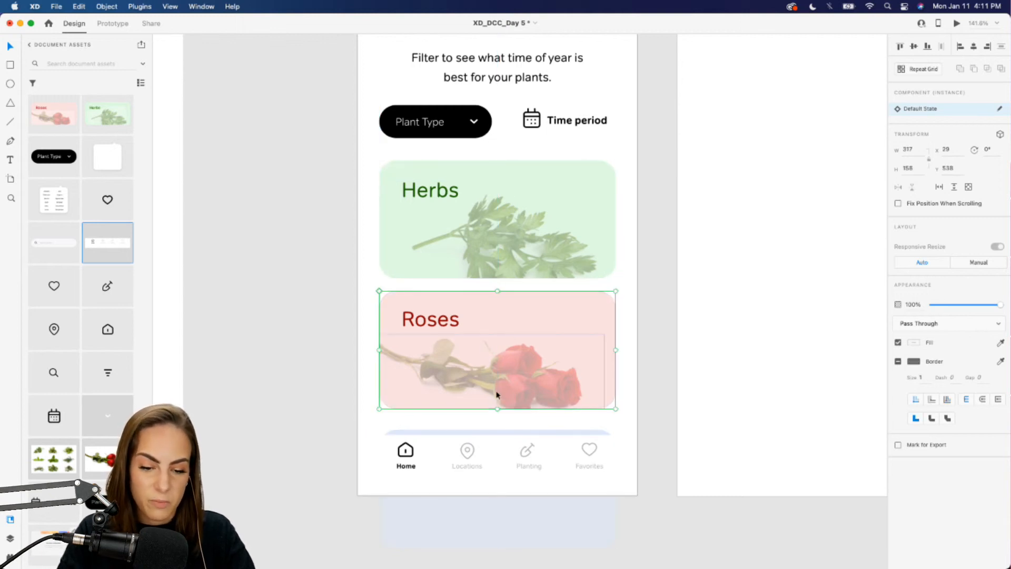
left_click_drag(480, 432, 482, 428)
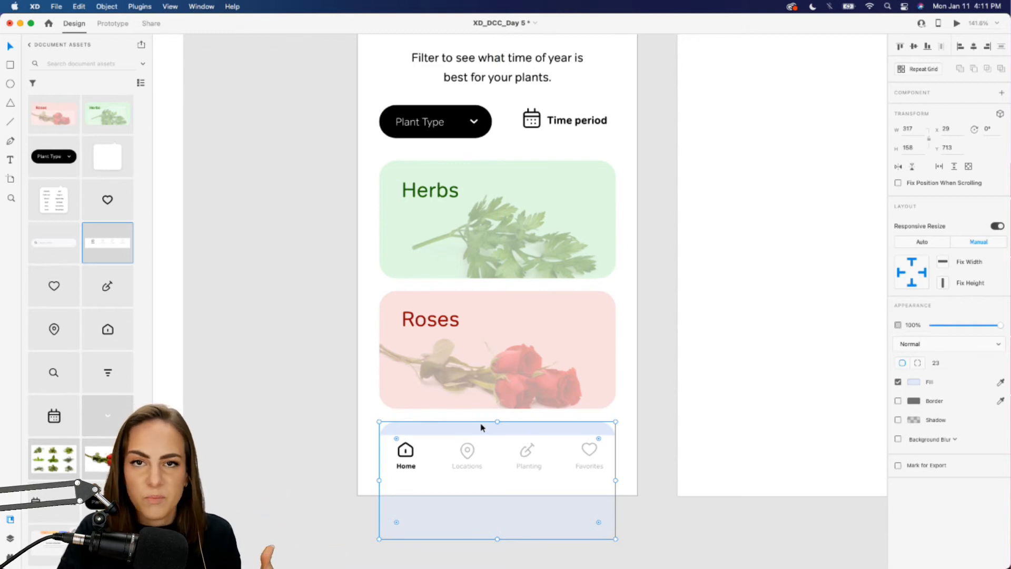
- Try shifting the blue, Roses and Herbs cards further down the Home – 1 screen
left_click(656, 429)
left_click_drag(591, 427, 576, 451)
left_click_drag(578, 392, 578, 404)
left_click_drag(548, 251, 583, 261)
left_click(679, 284)
scroll(679, 284, "down", 5)
scroll(679, 285, "up", 3)
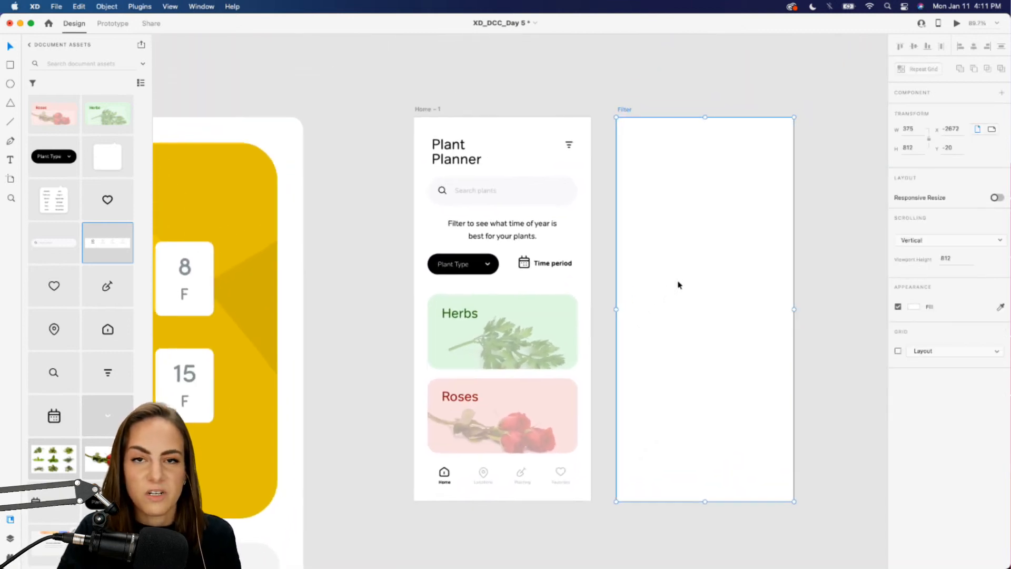
scroll(558, 393, "up", 3)
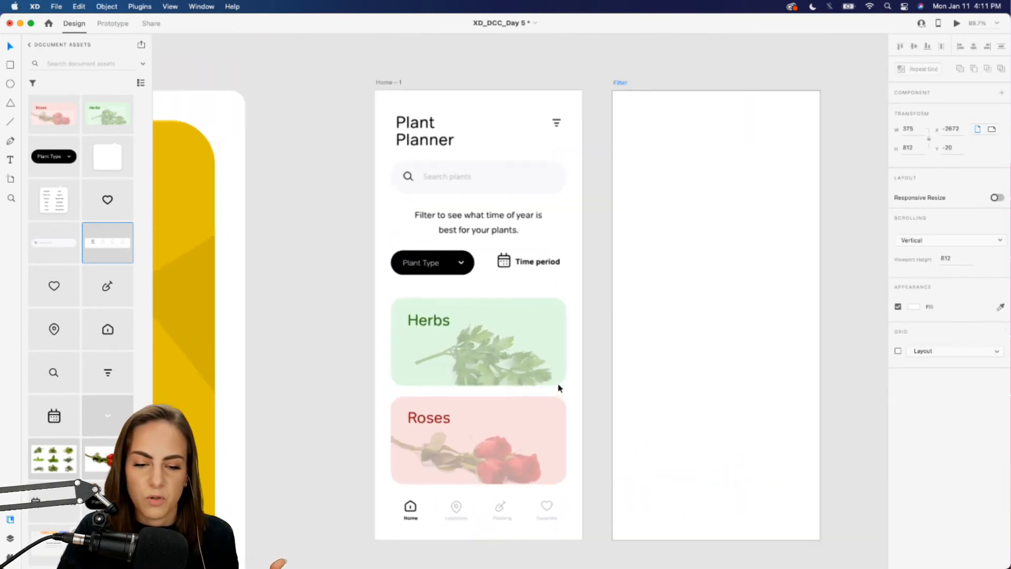
scroll(559, 388, "down", 1)
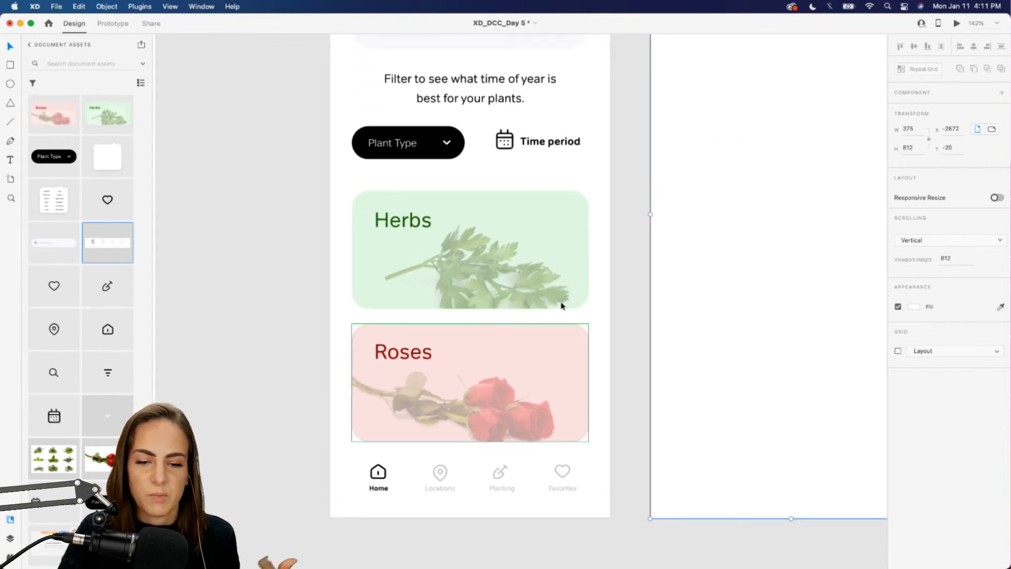
scroll(531, 367, "down", 1)
left_click(531, 368)
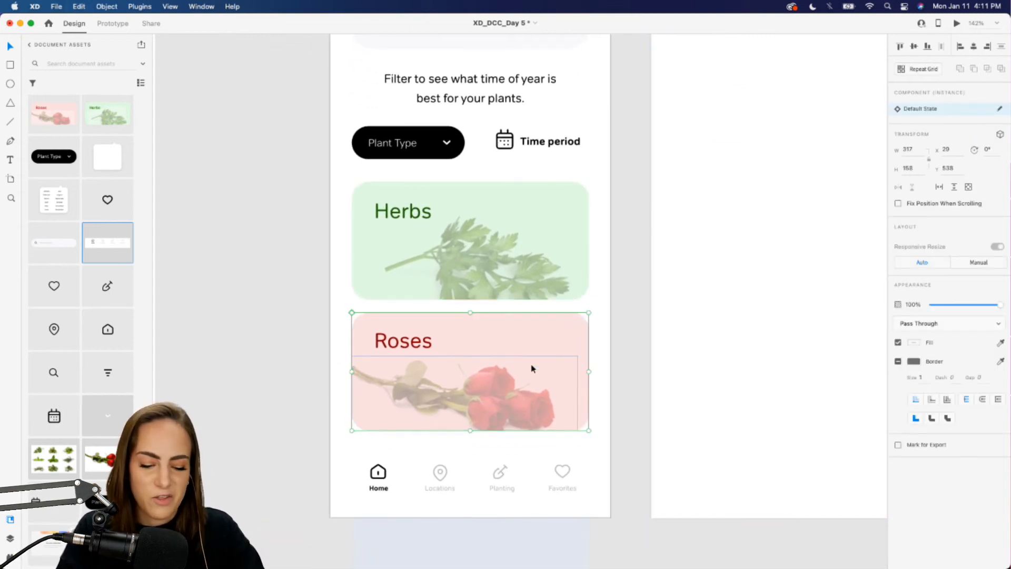
double_click(531, 367)
- Turn the Herbs, Roses and blue cards into a vertical scroll group with a 368-high viewport ending at the navigation bar
left_click(620, 442)
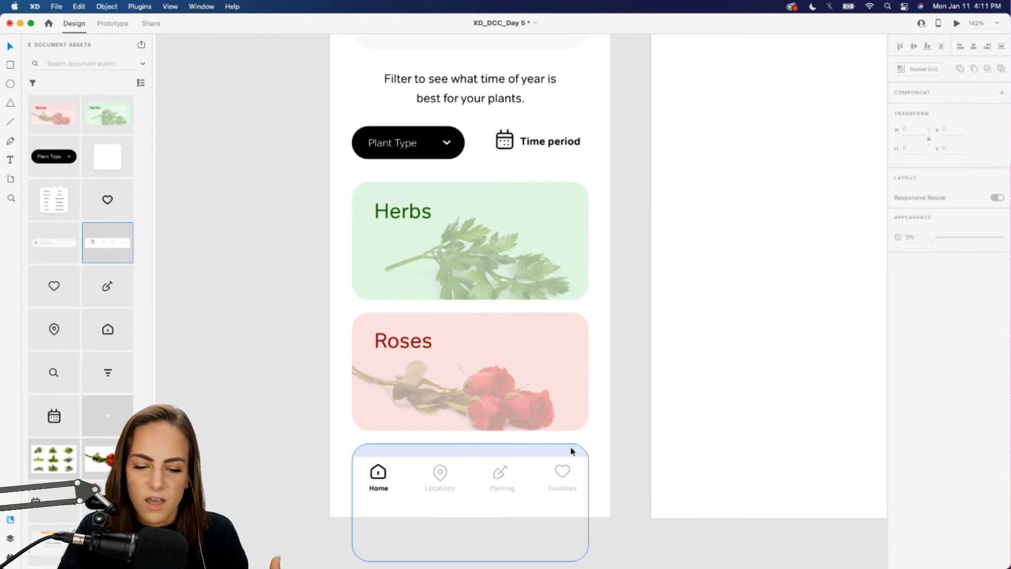
left_click_drag(625, 448, 460, 207)
scroll(459, 207, "down", 5)
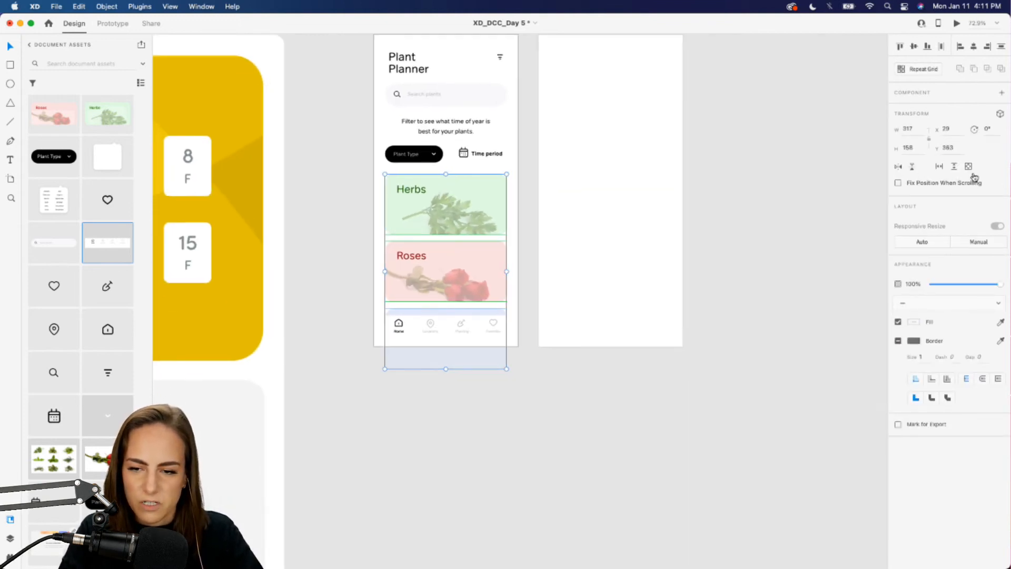
left_click(953, 166)
scroll(297, 259, "up", 2)
scroll(297, 259, "up", 2)
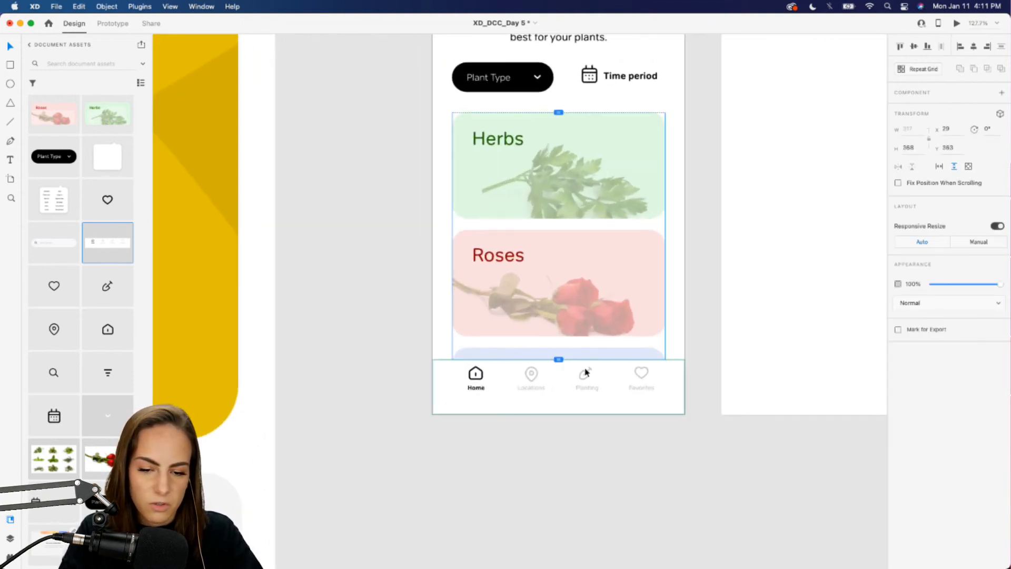
scroll(609, 322, "up", 2)
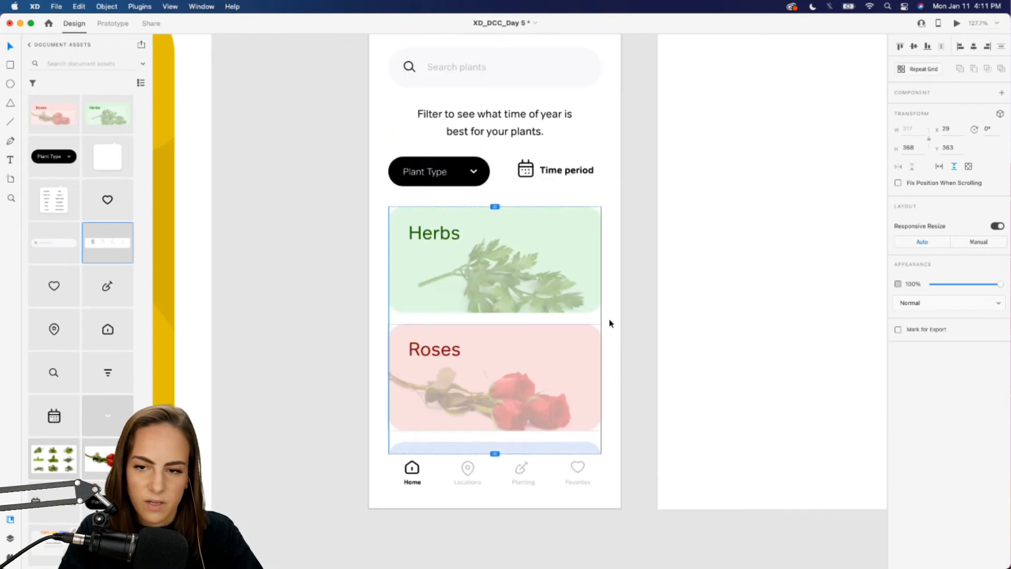
- Preview the Home – 1 screen and test scrolling through the plant category cards
left_click(957, 24)
scroll(626, 358, "down", 3)
scroll(627, 358, "up", 3)
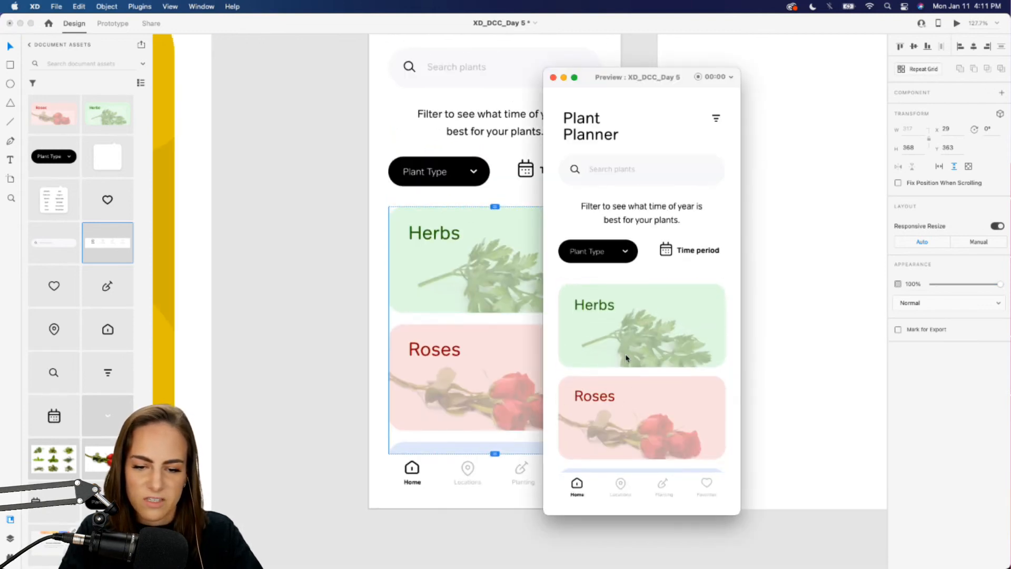
scroll(629, 406, "down", 3)
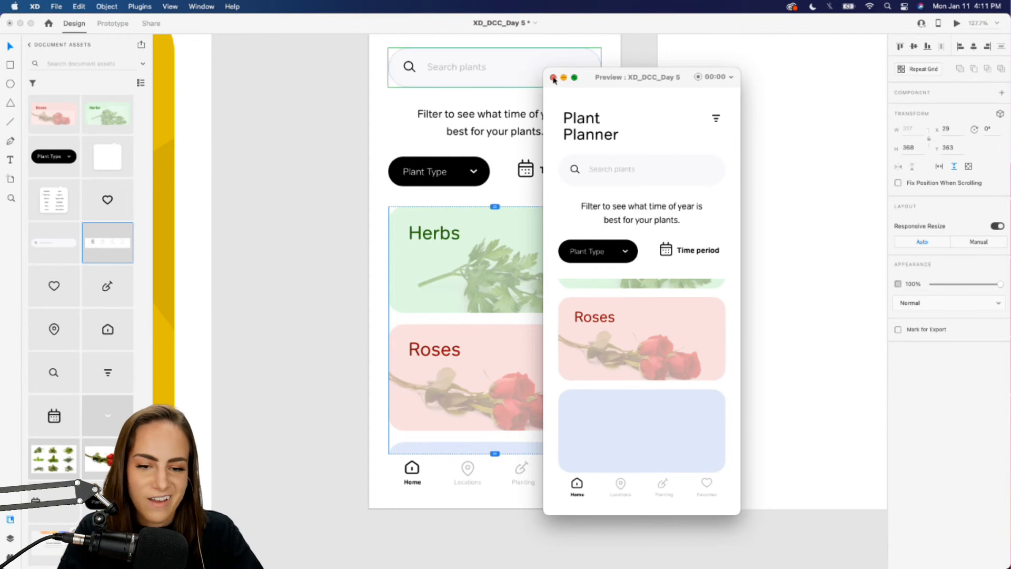
left_click(553, 78)
- Make the Plant Type dropdown button on the Home – 1 screen a component
scroll(641, 258, "down", 3)
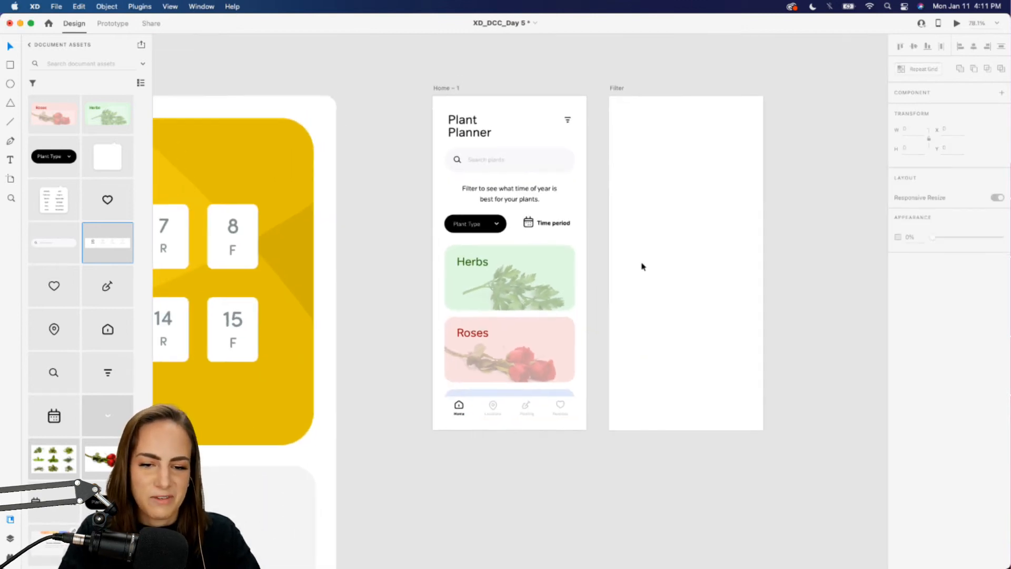
scroll(641, 266, "up", 3)
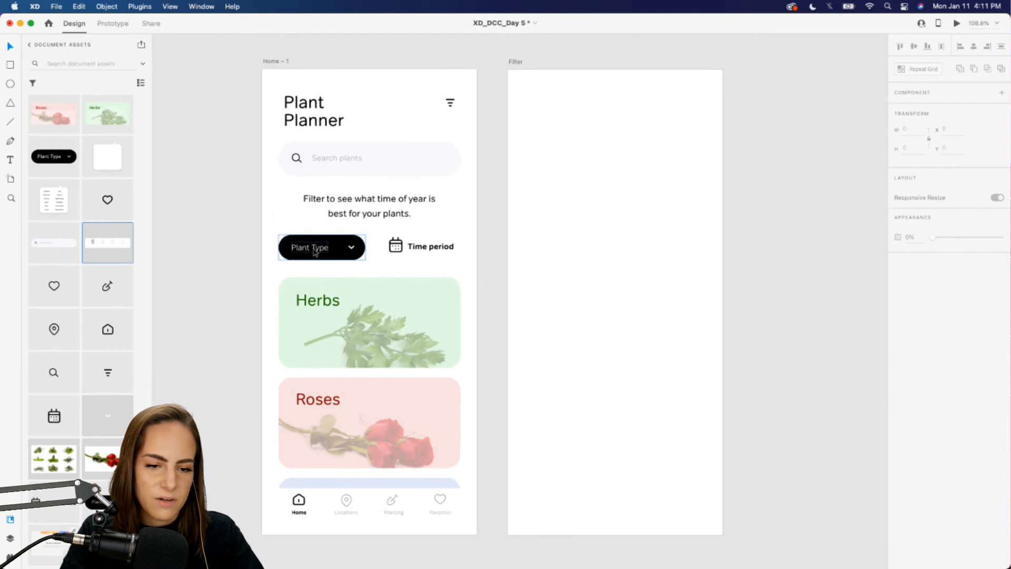
scroll(305, 248, "left", 5)
scroll(312, 248, "up", 5)
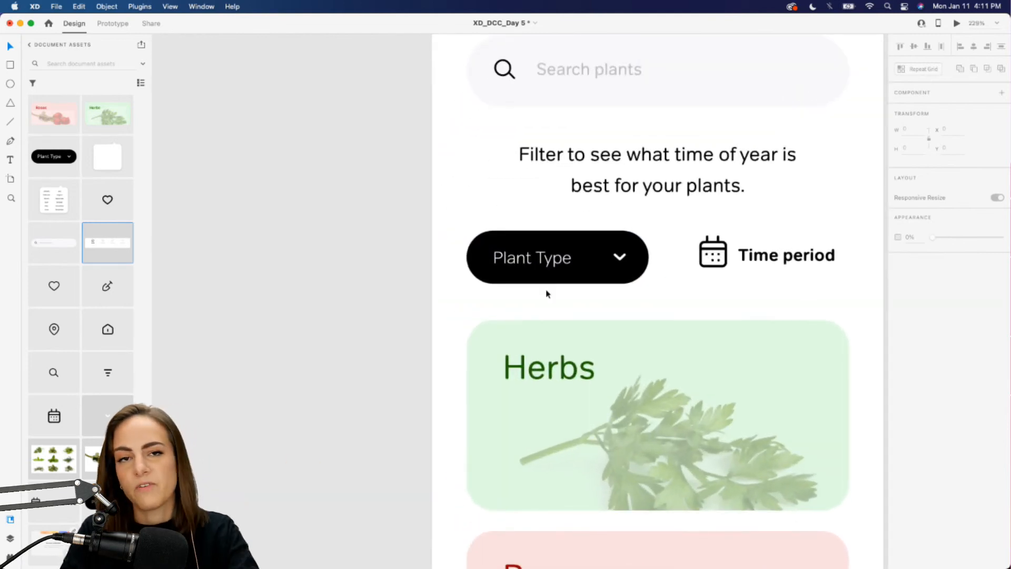
left_click(598, 264)
scroll(597, 265, "down", 5)
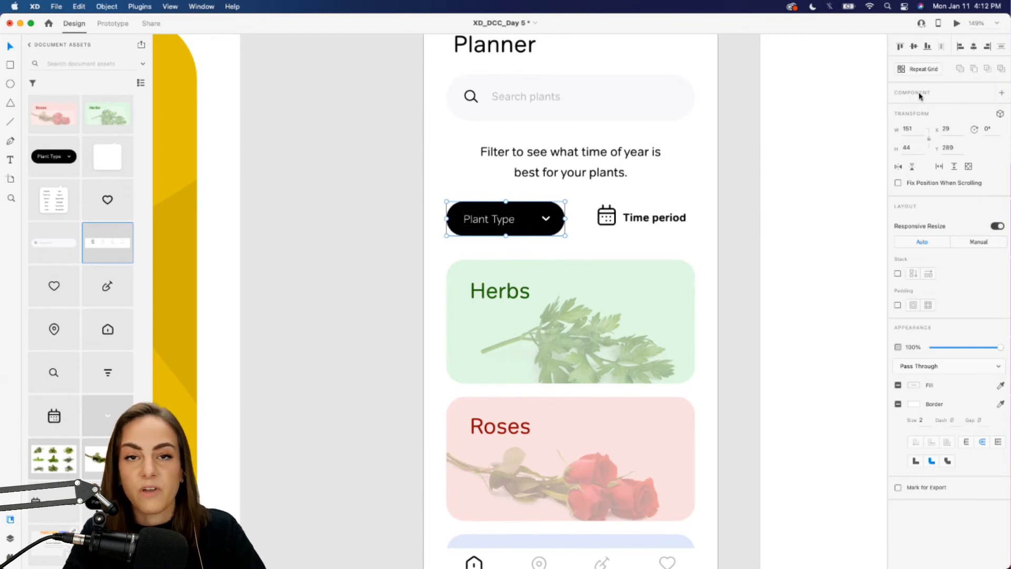
left_click(1001, 94)
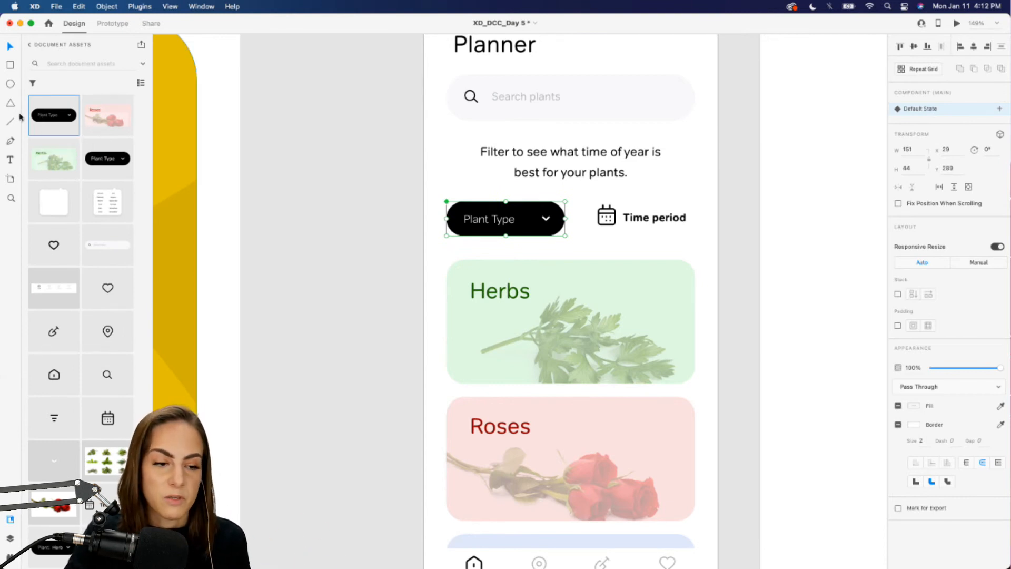
- Locate the new Plant Type component among the document's assets
scroll(67, 140, "up", 5)
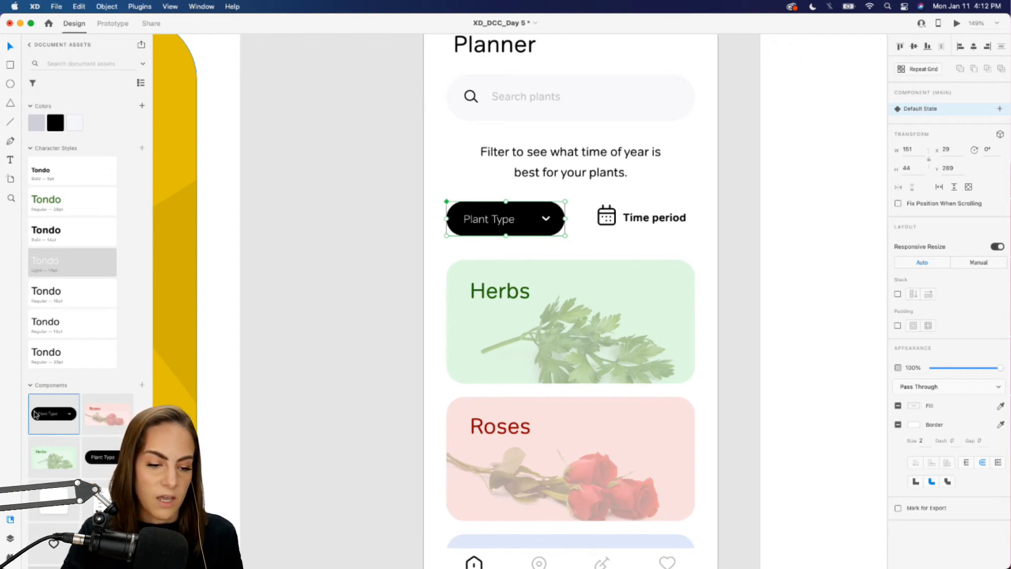
scroll(100, 410, "down", 10)
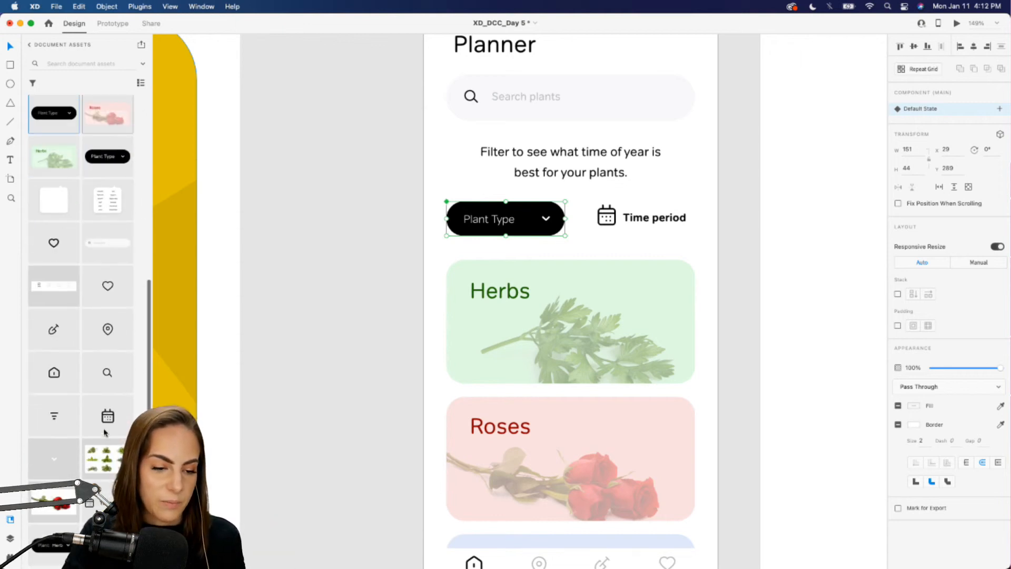
scroll(102, 421, "up", 10)
scroll(105, 433, "down", 5)
scroll(103, 434, "up", 5)
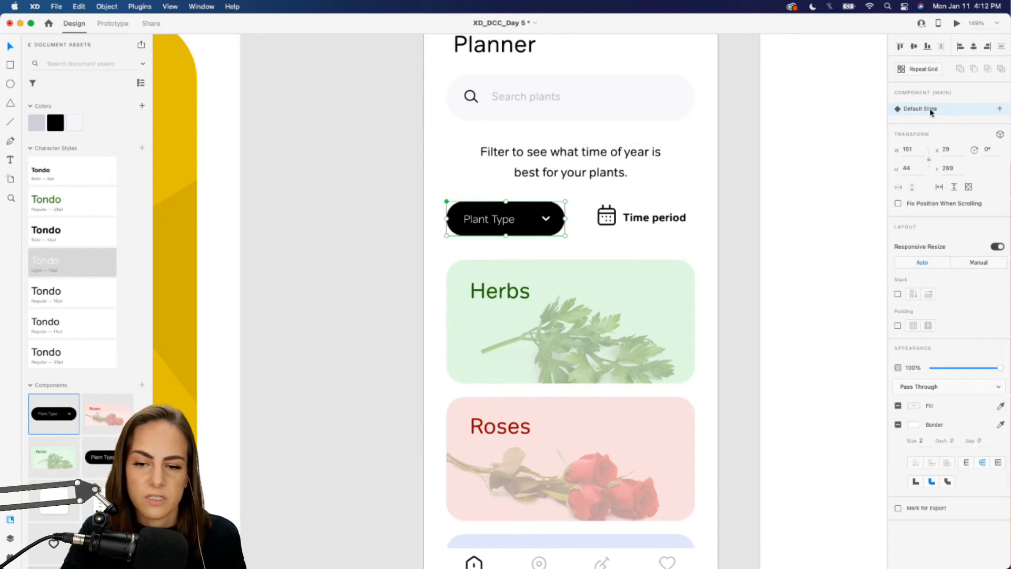
- Duplicate the Plant Type component, place the copy below it at X 25, Y 342, and compare the main component with its instance
scroll(485, 238, "up", 5)
left_click(485, 231)
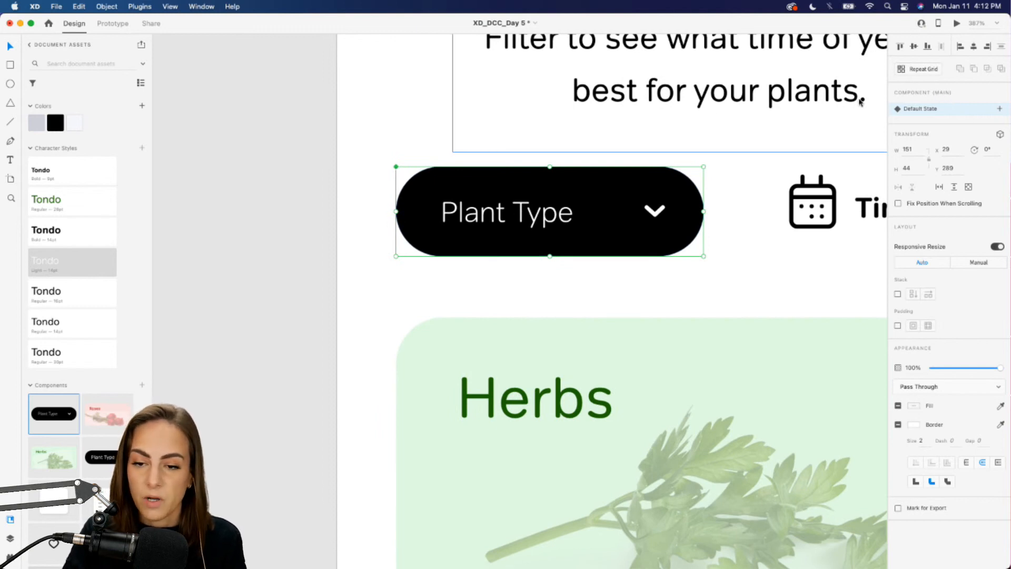
scroll(594, 131, "down", 5)
scroll(592, 132, "up", 3)
left_click_drag(457, 201, 516, 266)
key("super+z")
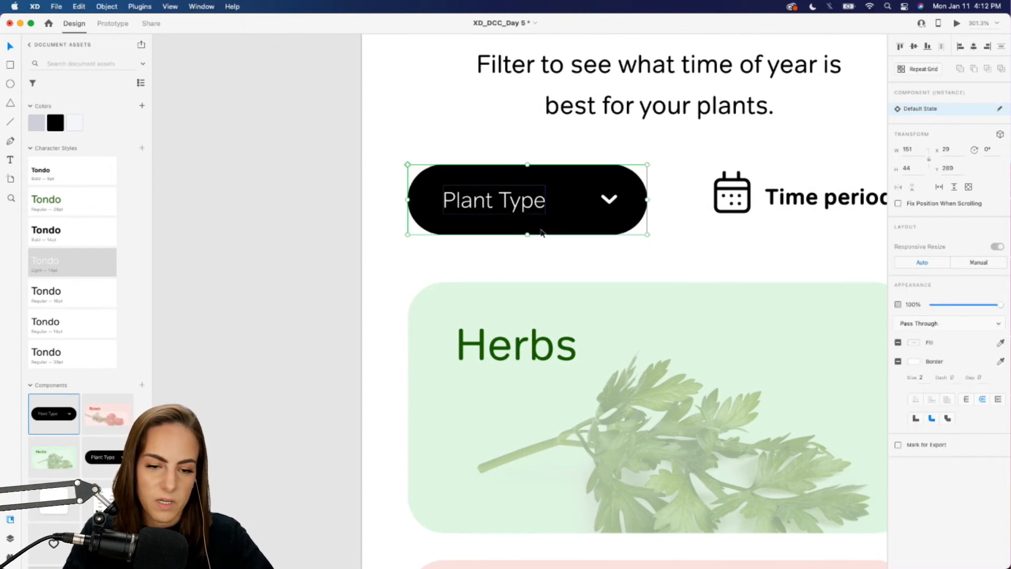
left_click_drag(537, 227, 532, 310)
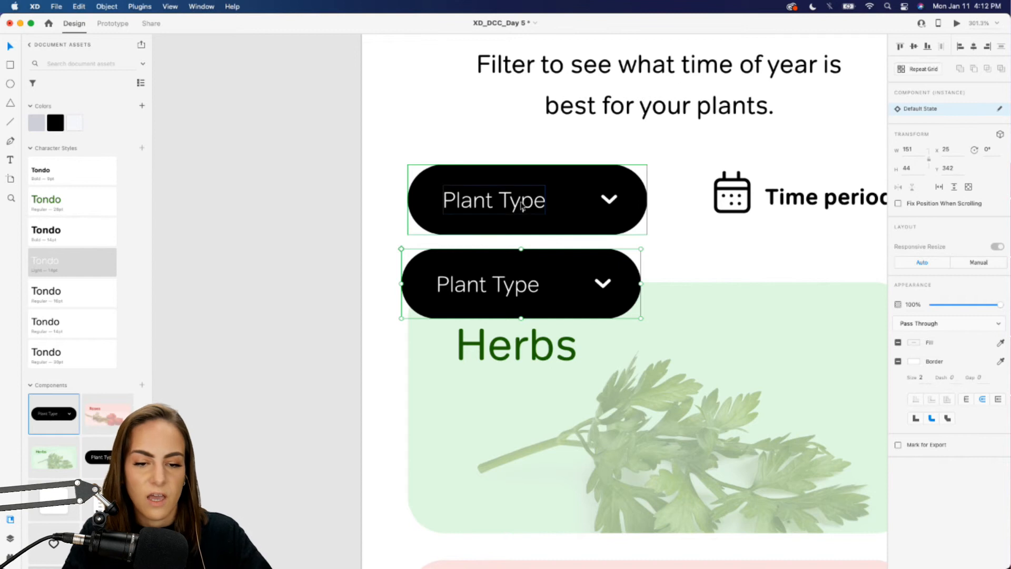
left_click(599, 210)
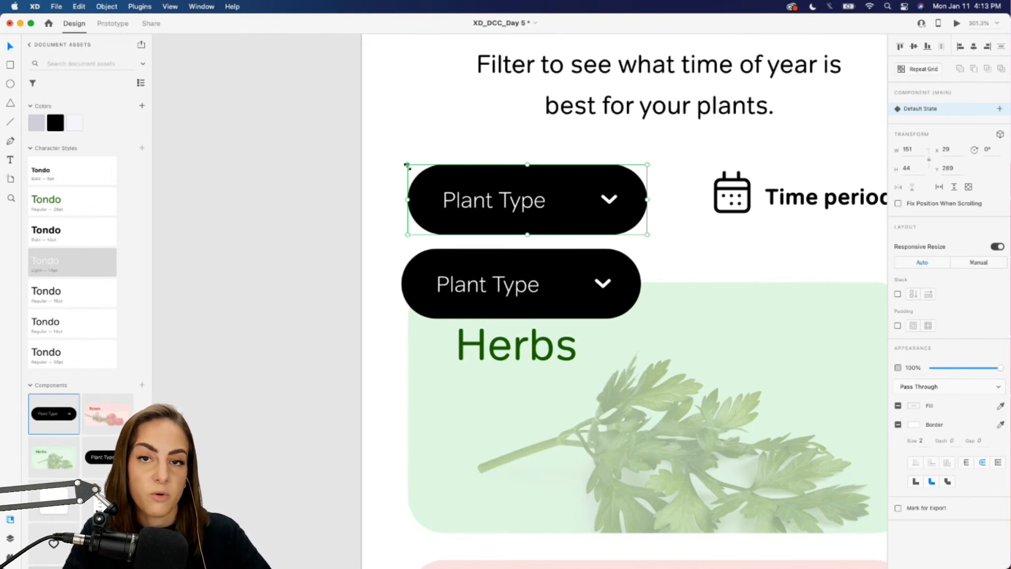
left_click(427, 270)
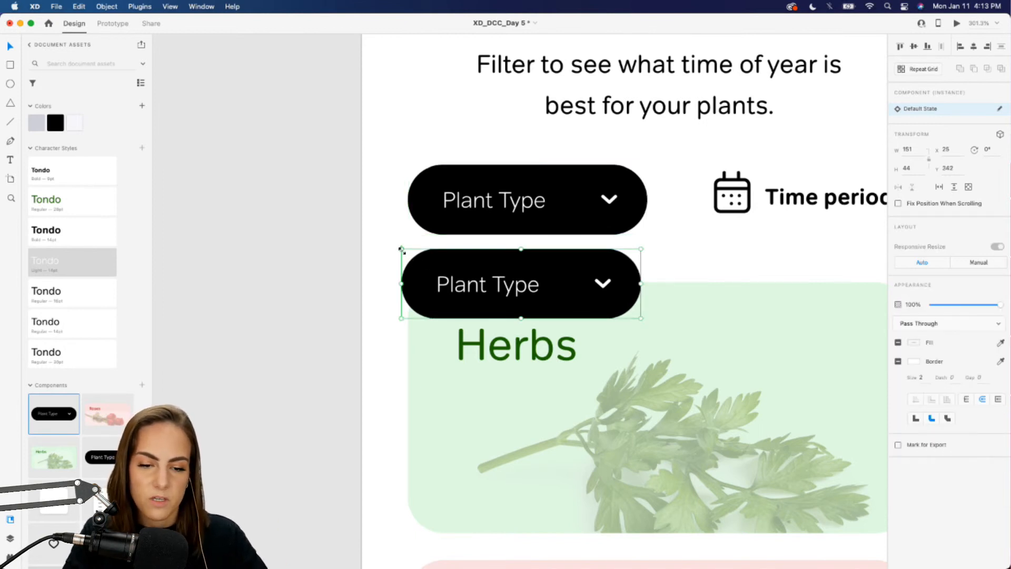
- Try a red fill on the main Plant Type component's background, then undo it
left_click(577, 193)
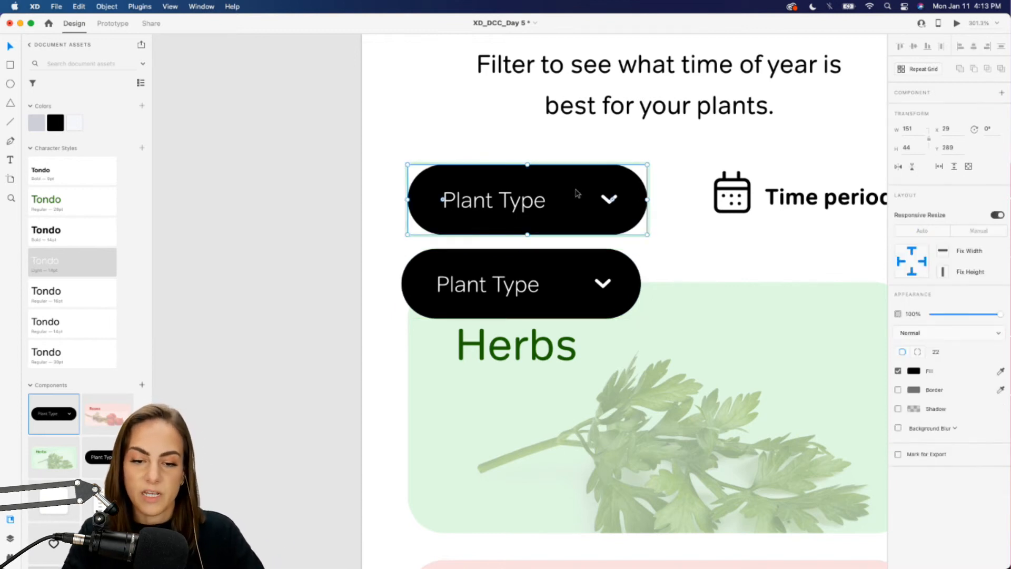
left_click(913, 371)
left_click(856, 331)
mouse_move(856, 330)
left_mouse_down()
mouse_move(834, 364)
mouse_move(849, 336)
left_mouse_up()
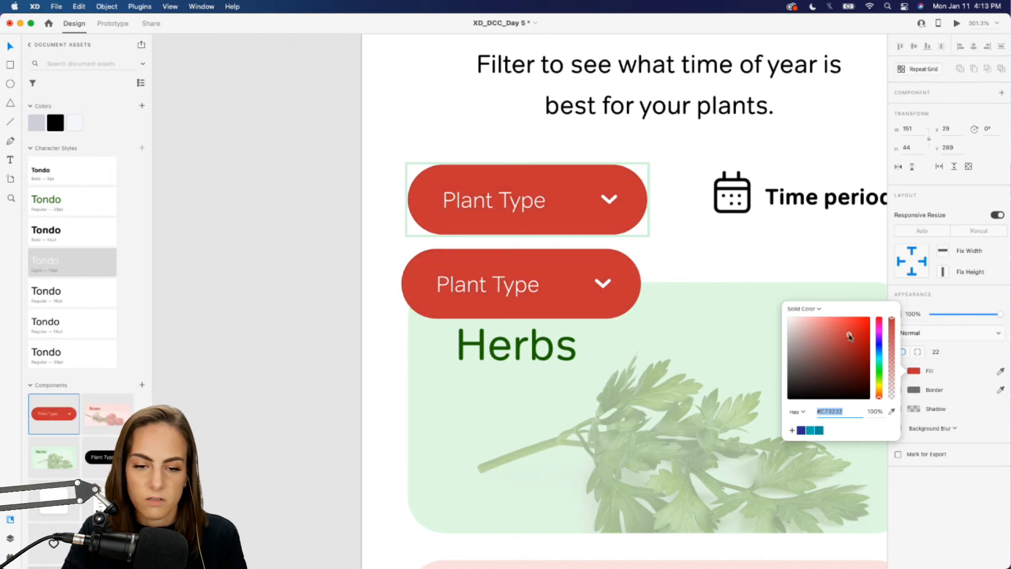
left_click(755, 260)
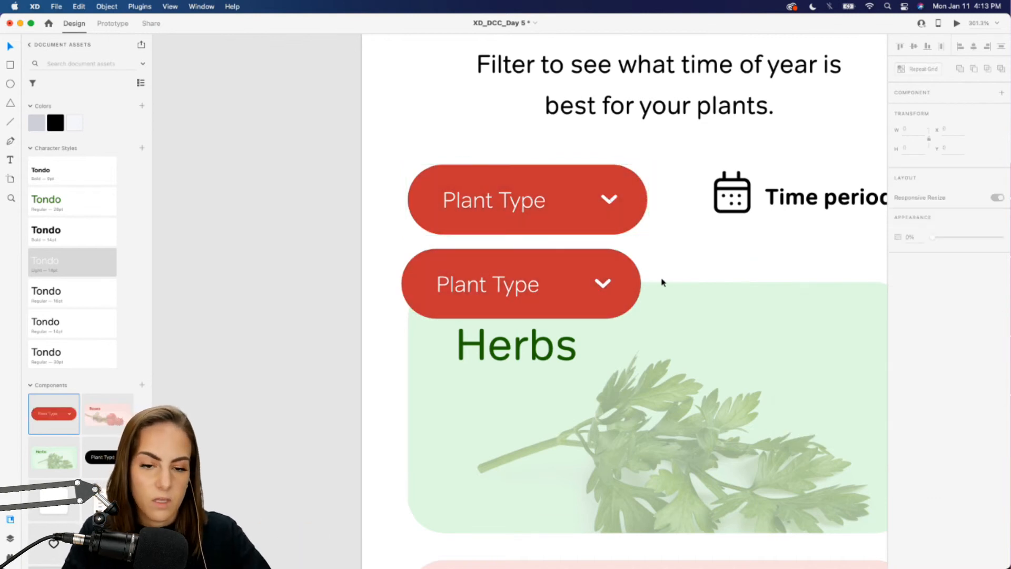
key("ctrl+z")
- Try a blue fill on the background of the lower Plant Type instance, then undo it
left_click(575, 269)
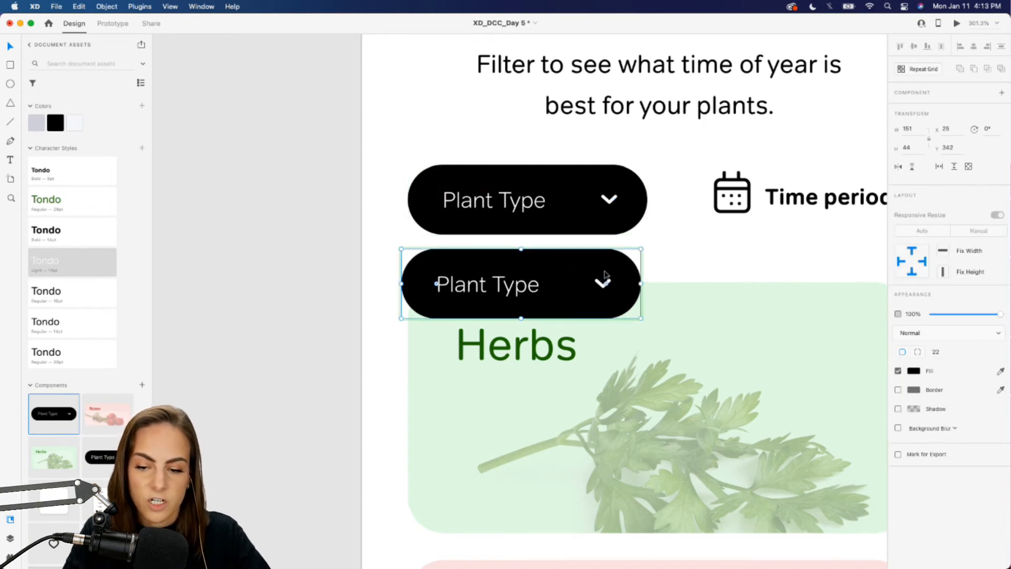
double_click(562, 273)
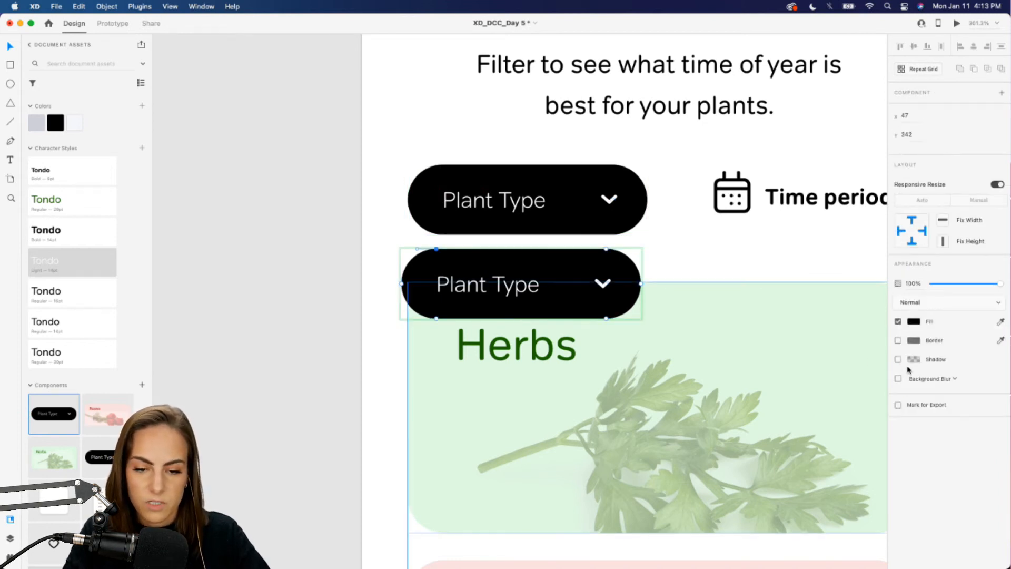
left_click(916, 322)
left_click(879, 293)
left_click(846, 292)
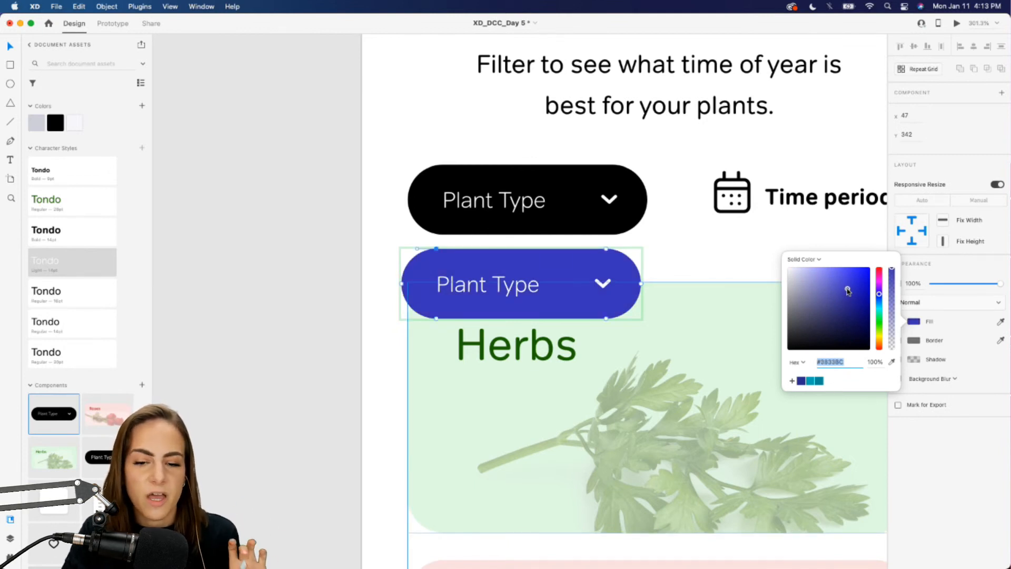
left_click(743, 262)
key("cmd+z")
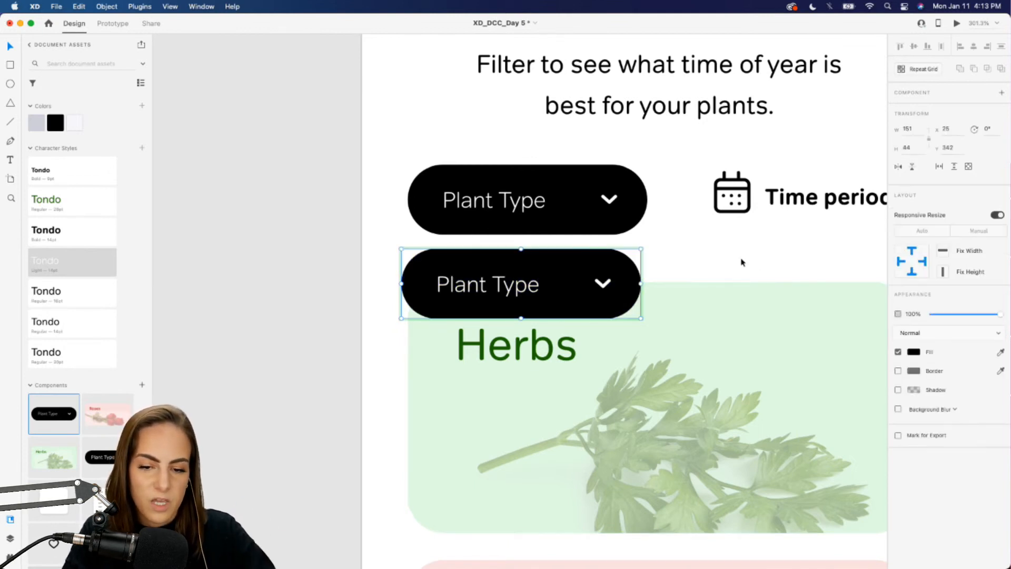
- Undo the duplication of the Plant Type component and select the remaining main component
key("cmd+z")
key("cmd+z")
key("cmd+z")
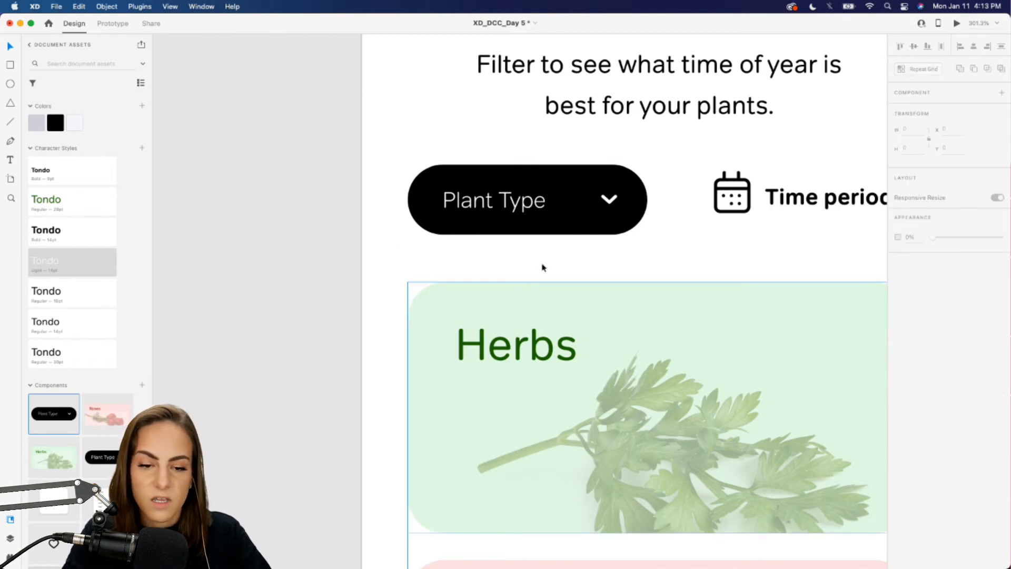
left_click(571, 199)
scroll(571, 199, "down", 3)
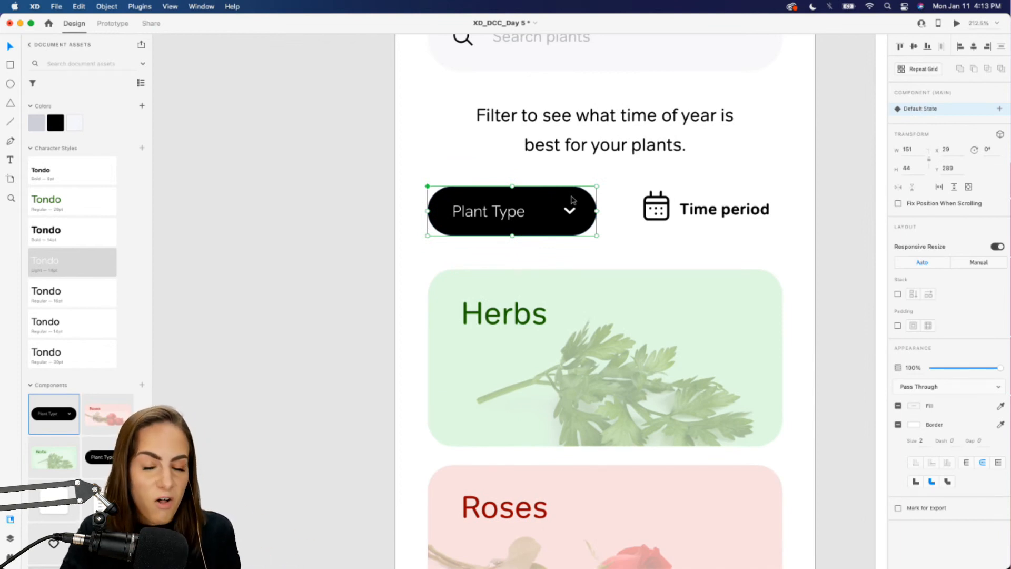
right_click(503, 232)
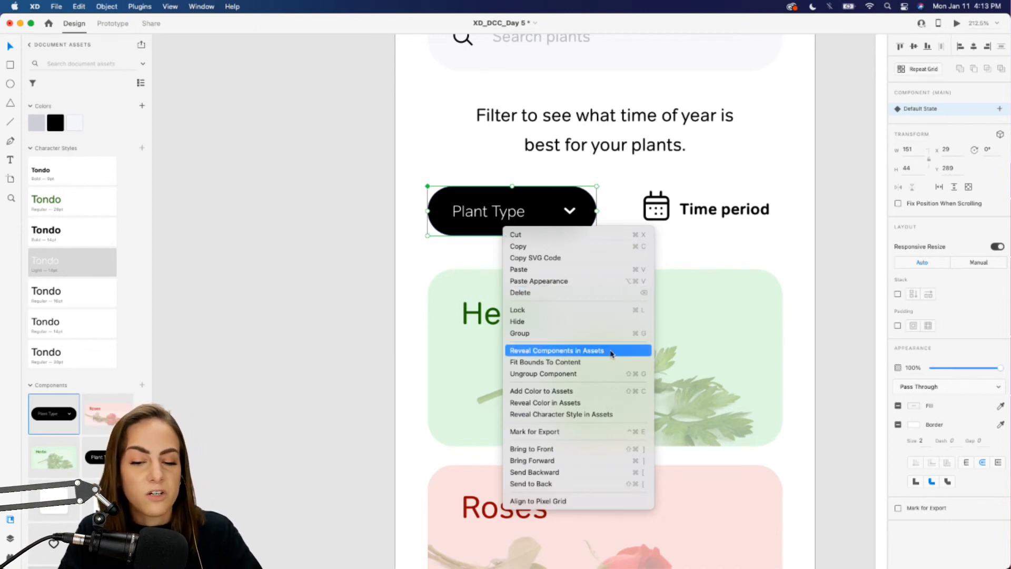
left_click(754, 232)
scroll(573, 226, "up", 1)
scroll(572, 226, "right", 1)
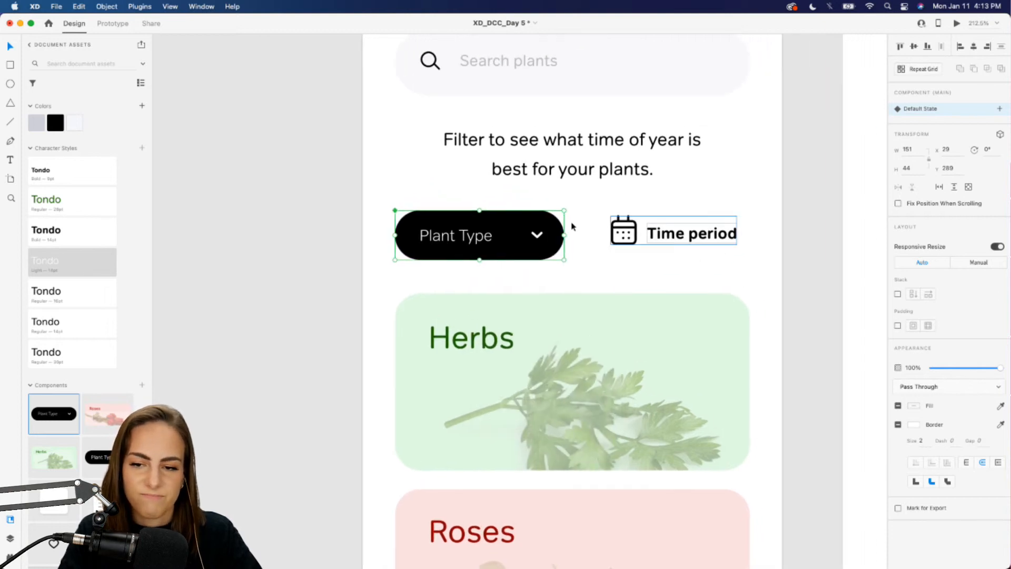
- Add a new state named "Closed- nothing selected" to the main Plant Type component
scroll(571, 226, "up", 5)
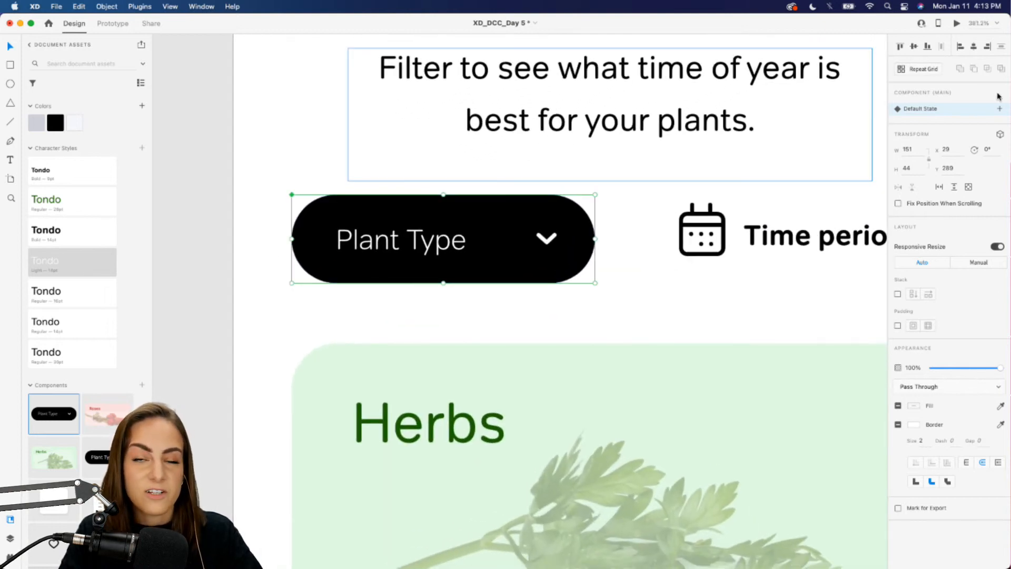
left_click(999, 109)
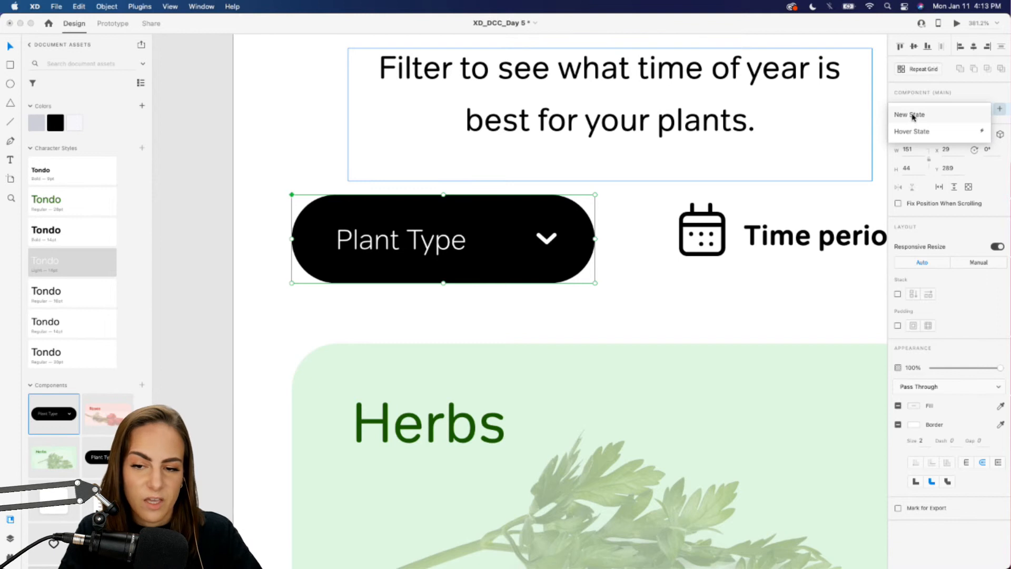
left_click(914, 115)
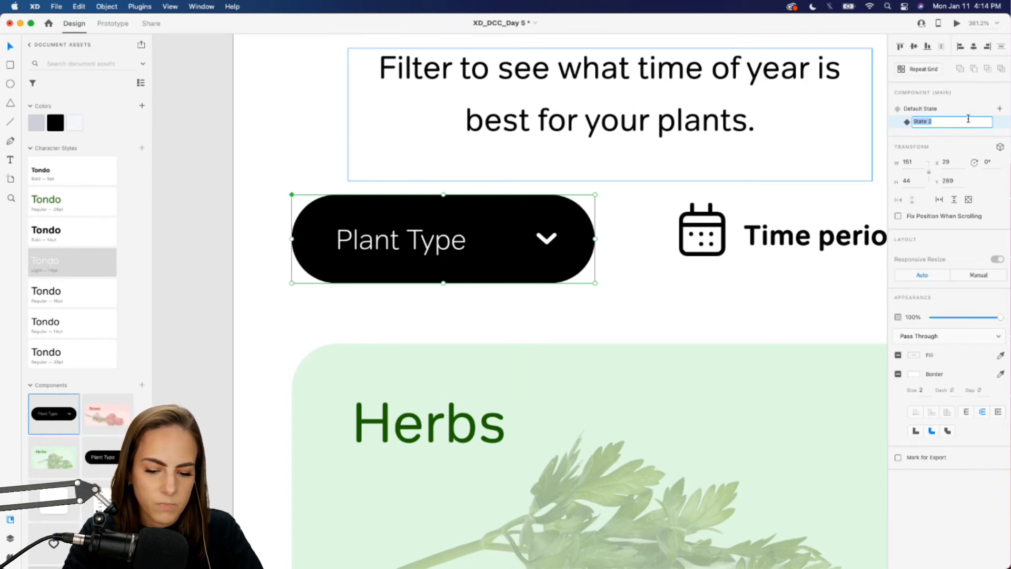
type("Closed- nothing")
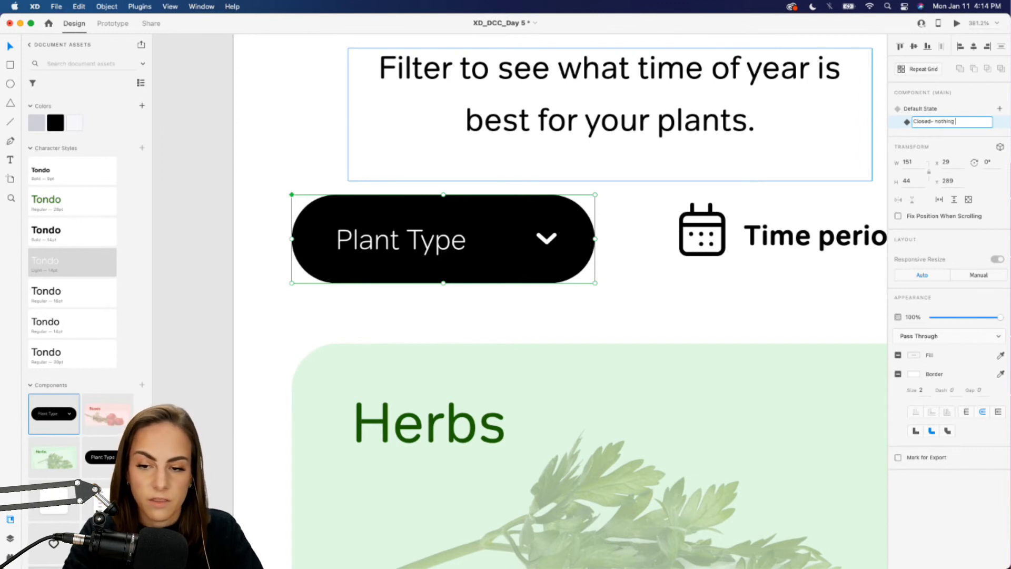
type(" selected")
key("Return")
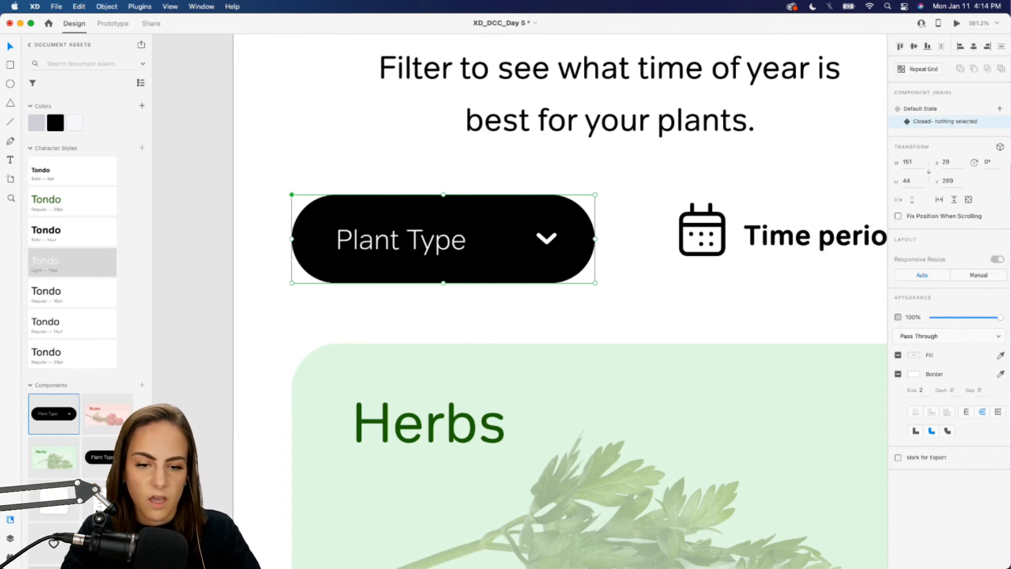
- Add another state to the Plant Type component and name it "Opened- nothing selected"
left_click(999, 109)
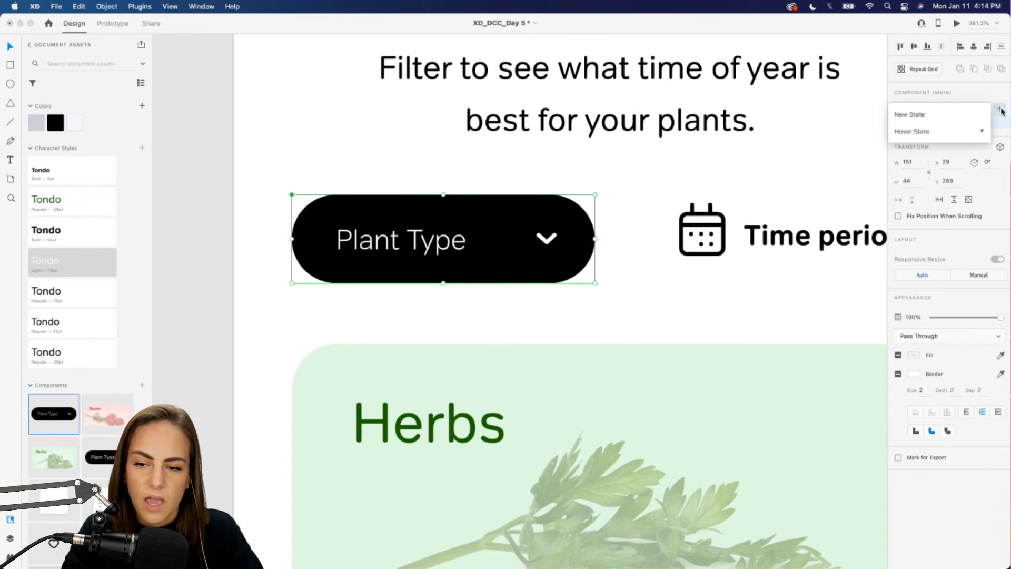
left_click(929, 112)
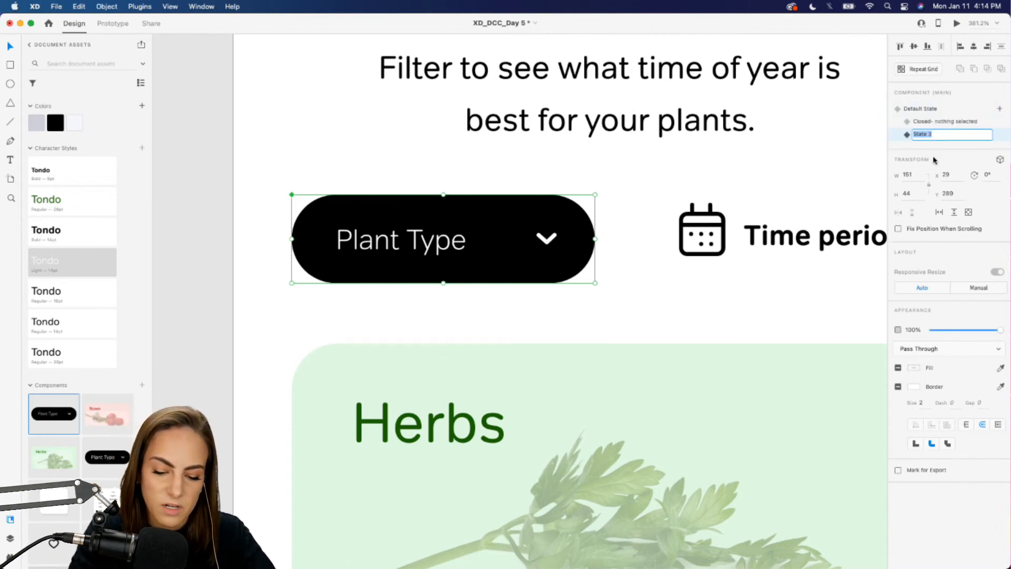
type("Opened-")
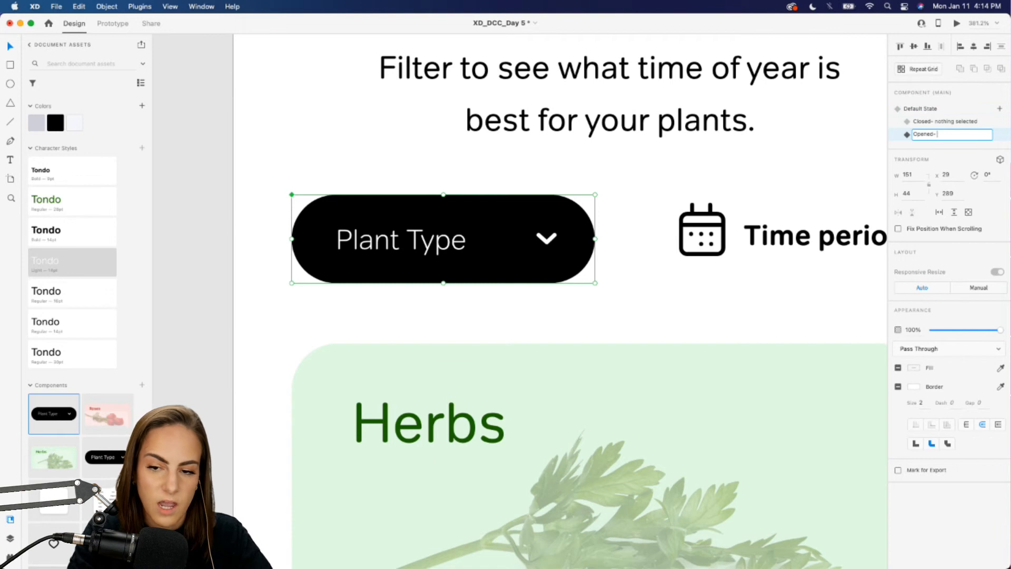
type(" nothing select")
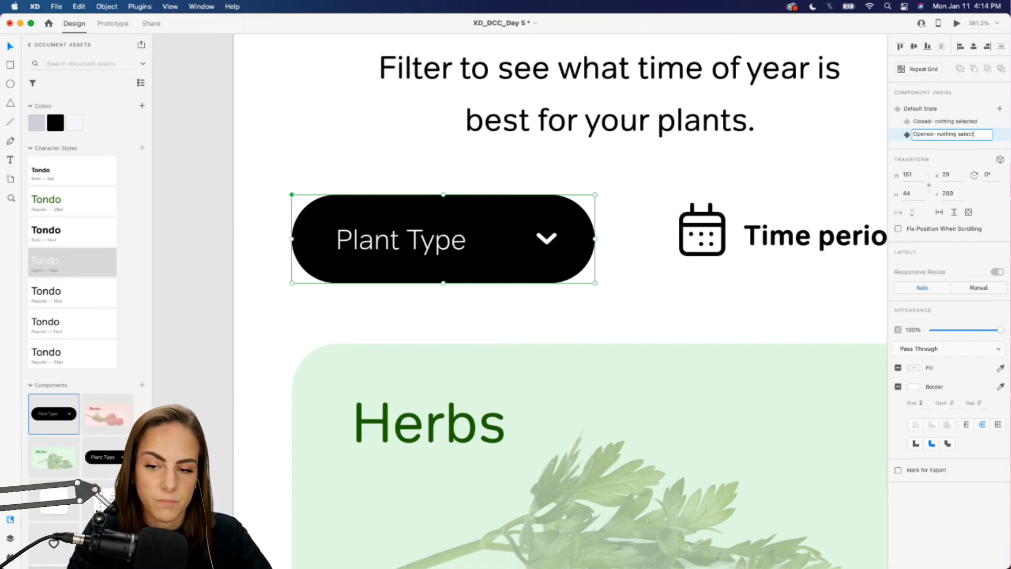
type("ed")
key("Return")
- In the "Opened- nothing selected" state, extend the black background downward to a height of about 189 and bring the component to the front
scroll(616, 242, "down", 3)
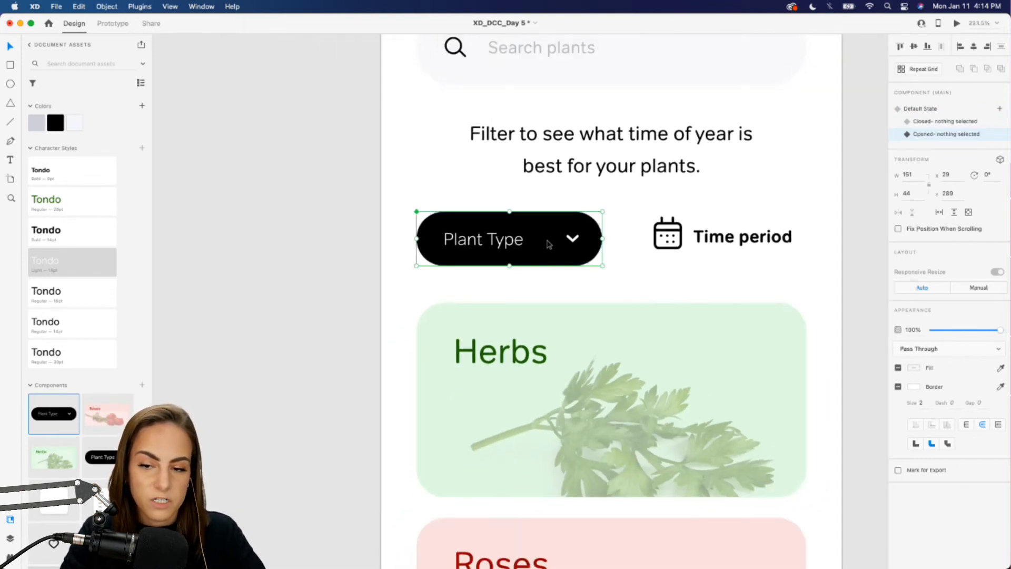
left_click(925, 122)
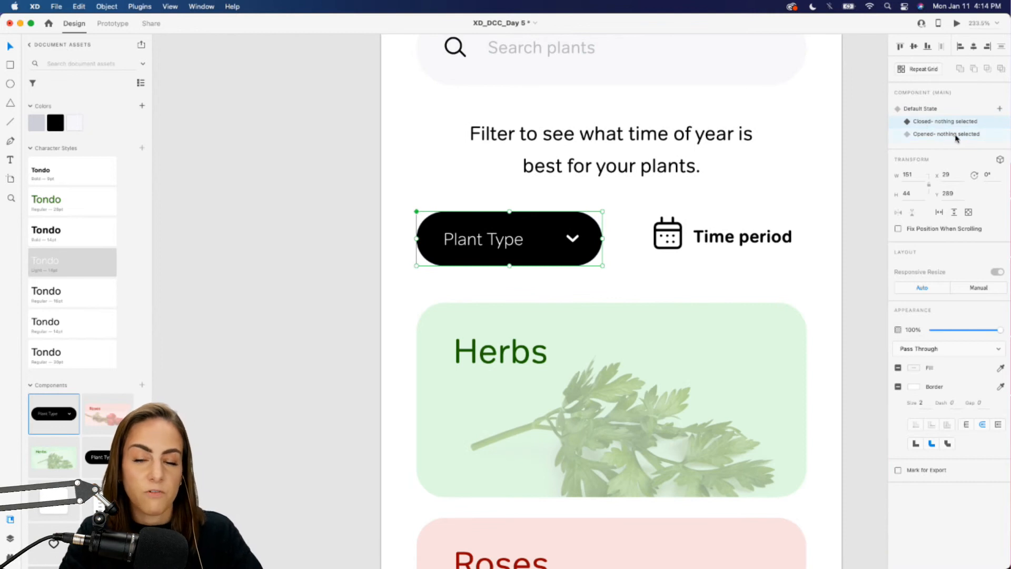
left_click(938, 135)
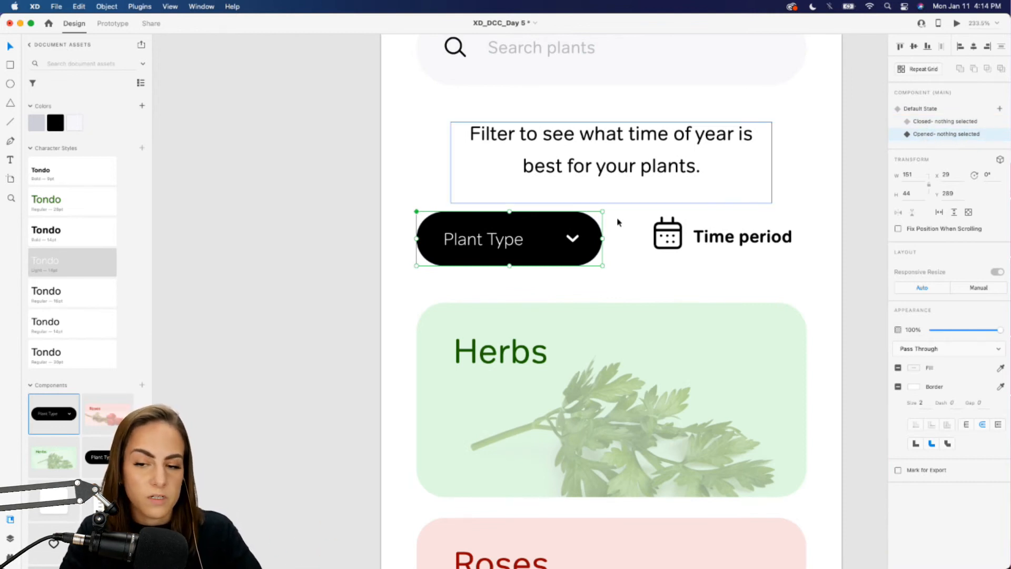
double_click(537, 251)
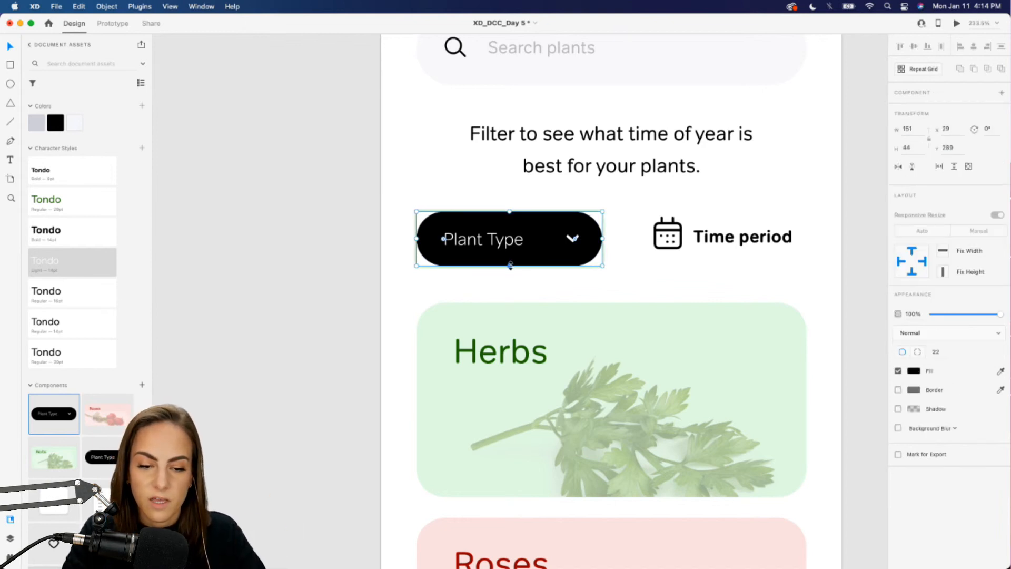
left_click_drag(510, 266, 510, 444)
left_click(517, 260)
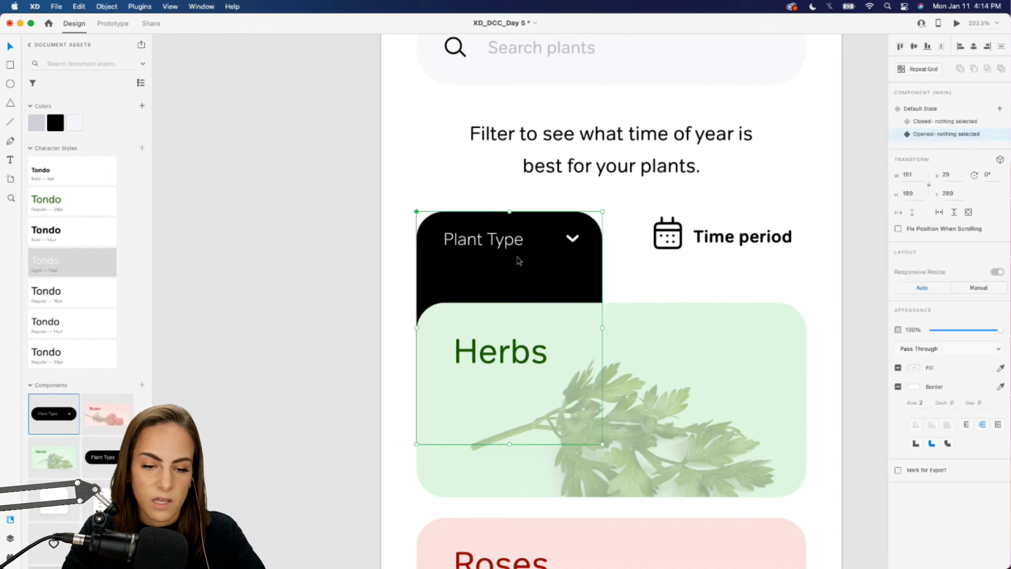
right_click(490, 243)
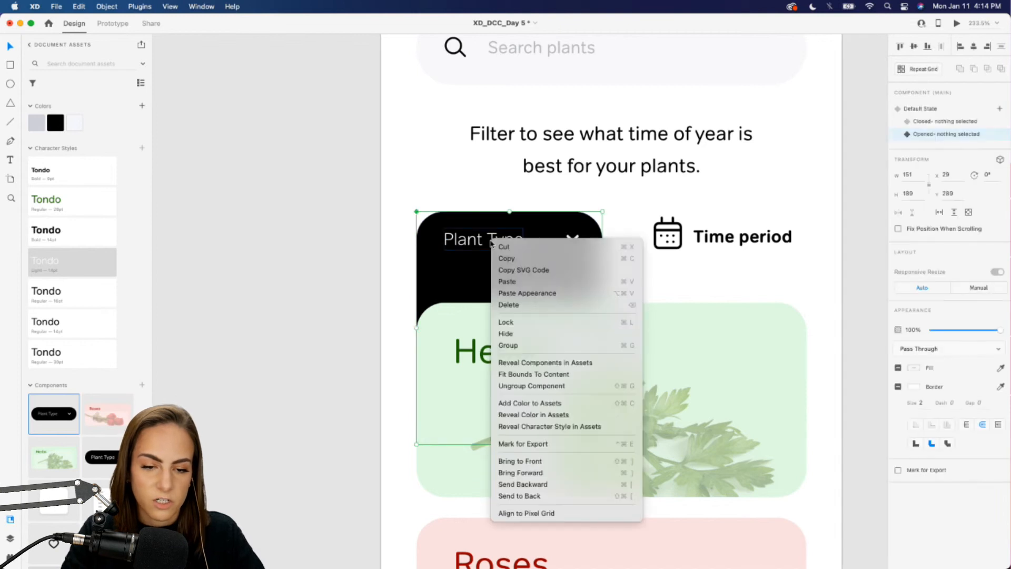
left_click(539, 462)
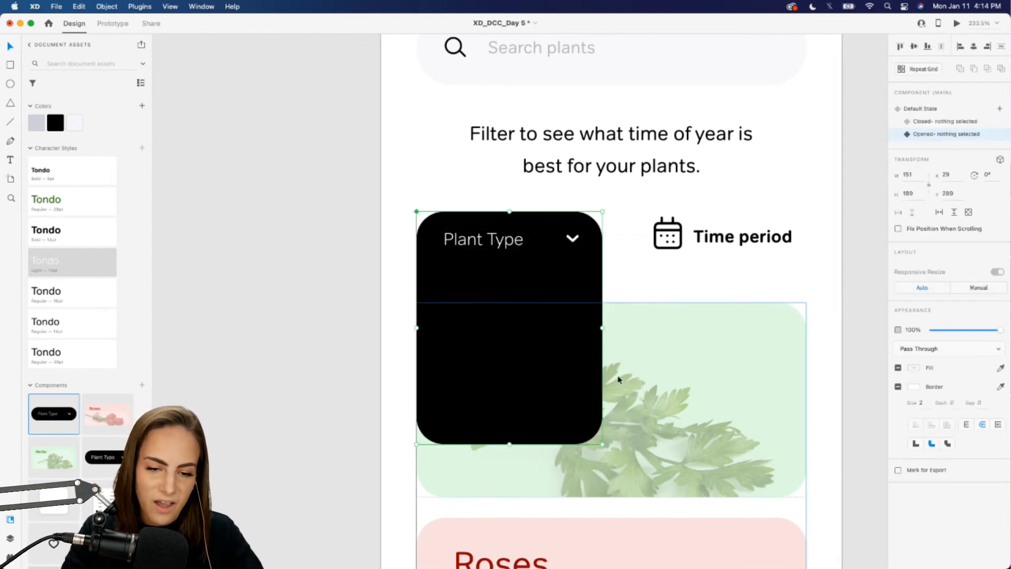
- Lengthen the opened dropdown's black background further, ending just above the lower edge of the Herbs card
scroll(677, 384, "down", 3)
scroll(677, 384, "right", 2)
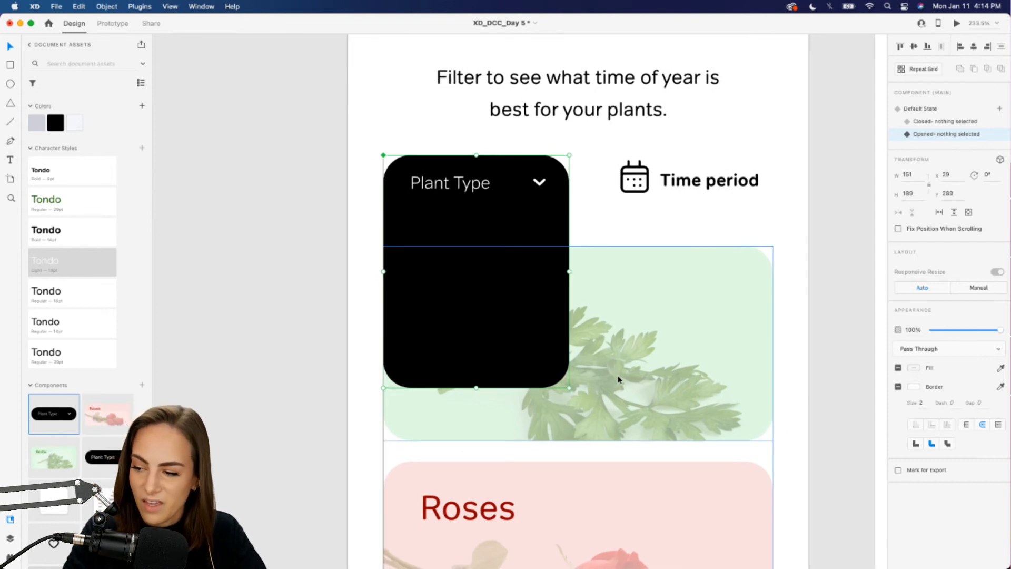
double_click(476, 225)
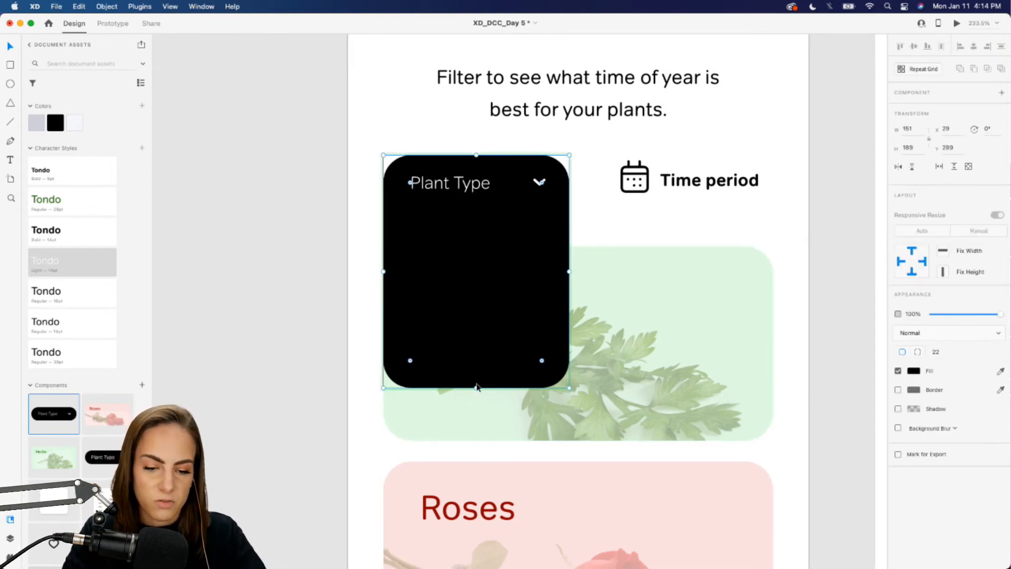
left_click_drag(476, 387, 476, 424)
- Duplicate the Plant Type label below the original at Y 331 and turn it into a left-aligned, fixed-size text box about 123 by 189
left_click(453, 189)
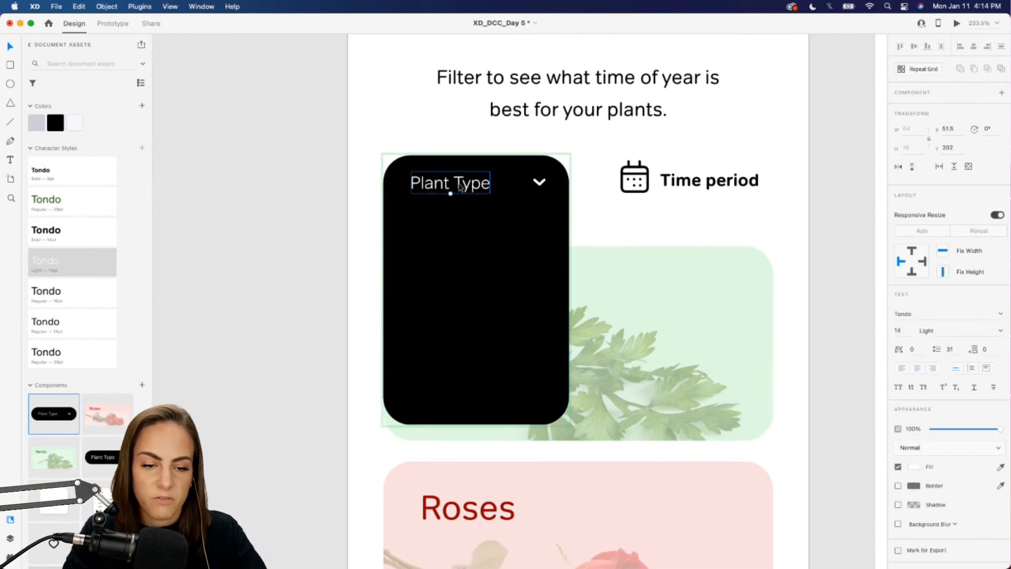
left_click_drag(460, 188, 459, 222)
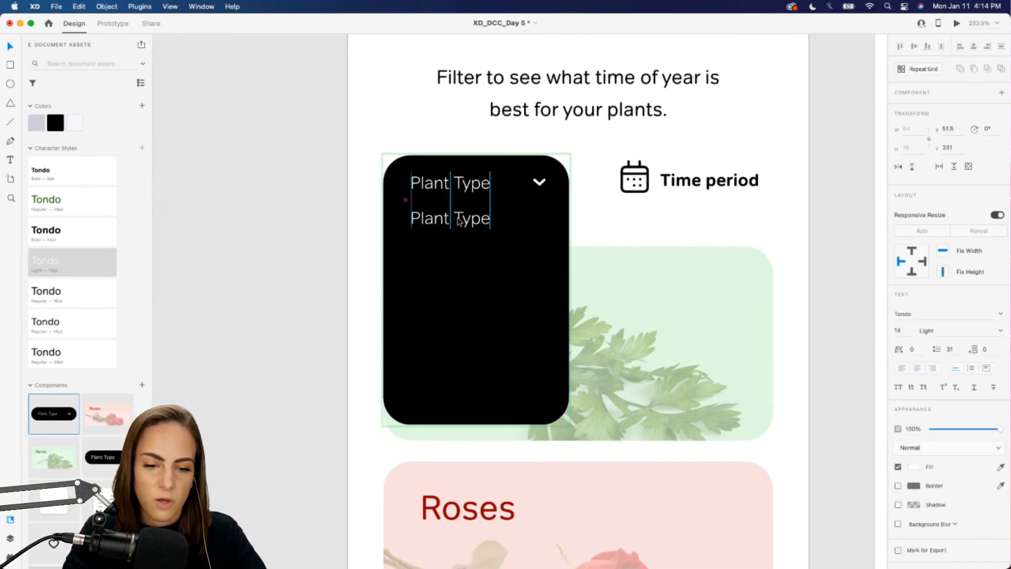
left_click(986, 368)
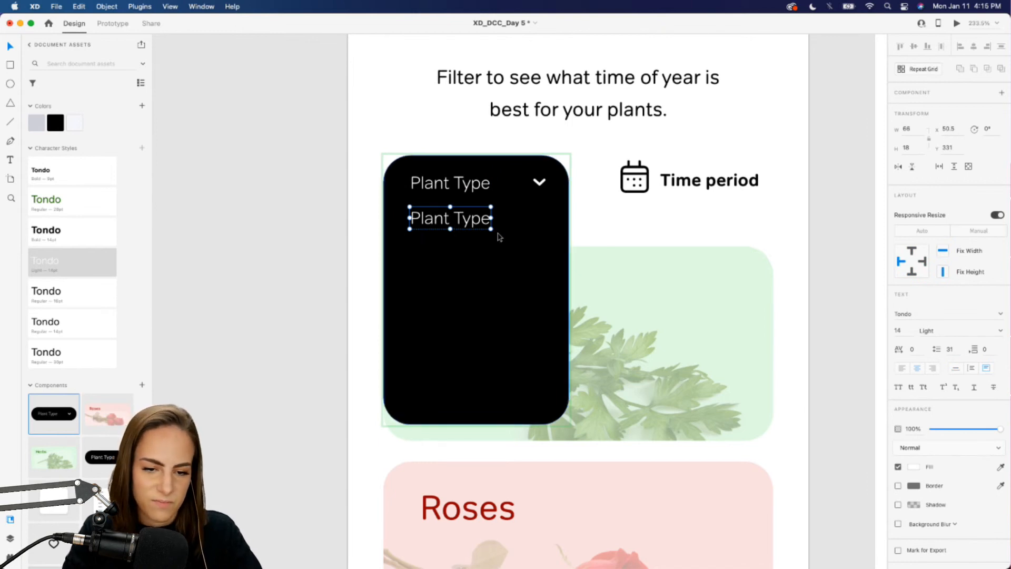
left_click_drag(491, 229, 561, 439)
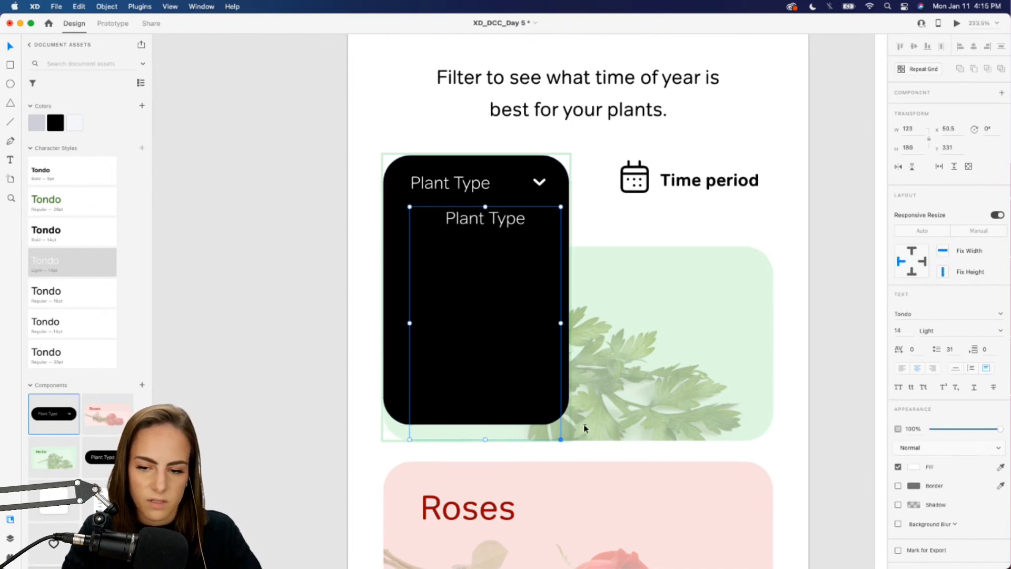
left_click(902, 367)
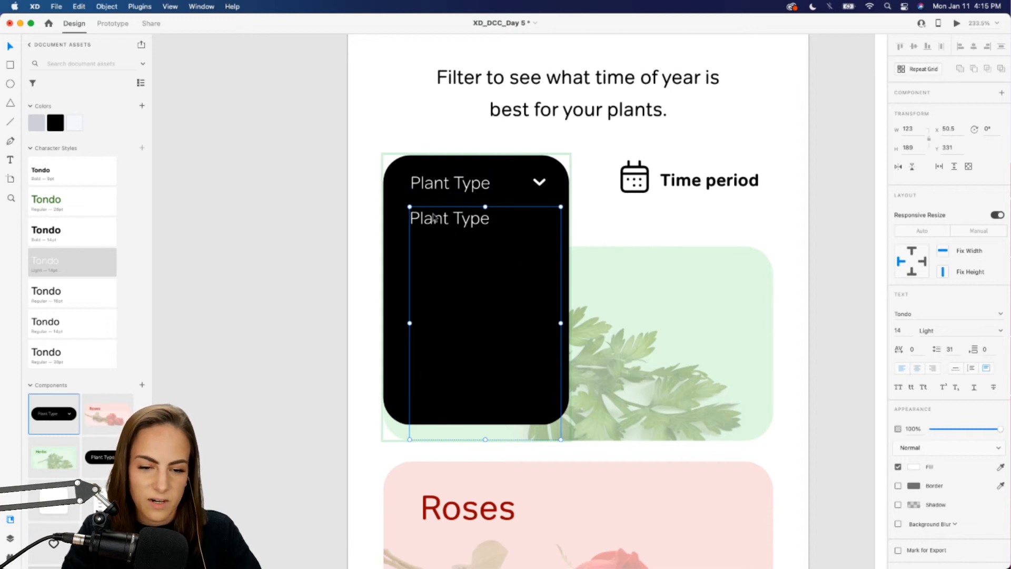
- Replace the duplicated label's text with the options Herbs, Roses, Fruit, Annuals, Perrenials and Shrubs, each on its own line
double_click(433, 218)
type("Herbs")
key("Return")
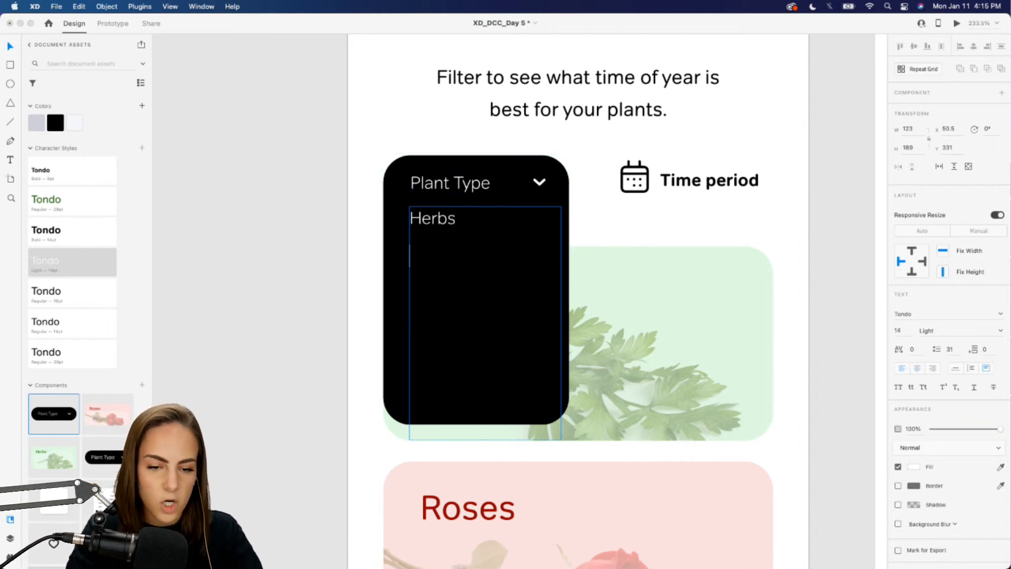
type("Roses")
key("Return")
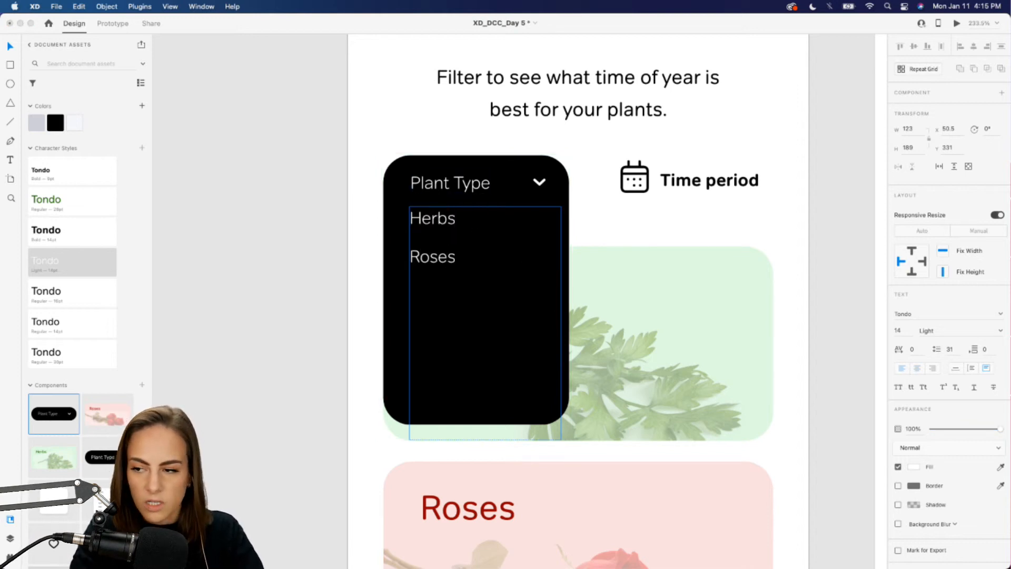
type("R")
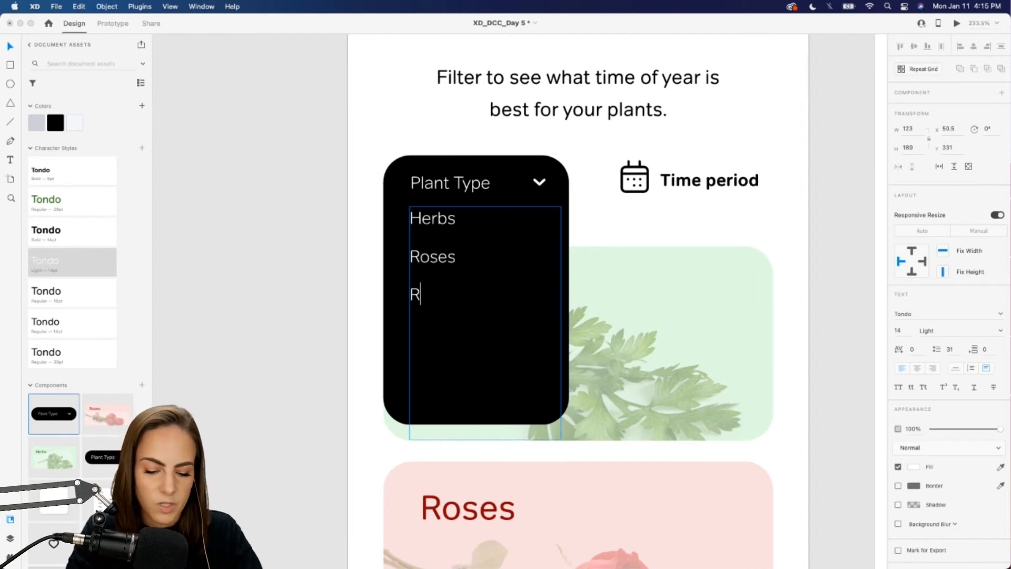
key("BackSpace")
type("Fruit")
key("Return")
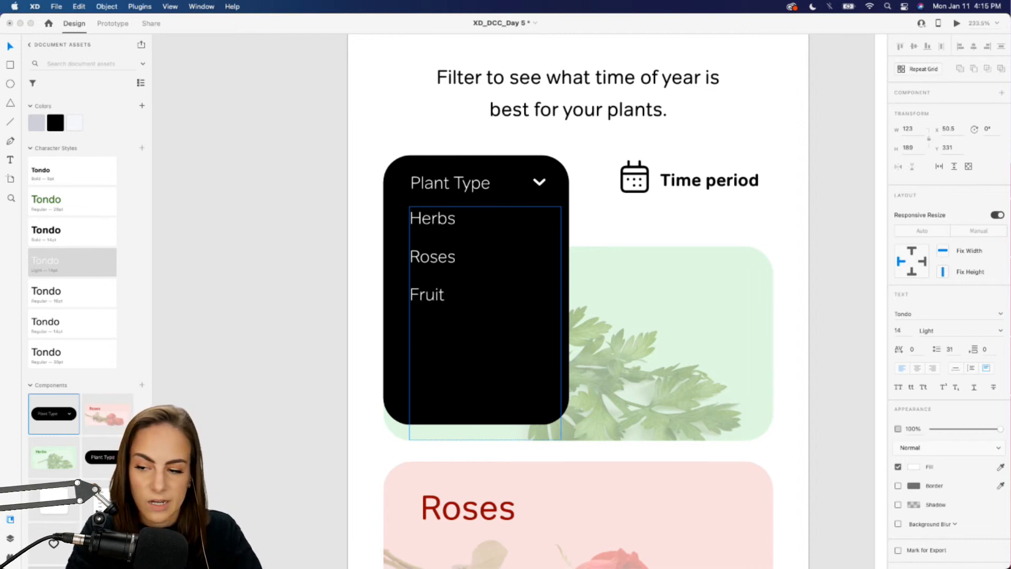
type("Annuals")
key("Return")
type("Pe")
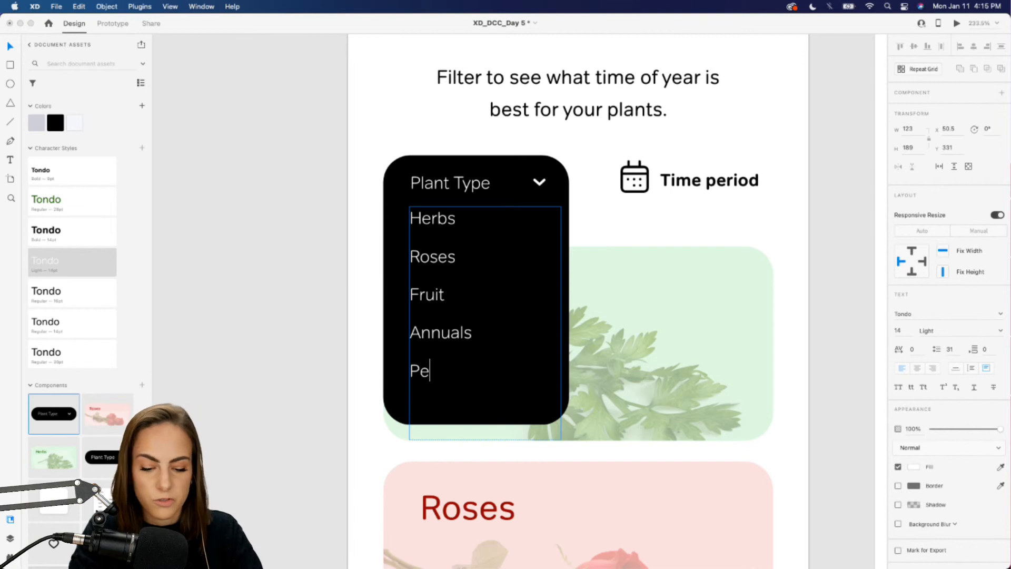
type("rrenials ")
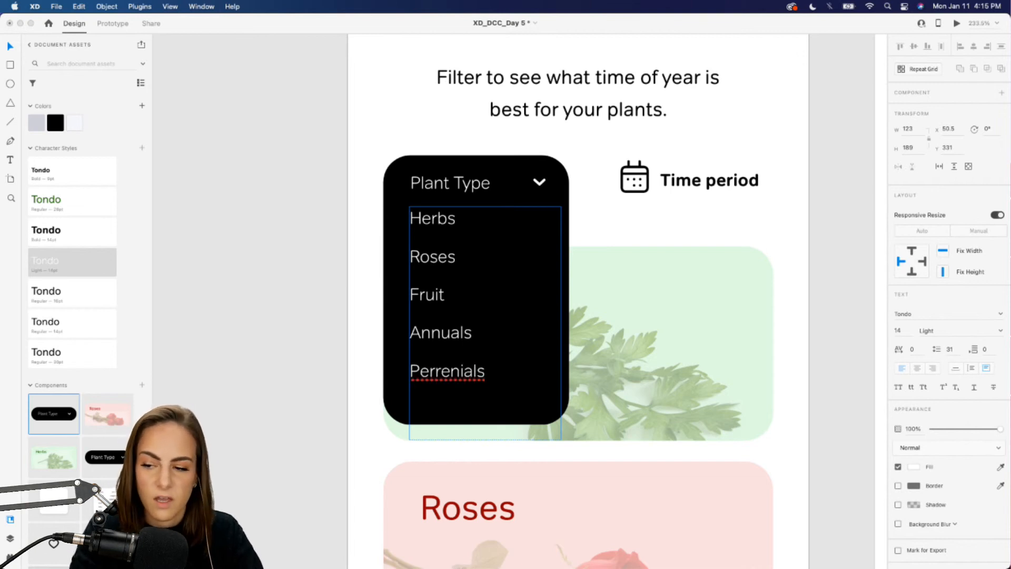
type("Shrubs")
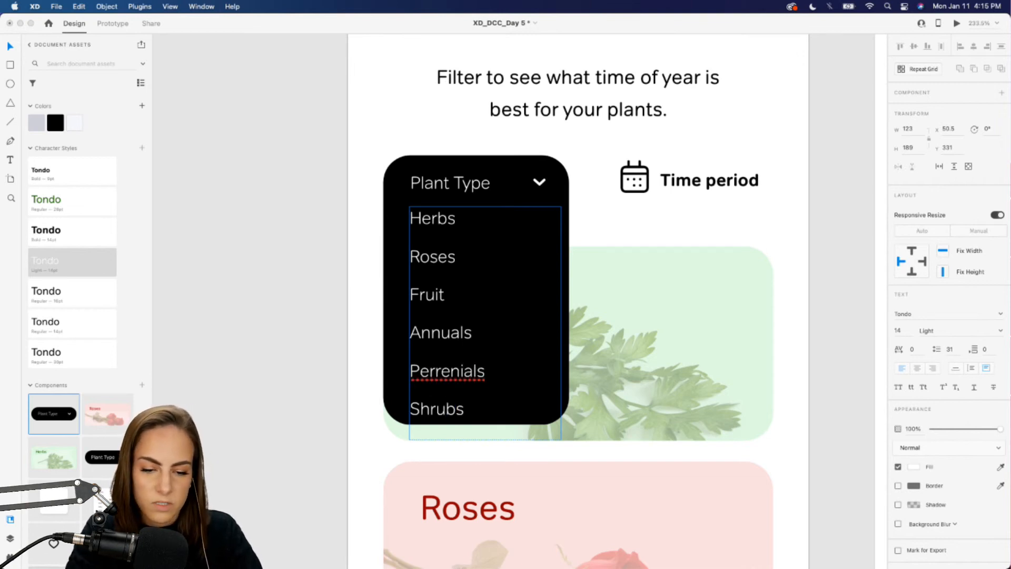
key("Escape")
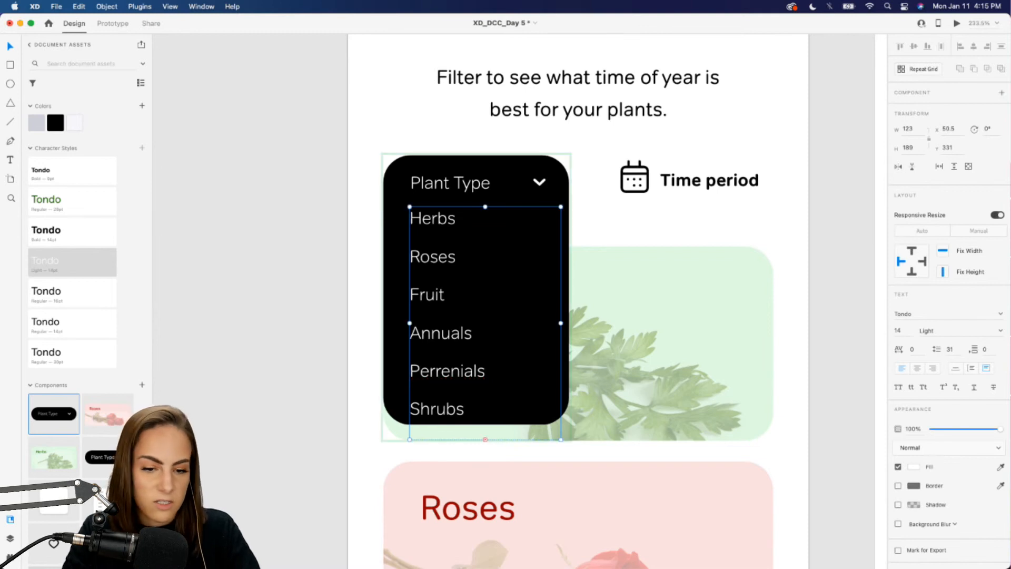
- Move the option list down to Y 337 and extend the dropdown's black background to a height of 239
left_click_drag(441, 225, 442, 233)
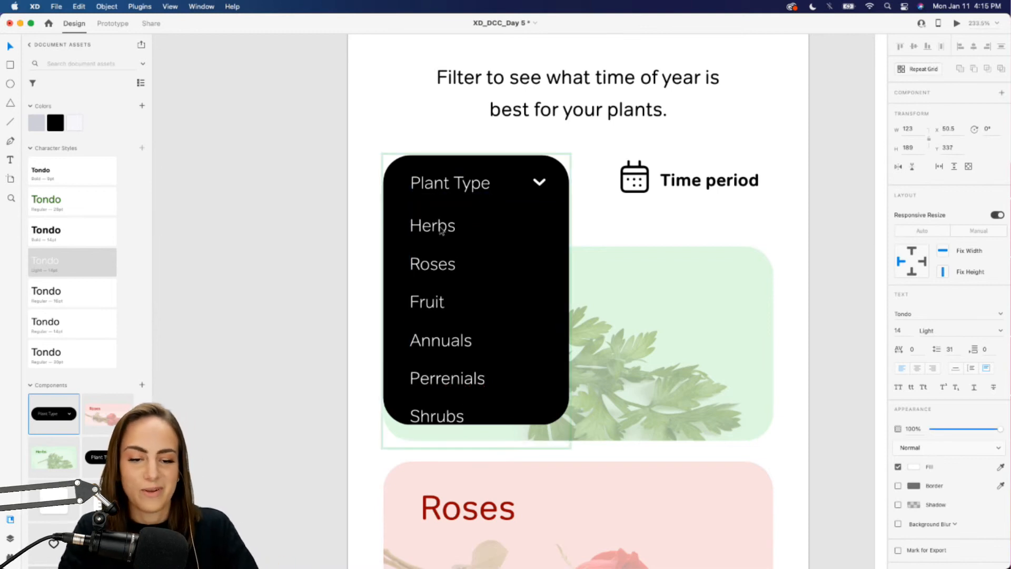
left_click(521, 208)
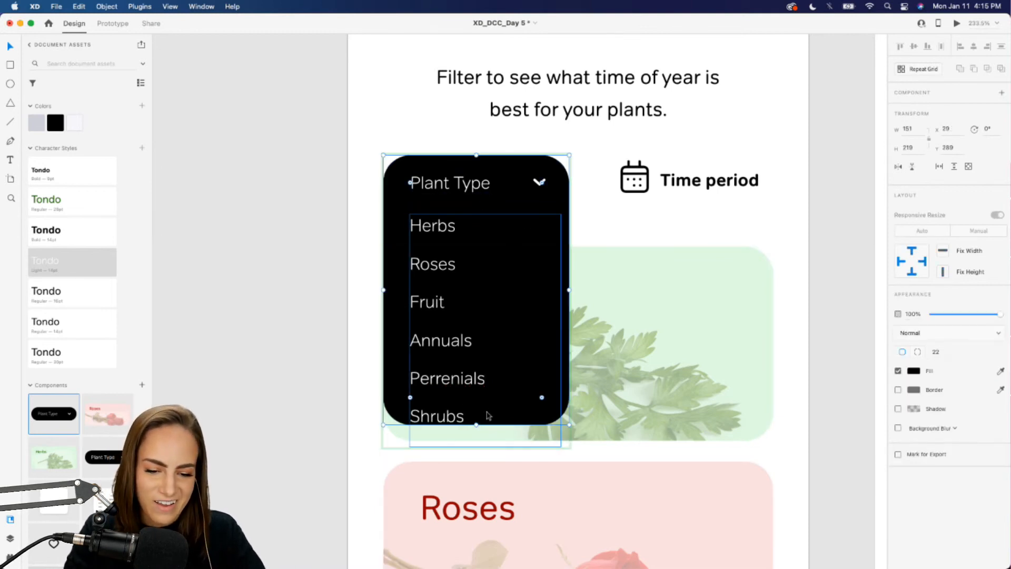
left_click_drag(475, 425, 475, 449)
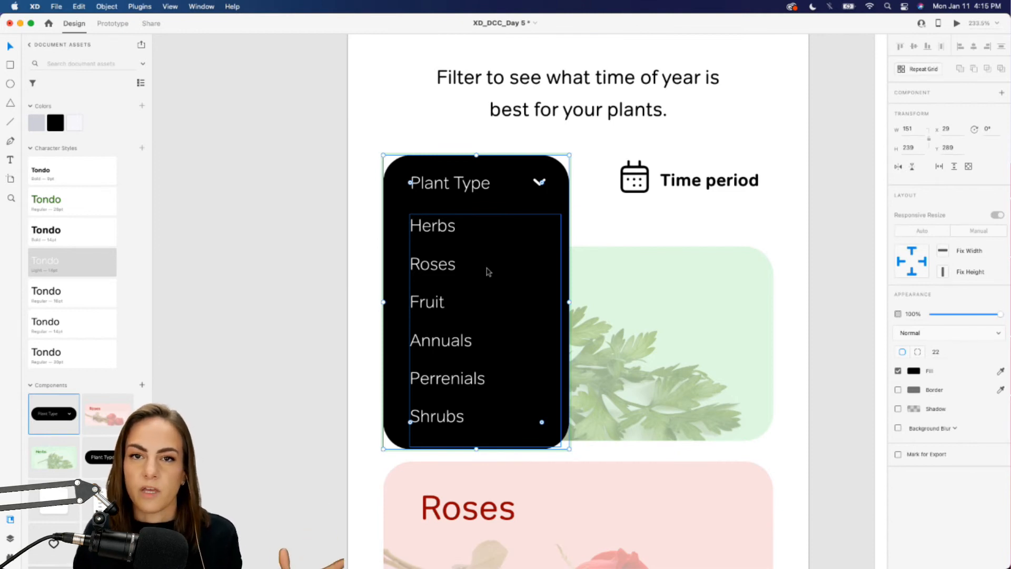
scroll(488, 271, "down", 3)
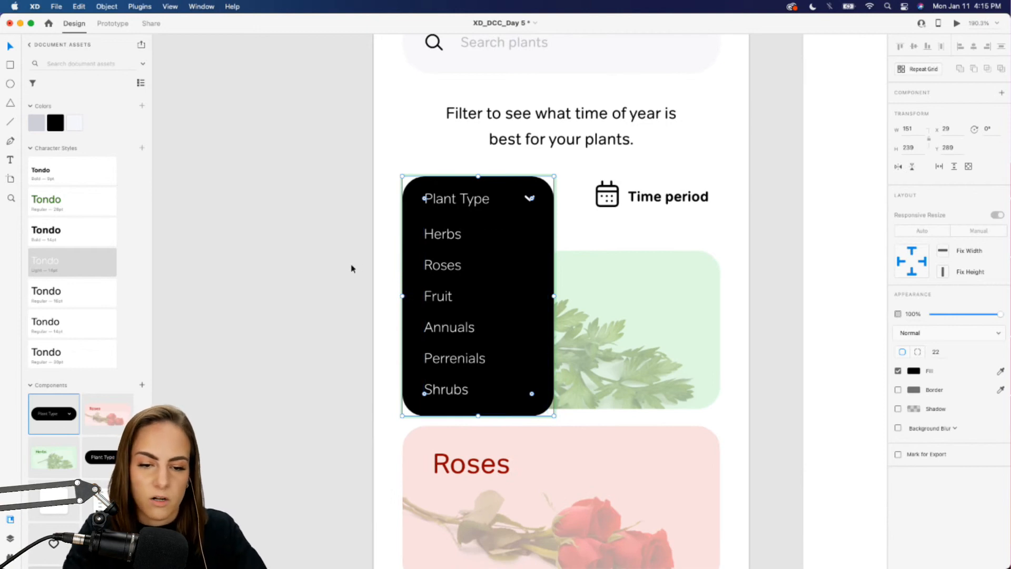
key("Escape")
- Add a new state to the Plant Type component and name it "opened- herb selected"
scroll(449, 286, "up", 3)
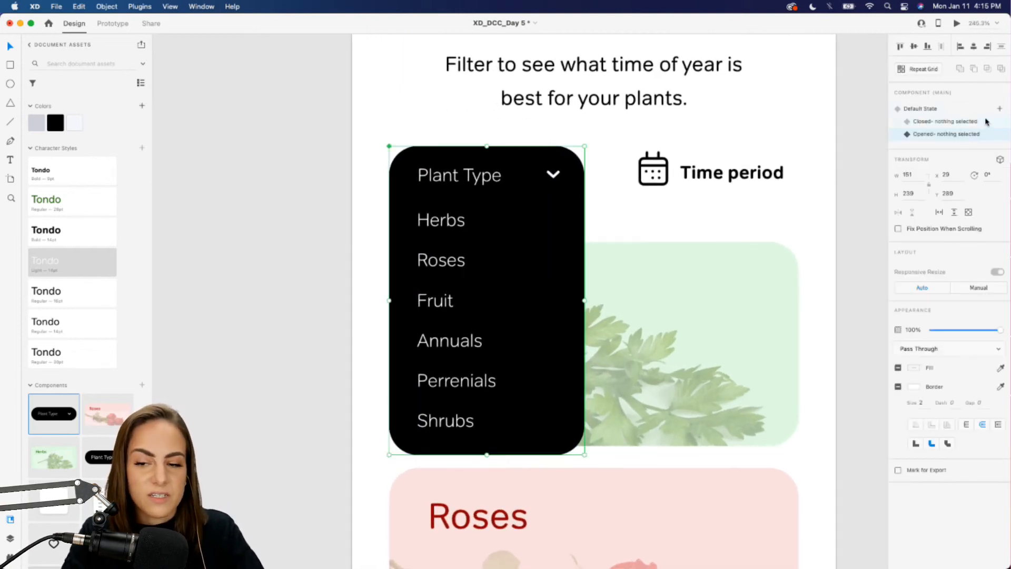
left_click(1002, 111)
left_click(941, 111)
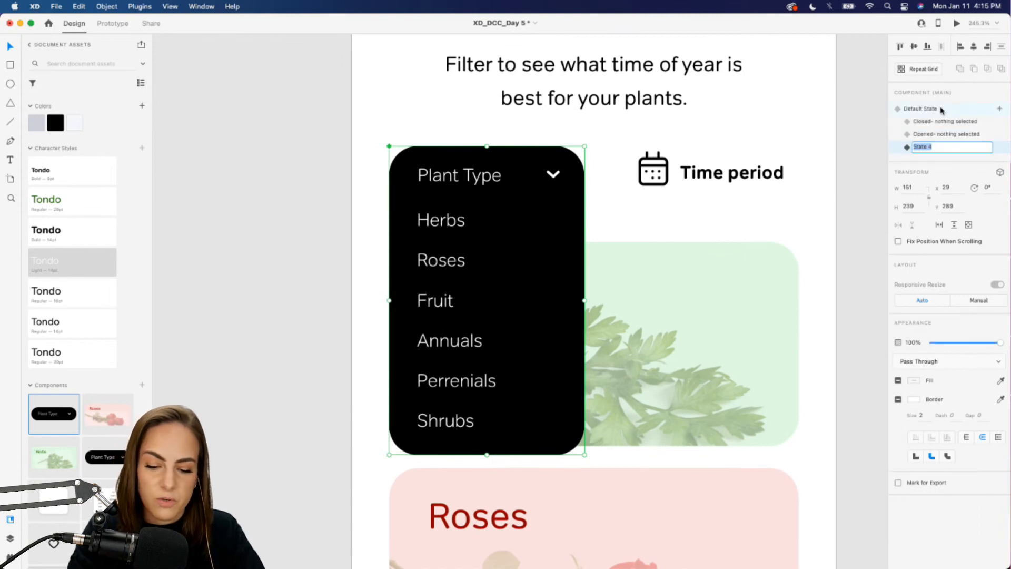
type("opened- herb")
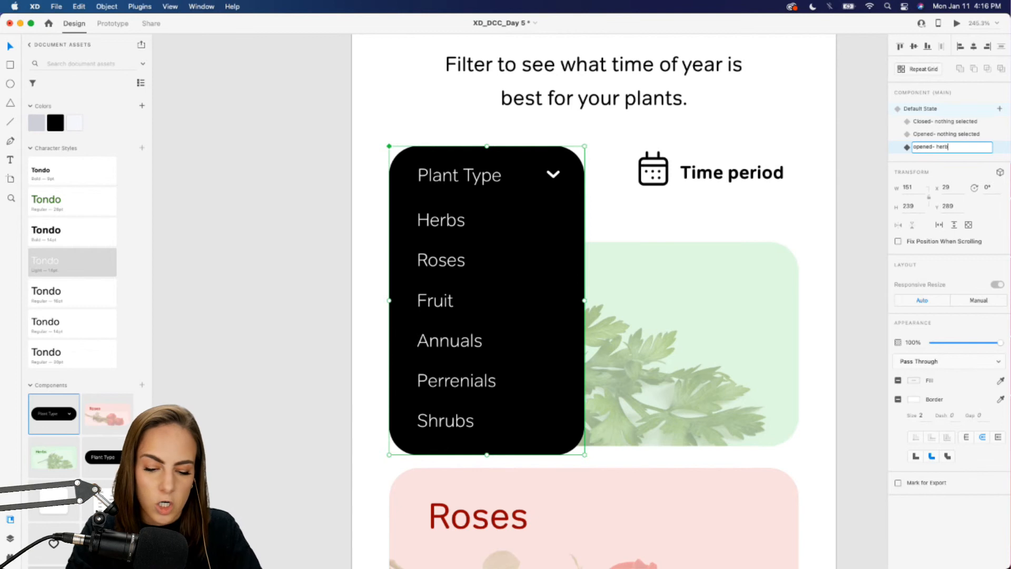
type(" select")
key("Return")
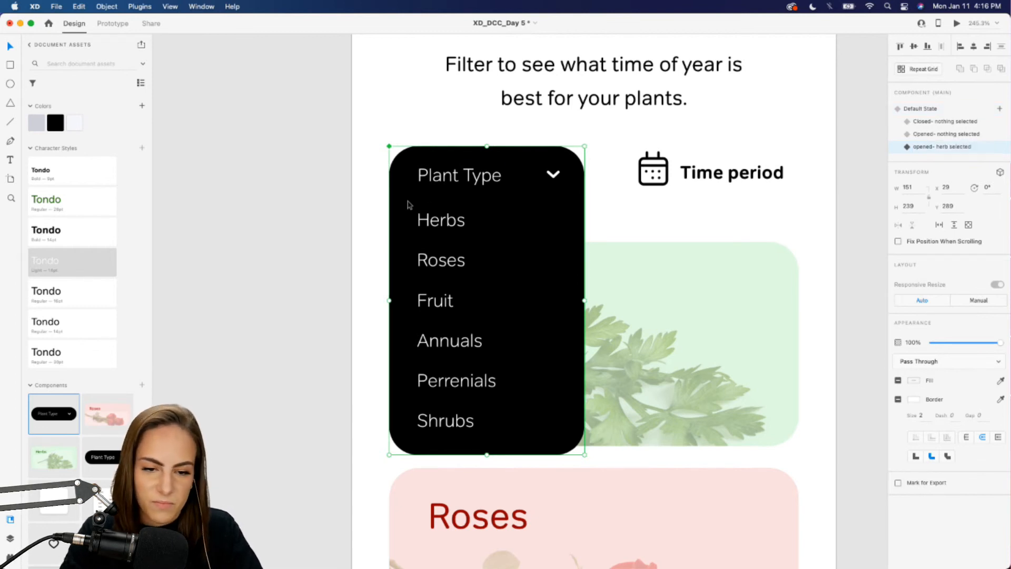
- Draw a white, fully rounded rectangle about 81 by 28 over the Herbs option as its selection highlight
left_click(300, 239)
left_click(443, 232)
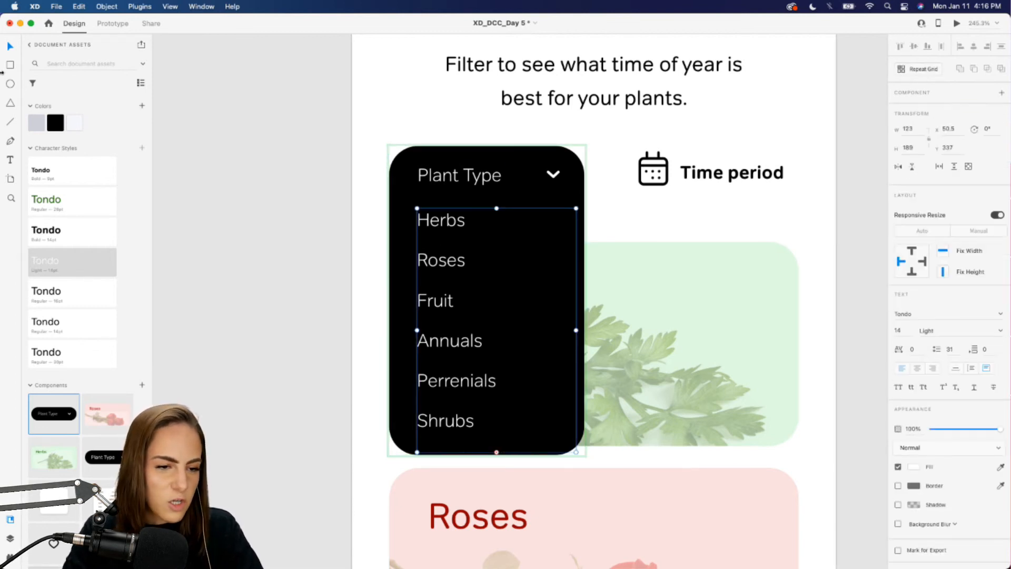
mouse_move(404, 199)
left_mouse_down()
mouse_move(560, 227)
mouse_move(509, 238)
mouse_move(487, 219)
left_mouse_up()
key("v")
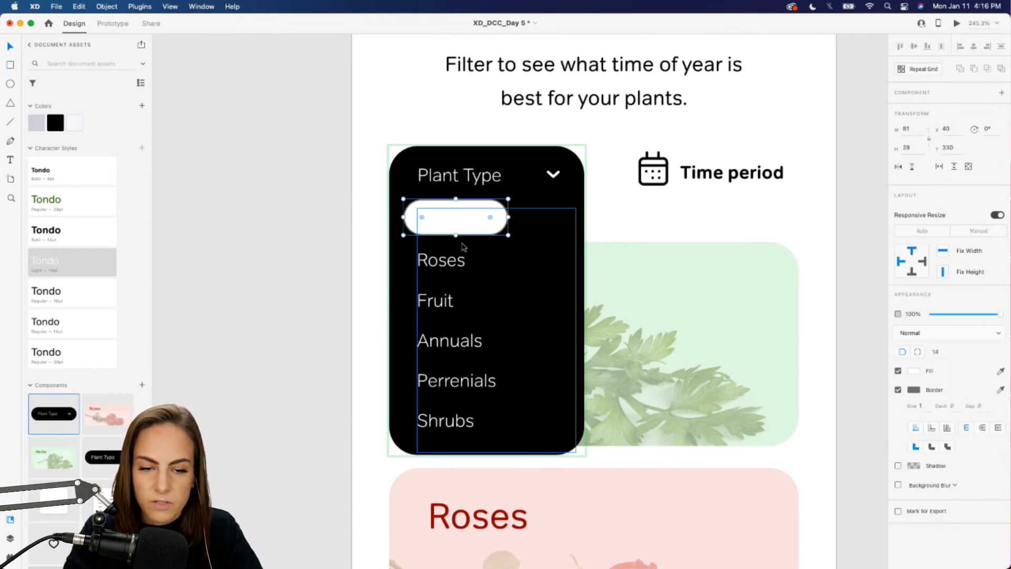
- Create a separate black Herbs label on the white highlight and center it vertically at Y 335
left_click(447, 264)
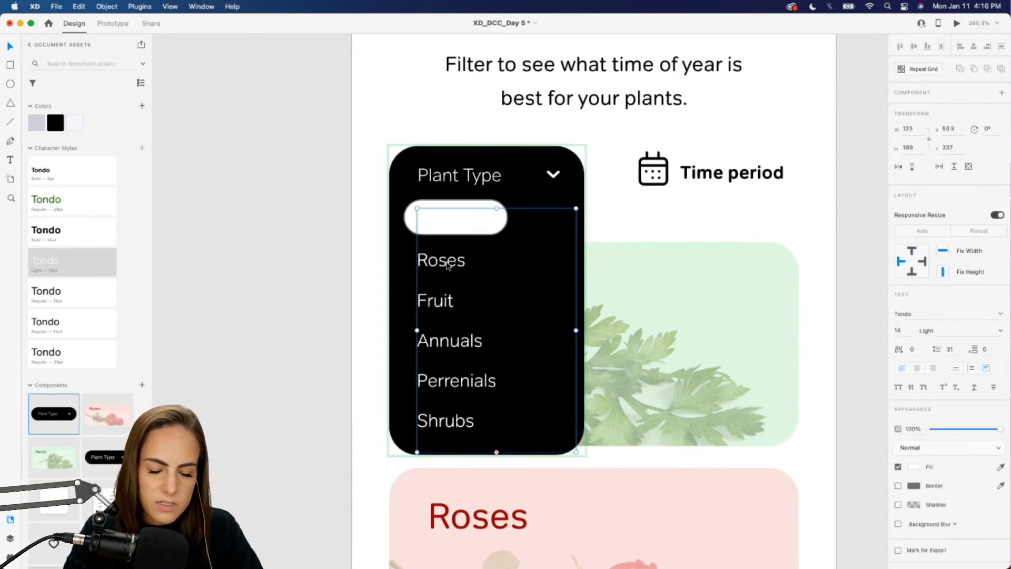
double_click(514, 410)
key("Escape")
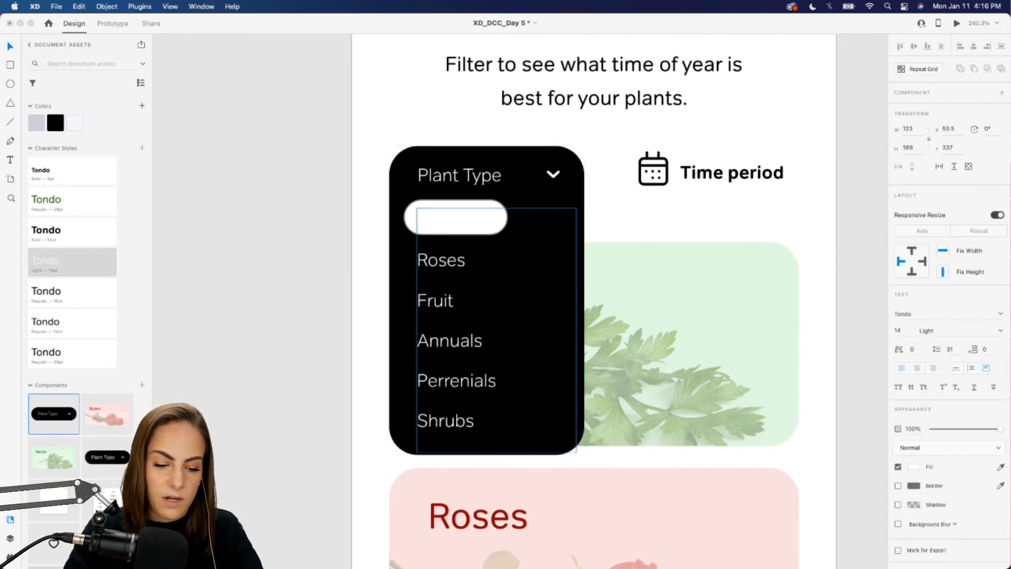
left_click(571, 217)
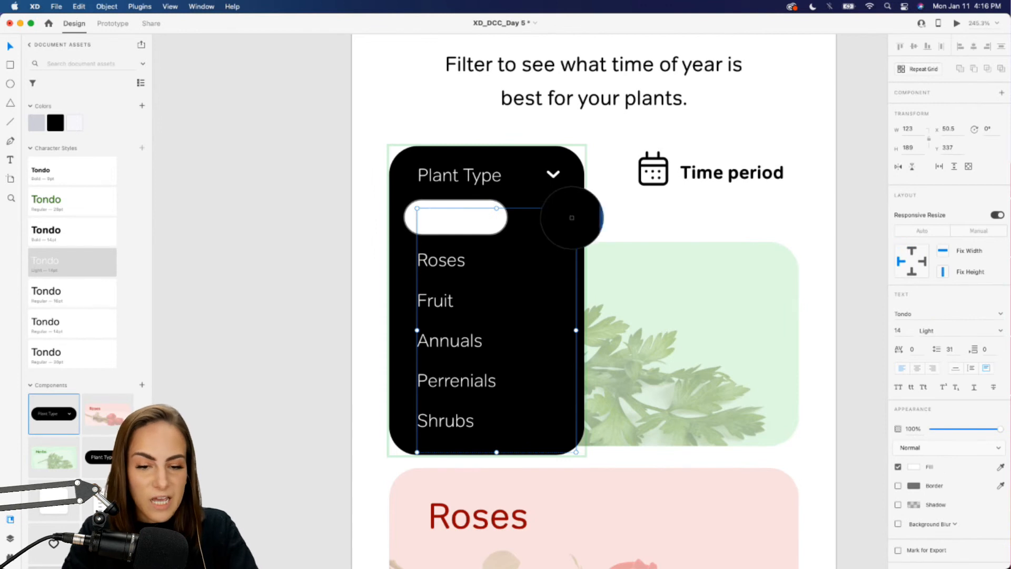
type("Herbs")
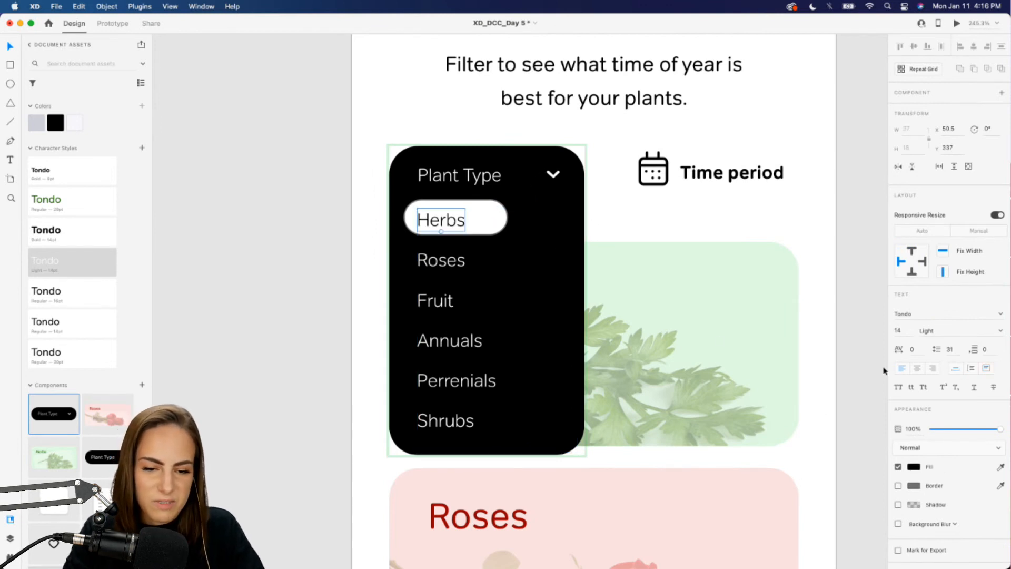
left_click_drag(460, 222, 459, 219)
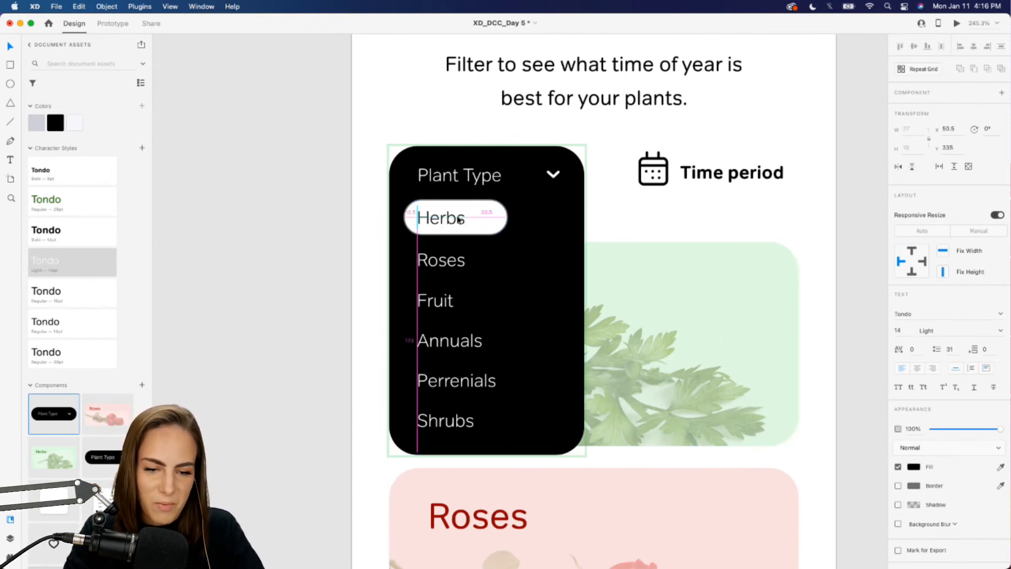
- Remove the white highlight's border and fit it around the Herbs label by shifting it slightly left and down to Y 331 and narrowing it
left_click(483, 219)
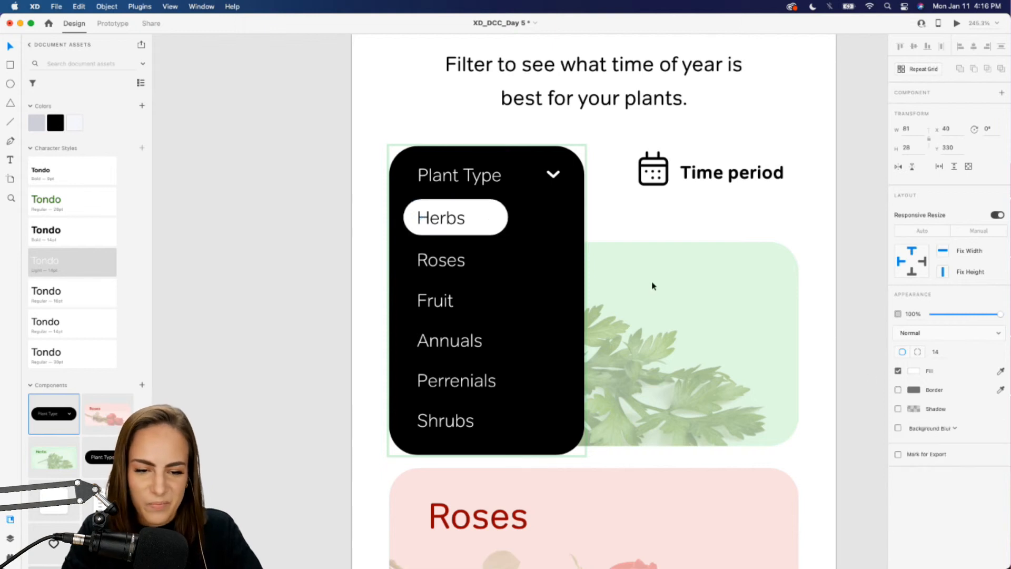
left_click(495, 220)
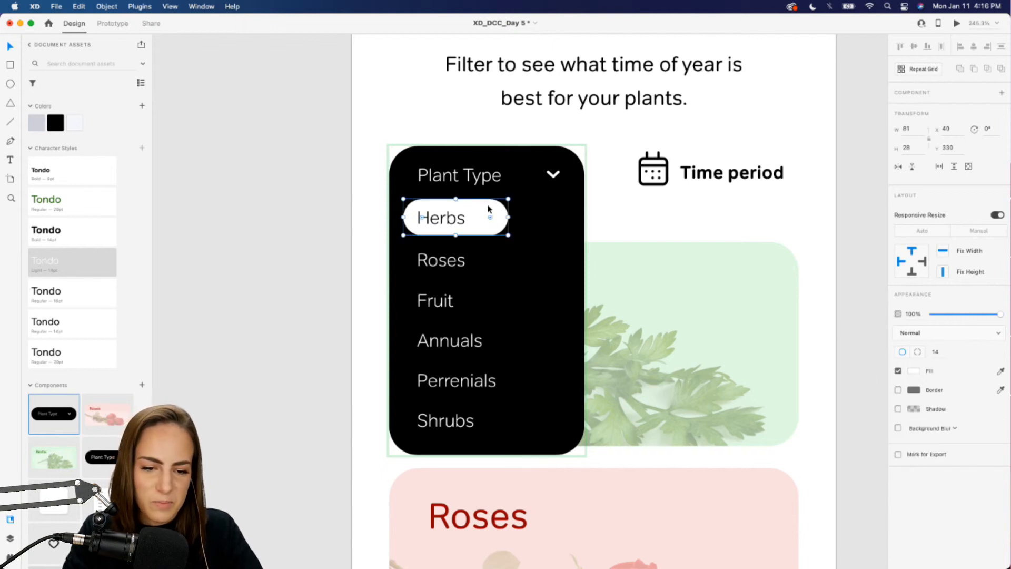
key("Left")
key("Left")
key("Down")
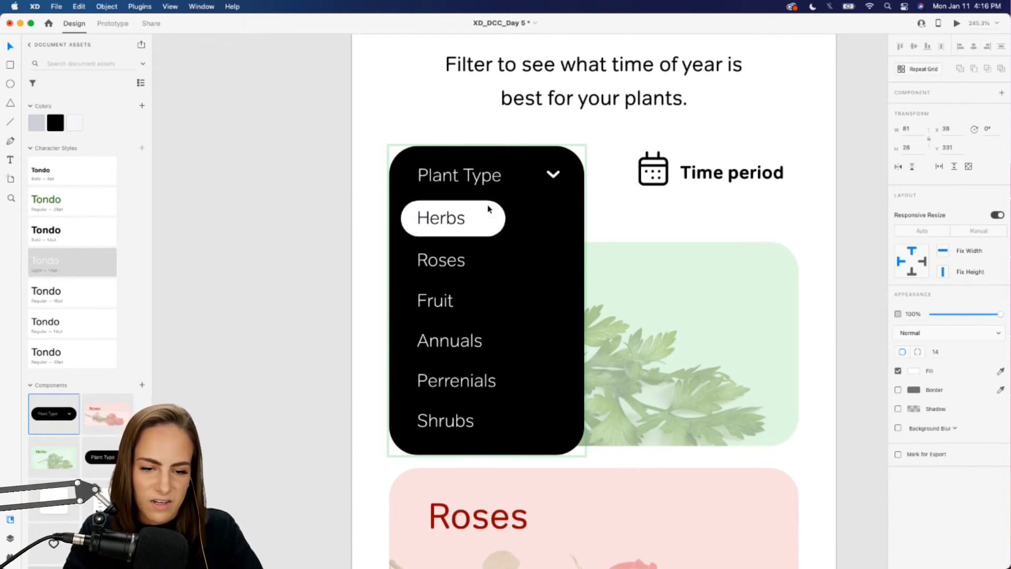
left_click_drag(502, 218, 489, 218)
- Set the highlighted Herbs label's font weight to Regular
left_click(451, 220)
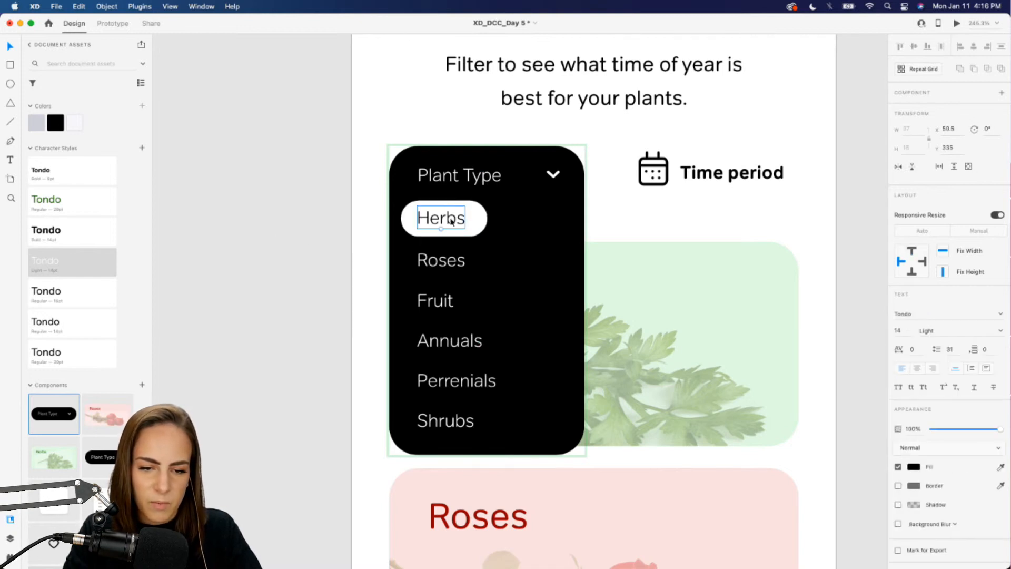
left_click(999, 333)
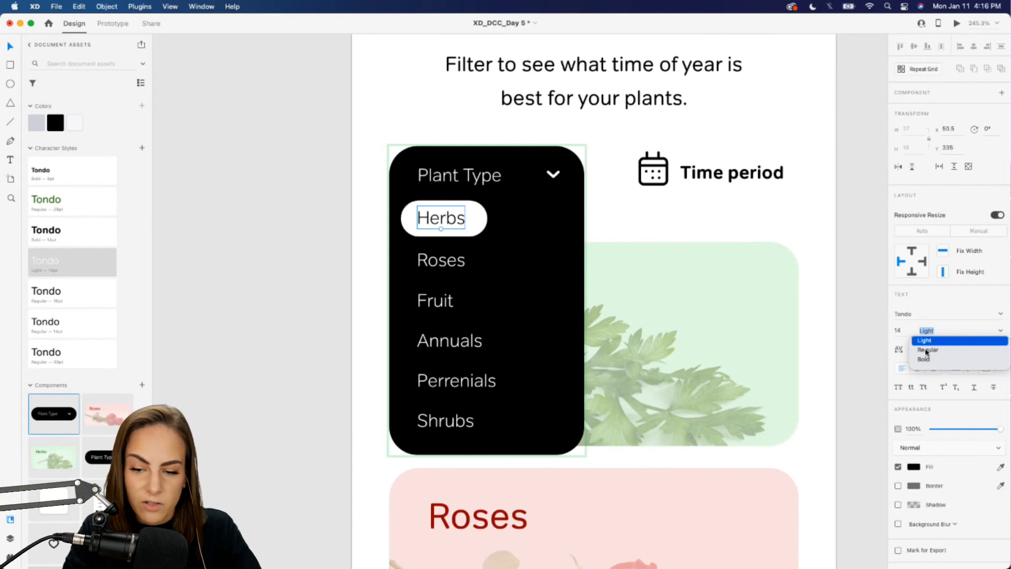
left_click(925, 351)
scroll(323, 276, "down", 3)
left_click(286, 294)
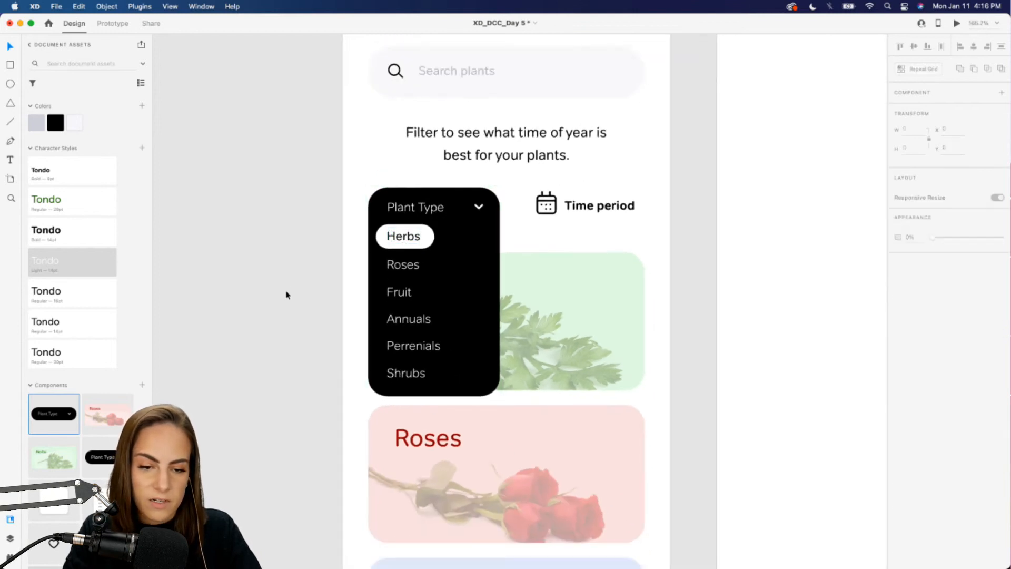
- Add a new state named "Closed- herb selected" to the main Plant Type component, starting from its opened- herb selected state
left_click(373, 291)
scroll(418, 305, "up", 3)
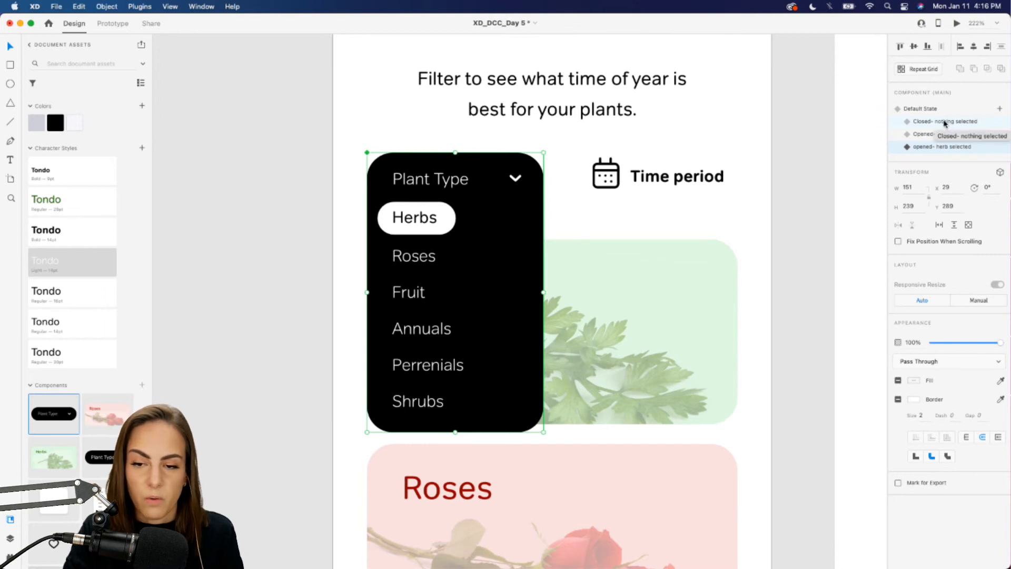
left_click(943, 123)
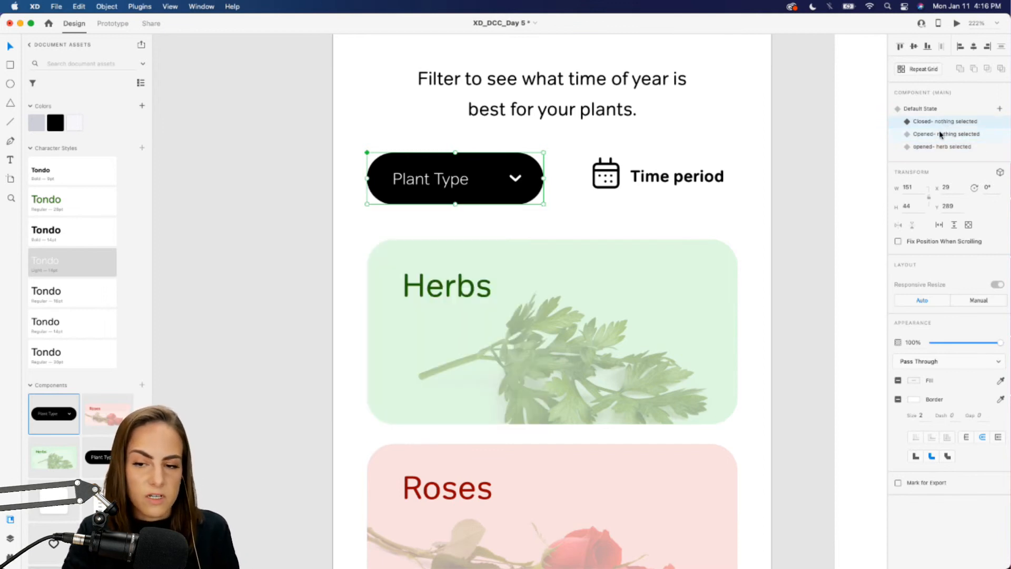
left_click(940, 134)
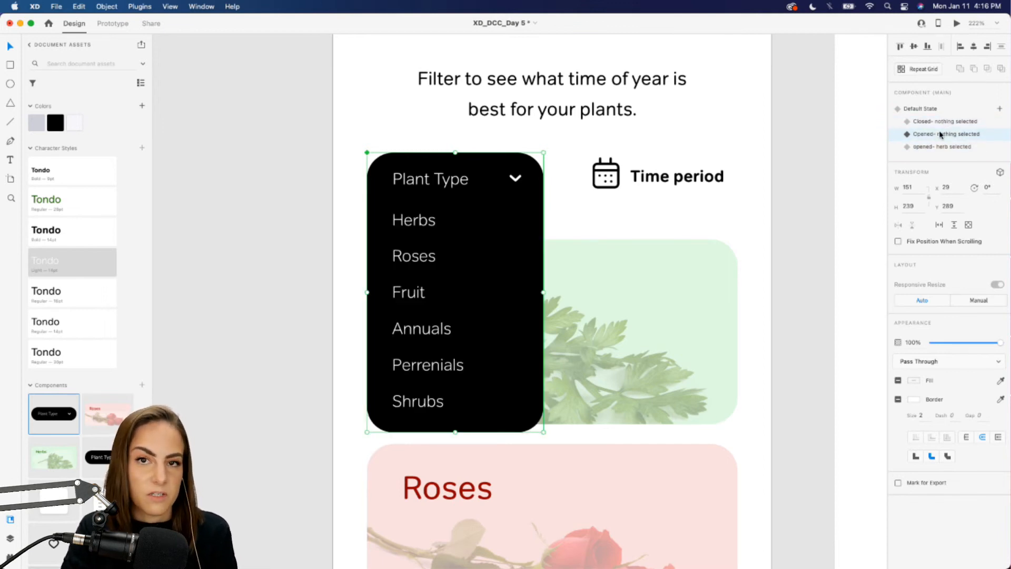
left_click(926, 147)
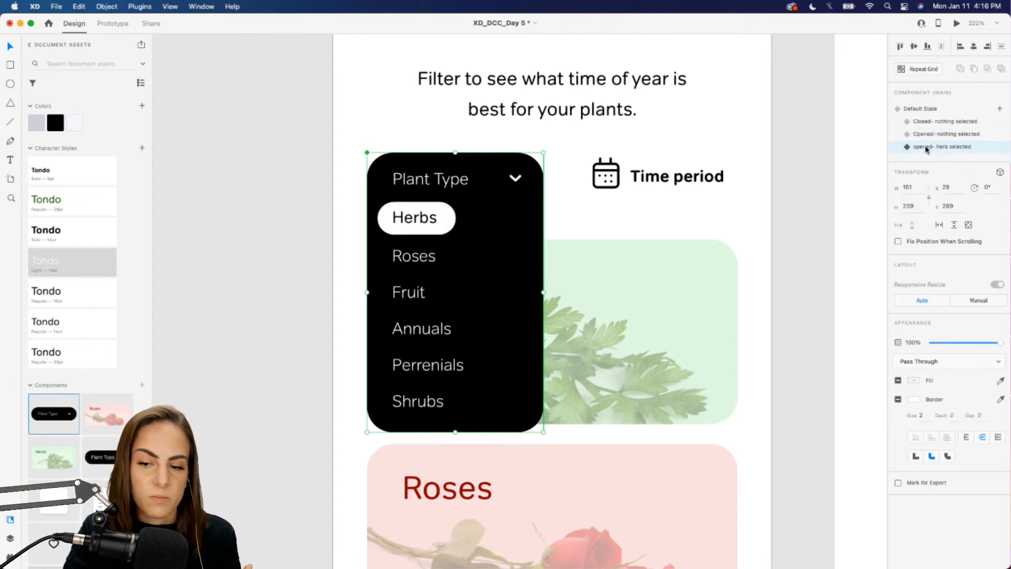
left_click(999, 109)
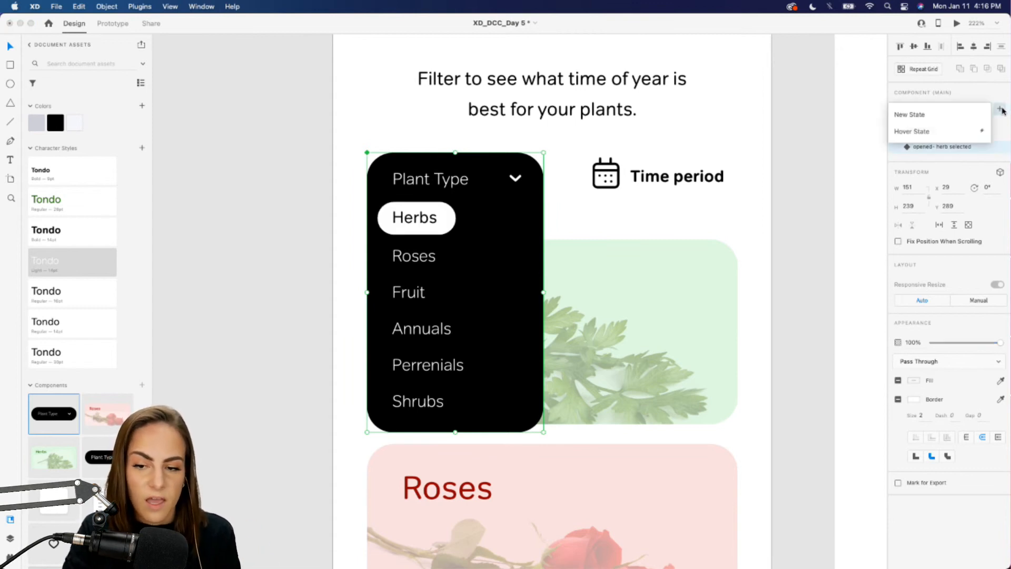
left_click(927, 115)
type("Closed- herb sele")
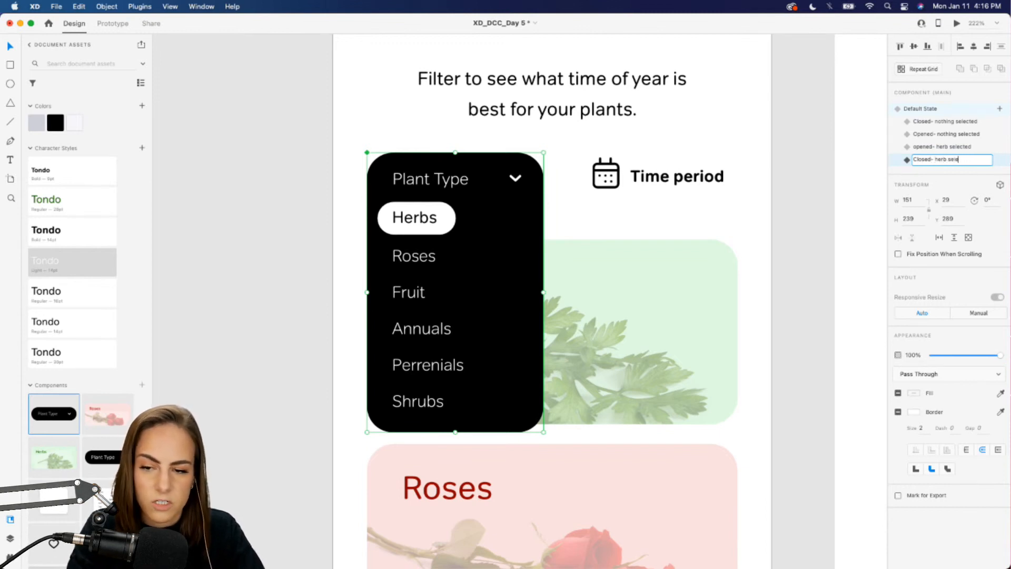
type("cted")
key("Return")
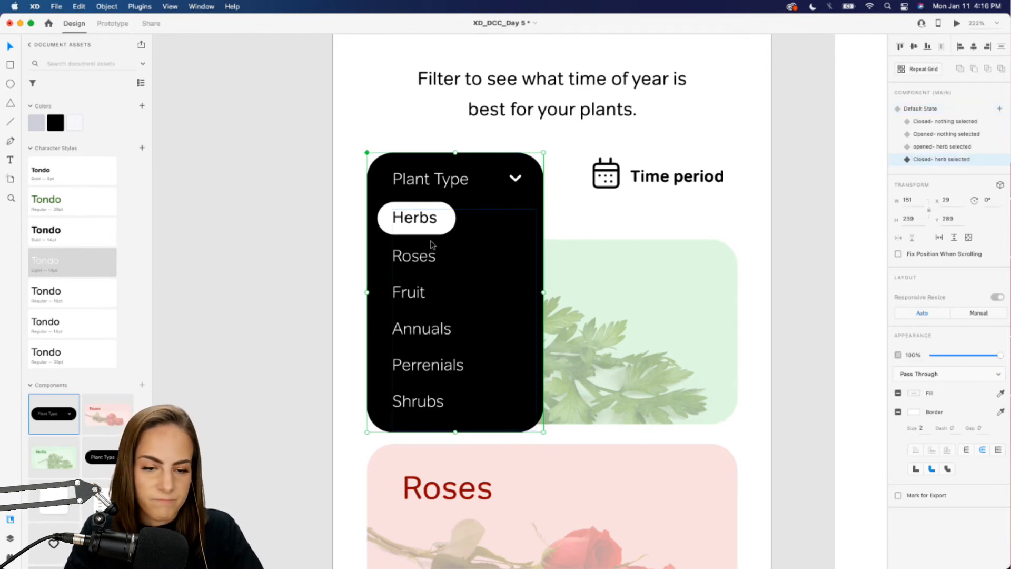
- Delete the plant option labels and the white highlight from the Closed- herb selected state
double_click(421, 220)
key("Escape")
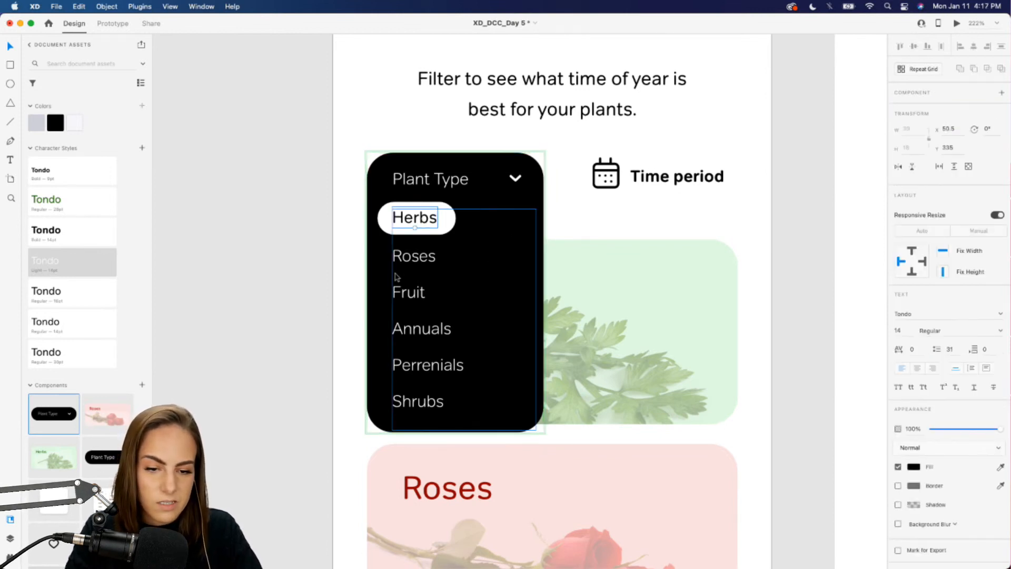
key("Delete")
left_click(422, 219)
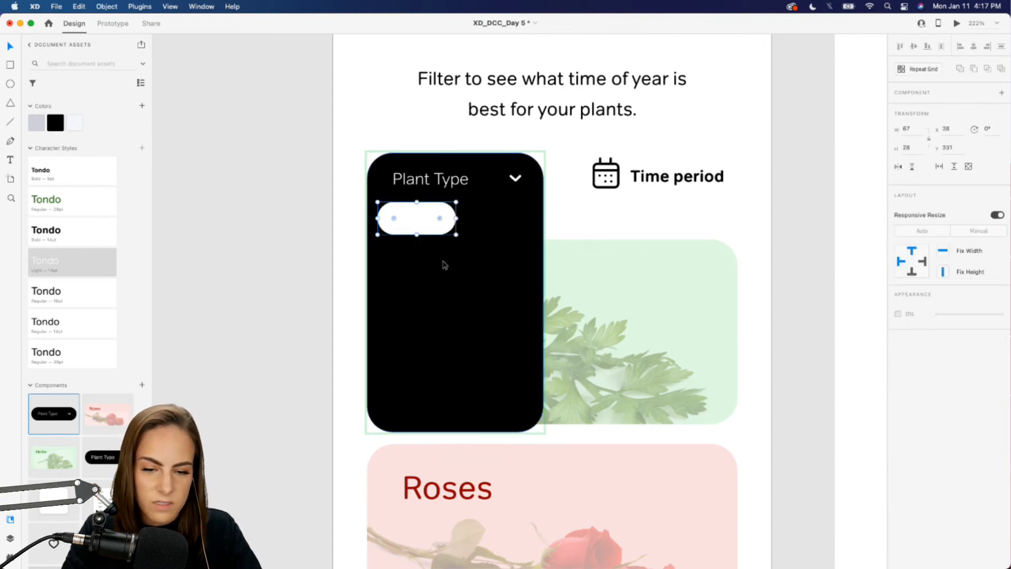
key("Delete")
left_click(492, 307)
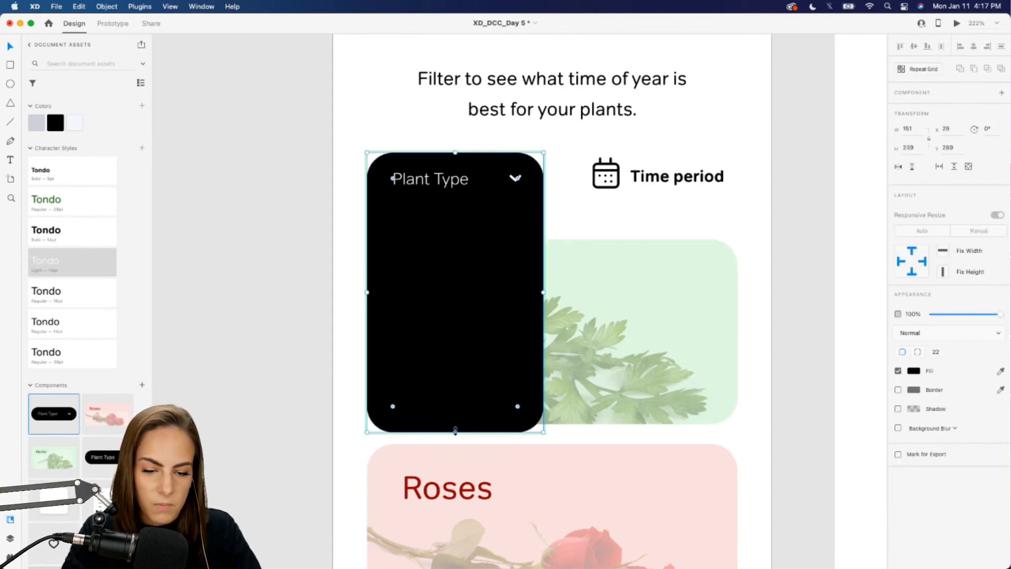
left_click_drag(455, 432, 469, 180)
left_click(390, 177)
double_click(440, 180)
left_click(440, 180)
type(": H")
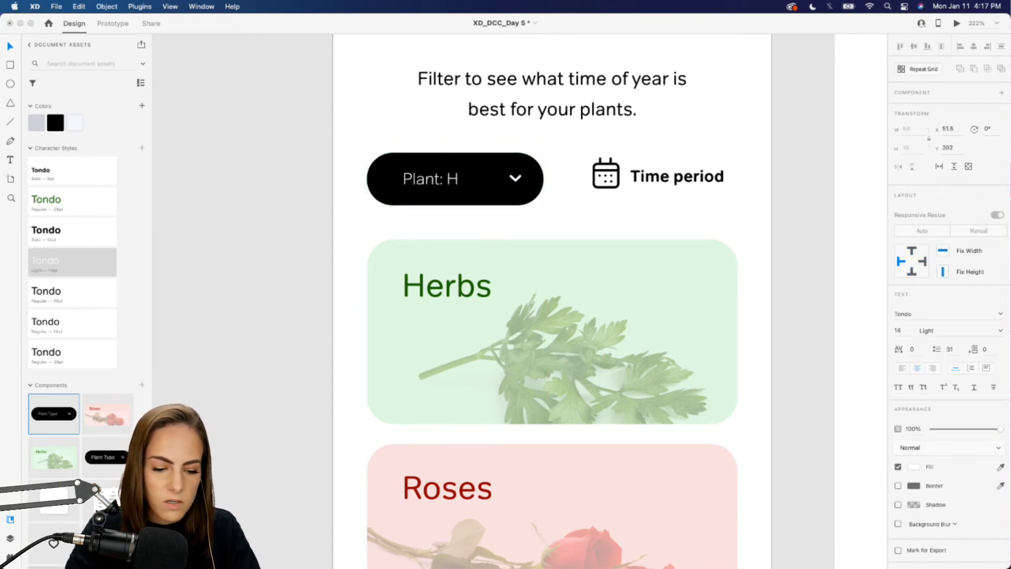
key("super+z")
key("super+z")
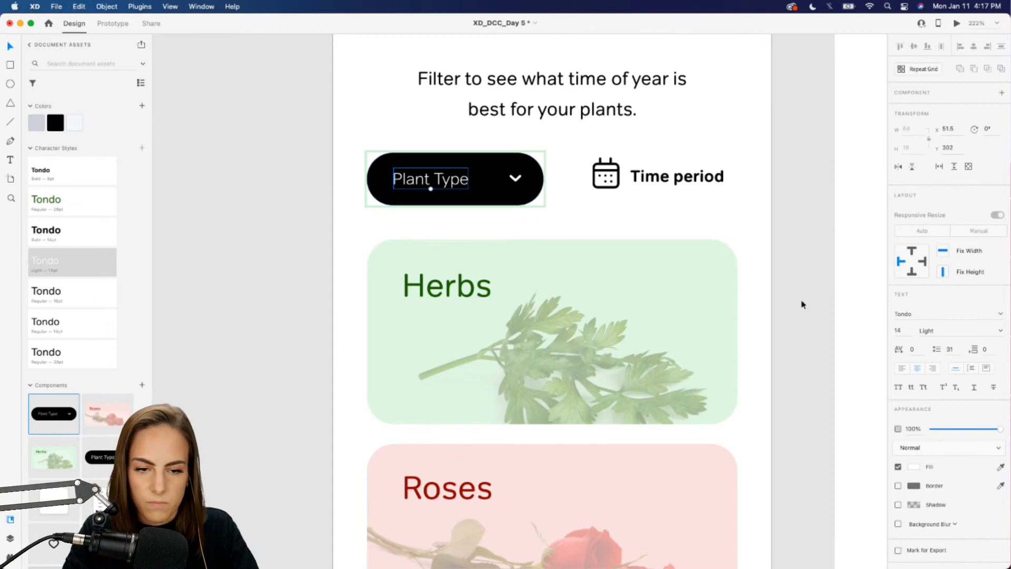
key("super+z")
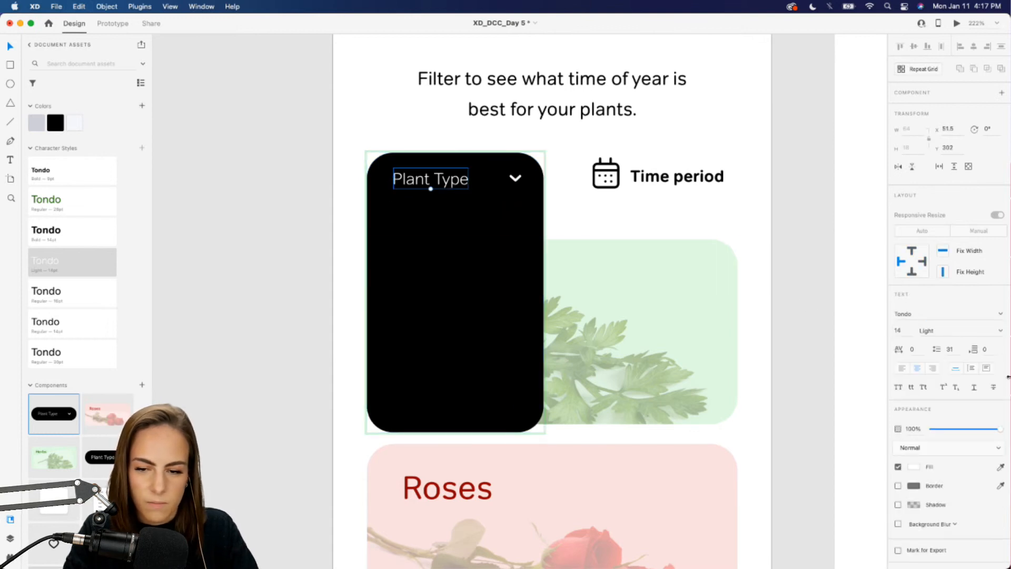
- Change the dropdown's label to "Plant: Herb" and shorten its black background to about 45 high, keeping its upper edge in place
triple_click(431, 180)
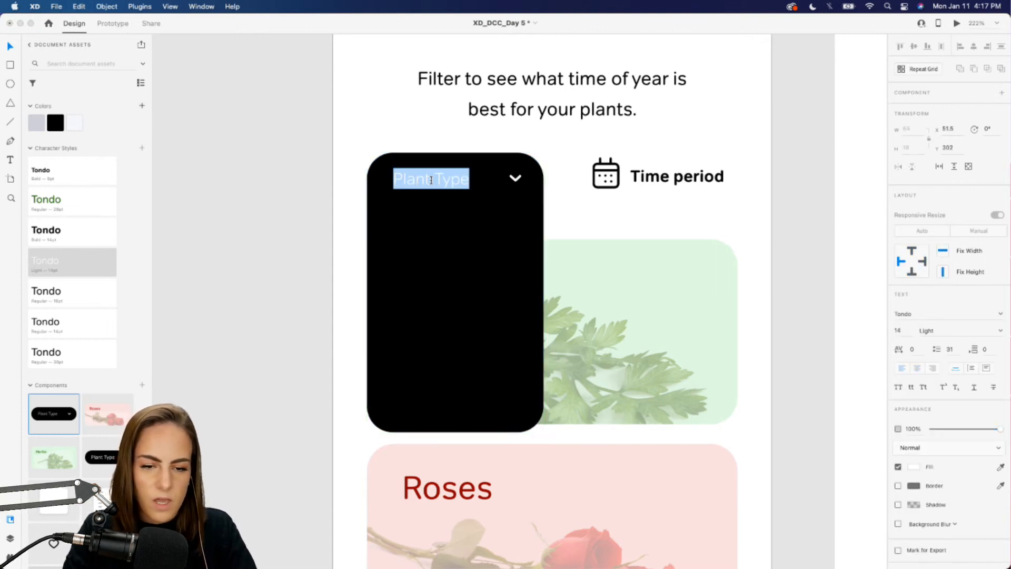
type("Plant: Herb")
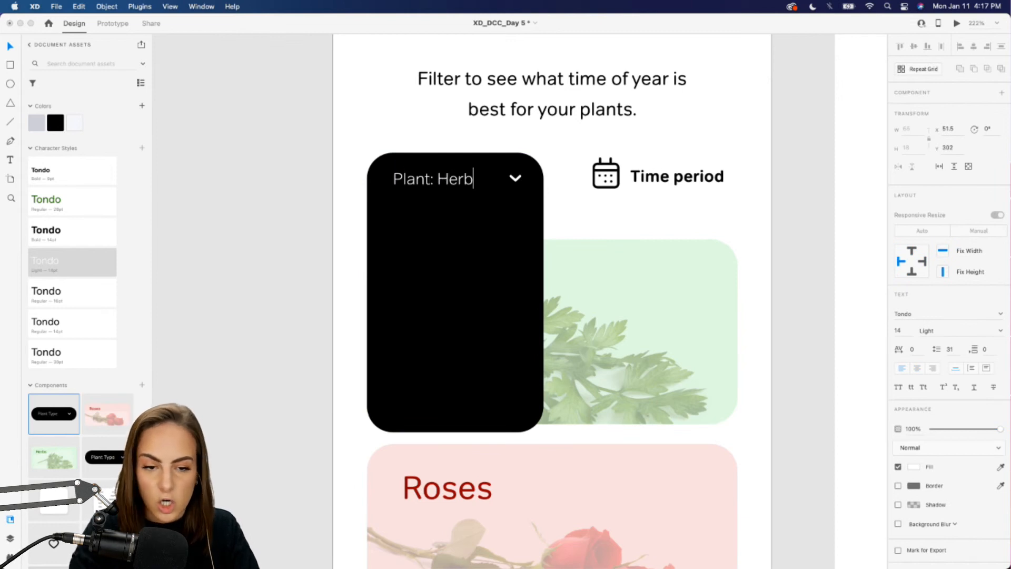
left_click(477, 292)
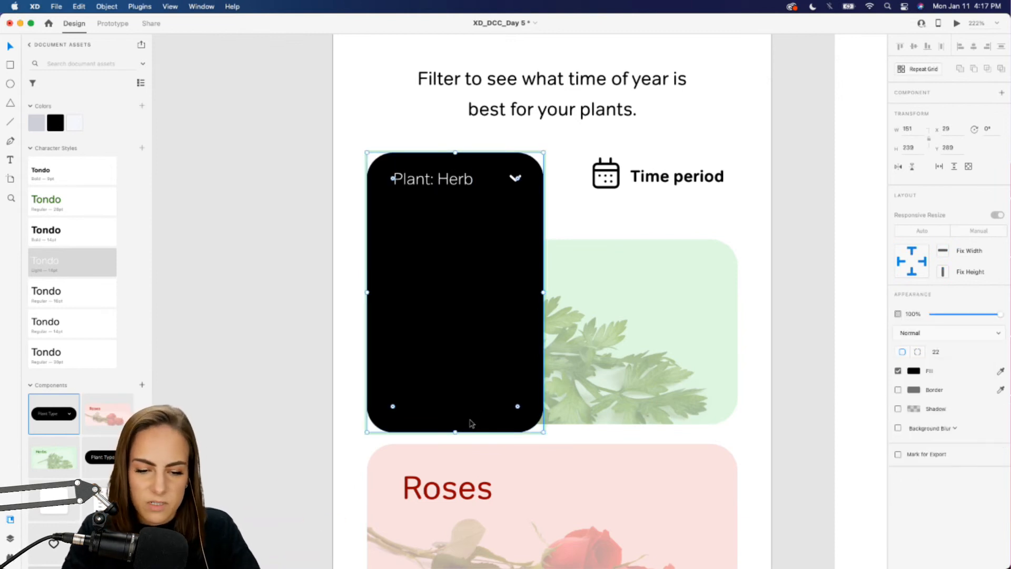
left_click_drag(455, 432, 457, 207)
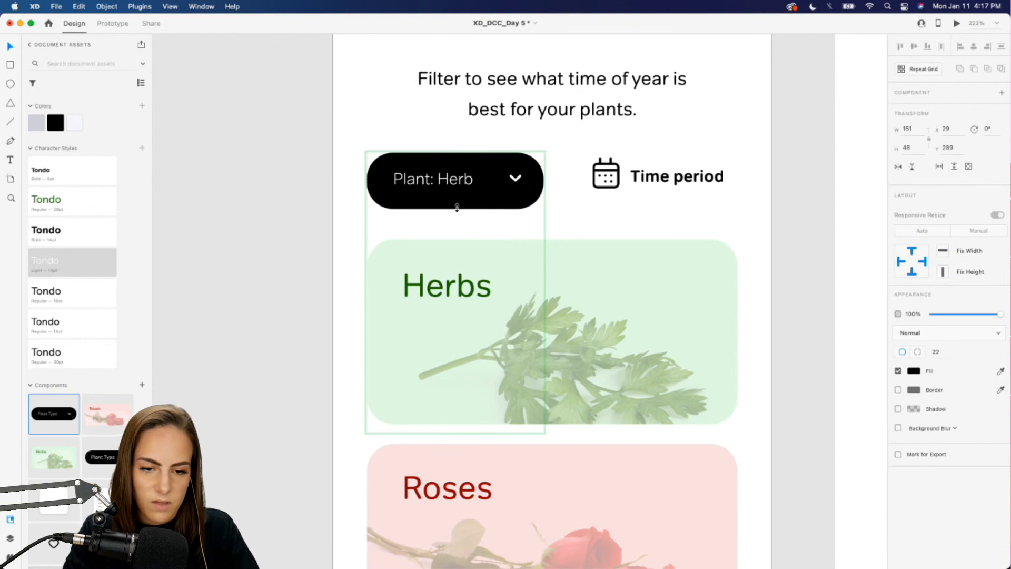
left_click(309, 210)
- Check all four dropdown states on a temporary duplicate of the Plant Type component over the Herbs card and delete the duplicate
scroll(308, 211, "down", 5)
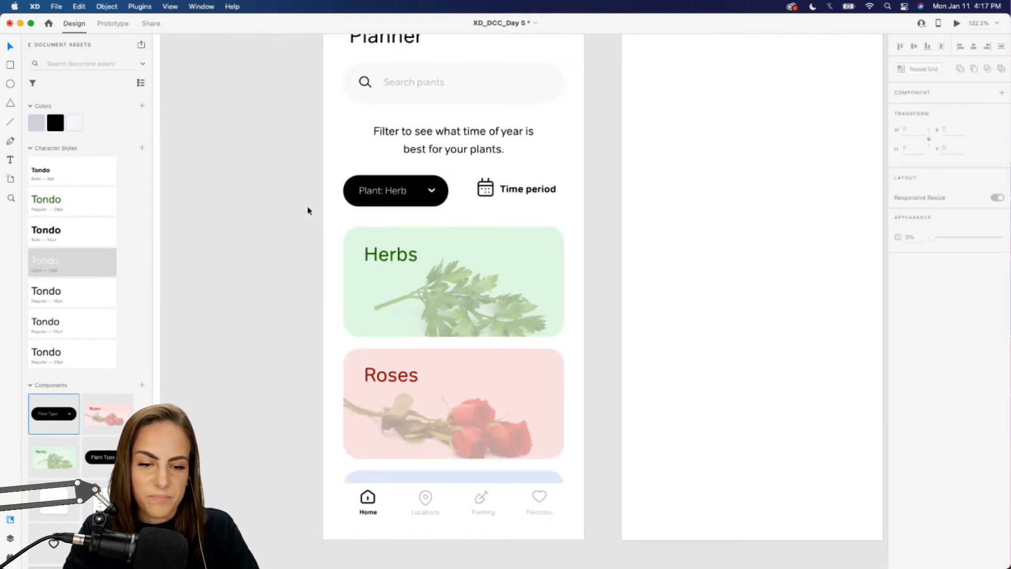
left_click(403, 202)
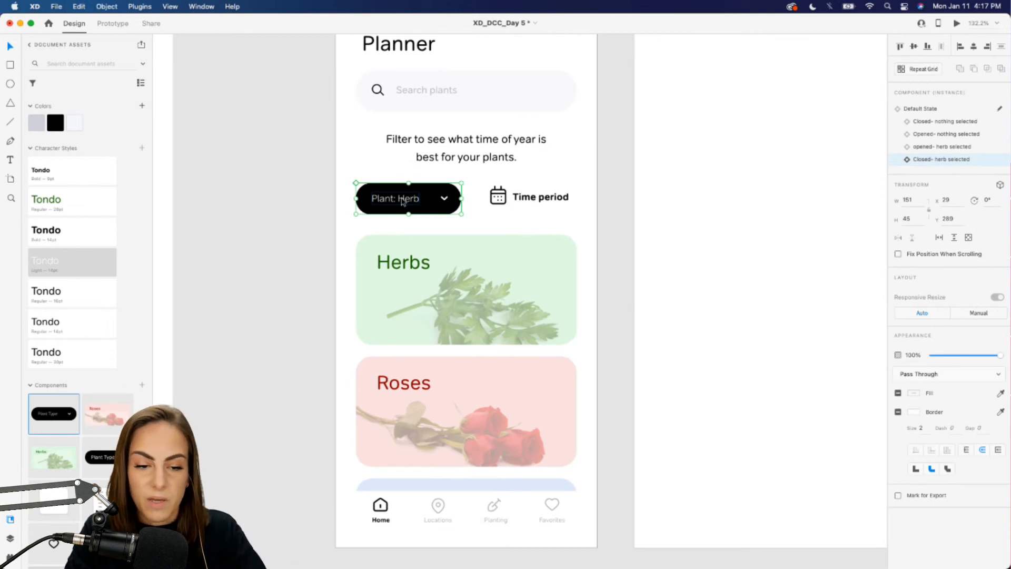
left_click_drag(403, 202, 498, 307)
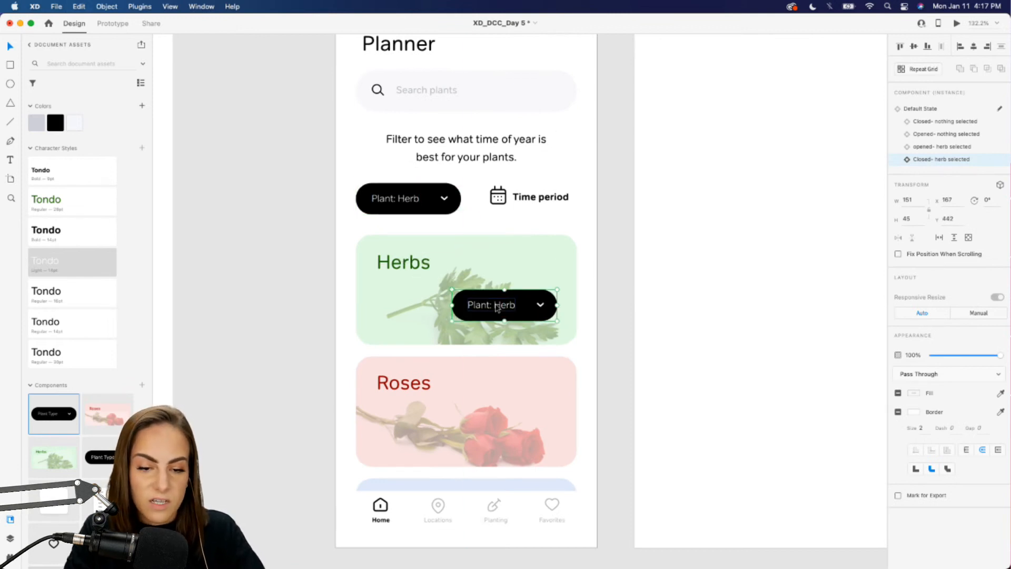
left_click(949, 147)
left_click(946, 134)
left_click(946, 121)
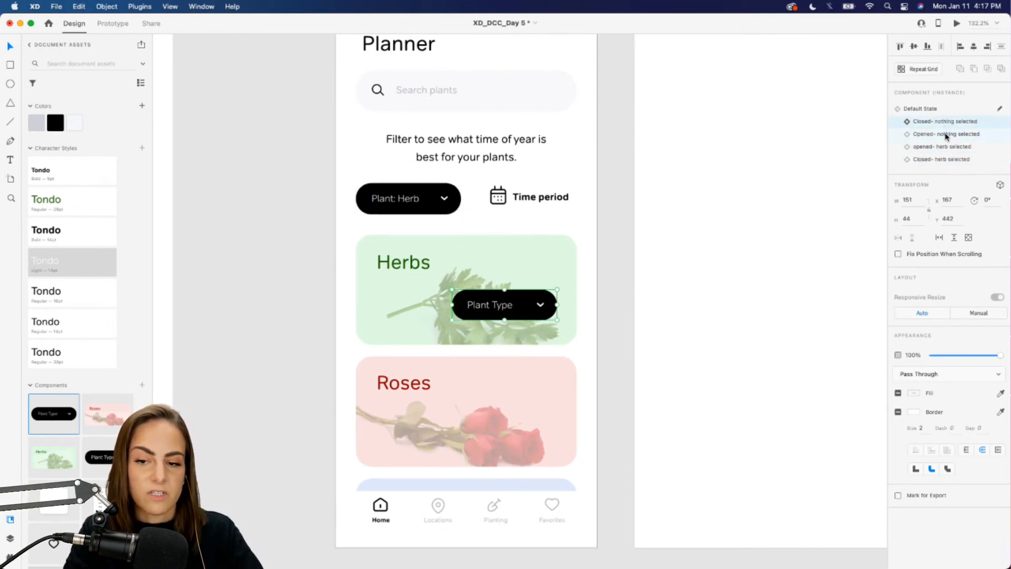
left_click(946, 134)
left_click(942, 146)
left_click(940, 159)
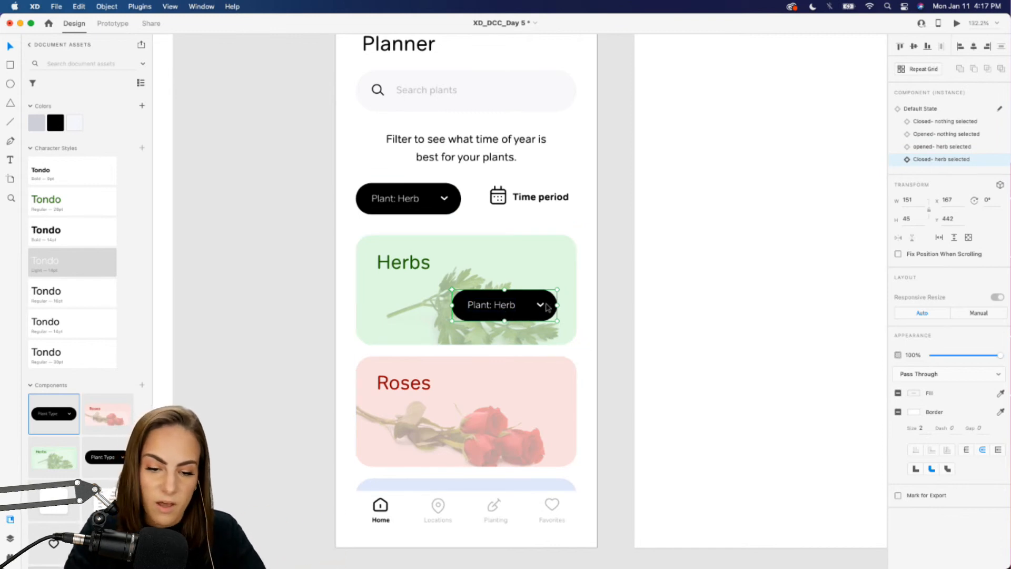
key("Delete")
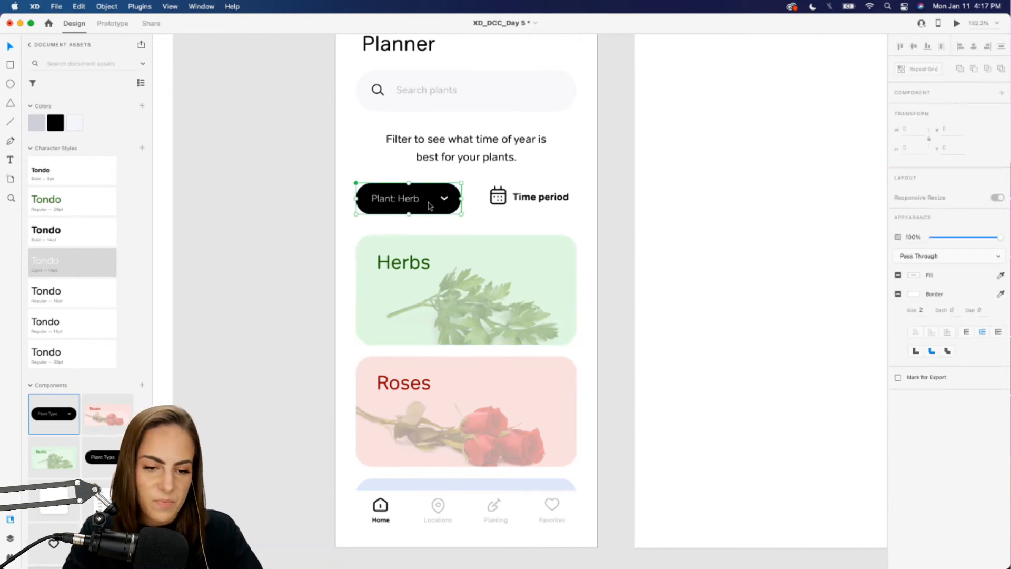
- In Prototype mode, give the component's Closed- nothing selected state a Tap interaction that auto-animates to Opened- nothing selected
left_click(943, 122)
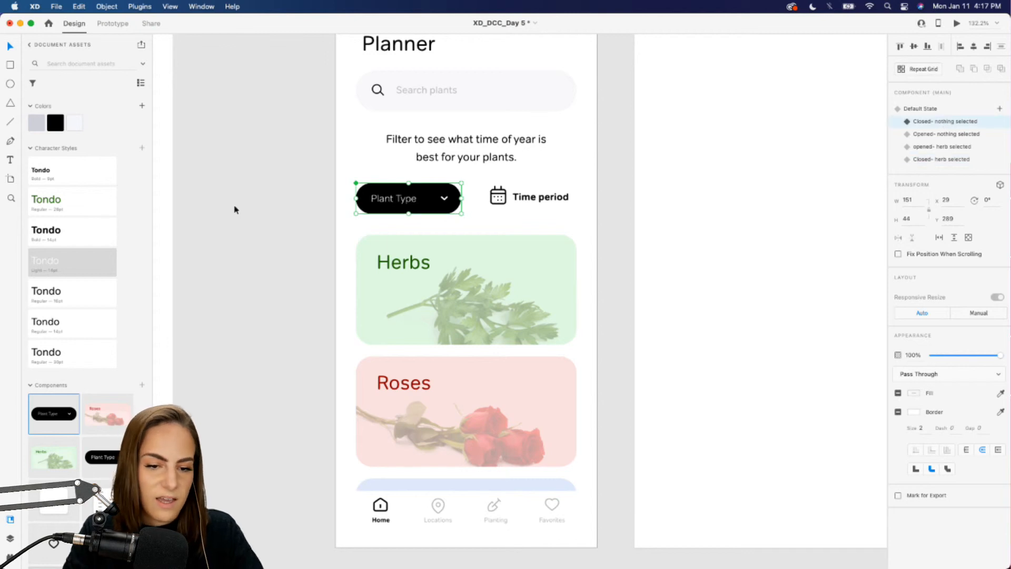
left_click(114, 25)
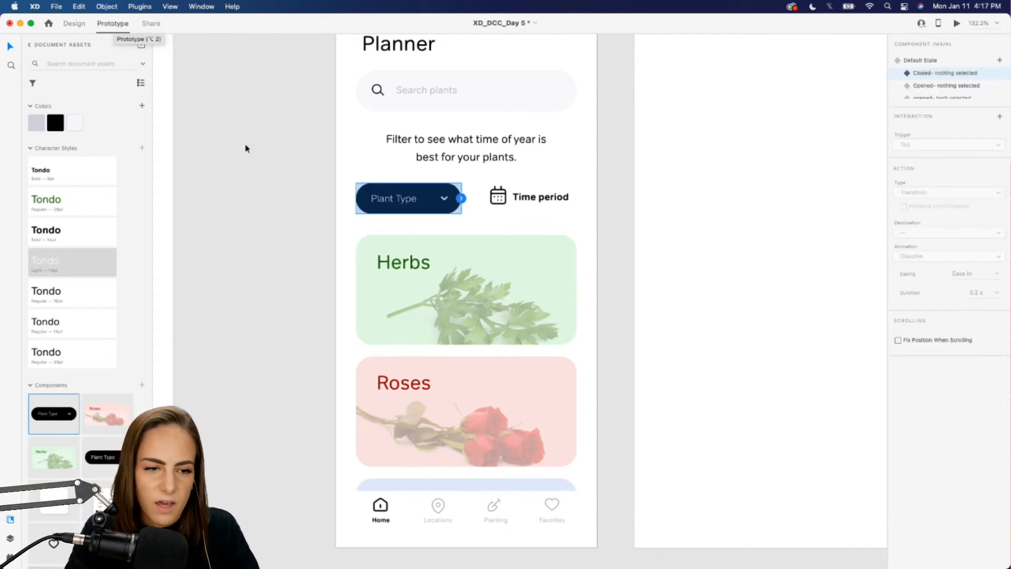
scroll(251, 144, "up", 5)
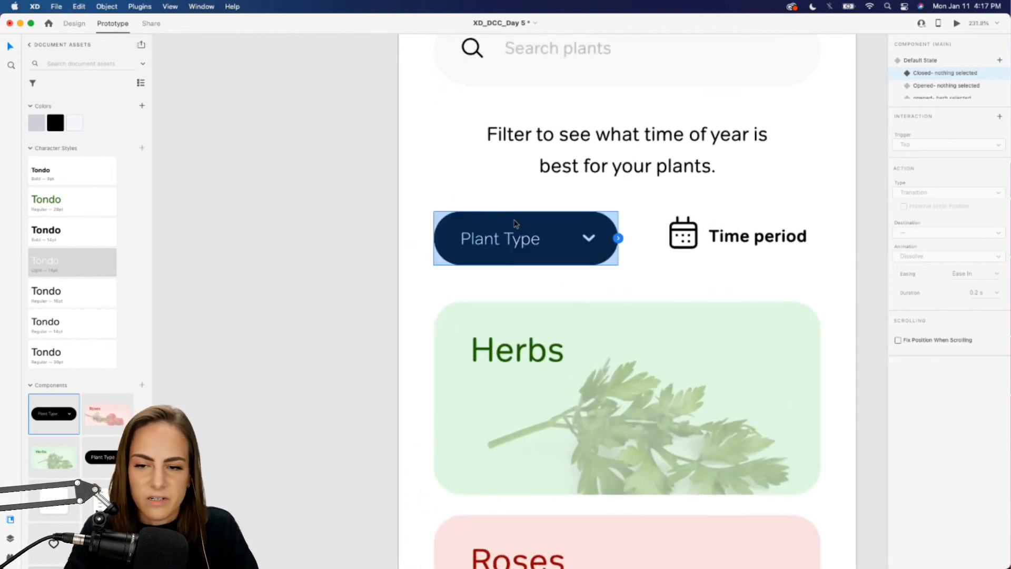
scroll(516, 223, "down", 2)
scroll(515, 223, "right", 3)
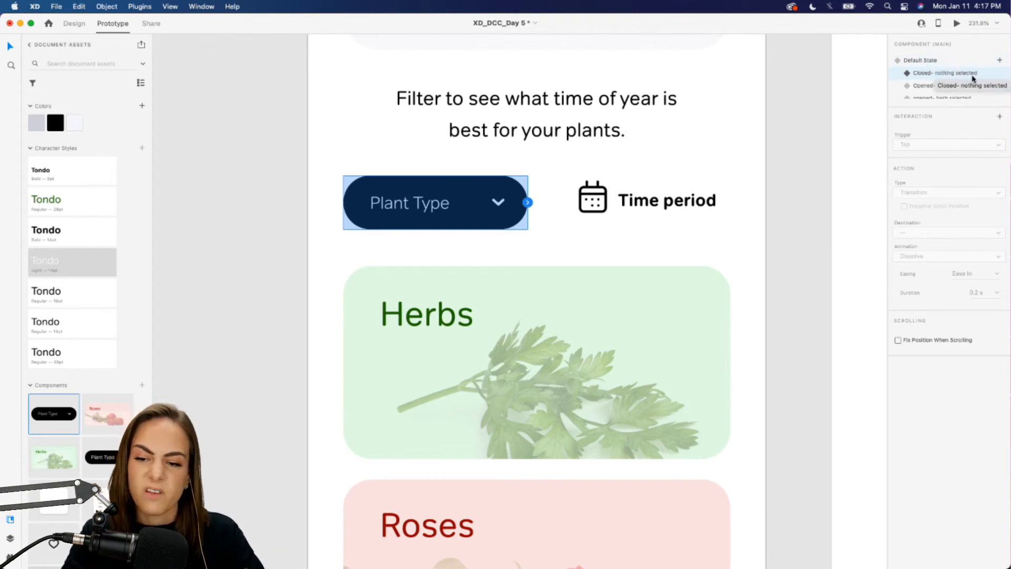
left_click(999, 118)
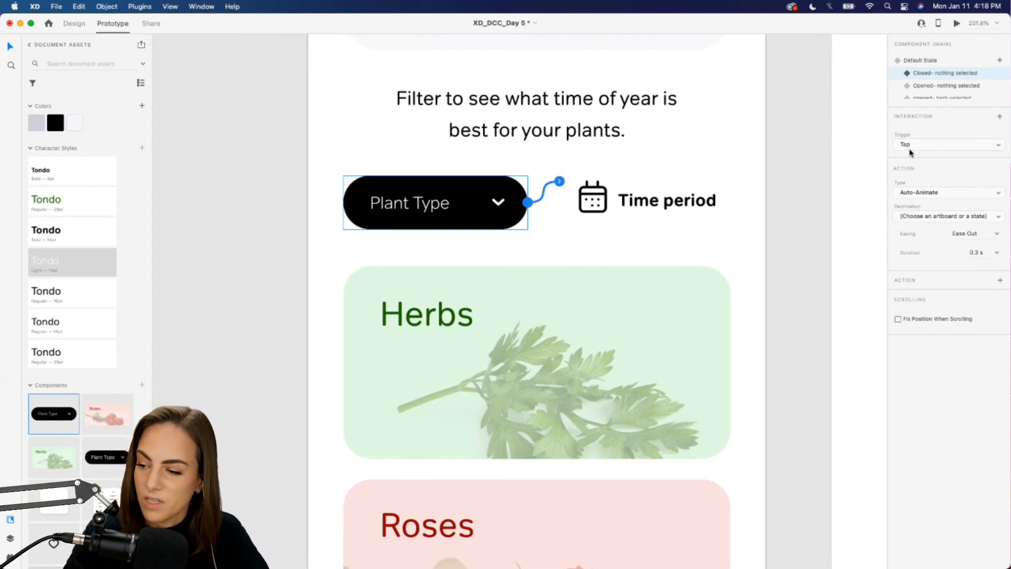
left_click(940, 217)
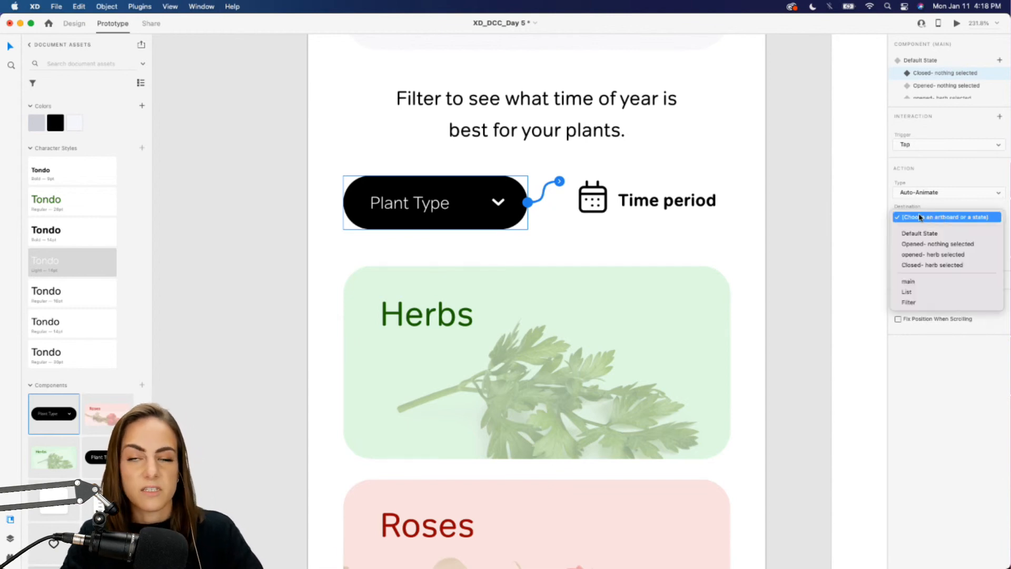
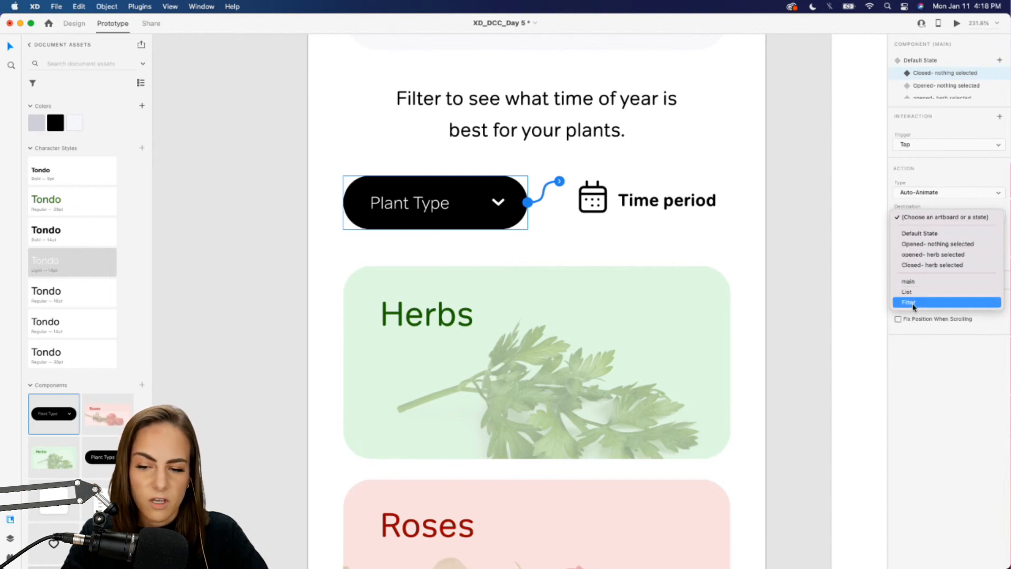
left_click(950, 245)
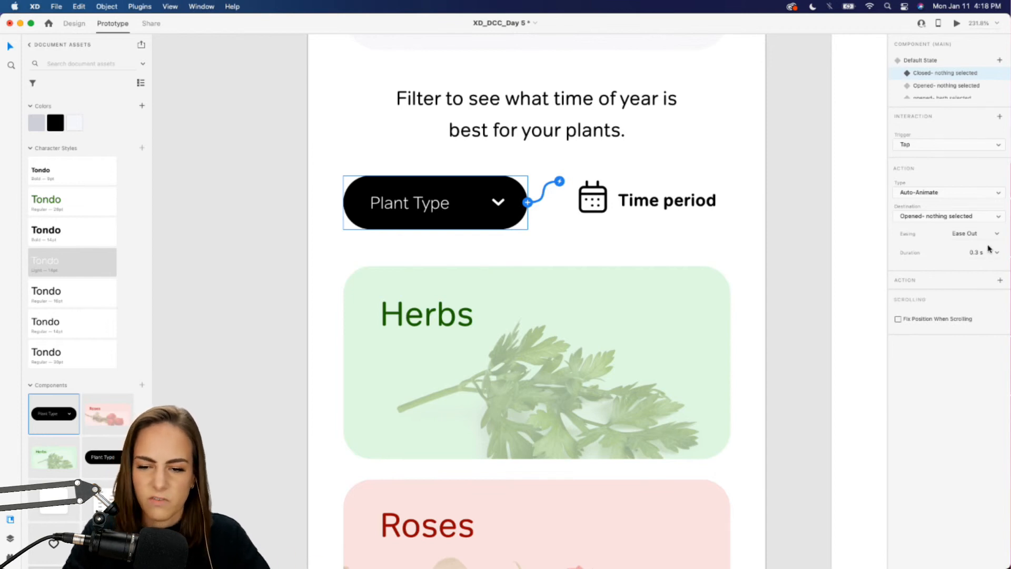
- Give the Opened- nothing selected state a Tap interaction that auto-animates to the opened- herb selected state
left_click(930, 86)
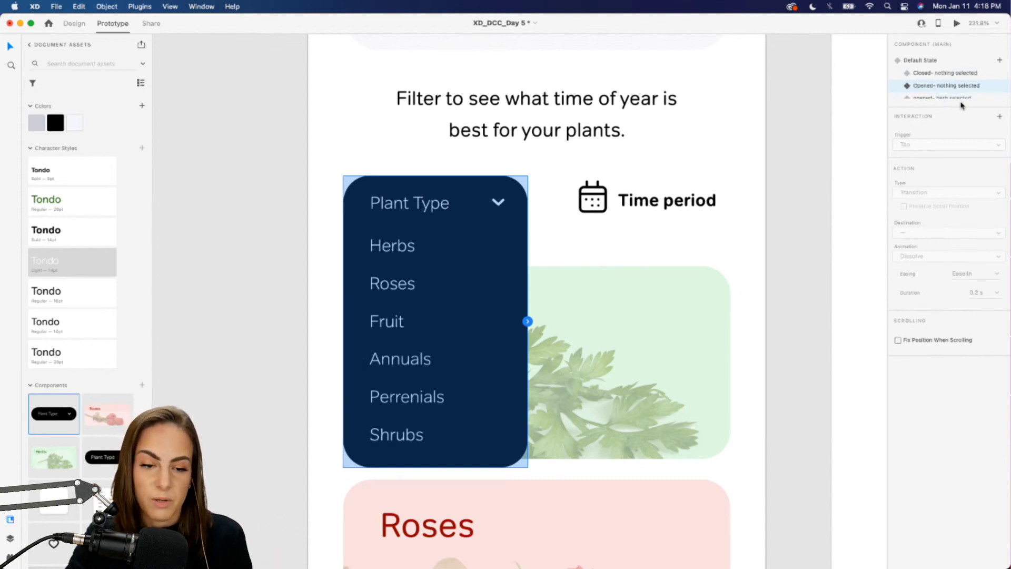
left_click(999, 117)
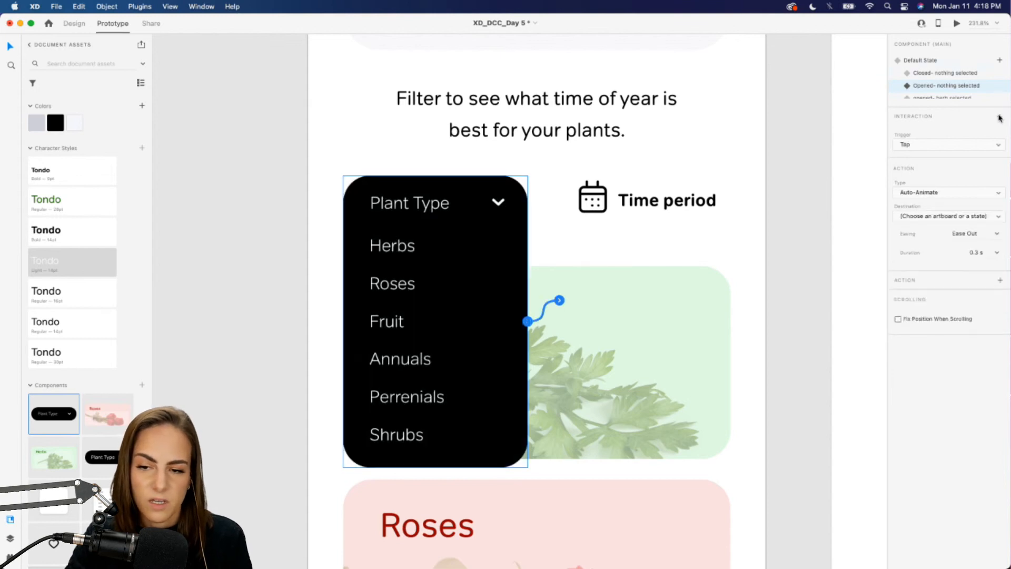
left_click(926, 220)
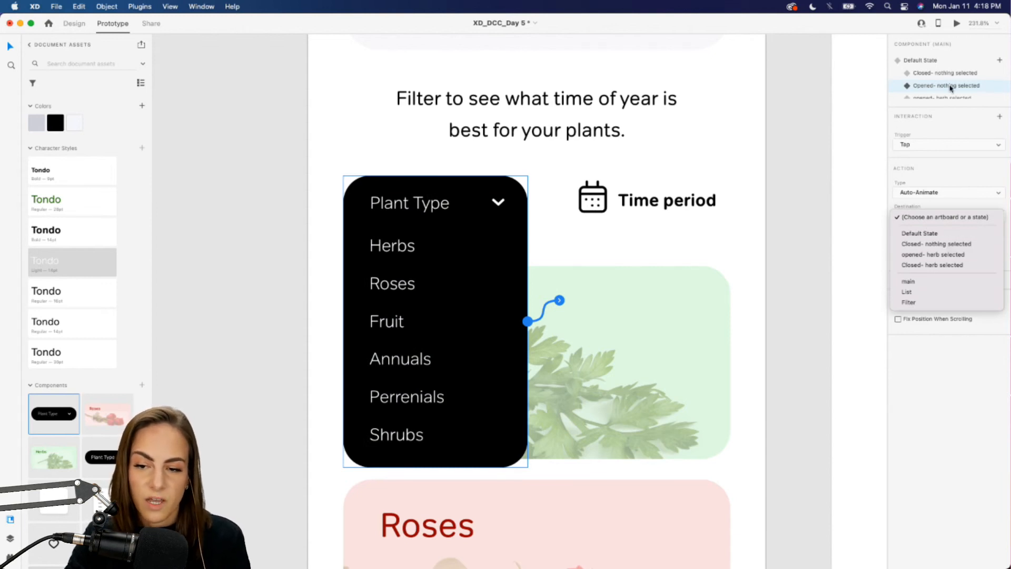
left_click(950, 255)
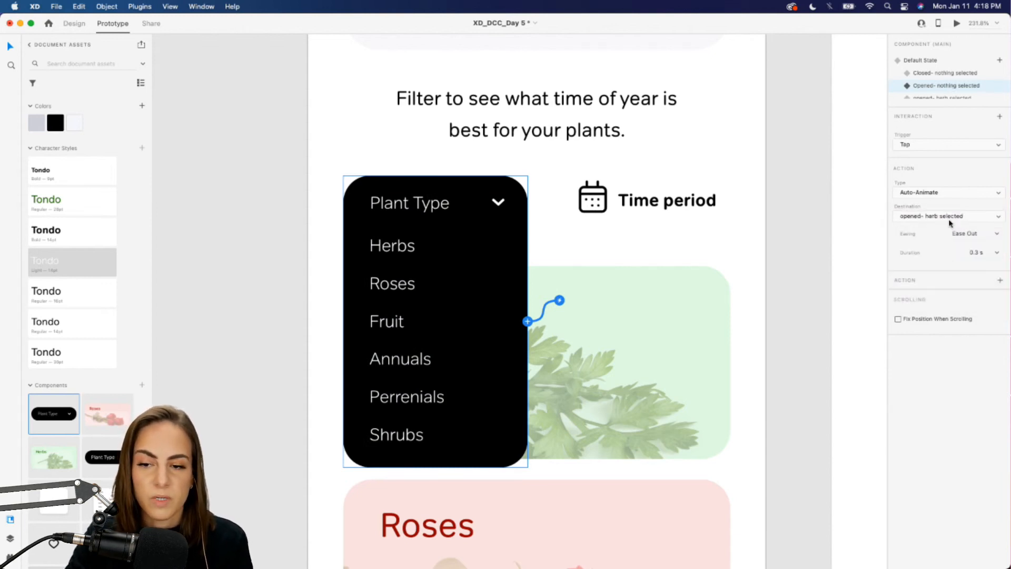
scroll(946, 79, "down", 1)
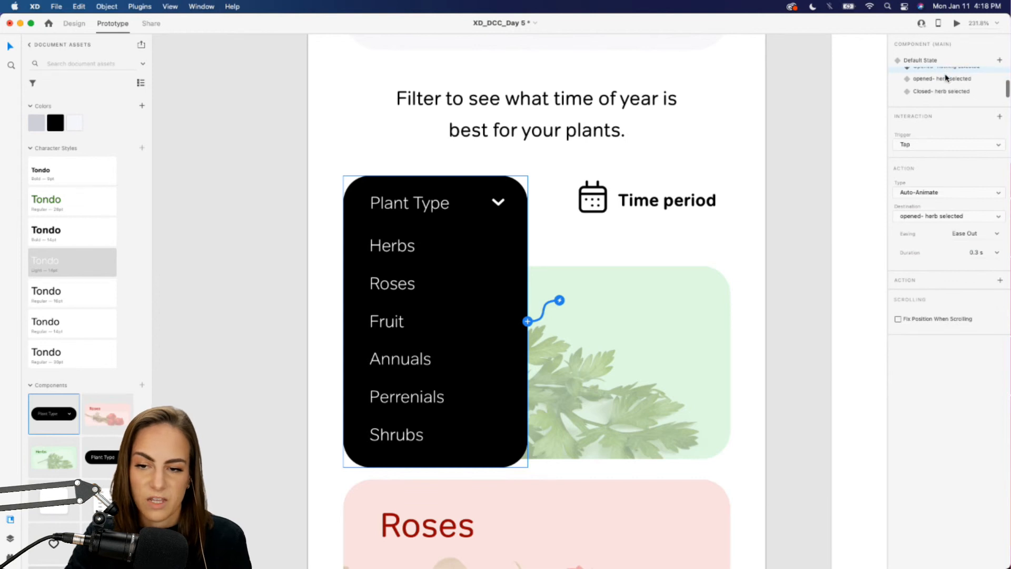
left_click(942, 80)
left_click(1000, 117)
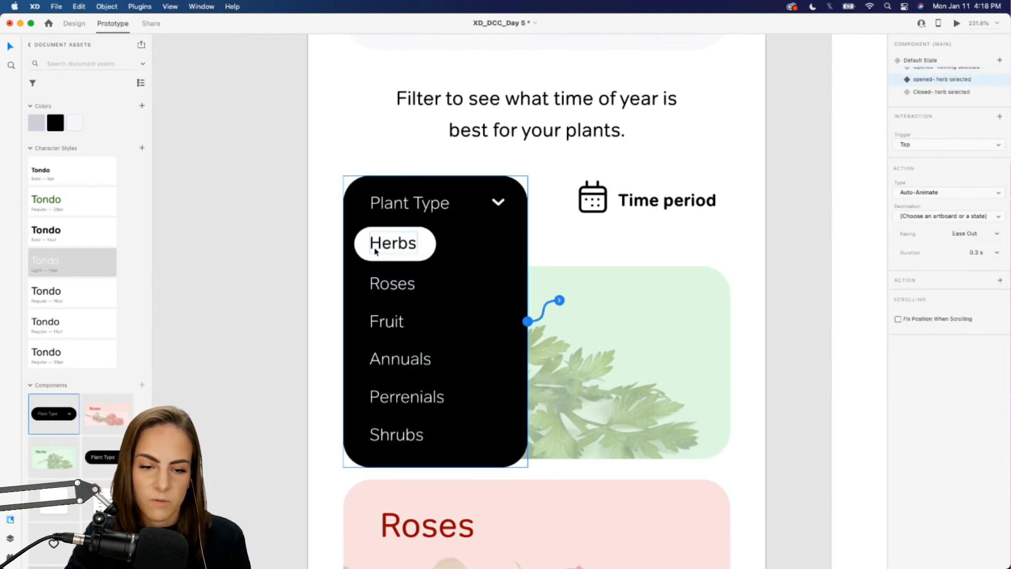
left_click(800, 219)
- Rename the blank Filter artboard beside Home – 1 as "Filter 2"
key("super+minus")
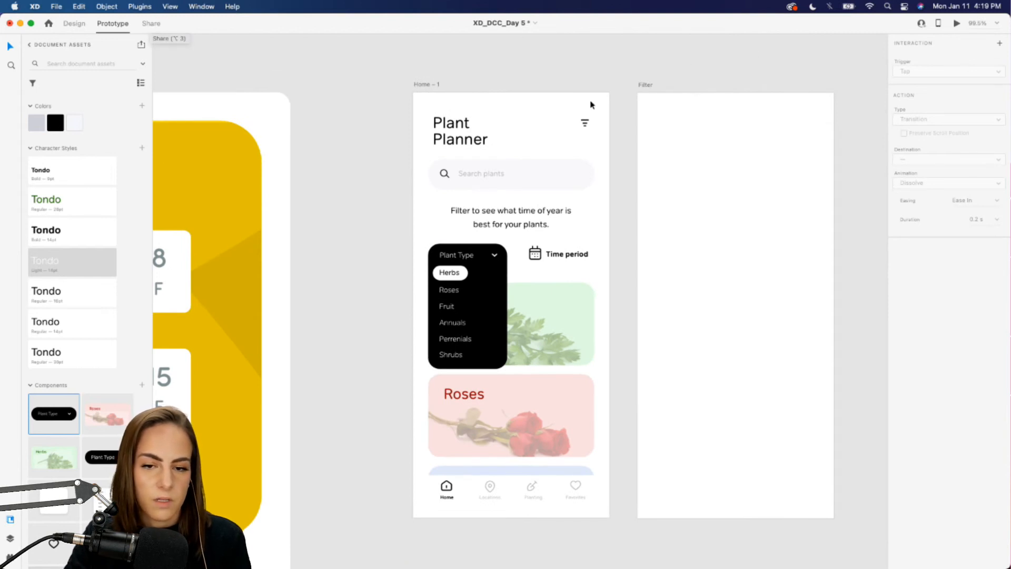
double_click(646, 84)
key("Right")
type("2")
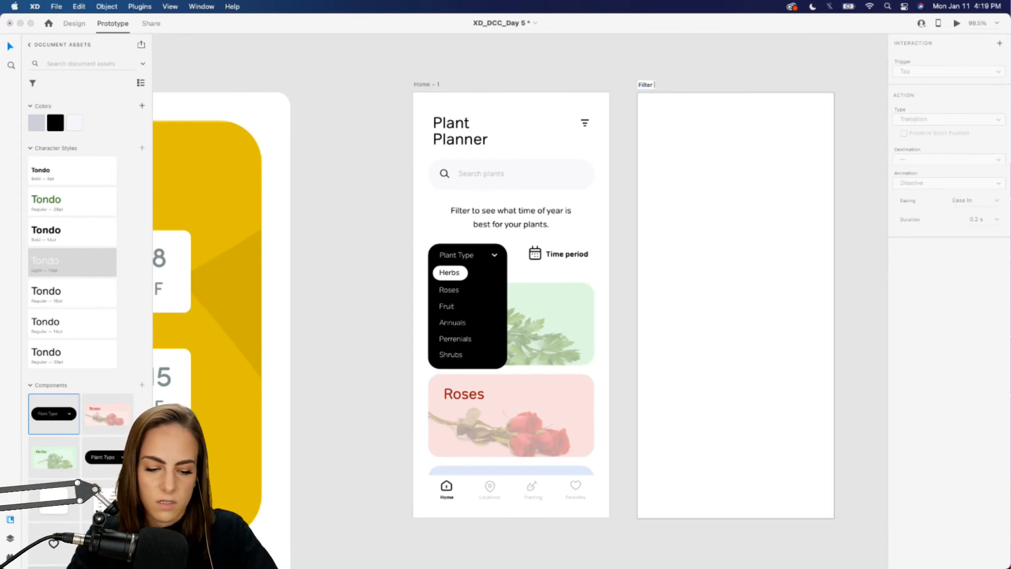
key("Return")
- Give the dropdown's opened- herb selected state a Tap interaction that auto-animates to the Filter 2 artboard
left_click(463, 268)
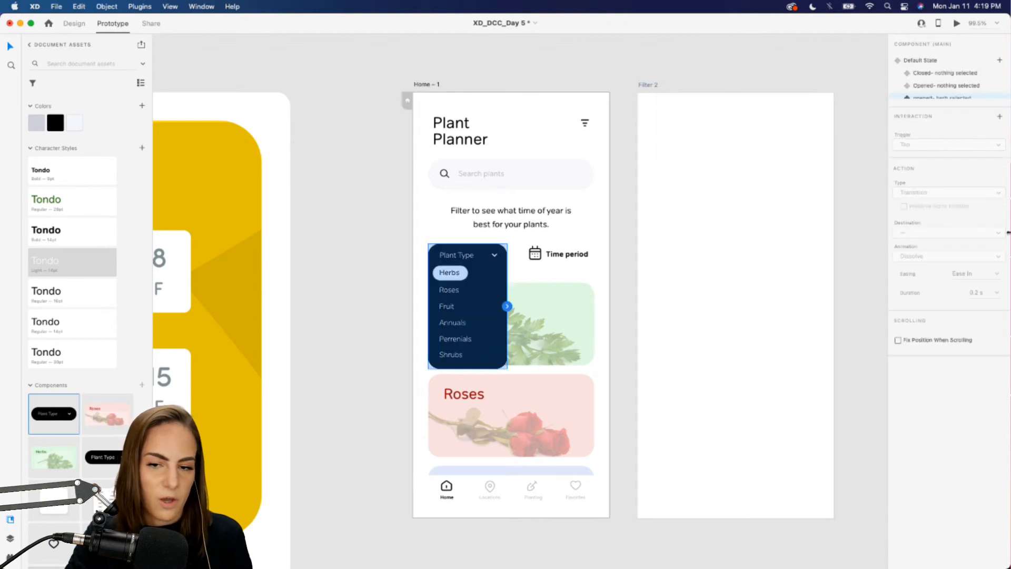
scroll(989, 74, "down", 2)
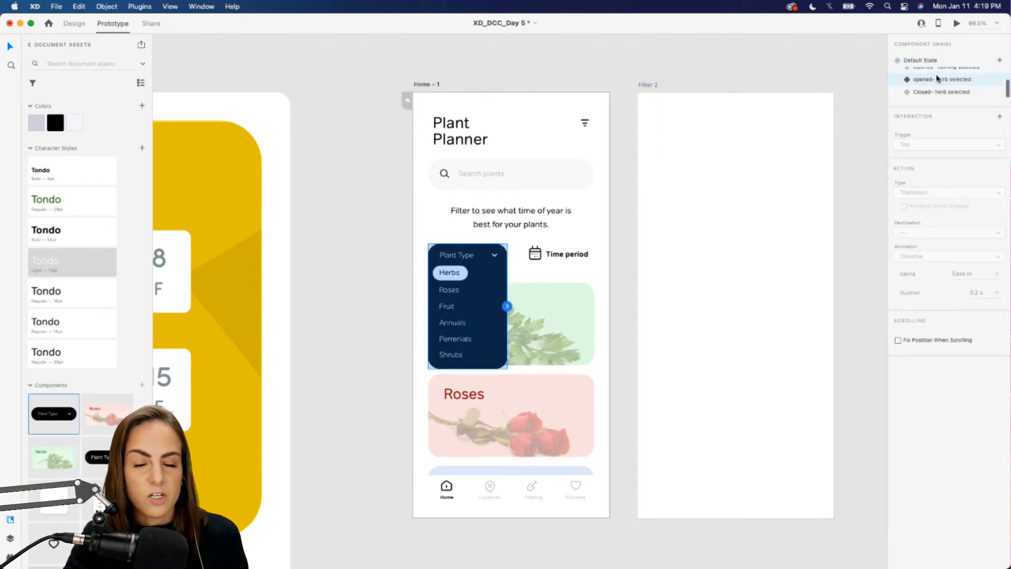
left_click(999, 116)
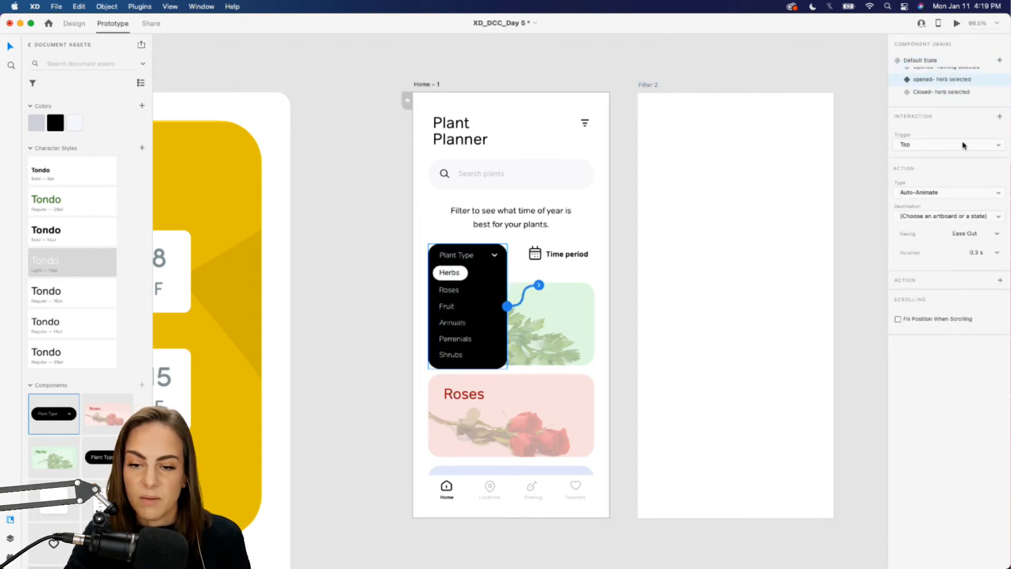
left_click(938, 216)
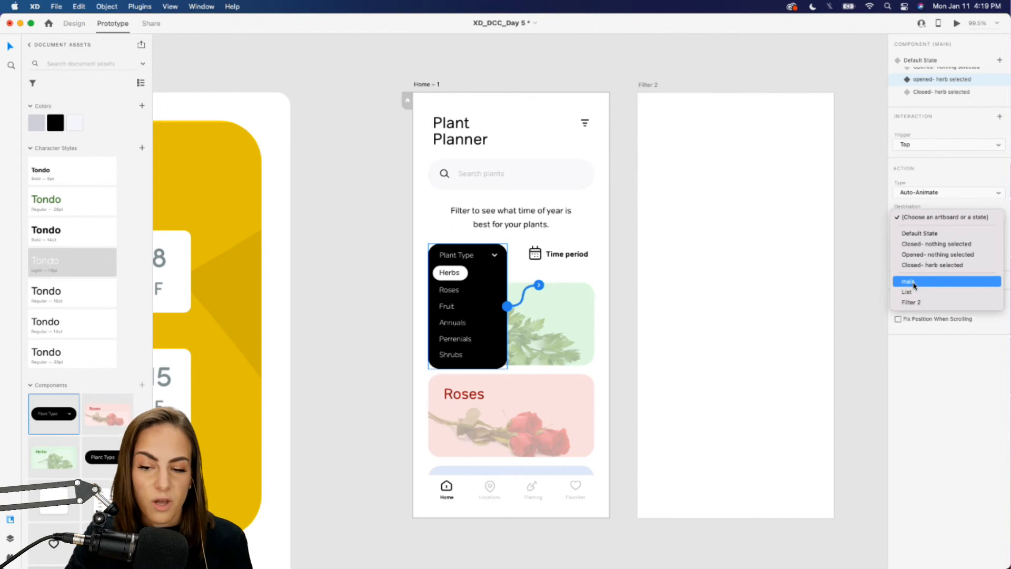
left_click(928, 305)
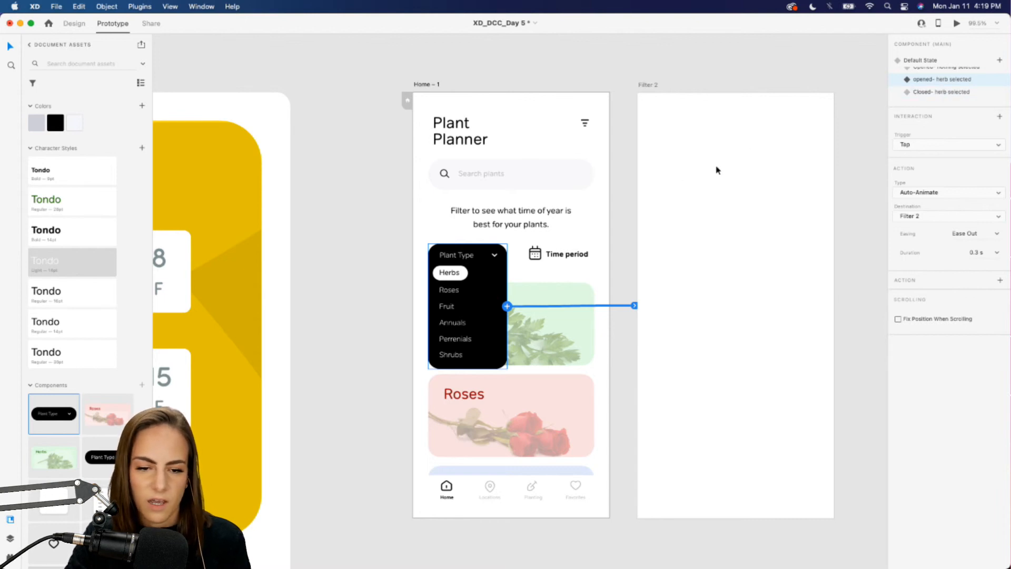
- In Design mode, return the dropdown on Home – 1 to its Closed- nothing selected state
scroll(964, 78, "up", 2)
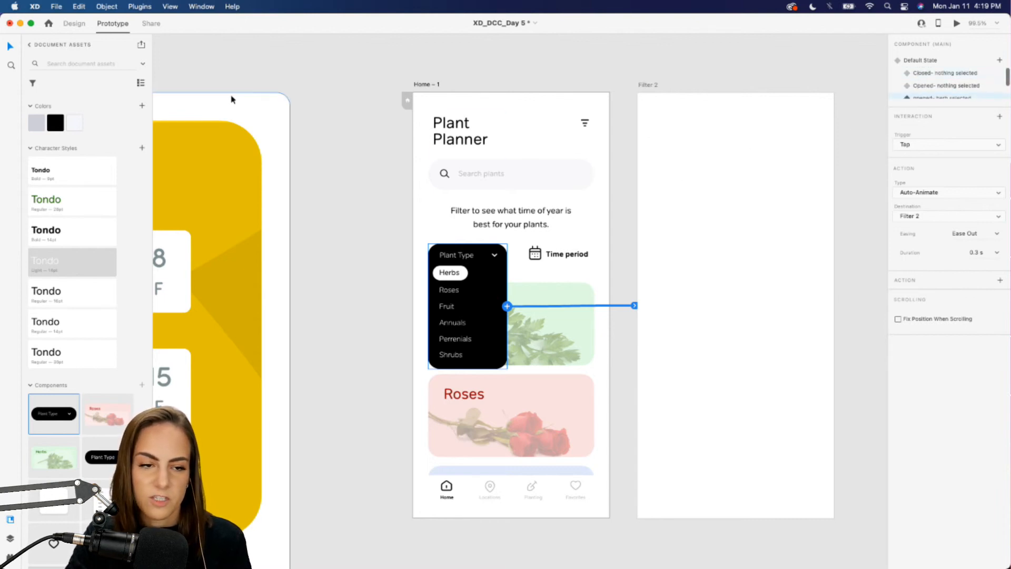
left_click(79, 25)
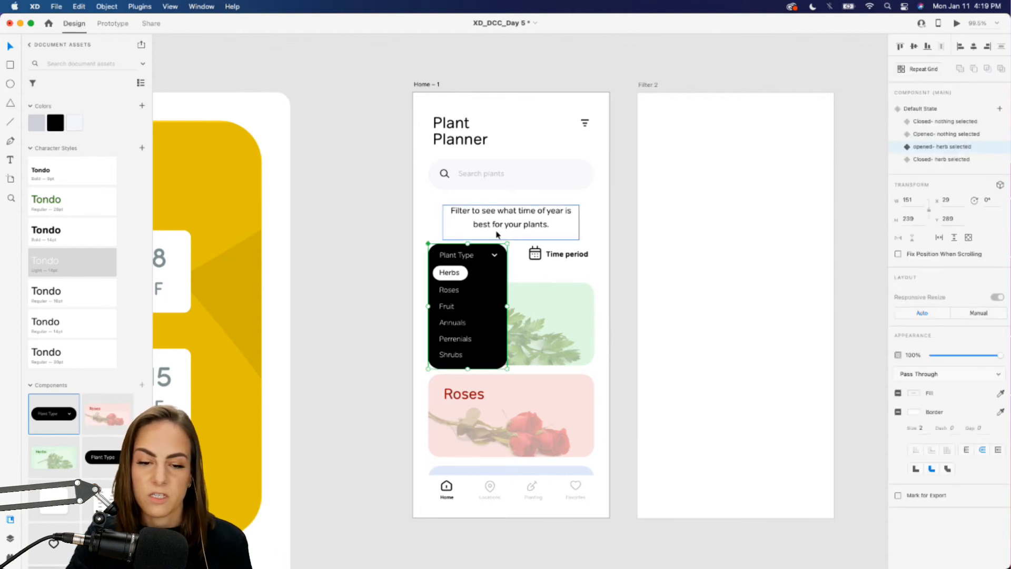
left_click(943, 122)
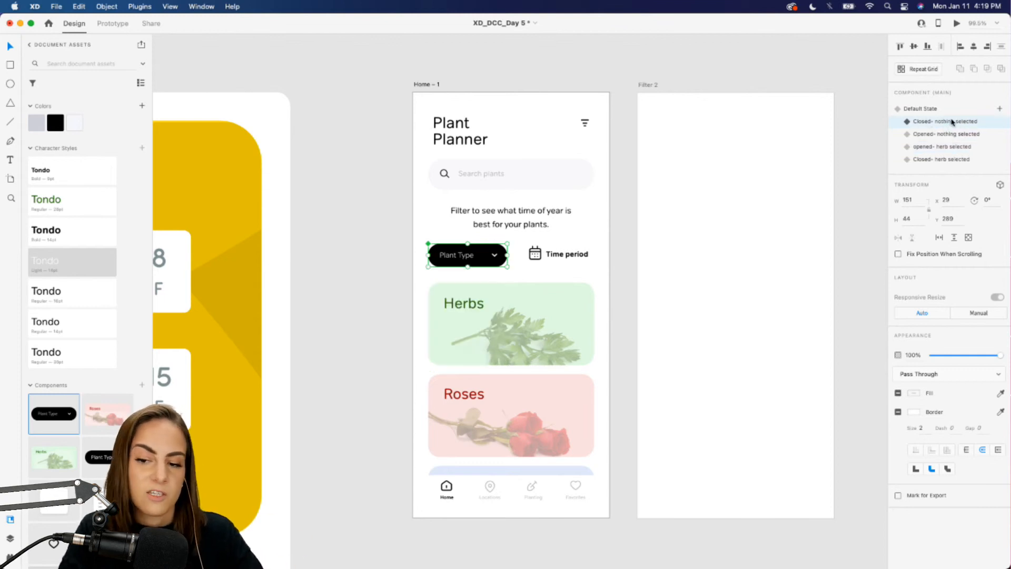
- Preview the prototype, testing the Plant Type dropdown through opening, herb selection and the transition to Filter 2, and close the preview
left_click(956, 23)
scroll(399, 77, "right", 5)
left_click_drag(603, 77, 635, 67)
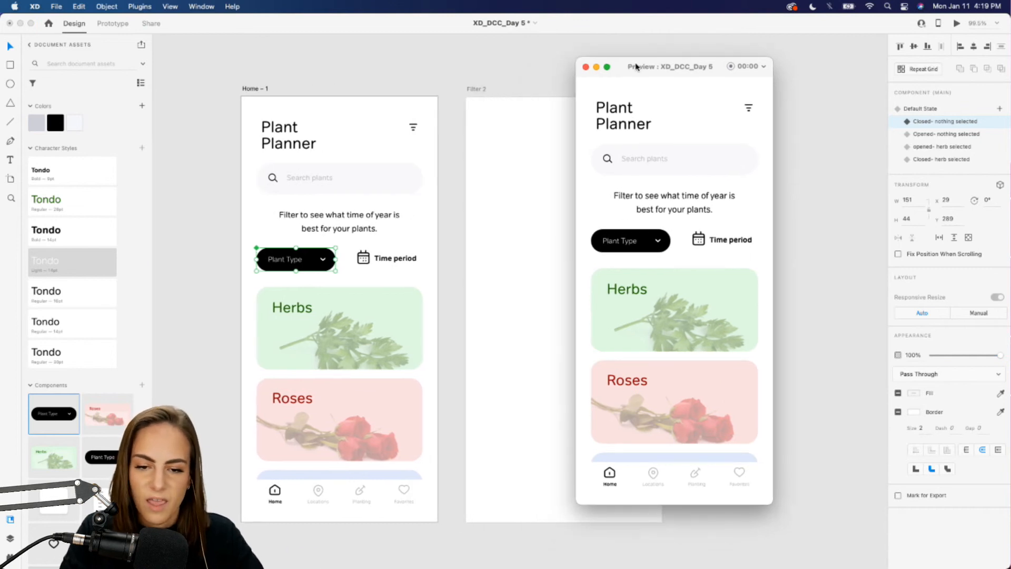
left_click(627, 240)
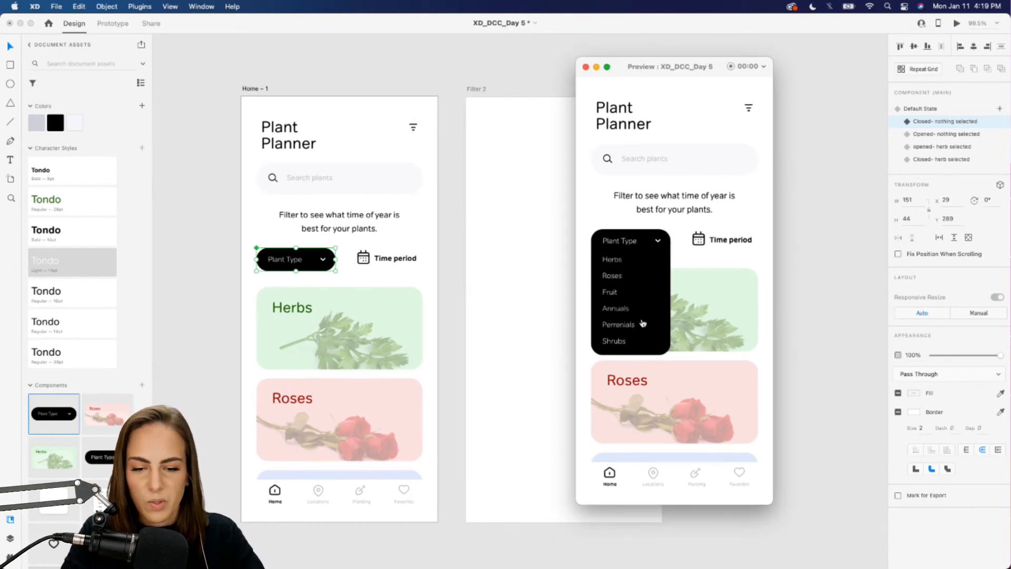
left_click(615, 262)
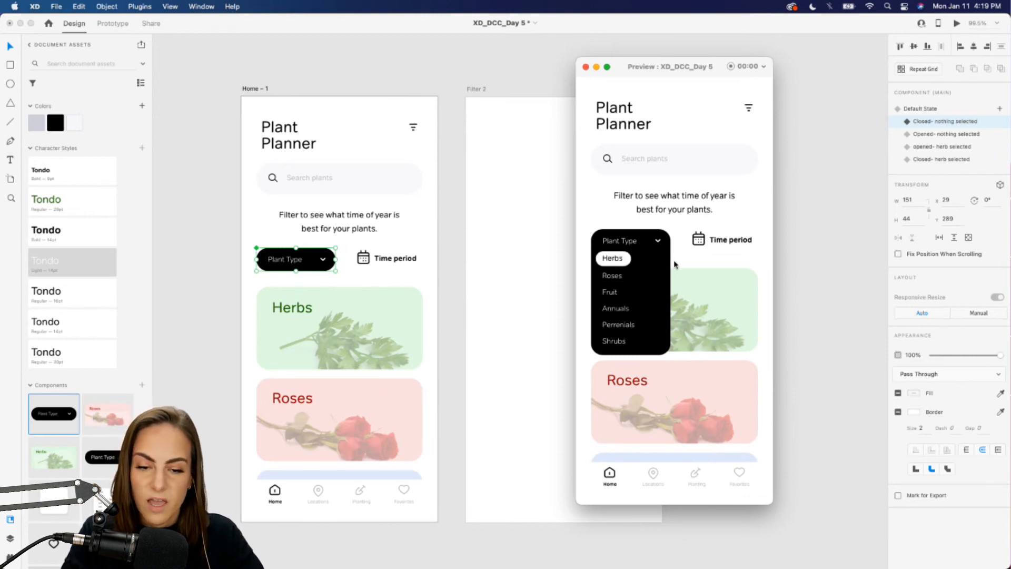
left_click(631, 241)
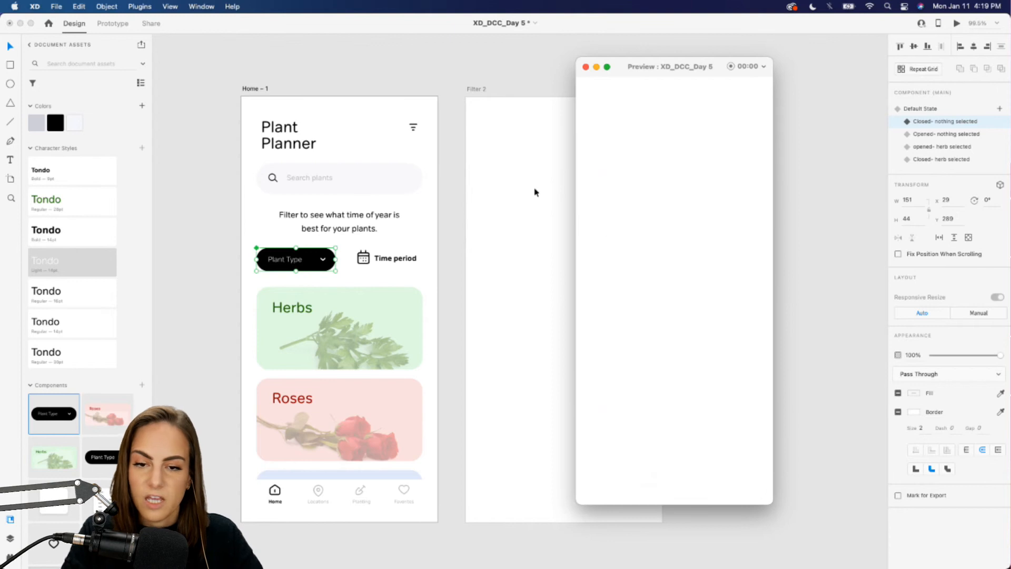
left_click(586, 67)
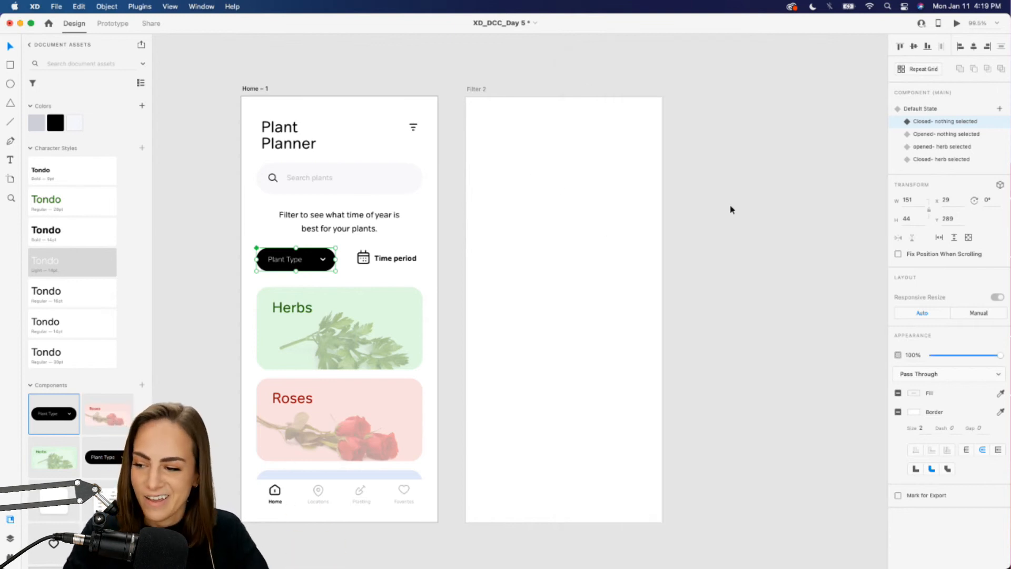
- Copy the "Plant Planner" title from Home – 1 to the same place on the Filter 2 artboard
left_click(715, 248)
scroll(658, 200, "down", 1)
scroll(658, 200, "right", 1)
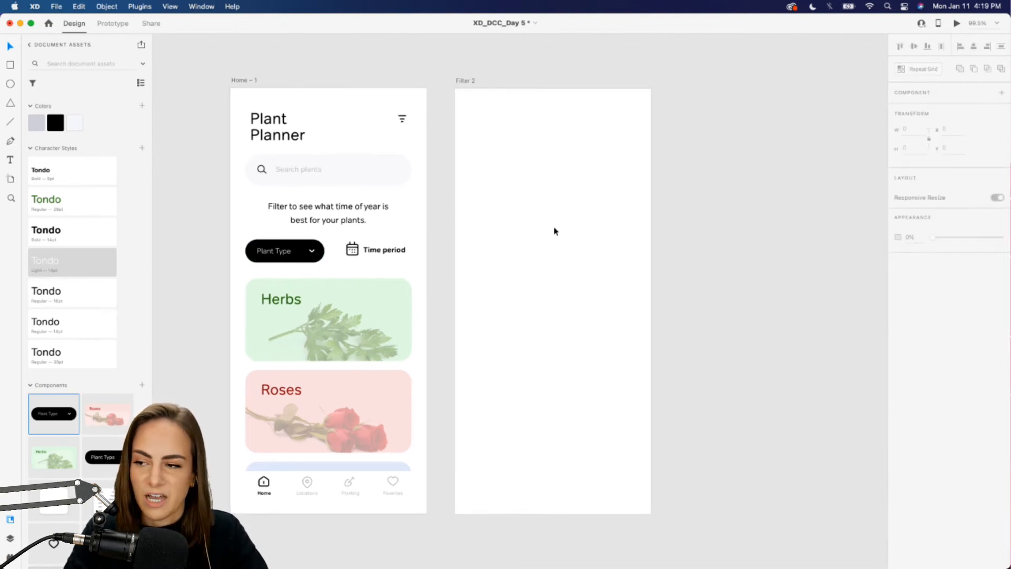
left_click(291, 135)
key("super+c")
left_click(485, 131)
key("super+v")
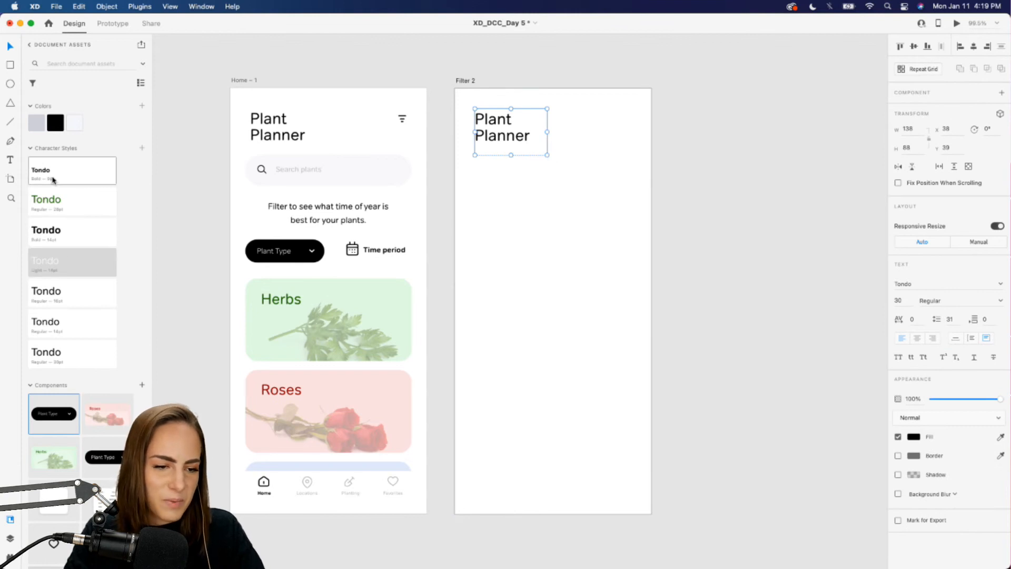
- Apply the Tondo Regular 16pt character style to the copied title, join it onto one line and set it to auto width
left_click(55, 302)
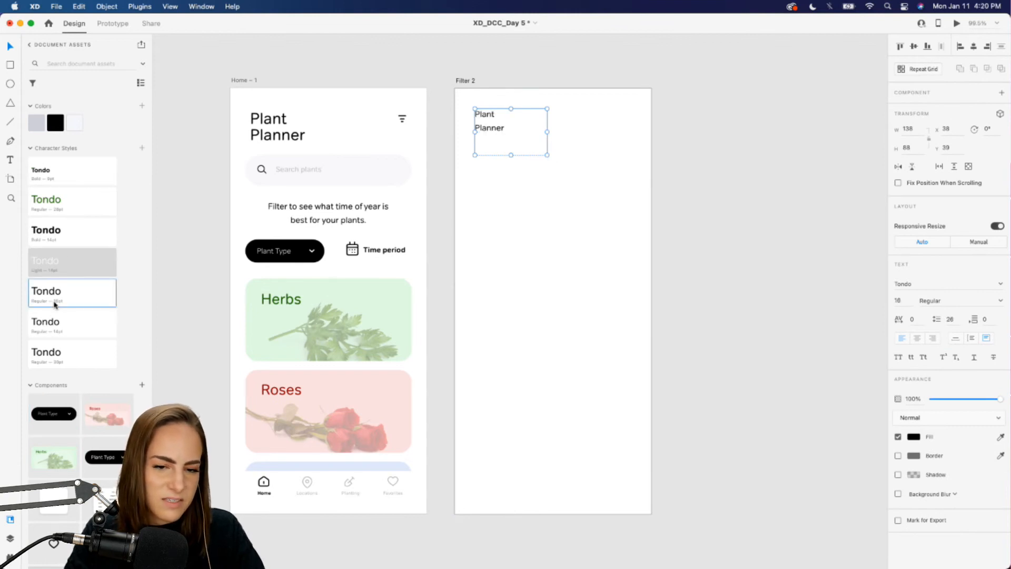
double_click(488, 130)
left_click(475, 128)
key("BackSpace")
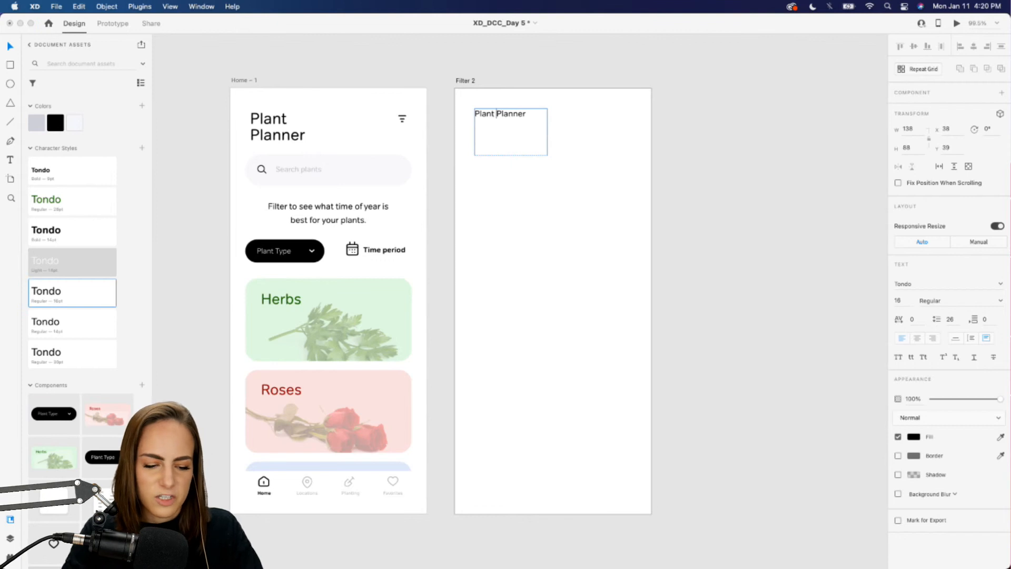
key("Escape")
left_click(955, 337)
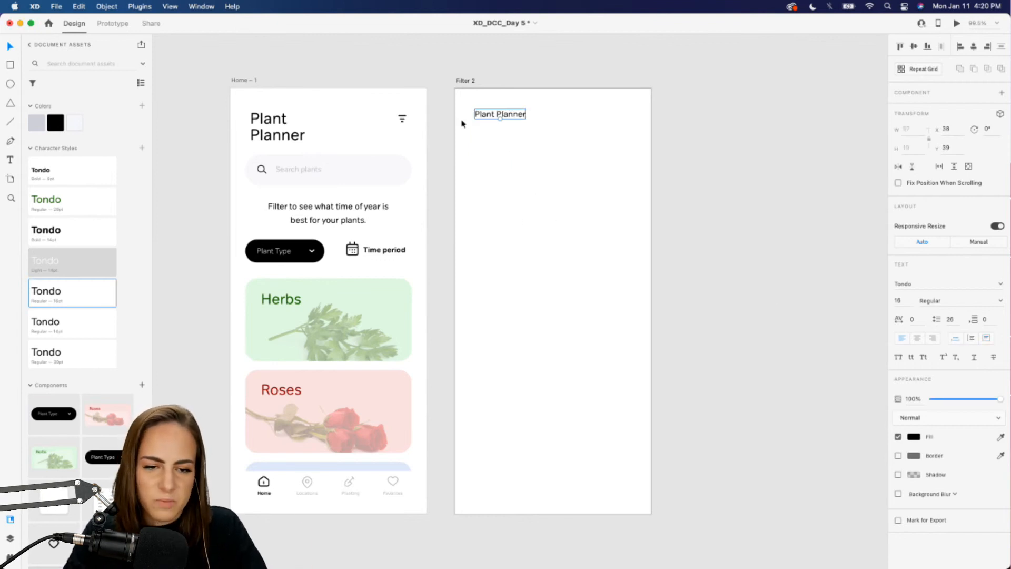
- Copy the filter icon from Home – 1 to Filter 2 and move the small title down to Y 45
left_click(402, 117)
key("super+c")
left_click(621, 124)
key("super+v")
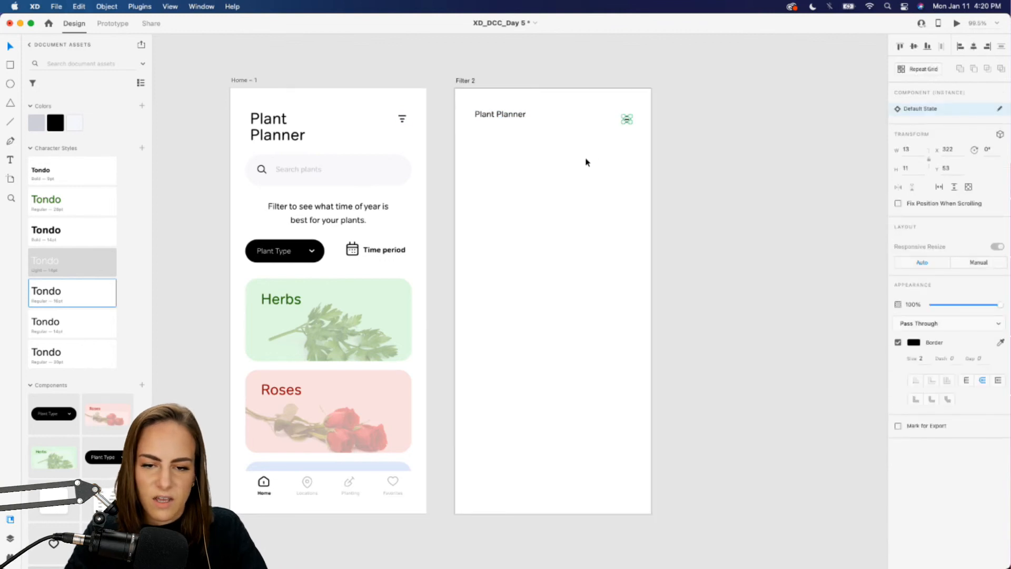
left_click(586, 162)
left_click(507, 116)
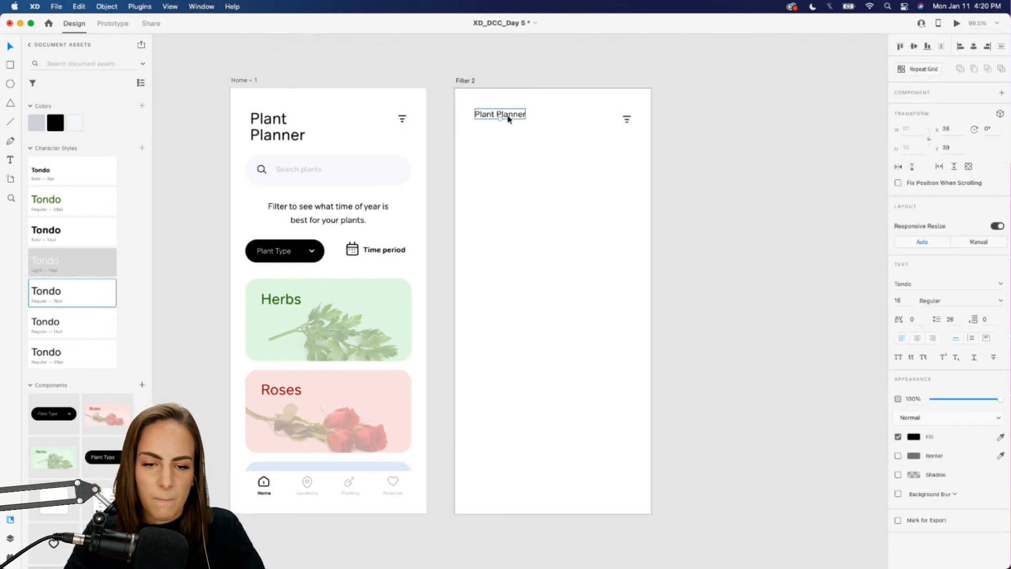
left_click_drag(507, 115, 508, 122)
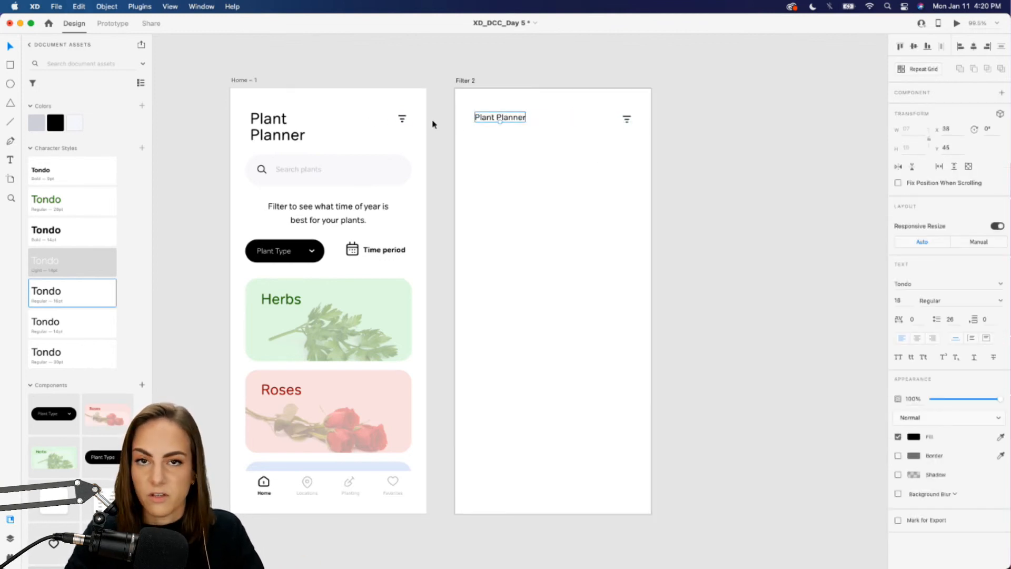
- Copy the search bar to Filter 2 and move it up beneath the title, to about Y 91
left_click(336, 168)
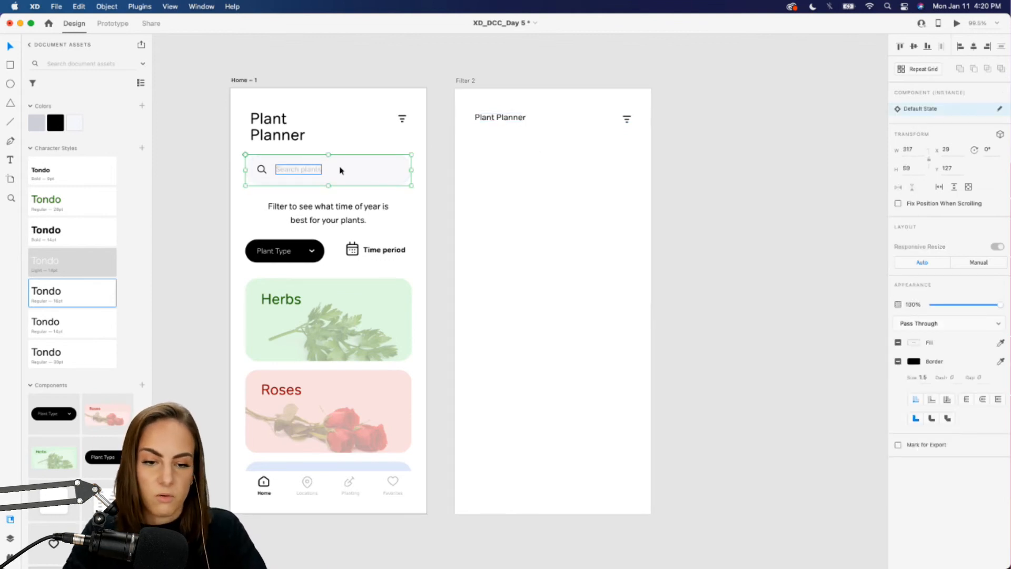
left_click(614, 217)
key("super+v")
left_click_drag(571, 176, 571, 153)
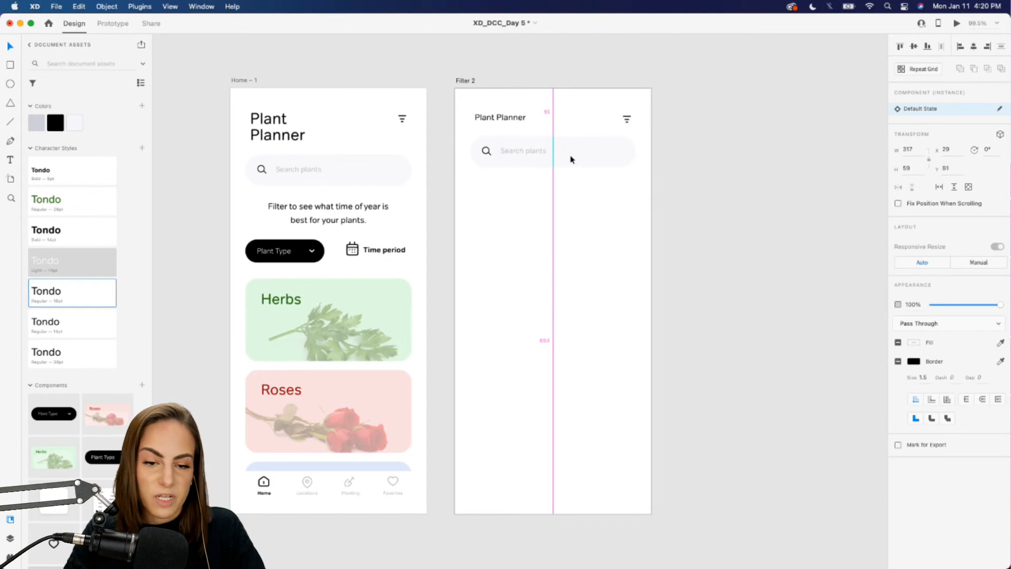
left_click(548, 228)
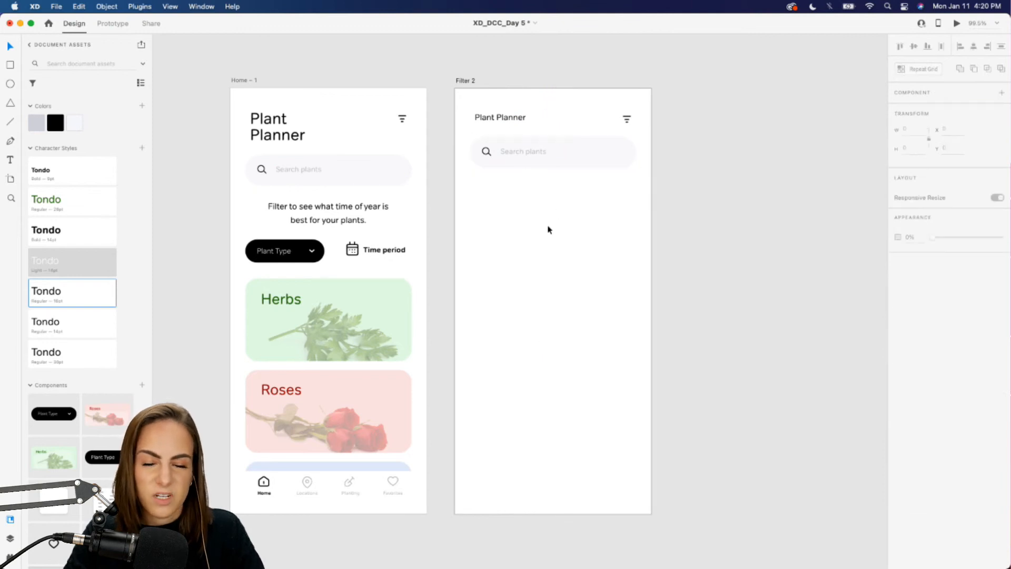
- Copy the Plant Type dropdown and Time period filter to Filter 2 and move them up below the search bar, at Y 179
left_click(323, 211)
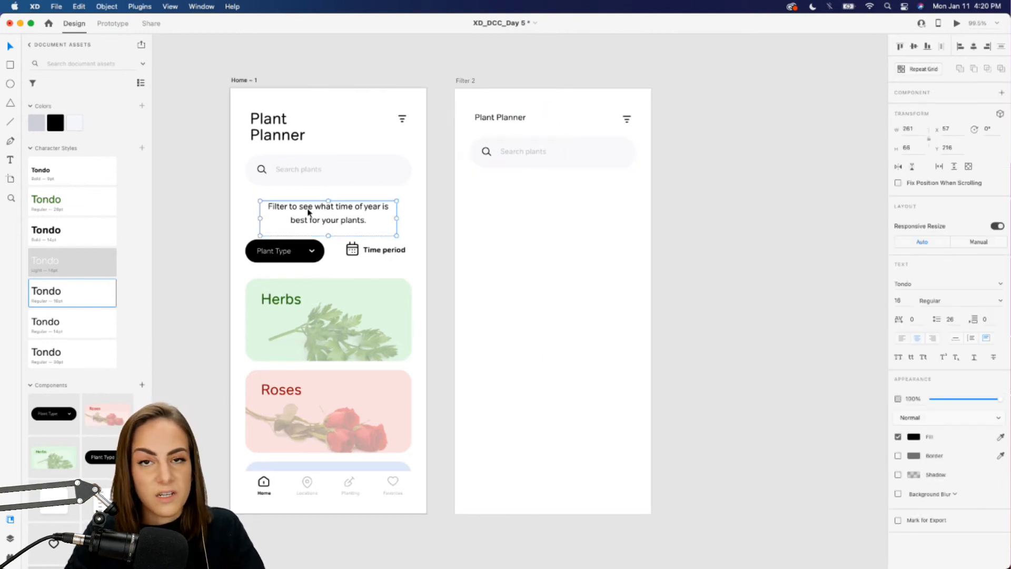
left_click_drag(419, 257, 296, 247)
left_click(559, 224)
key("super+v")
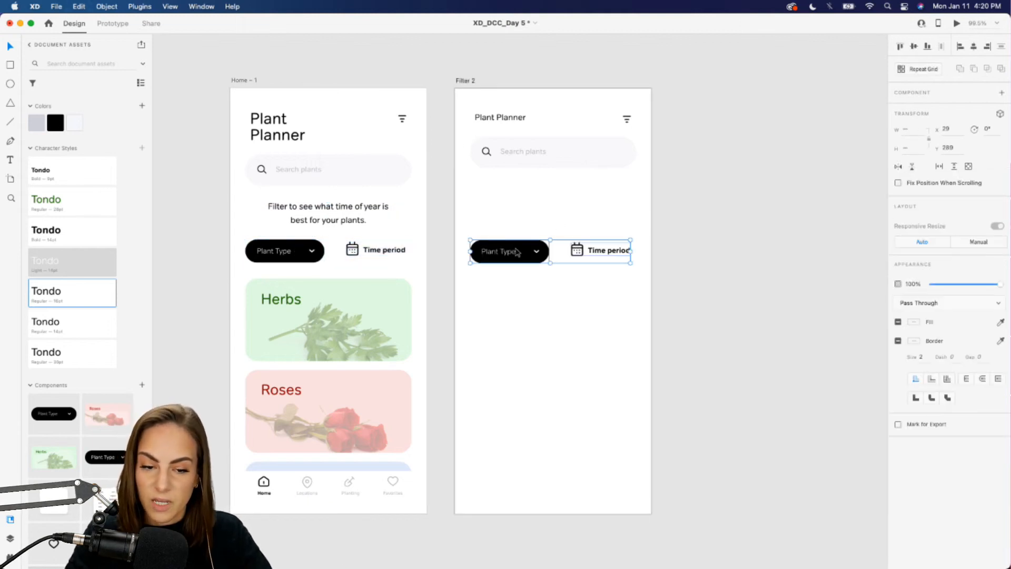
left_click_drag(515, 250, 520, 199)
left_click(527, 274)
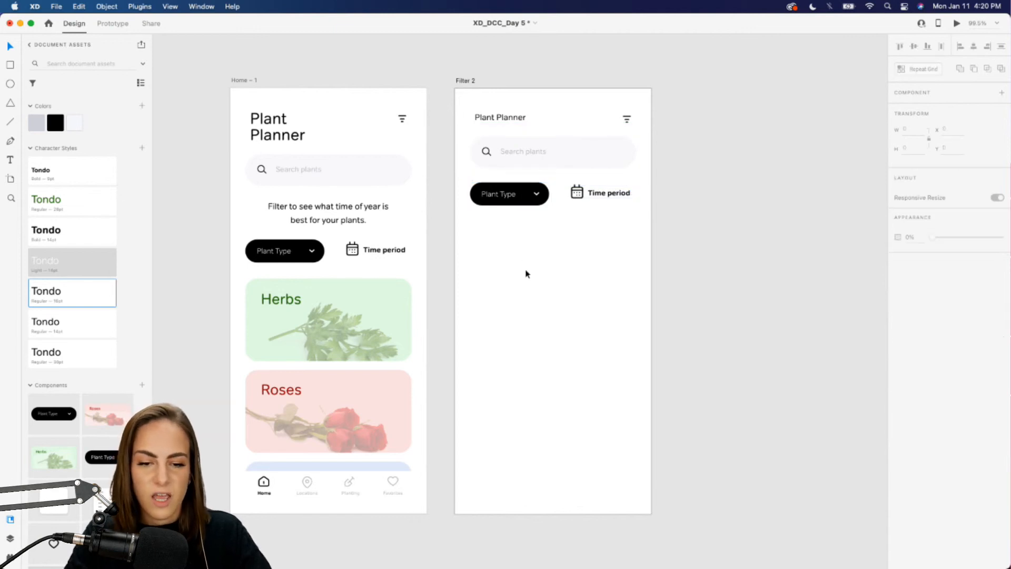
- Switch the dropdown on Filter 2 to its Closed- herb selected state
double_click(528, 200)
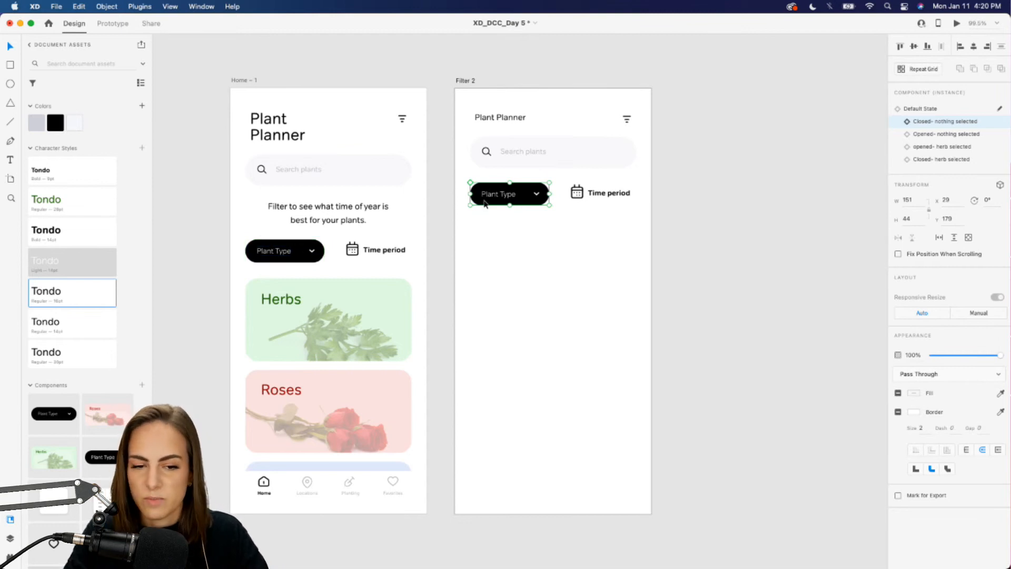
left_click(945, 160)
scroll(462, 185, "up", 6)
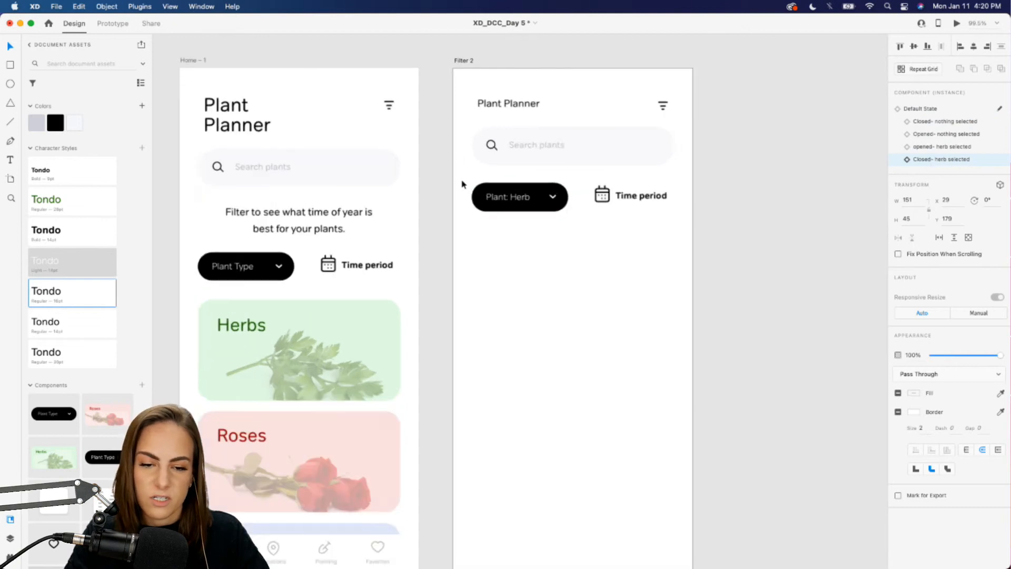
scroll(613, 220, "down", 6)
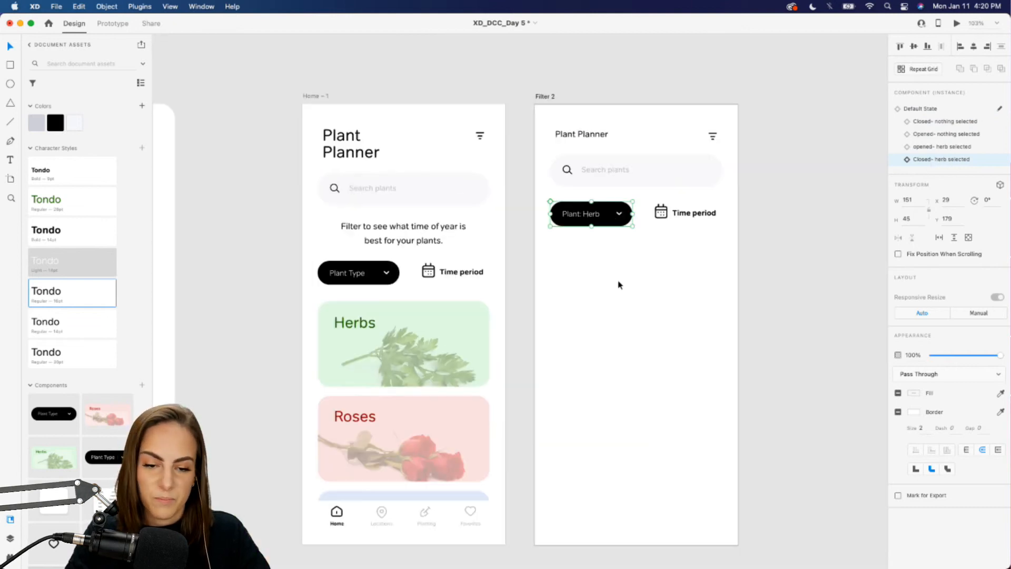
- Copy the bottom navigation bar from Home – 1 to the foot of the Filter 2 artboard
left_click(618, 282)
scroll(618, 282, "right", 3)
scroll(618, 282, "down", 2)
left_click(356, 491)
key("super+c")
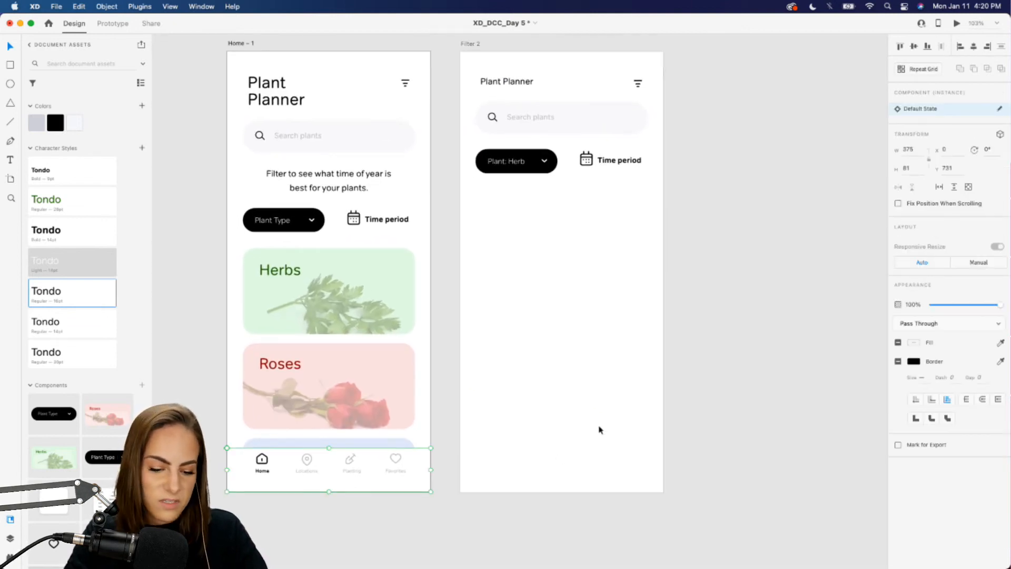
left_click(599, 429)
key("super+v")
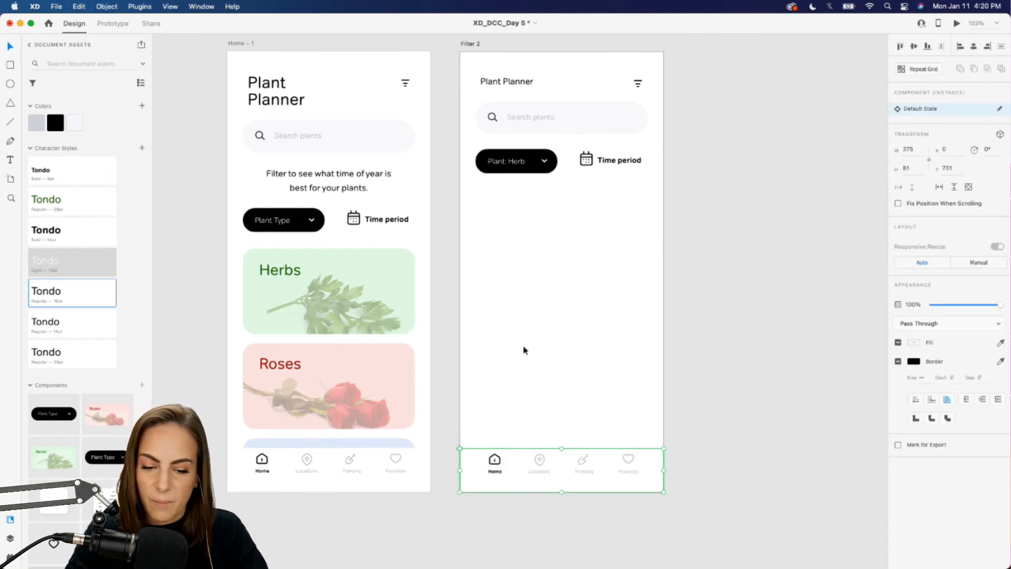
left_click(524, 350)
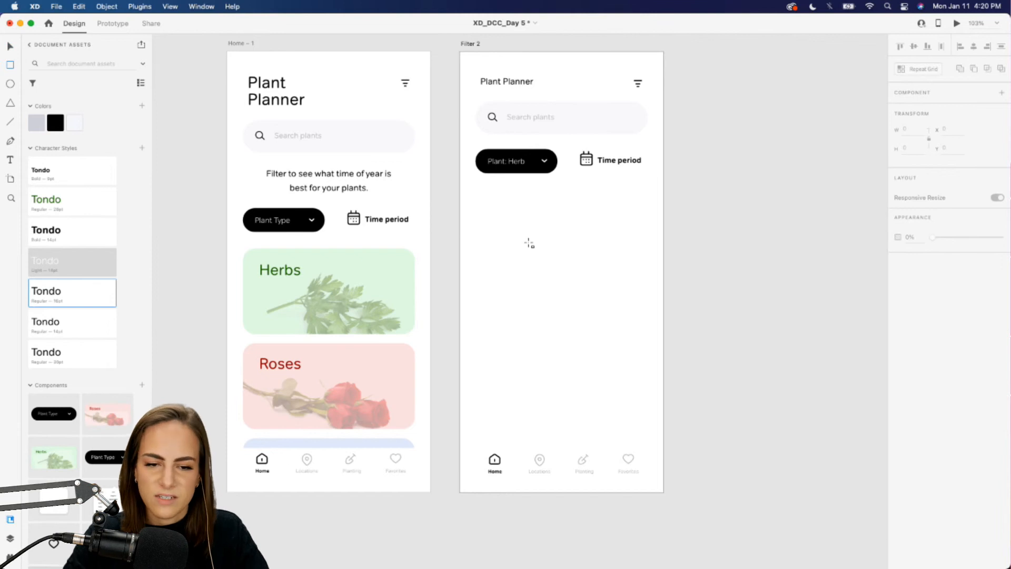
- Draw a rounded tile about 101 by 87 below the dropdown at X 29, Y 261, with the near-white swatch fill and no border
mouse_move(476, 187)
left_mouse_down()
mouse_move(528, 232)
mouse_move(510, 216)
left_mouse_up()
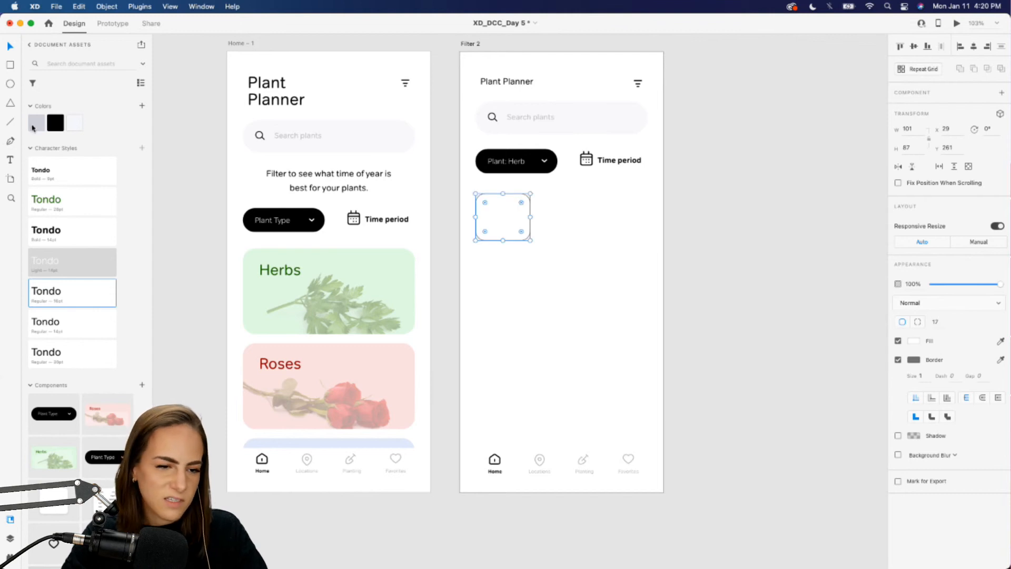
left_click(31, 126)
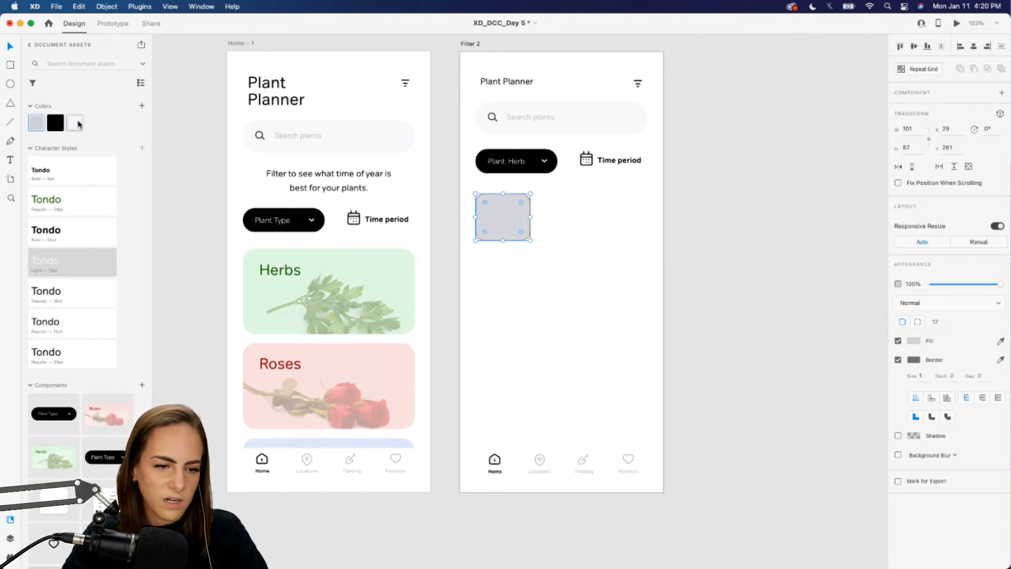
key("super+z")
left_click(899, 360)
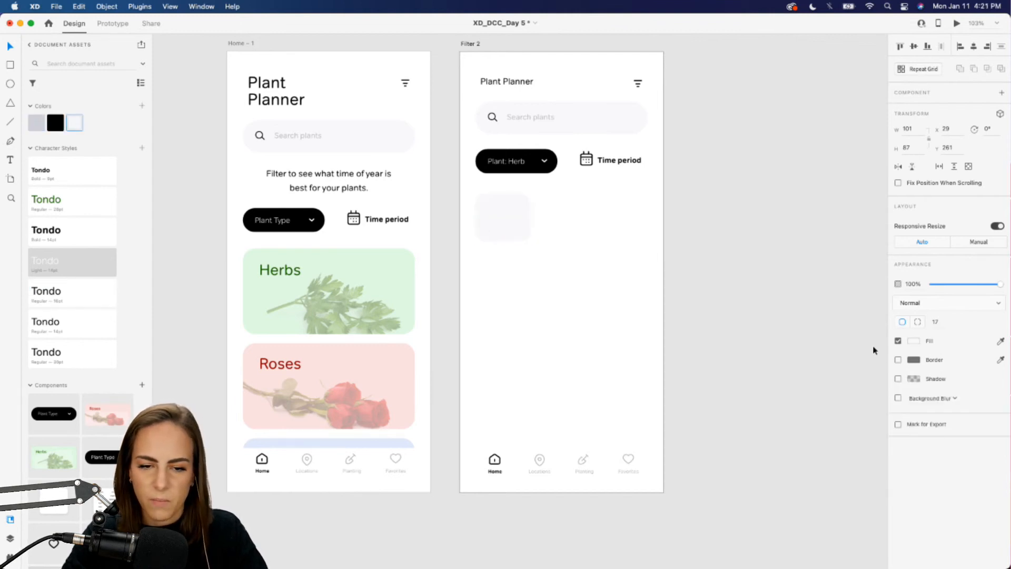
left_click(657, 317)
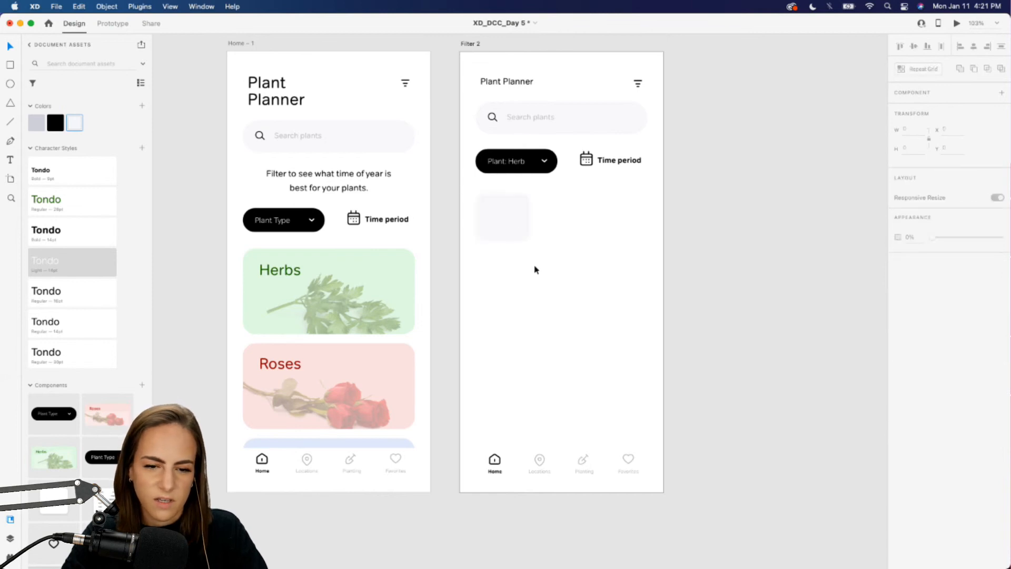
- Turn the tile into a repeat grid extended downward to about 511 high, forming one column of five tiles
scroll(535, 270, "up", 3)
left_click(508, 188)
scroll(580, 226, "up", 1)
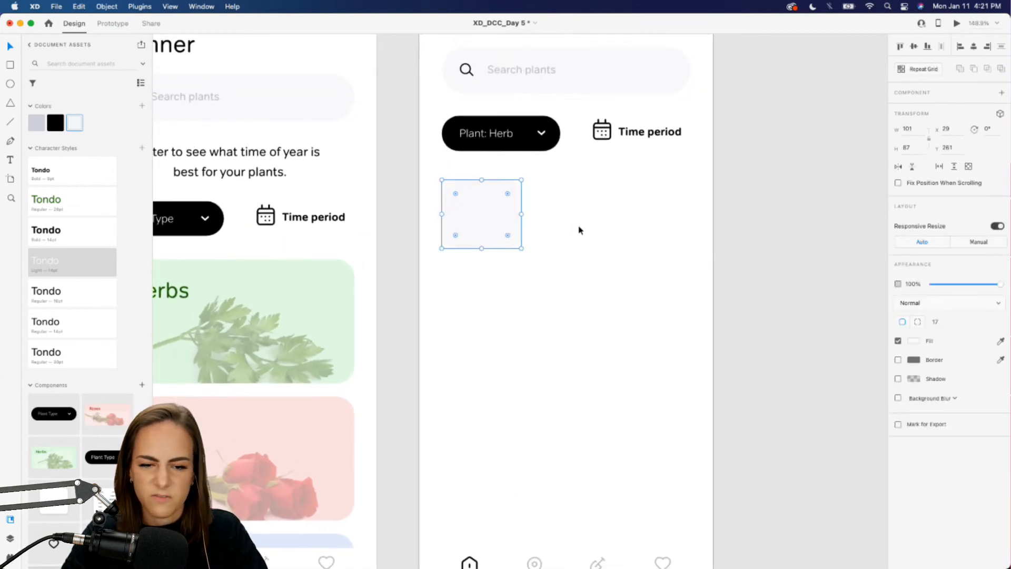
left_click(917, 72)
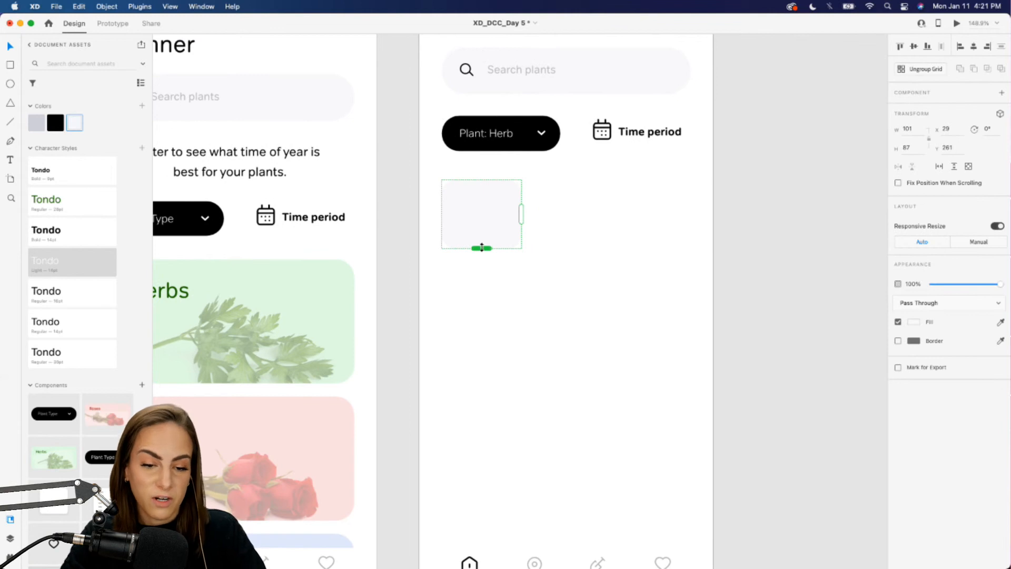
left_click_drag(482, 257, 482, 558)
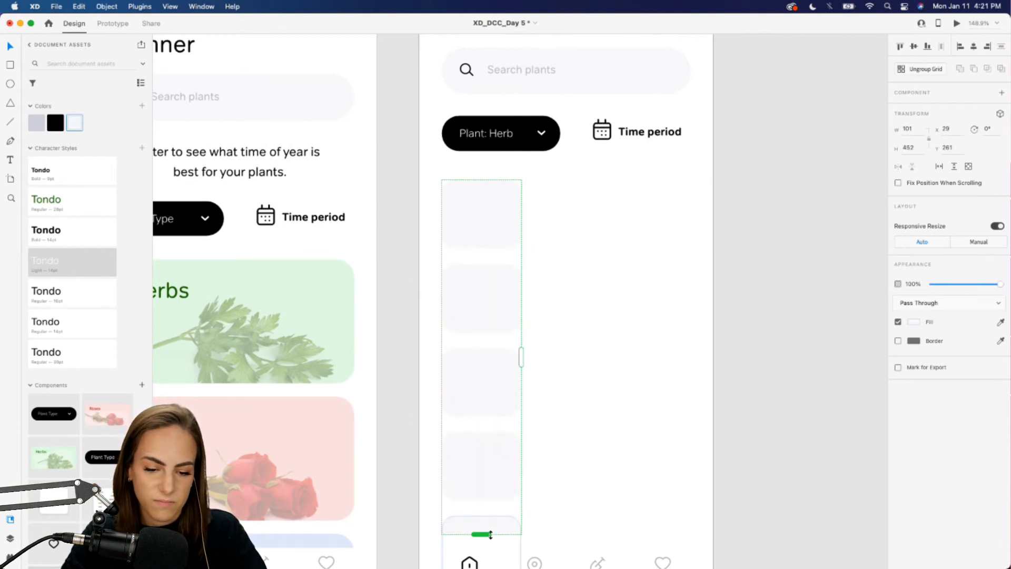
scroll(497, 433, "down", 5)
left_click_drag(482, 401, 481, 448)
left_click(579, 333)
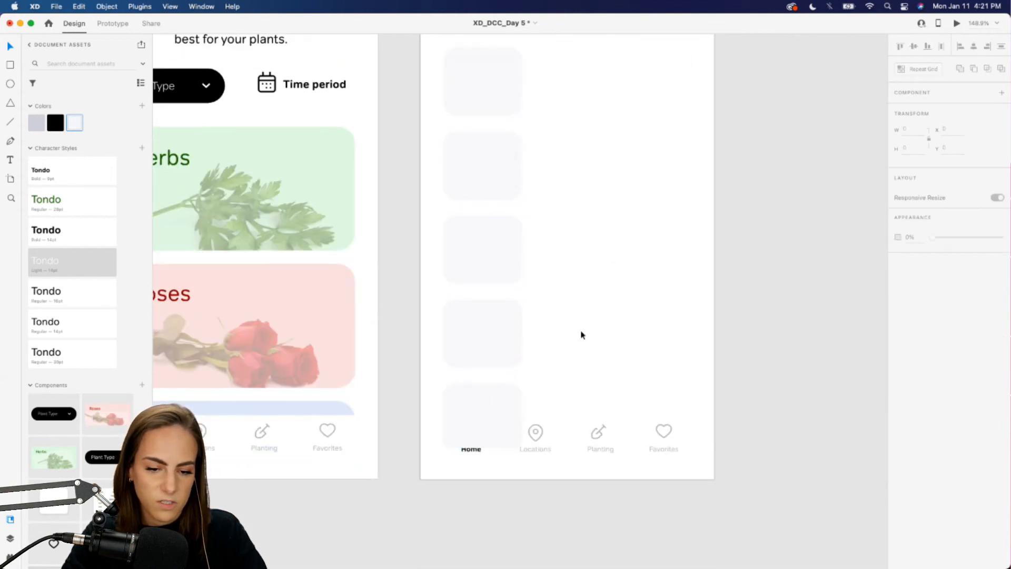
- Send the column of tiles to the back, behind the navigation bar on Filter 2
left_click(483, 348)
right_click(482, 349)
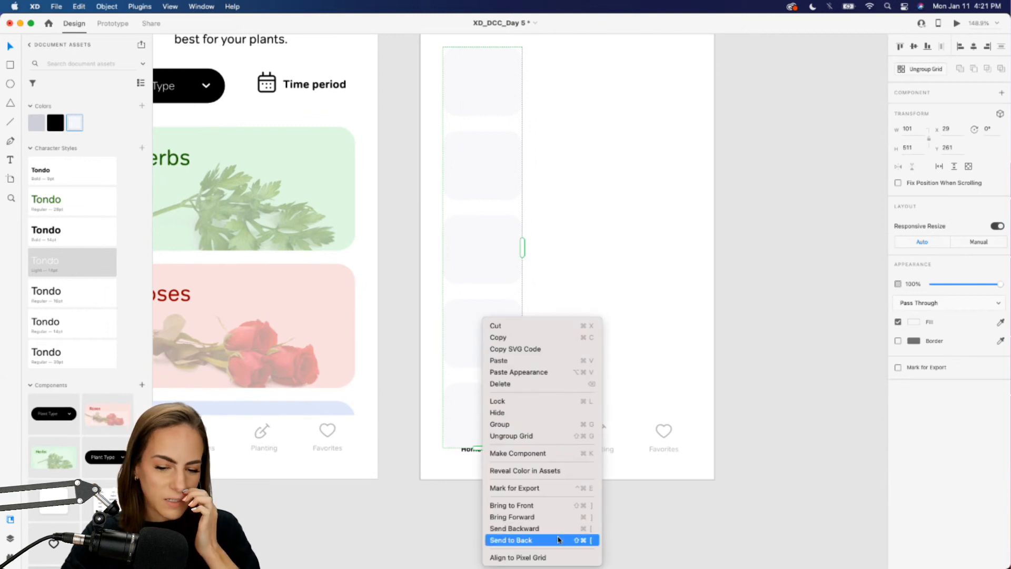
left_click(609, 302)
scroll(611, 292, "down", 3)
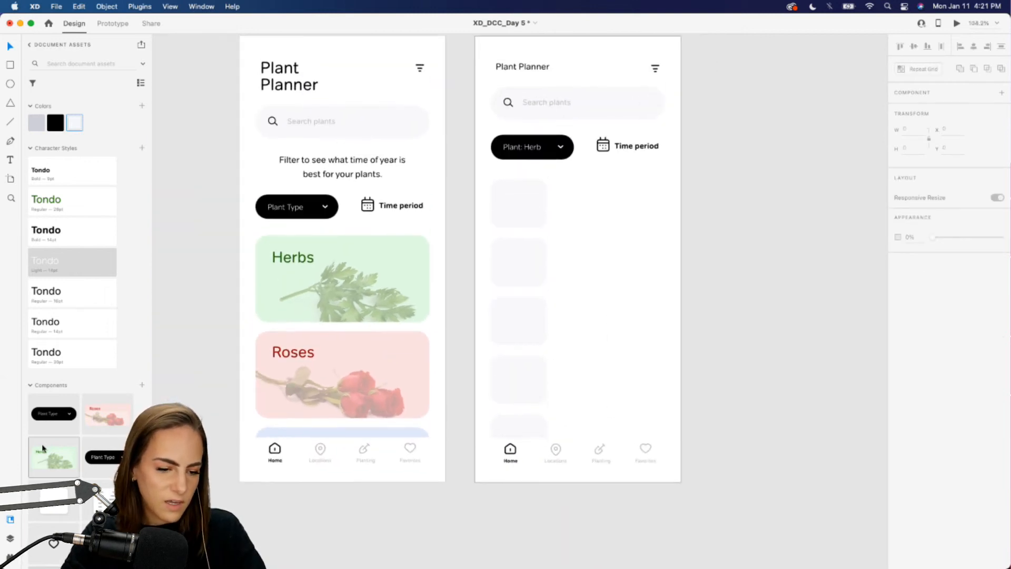
- Place the nine-herb image component on Filter 2 and mask it to the parsley sprig with a rectangle about 96 by 60
scroll(43, 448, "down", 6)
left_click_drag(103, 458, 755, 208)
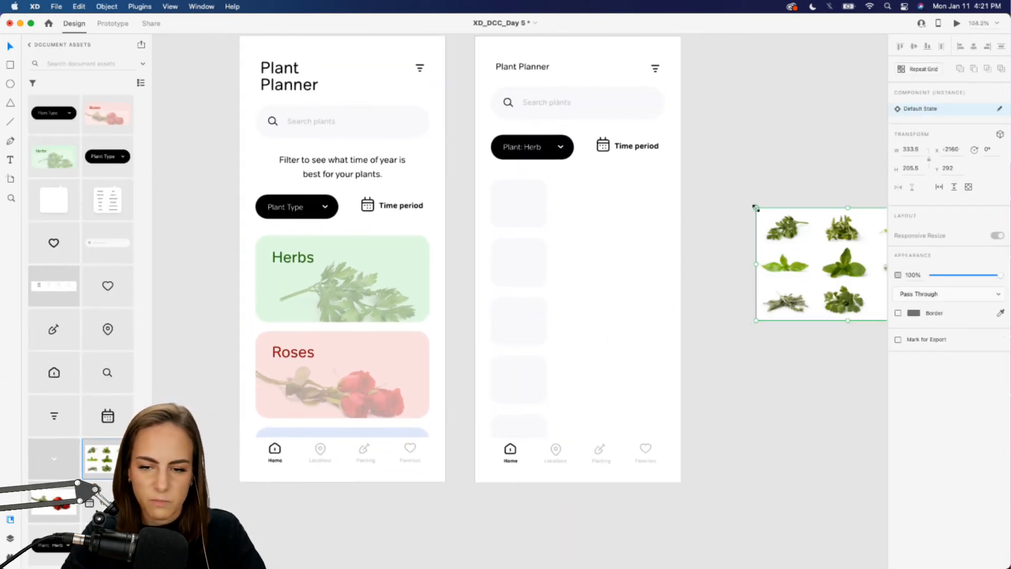
left_click_drag(790, 248, 528, 199)
scroll(608, 246, "up", 3)
scroll(608, 247, "up", 2)
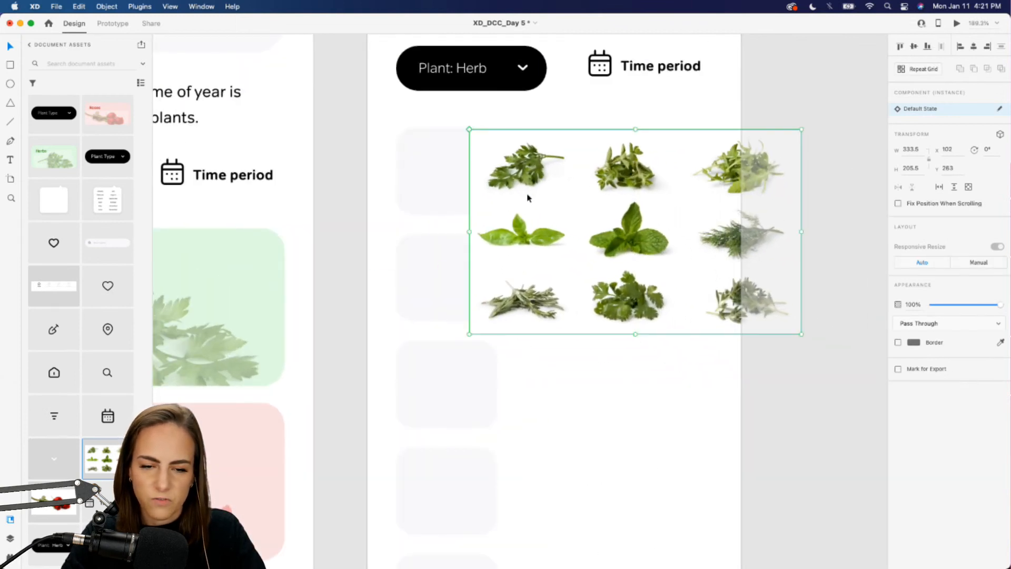
mouse_move(479, 138)
left_mouse_down()
mouse_move(575, 187)
mouse_move(575, 197)
left_mouse_up()
left_click(614, 198, "shift")
key("super+shift+m")
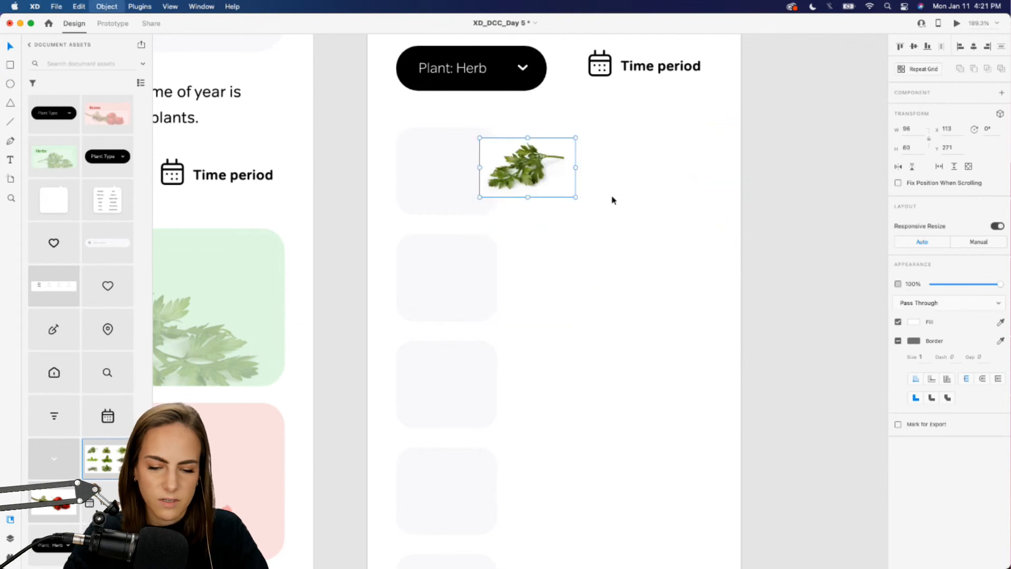
- Move the masked parsley onto the first tile at about X 37, Y 279 and set its blend mode to Darken
left_click_drag(525, 162, 448, 169)
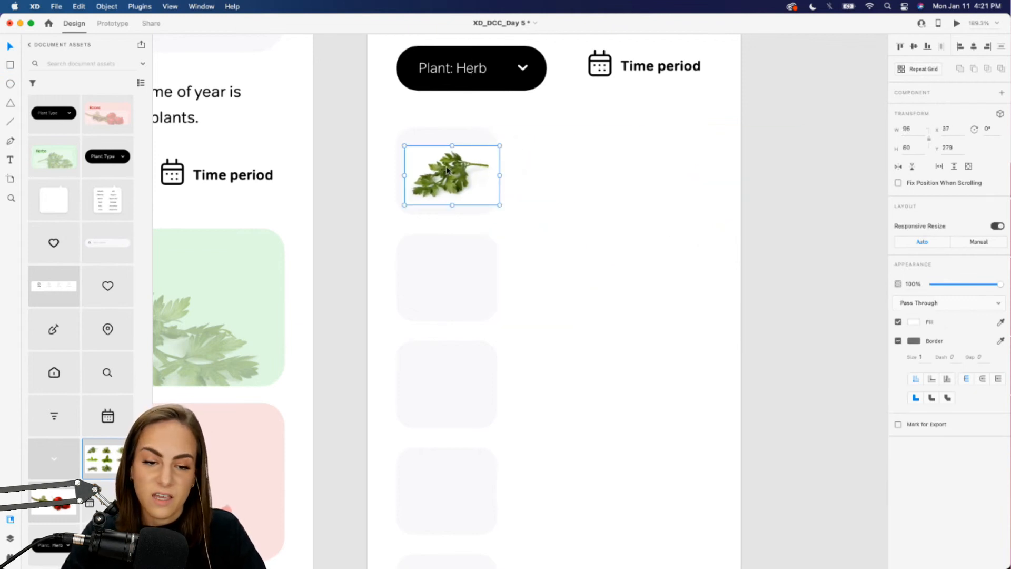
left_click(946, 303)
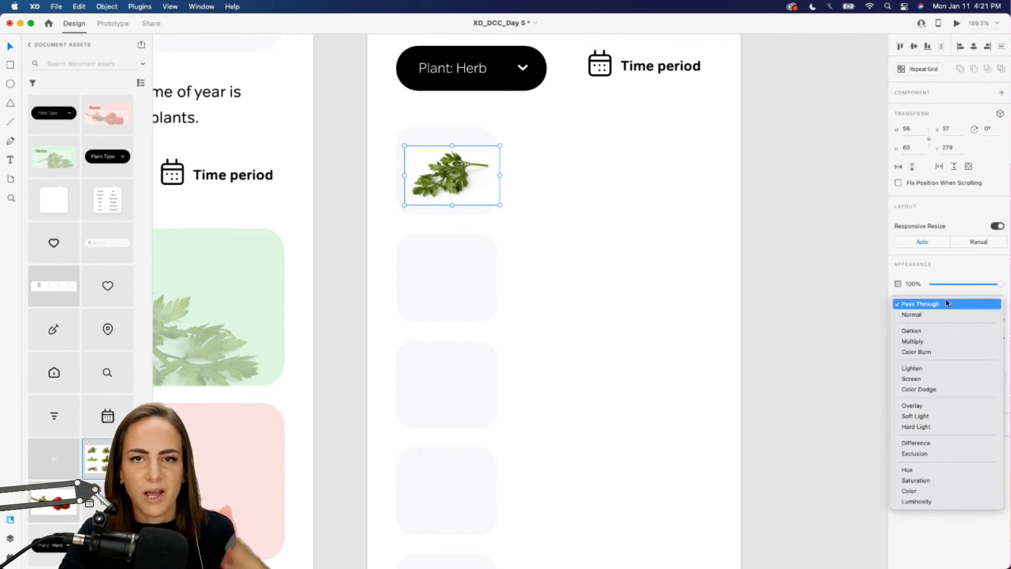
left_click(915, 334)
left_click(456, 170)
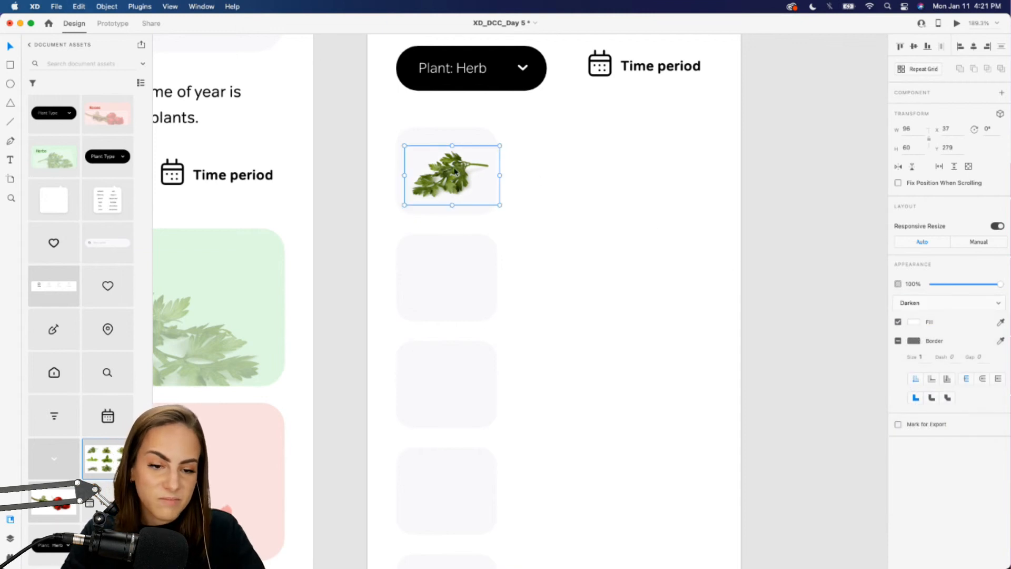
- Duplicate the masked image onto the second tile and shift the picture inside the mask to show the basil leaves
left_click_drag(456, 171, 458, 216)
double_click(456, 279)
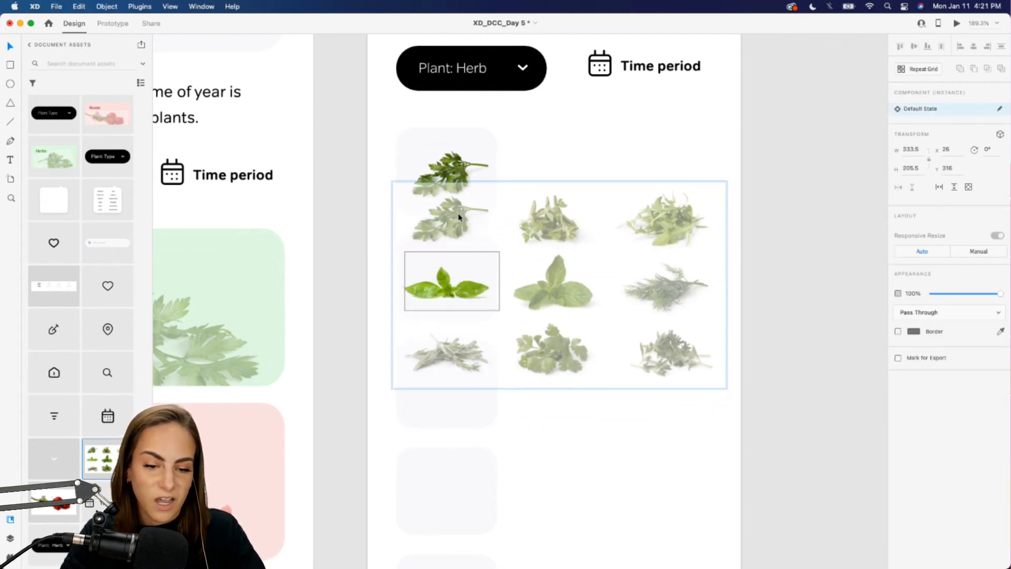
key("Escape")
right_click(450, 278)
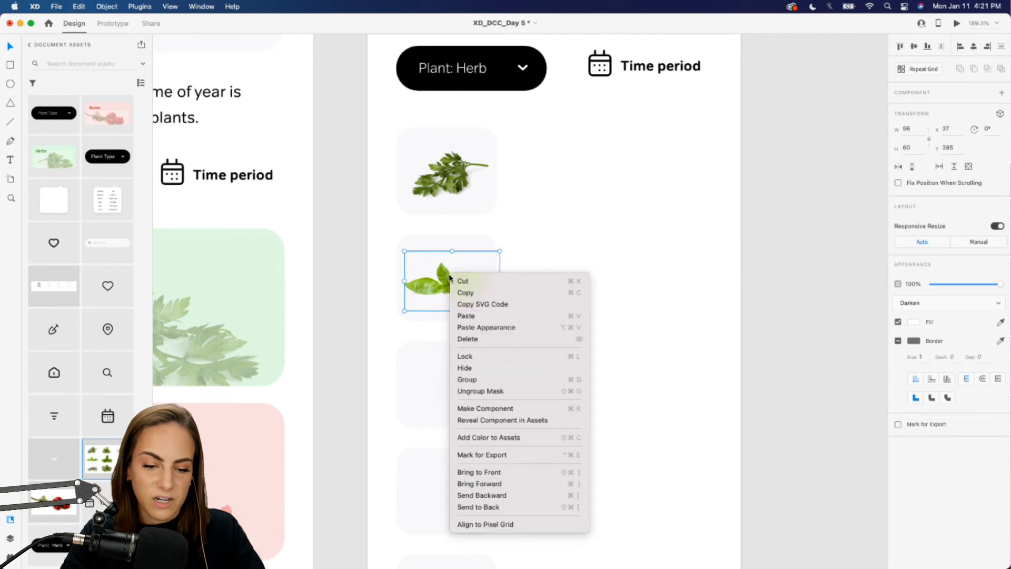
key("Escape")
- Place a masked copy on the third tile showing the bottom herb of the image's first column, and delete the stray basil duplicate
left_click_drag(440, 288, 504, 266)
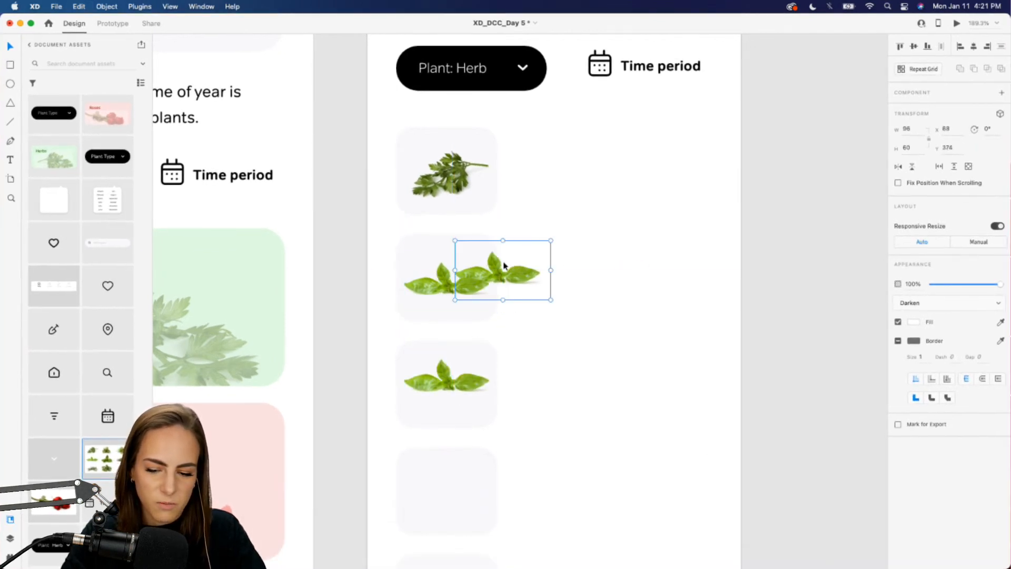
key("Delete")
scroll(491, 221, "down", 5)
key("super+v")
scroll(490, 200, "down", 2)
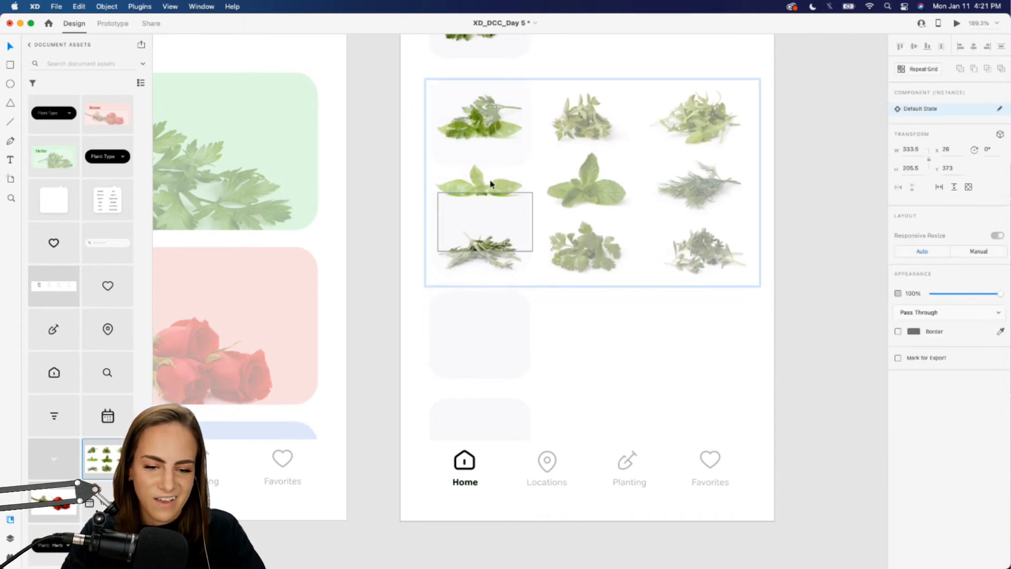
left_click_drag(491, 184, 491, 153)
key("Delete")
left_click(485, 231)
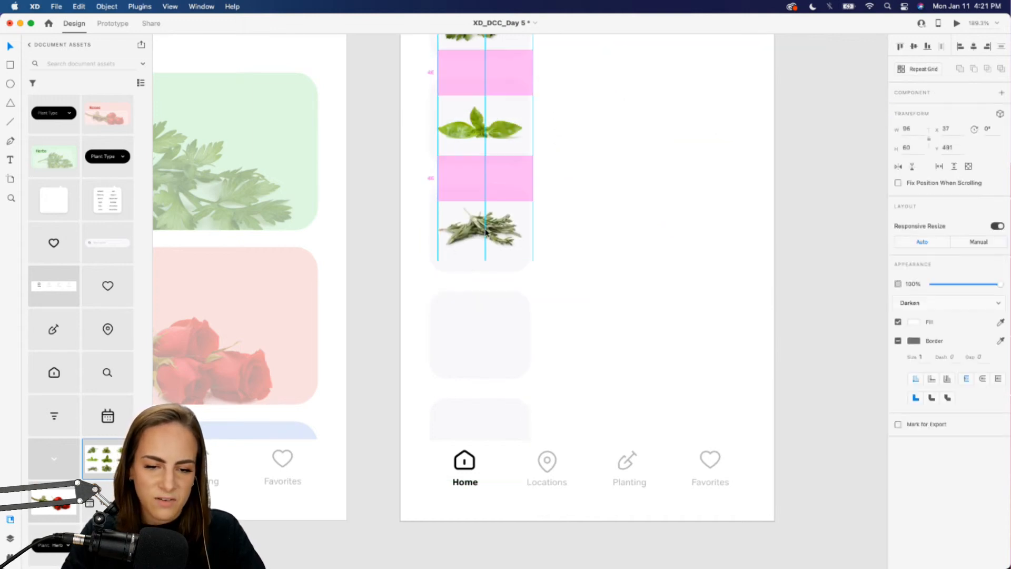
- Place a masked copy on the fourth tile and shift the picture inside the mask to show the central mint sprig
left_click_drag(485, 227, 389, 403)
key("super+v")
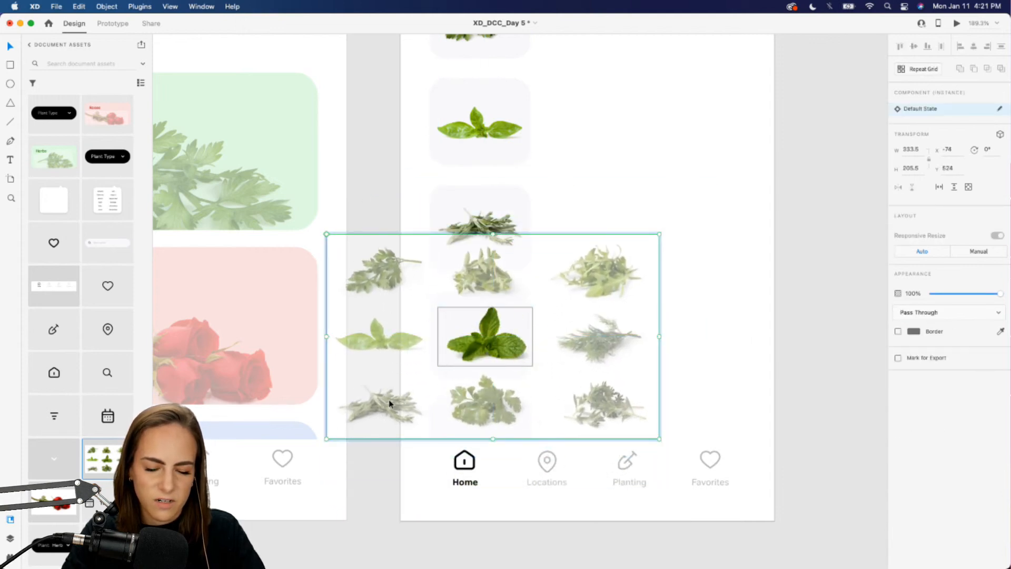
key("Escape")
- Place a masked copy on the fifth tile and shift its picture to the middle herb of the third column
left_click_drag(481, 337, 371, 428)
double_click(481, 435)
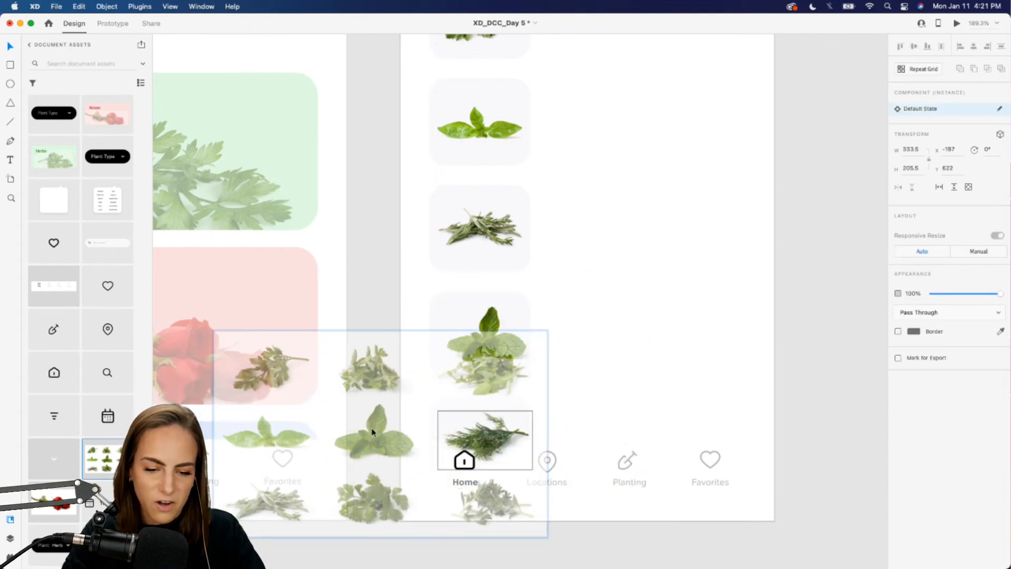
left_click(632, 359)
- Scale down the masked mint image slightly so it fits within the fourth tile
scroll(632, 359, "up", 2)
left_click(510, 411)
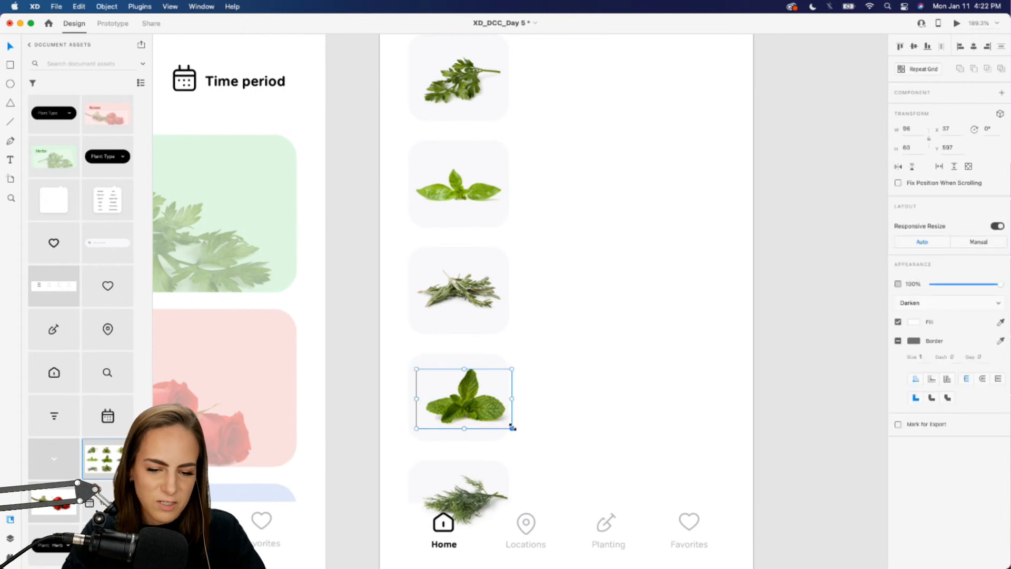
left_click_drag(511, 428, 501, 424)
left_click(530, 409)
scroll(531, 410, "up", 3)
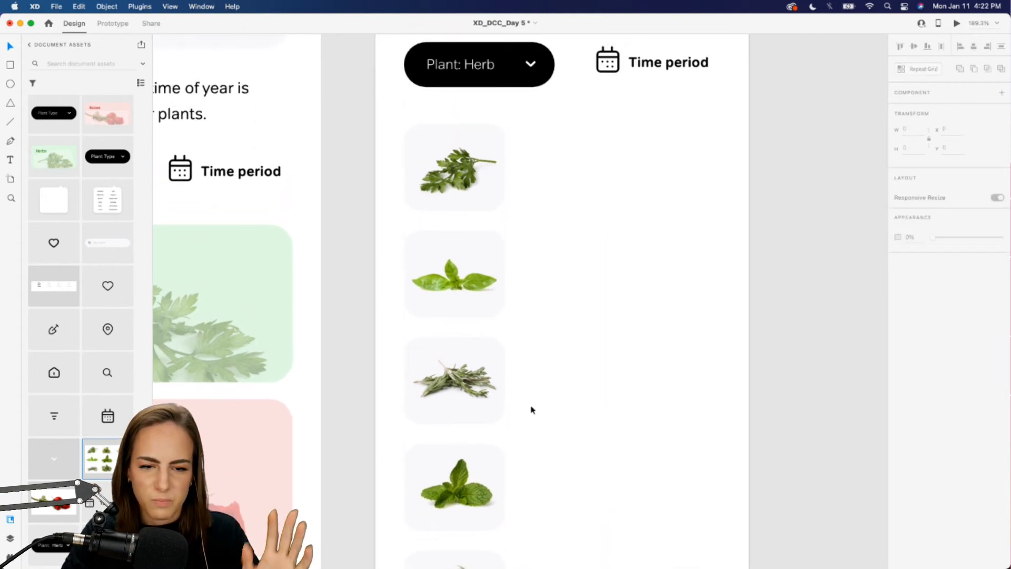
- Send the tiles and all herb images to the back so they sit behind the navigation bar
scroll(531, 410, "down", 5)
left_click(465, 511)
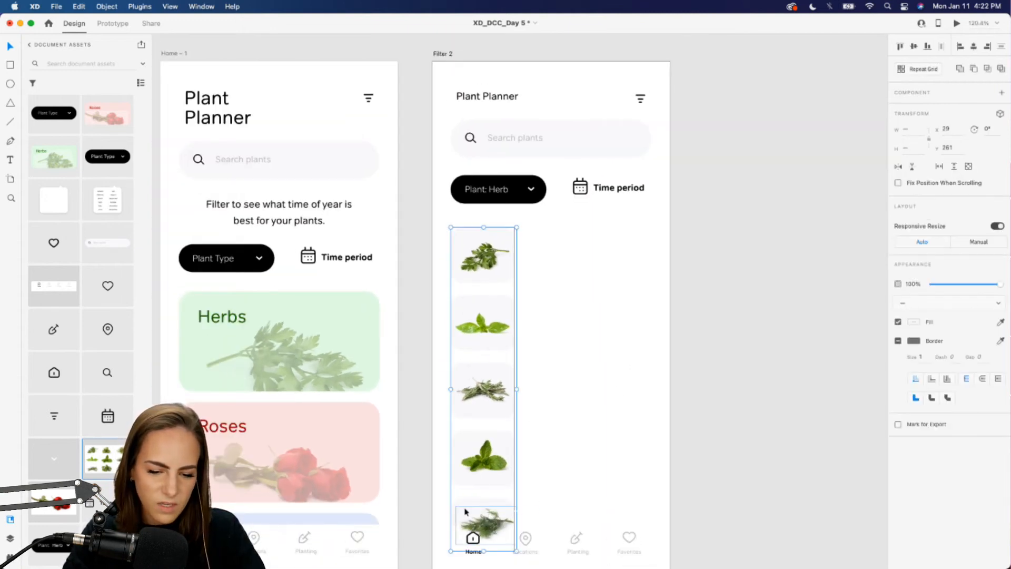
right_click(457, 506)
left_click(505, 540)
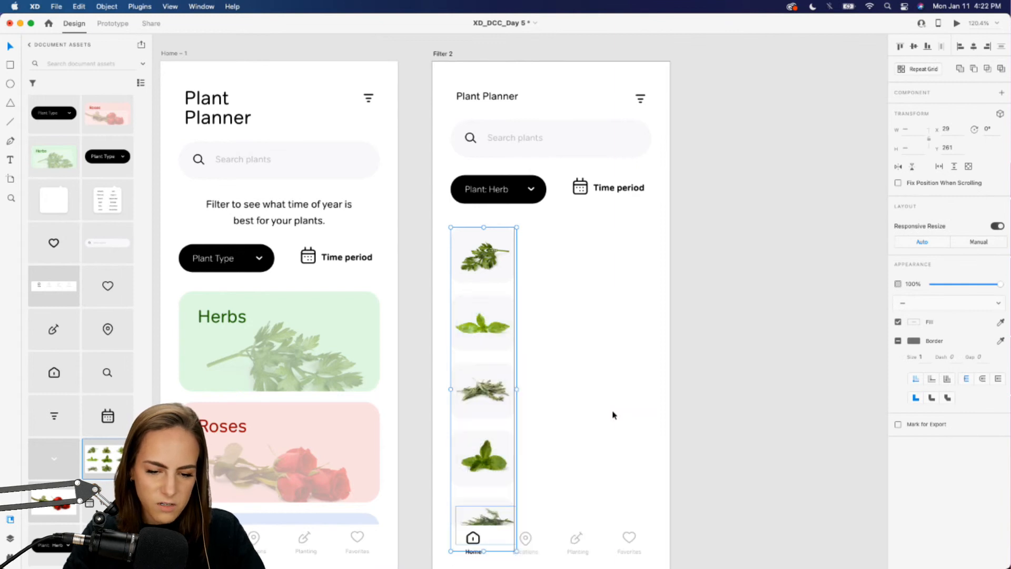
left_click(599, 417)
- Copy the "Filter to see what time of year" paragraph to Filter 2, place it beside the parsley tile and left-align it
scroll(555, 307, "up", 4)
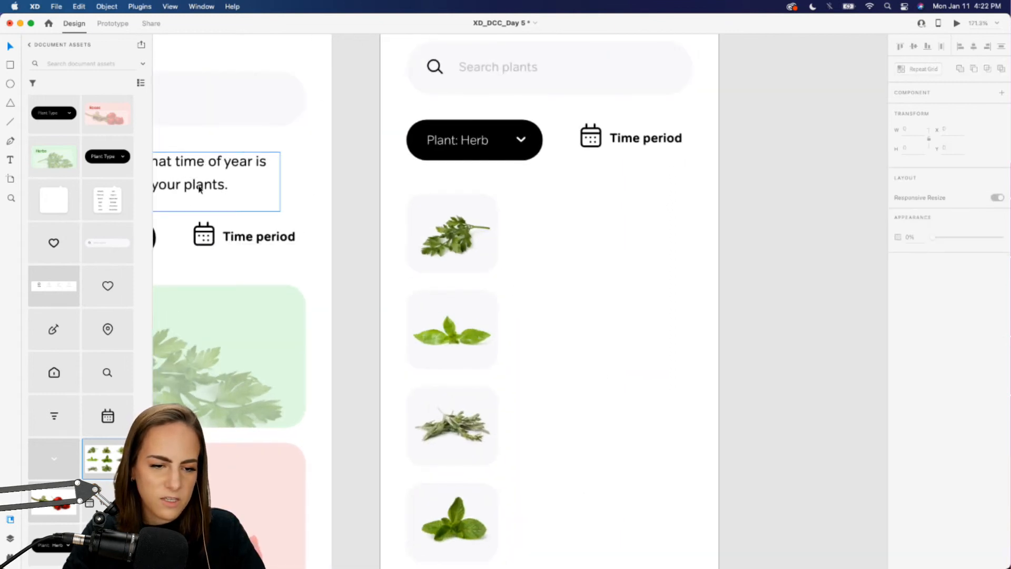
left_click(200, 187)
left_click(565, 241)
key("super+v")
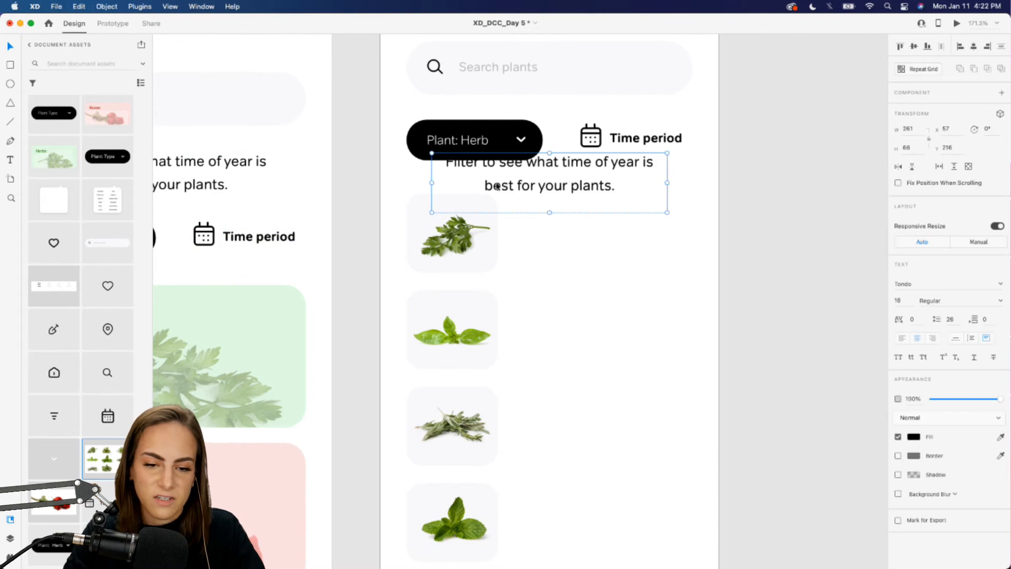
left_click_drag(499, 185, 561, 225)
left_click(901, 340)
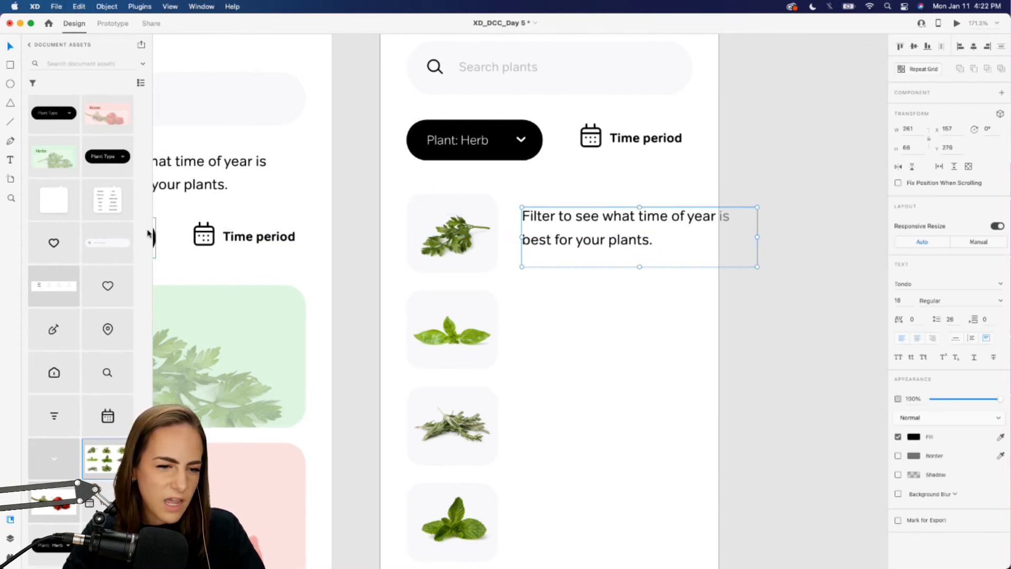
- Apply the Tondo Regular 14pt character style to the paragraph beside the parsley tile and replace its text with "Parsley"
scroll(90, 205, "up", 8)
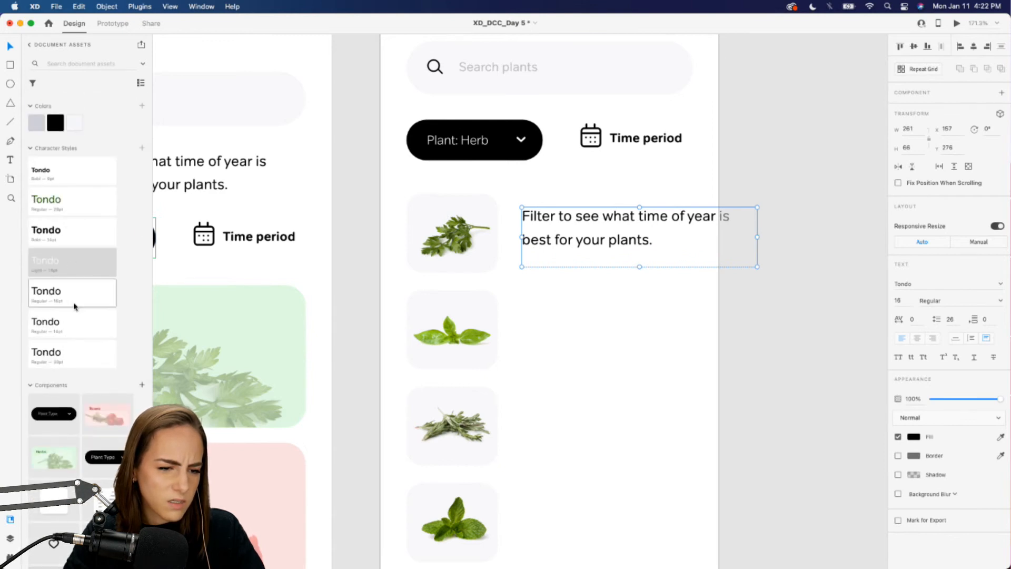
left_click(74, 325)
left_click_drag(550, 236, 554, 248)
double_click(554, 248)
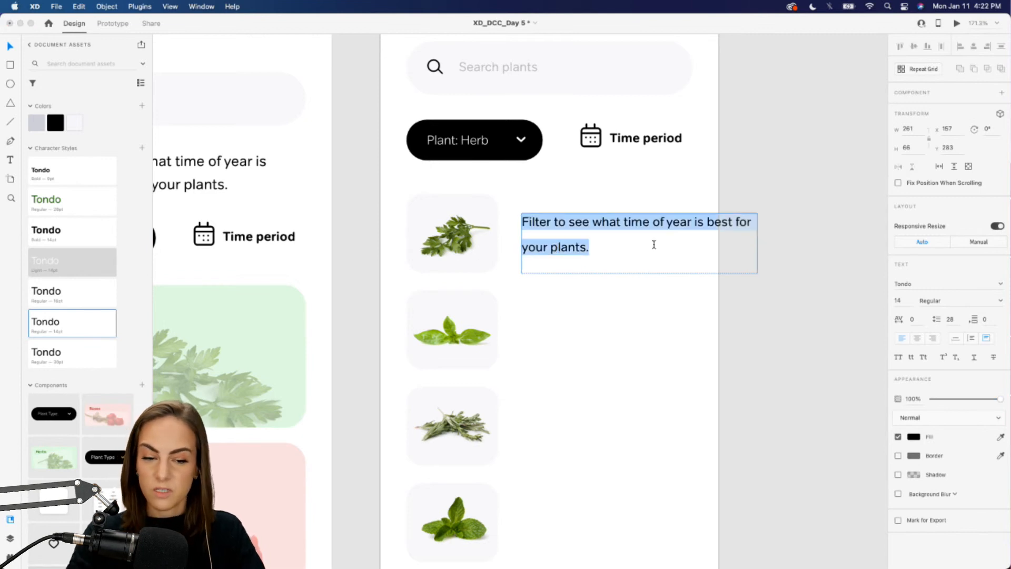
type("Parsley")
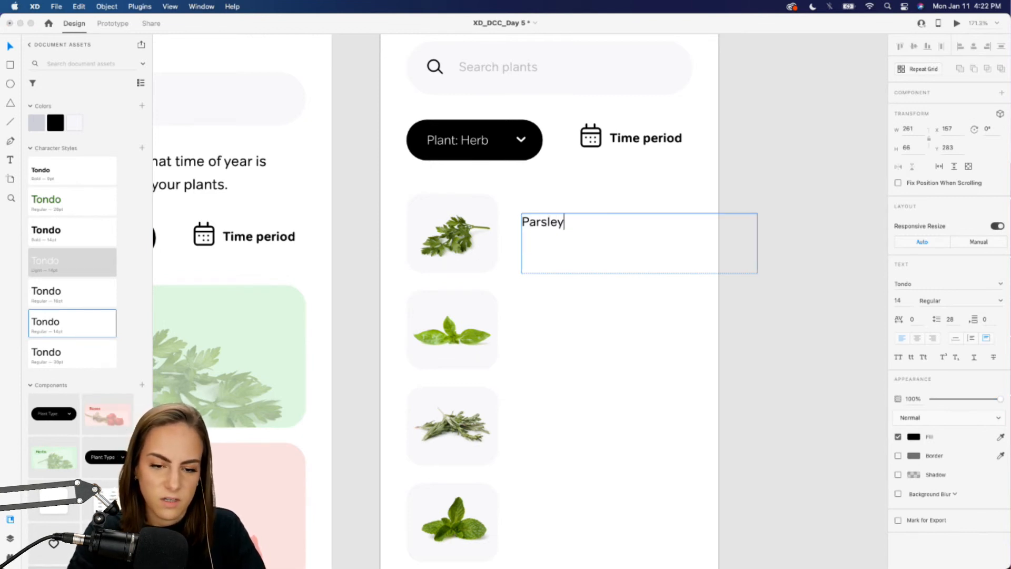
key("Escape")
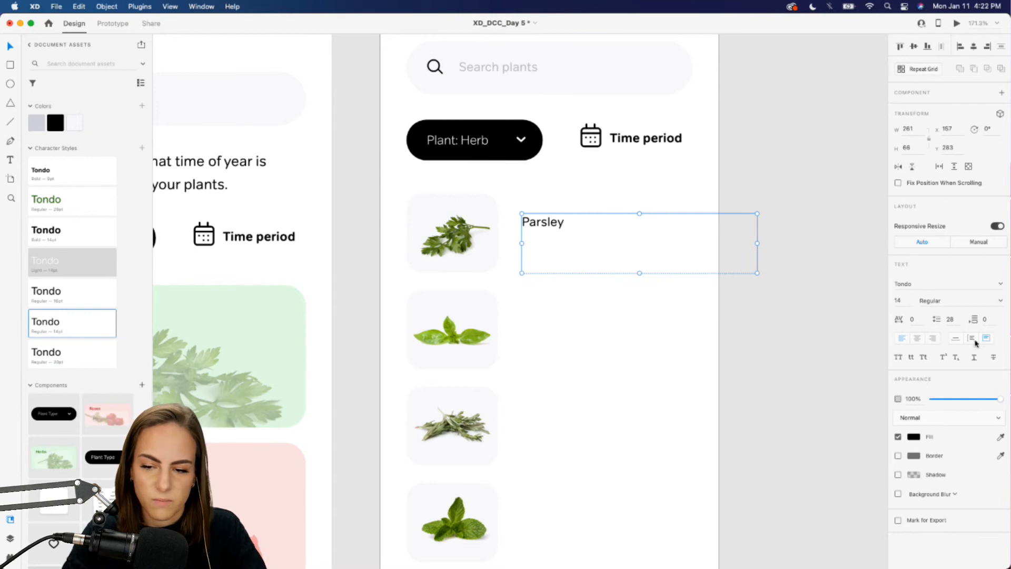
- Resize the Parsley text box to 100 wide, extending it down past the lower edge of the Filter 2 artboard
left_click_drag(757, 274, 613, 536)
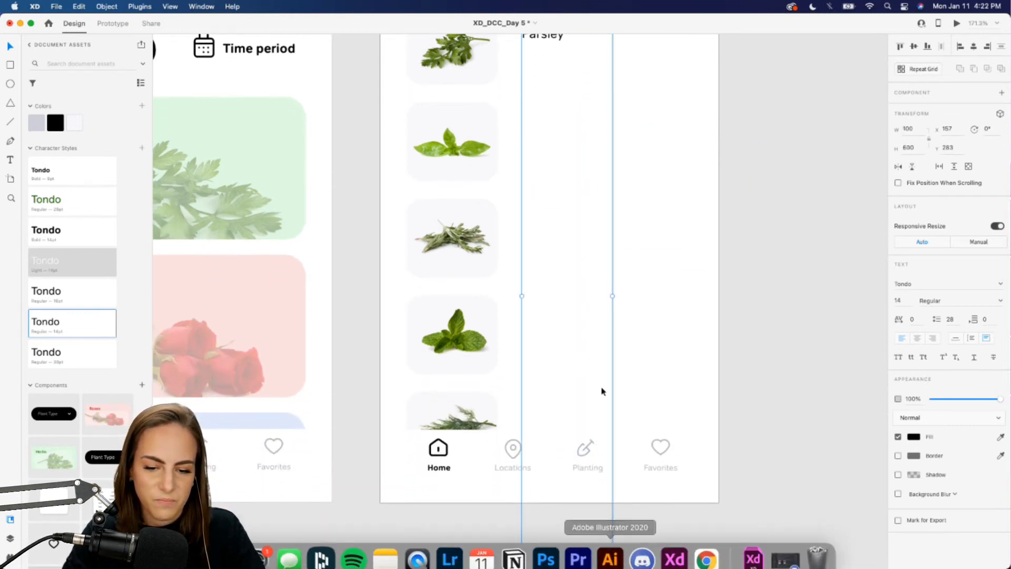
left_click(619, 529)
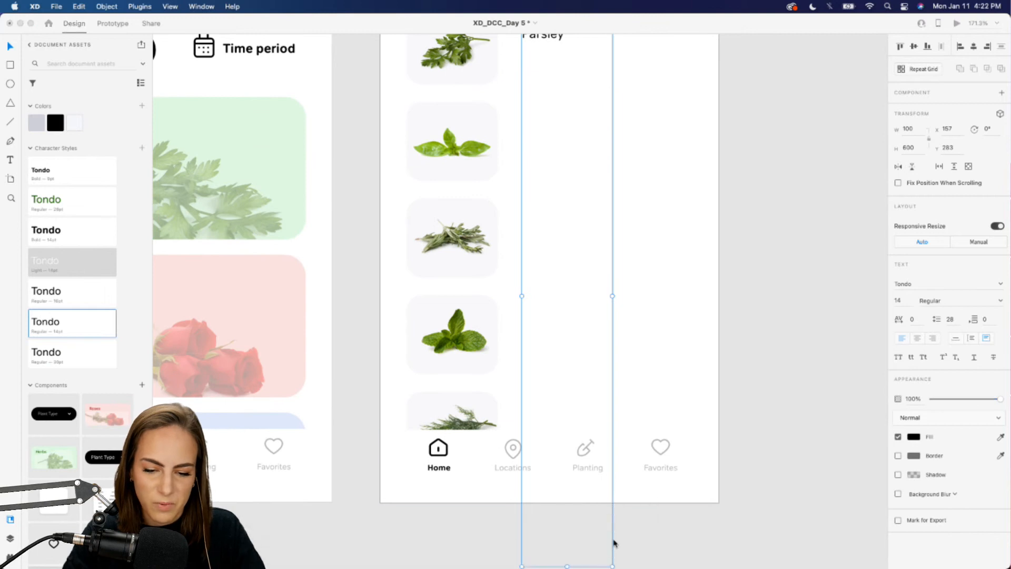
right_click(619, 553)
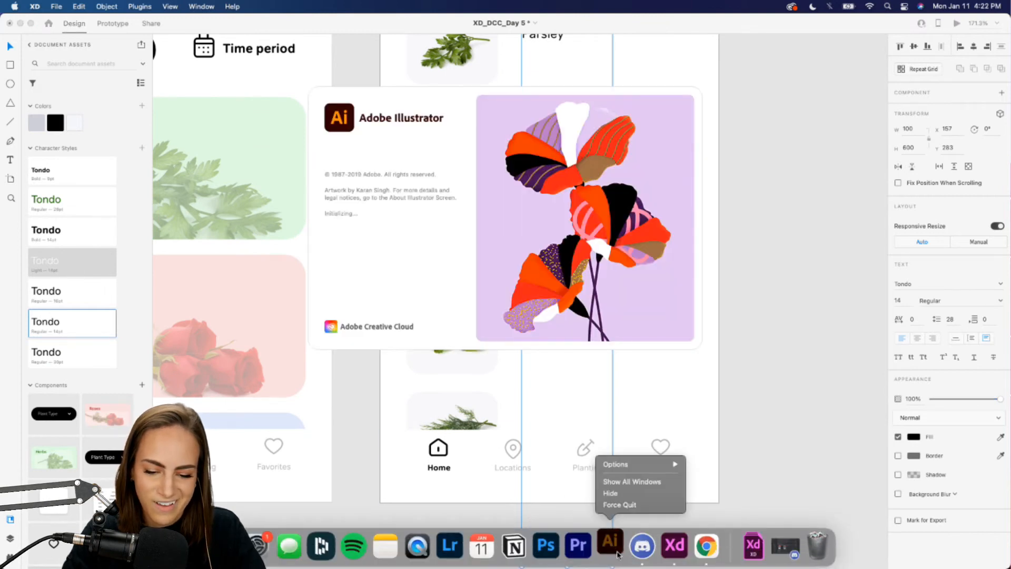
left_click(619, 504)
- Add Basil, Rosemary, Mint and Dill on separate lines below Parsley, dismissing the Illustrator error report
scroll(569, 207, "up", 3)
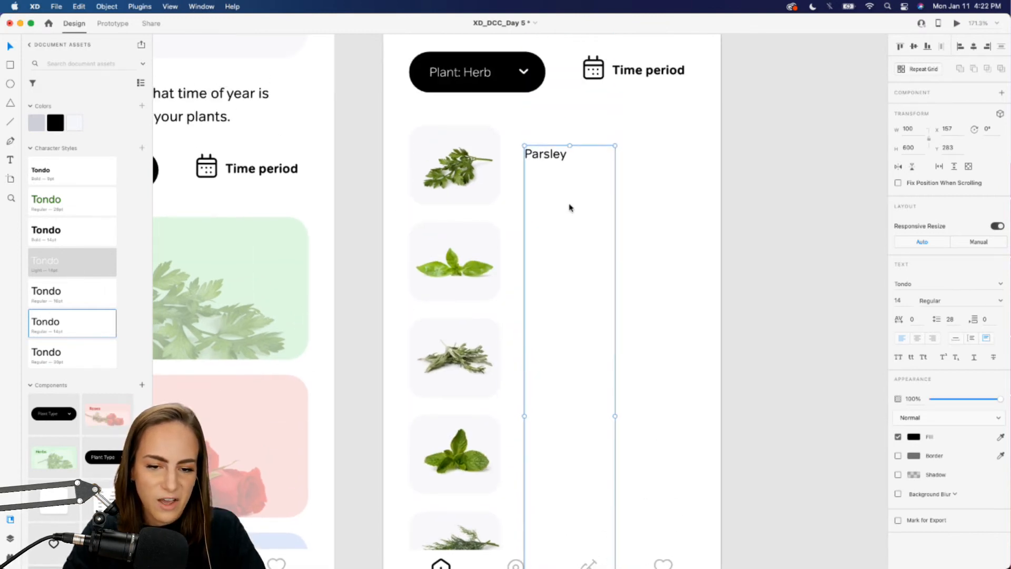
double_click(553, 154)
key("Right")
key("Return")
type("Basil")
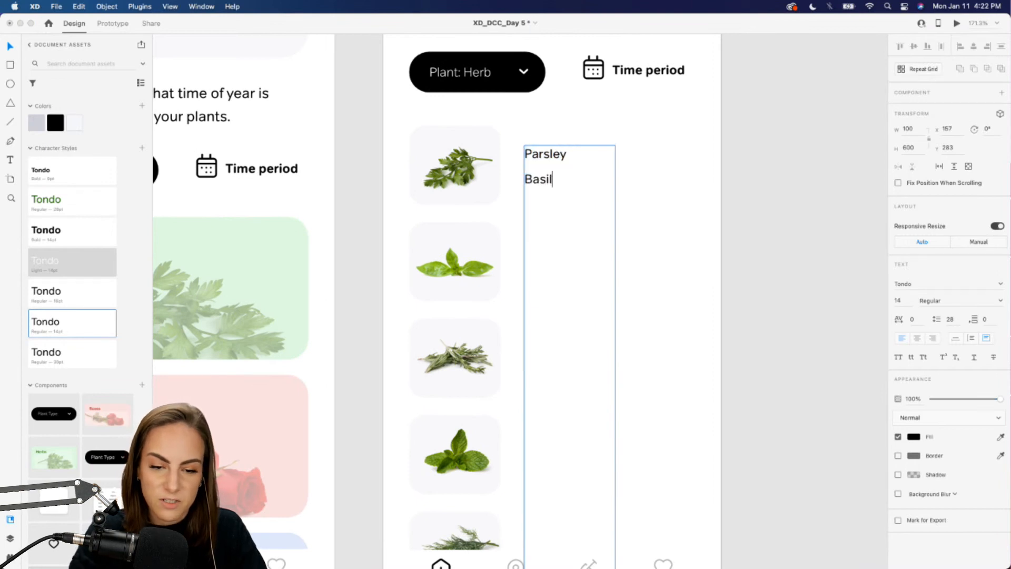
key("Return")
type("Rosemary")
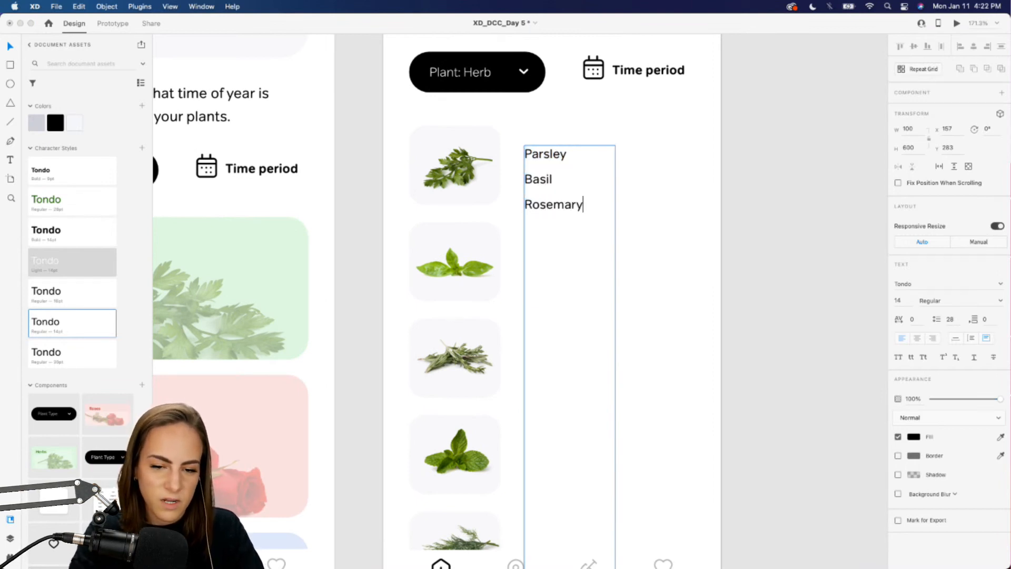
key("Return")
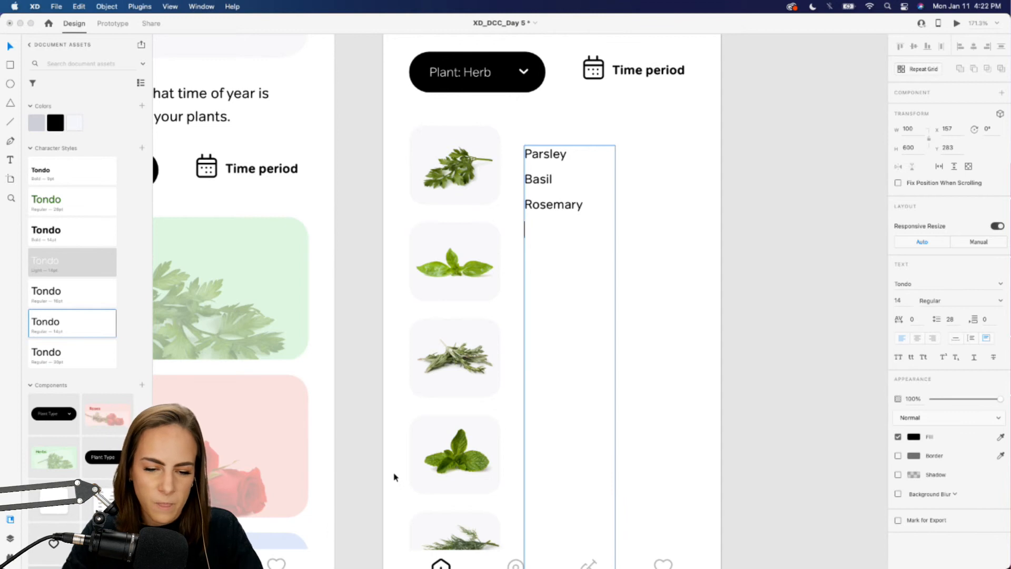
type("M")
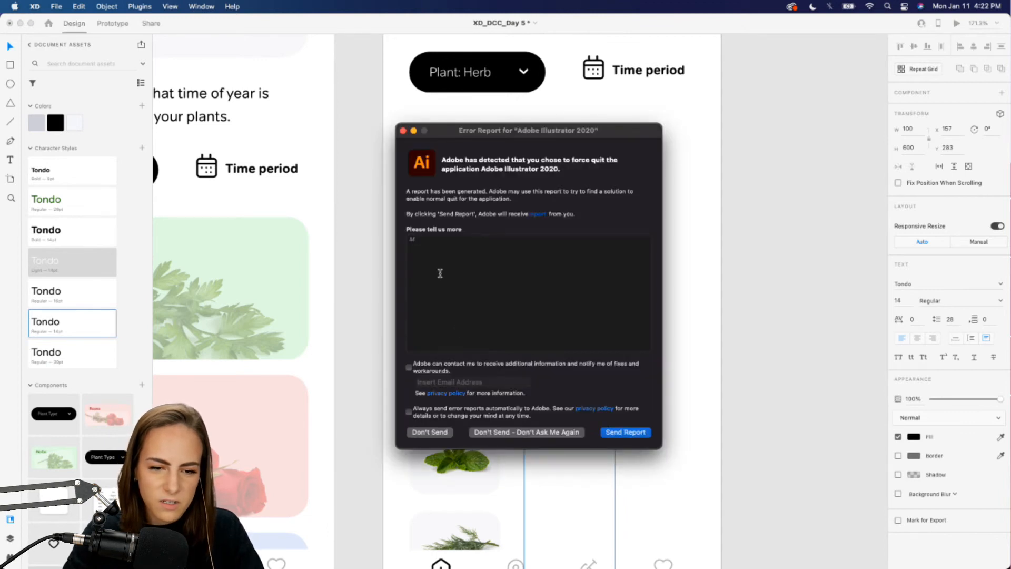
left_click(403, 131)
type("Mint")
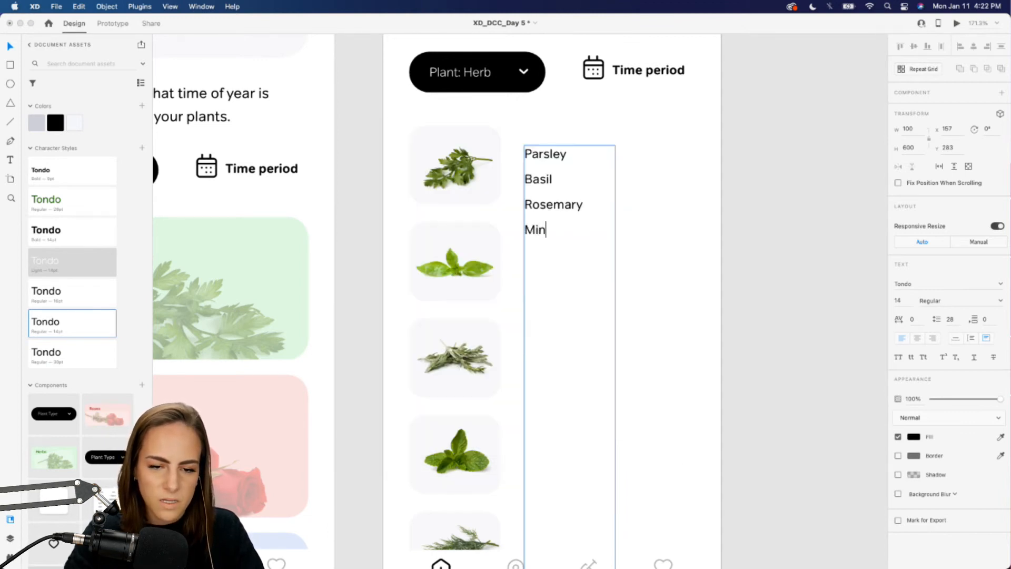
key("Return")
type("Dill")
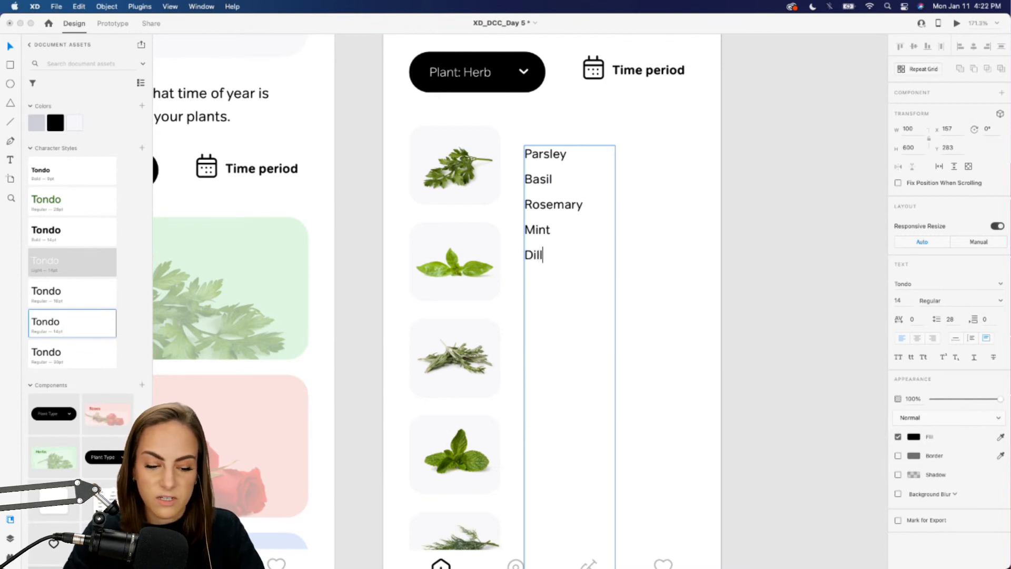
key("Escape")
- Increase the herb name list's line spacing to 106 so each name lines up with its tile
scroll(547, 522, "down", 5)
scroll(569, 474, "down", 3)
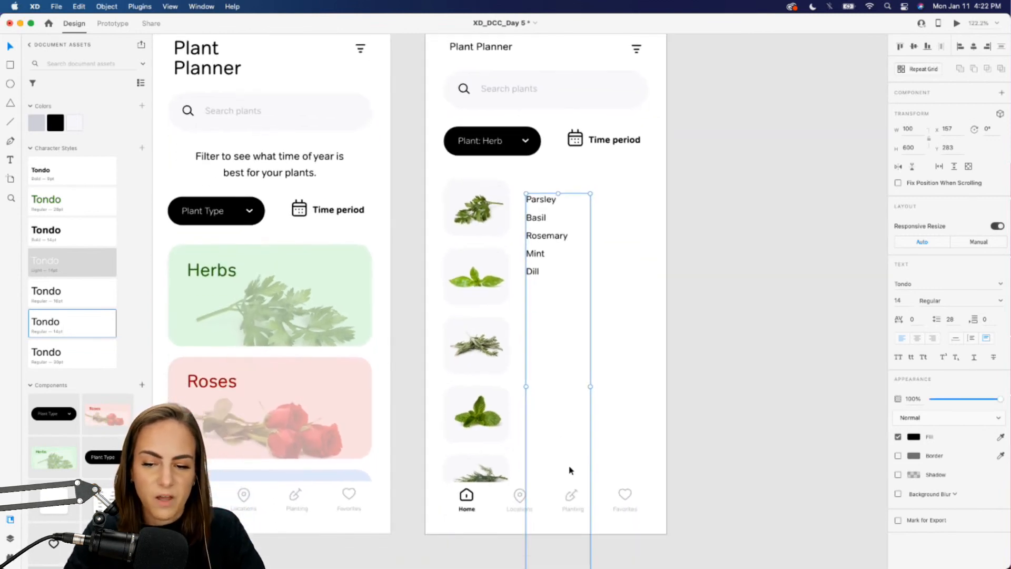
left_click(948, 318)
key("Up")
key("Up")
key("Up")
key("Up")
key("Up")
key("Up")
key("Up")
key("Up")
key("Up")
key("Up")
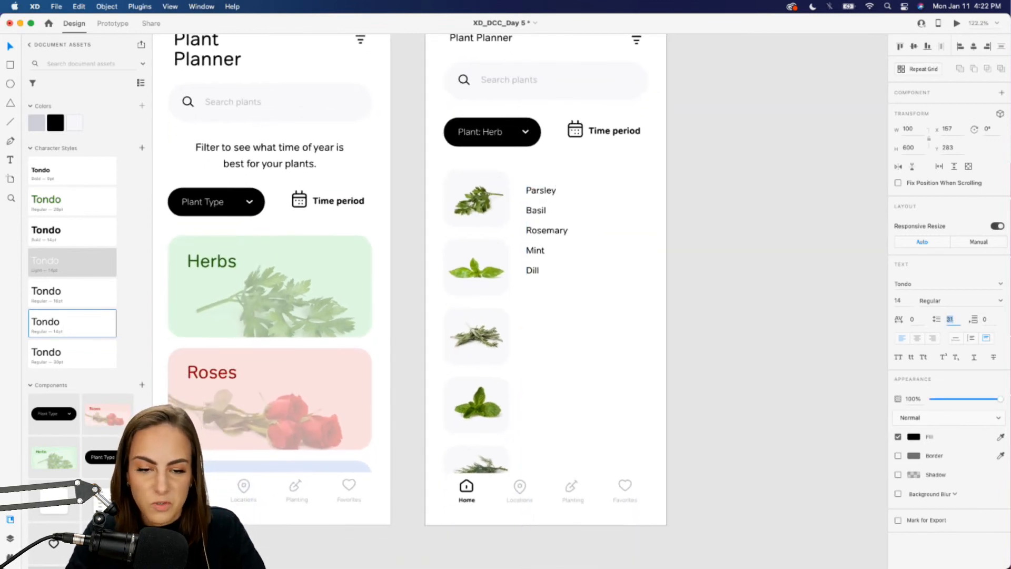
key("Up")
key("Up")
key("Up")
key("Up")
key("Up")
key("Up")
key("Up")
key("Up")
key("Up")
key("Up")
key("Up")
key("Up")
key("Up")
key("Up")
key("Up")
key("Up")
key("Up")
key("Up")
key("Up")
key("Up")
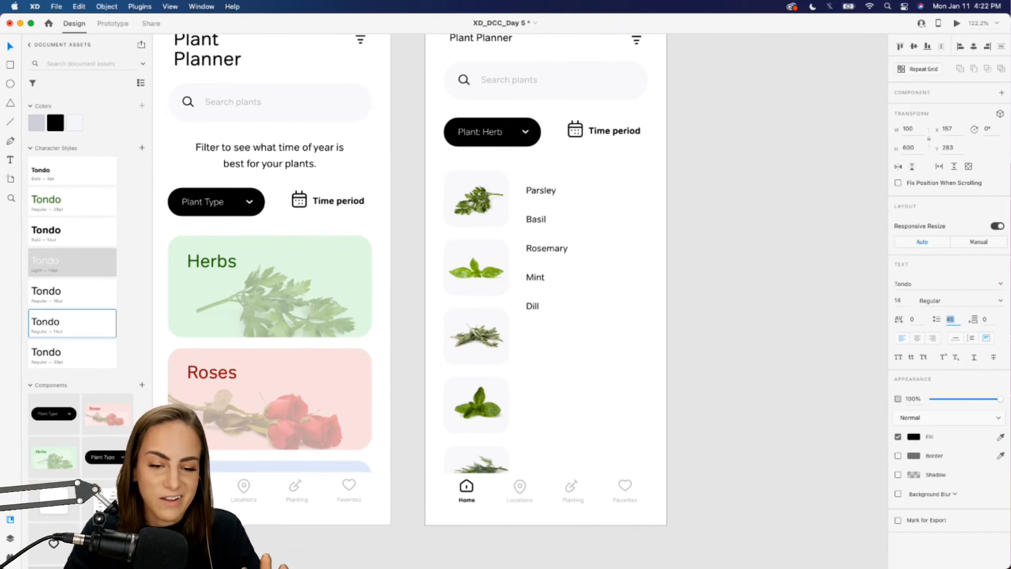
key("Up")
key("Up")
key("Up")
key("Up")
key("Up")
key("Up")
key("Up")
key("Up")
key("Up")
key("Up")
key("Up")
key("Up")
key("Up")
key("Up")
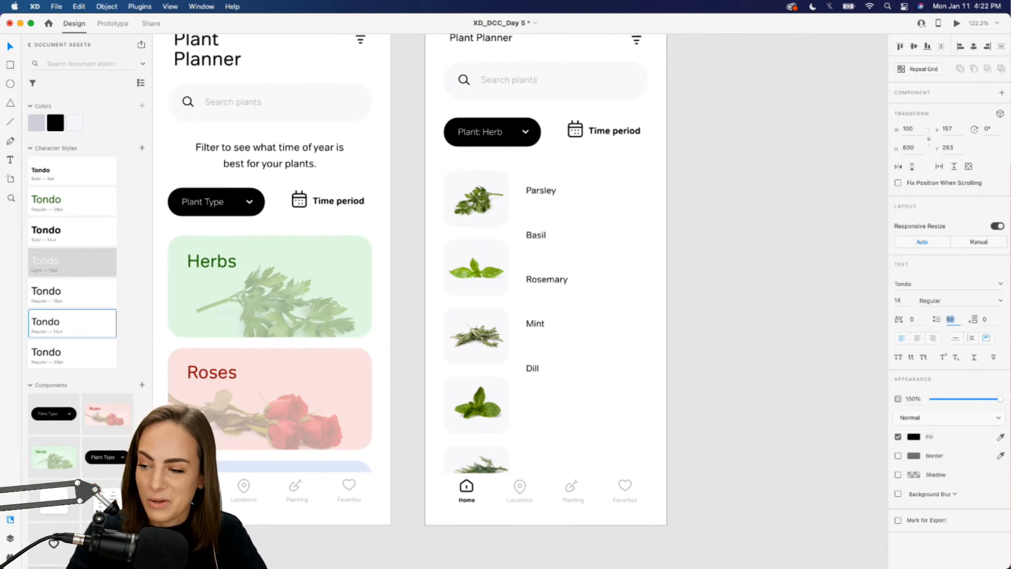
key("Up")
key("Up")
key("Up")
key("Up")
key("Up")
key("Up")
key("Up")
key("Up")
key("Up")
key("Up")
key("Up")
key("Up")
key("Up")
key("Up")
key("Up")
key("Up")
key("Up")
key("Up")
key("Up")
key("Up")
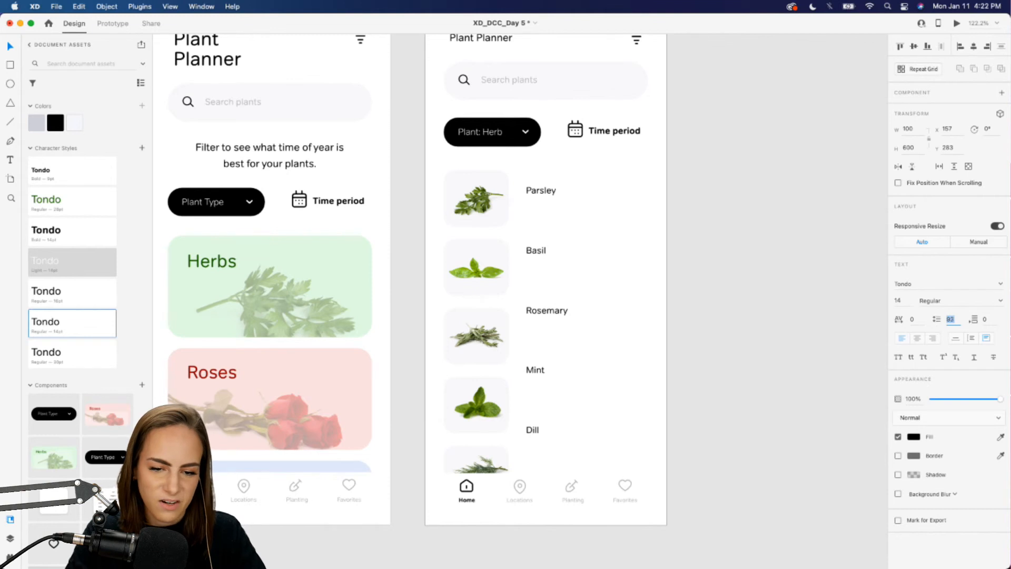
key("Up")
key("Up")
key("Up")
key("Up")
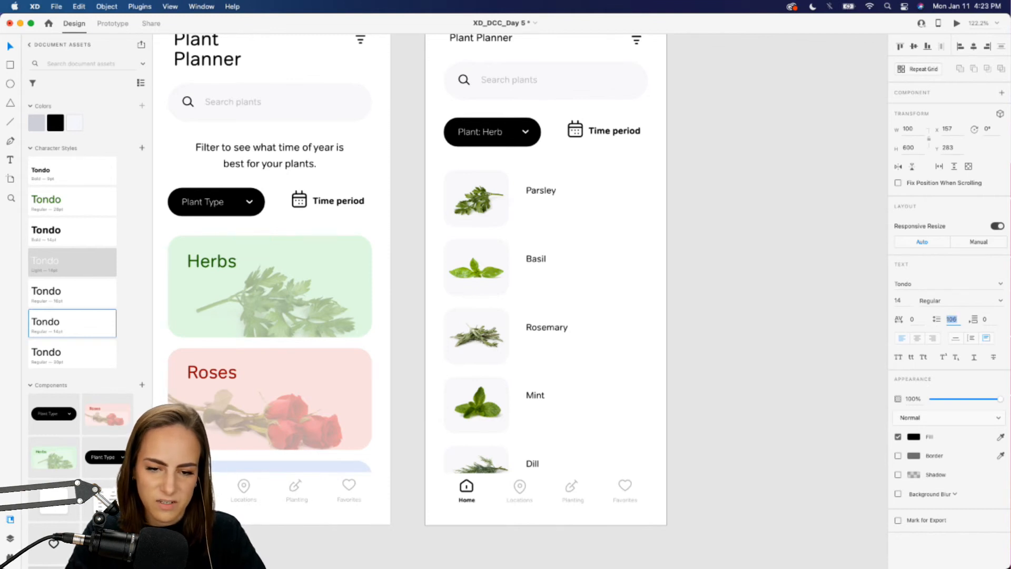
left_click(674, 225)
- Place an instance of the black heart component level with the Parsley name, near the right edge of Filter 2, at about X 317, Y 283
scroll(600, 229, "up", 4)
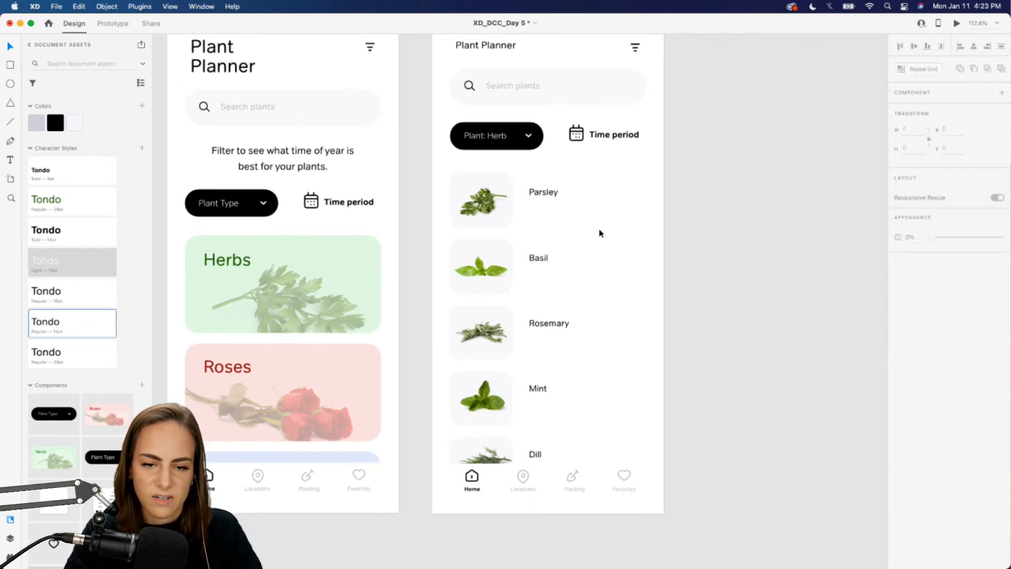
scroll(123, 392, "down", 10)
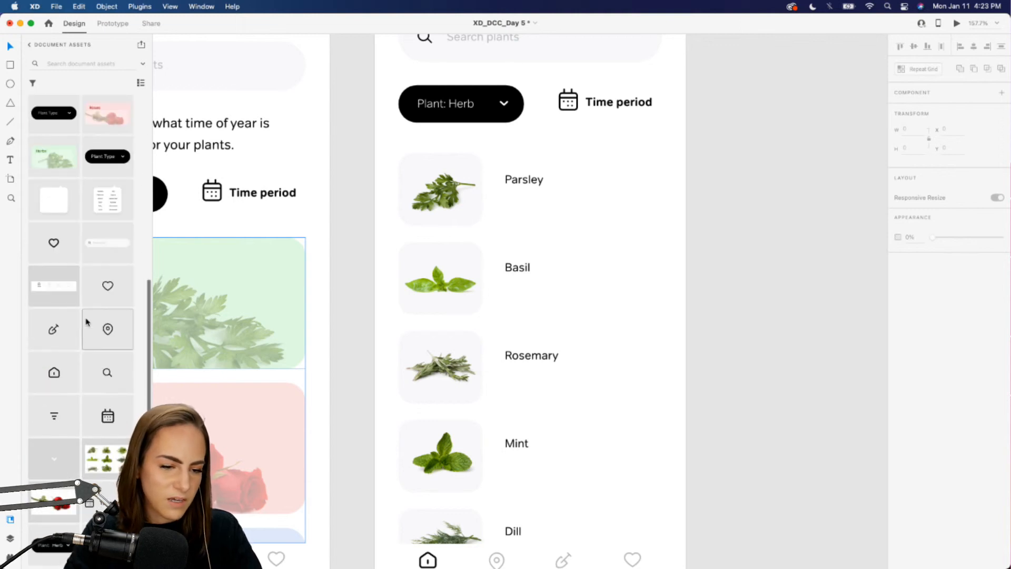
left_click_drag(56, 245, 623, 174)
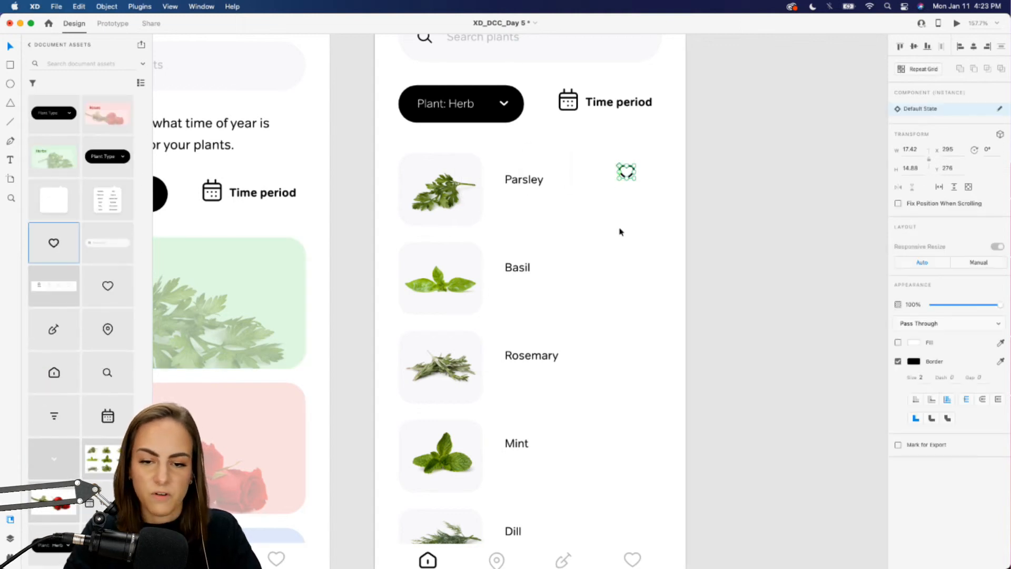
left_click(621, 230)
left_click(627, 183)
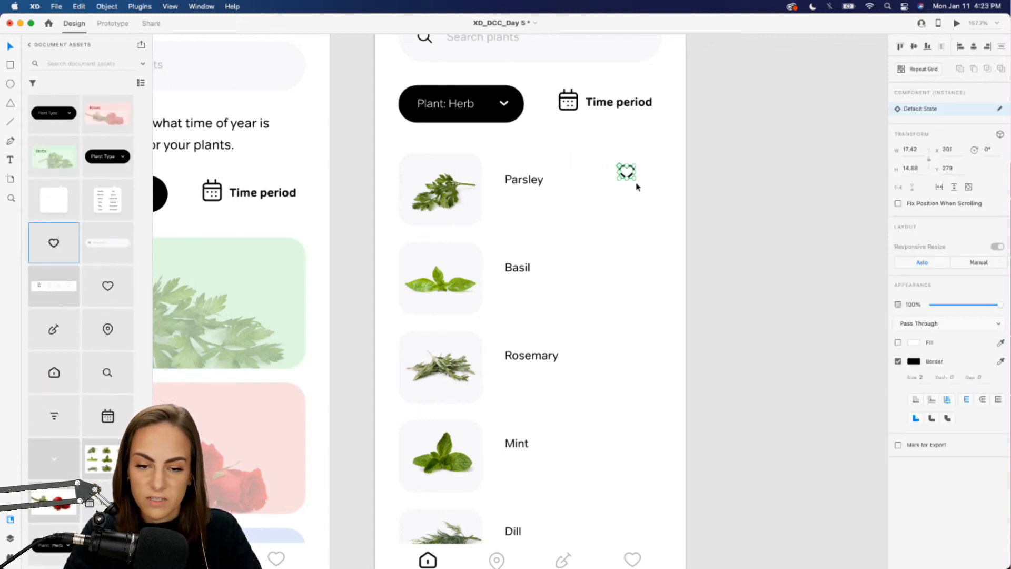
left_click_drag(644, 184, 643, 183)
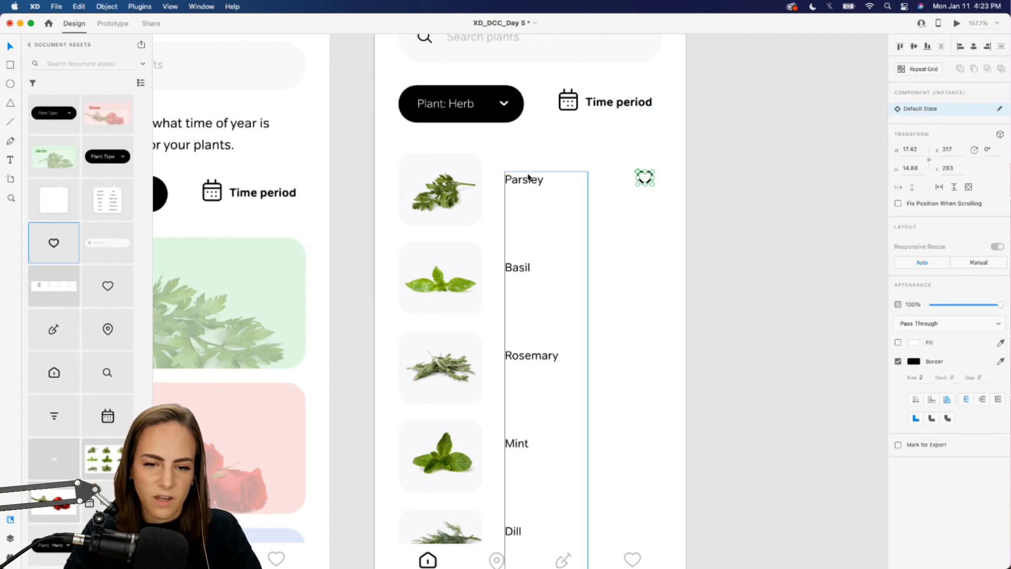
- Copy the "Filter to see what time of year" paragraph to Filter 2 and place it below the Parsley name and heart
scroll(526, 178, "down", 3)
key("Escape")
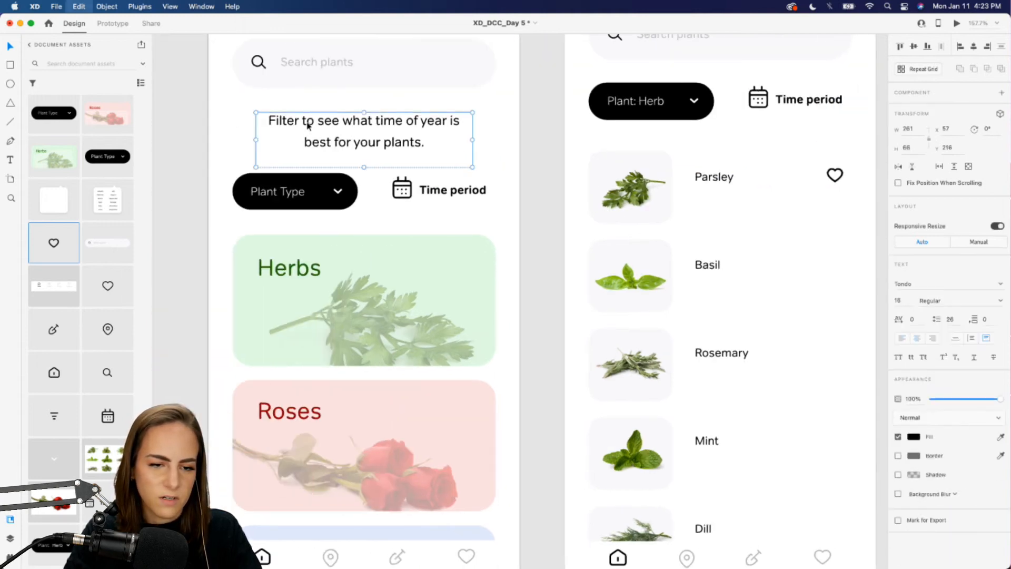
scroll(480, 189, "up", 3)
key("super+v")
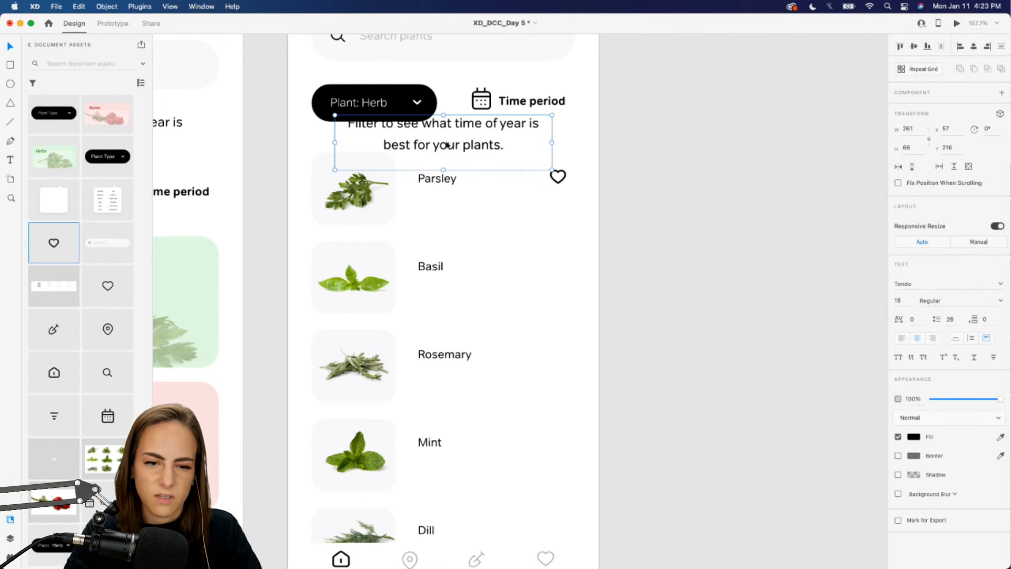
left_click_drag(446, 144, 542, 217)
- Replace the copied paragraph's text with "March-May" and set its text box to auto width
double_click(544, 217)
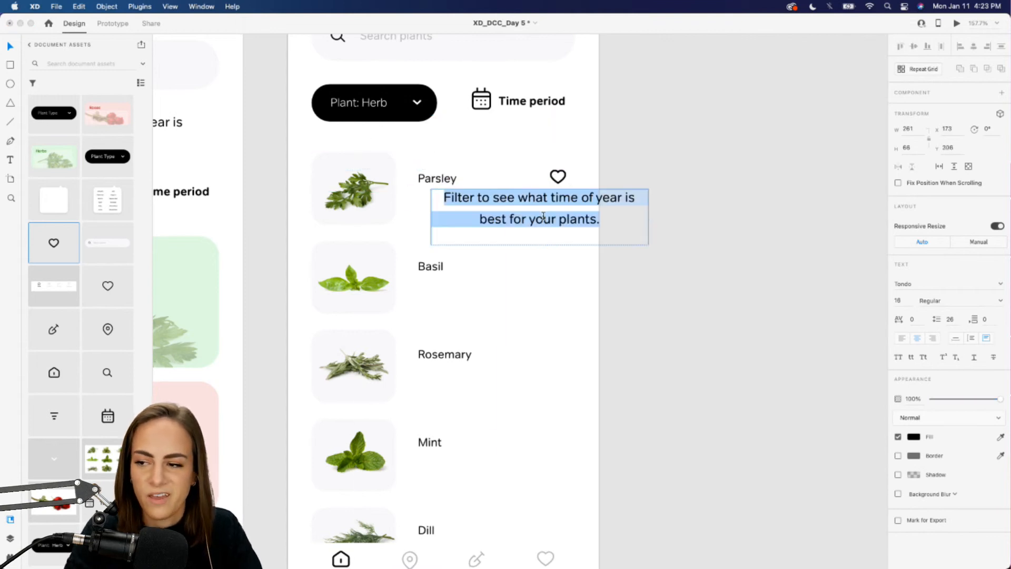
type("March-May")
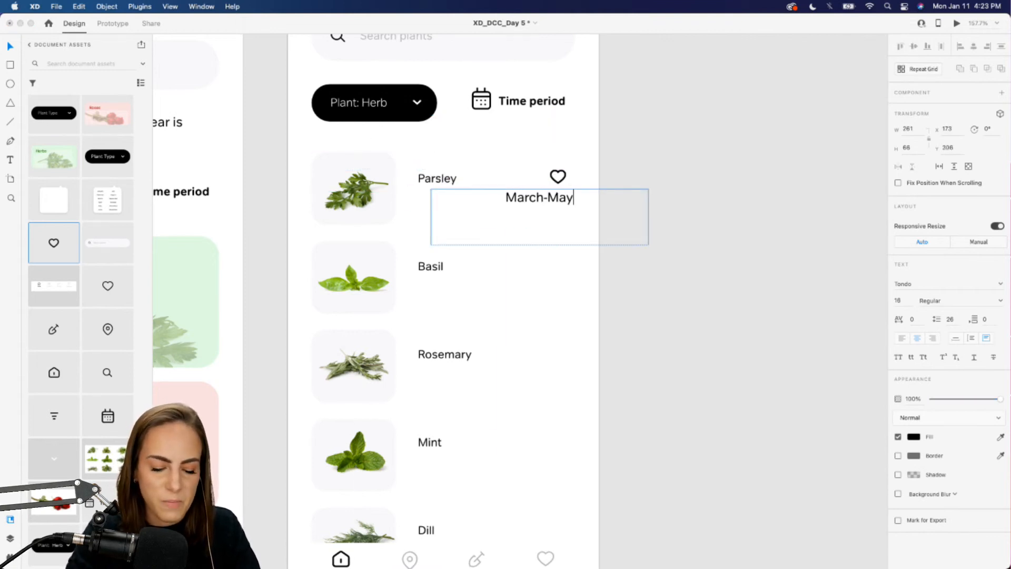
key("Escape")
left_click(956, 338)
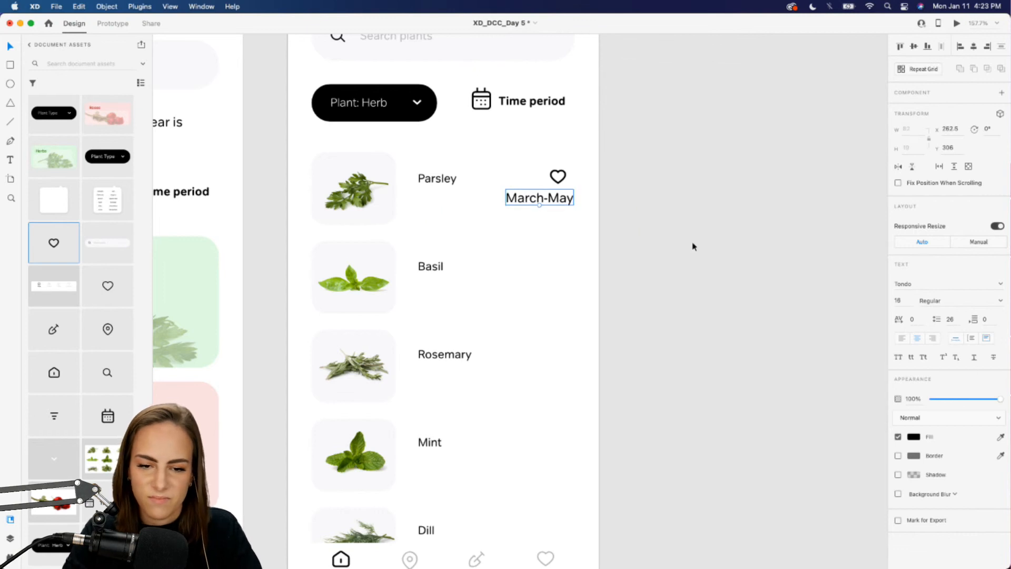
- Move the March-May text under the Parsley name and apply the Tondo Regular 14pt character style
left_click_drag(525, 207, 439, 210)
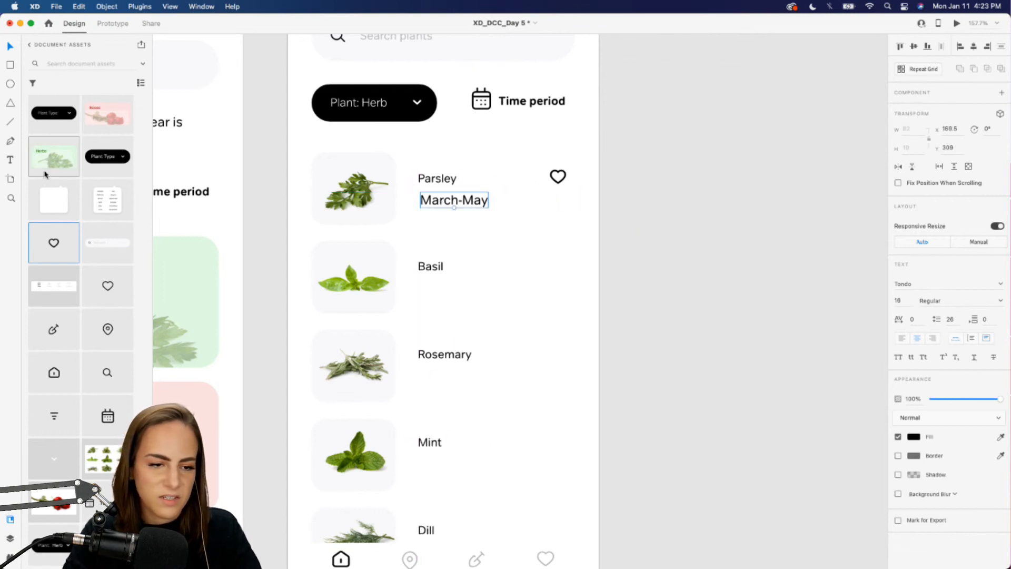
scroll(44, 173, "up", 5)
scroll(53, 226, "up", 2)
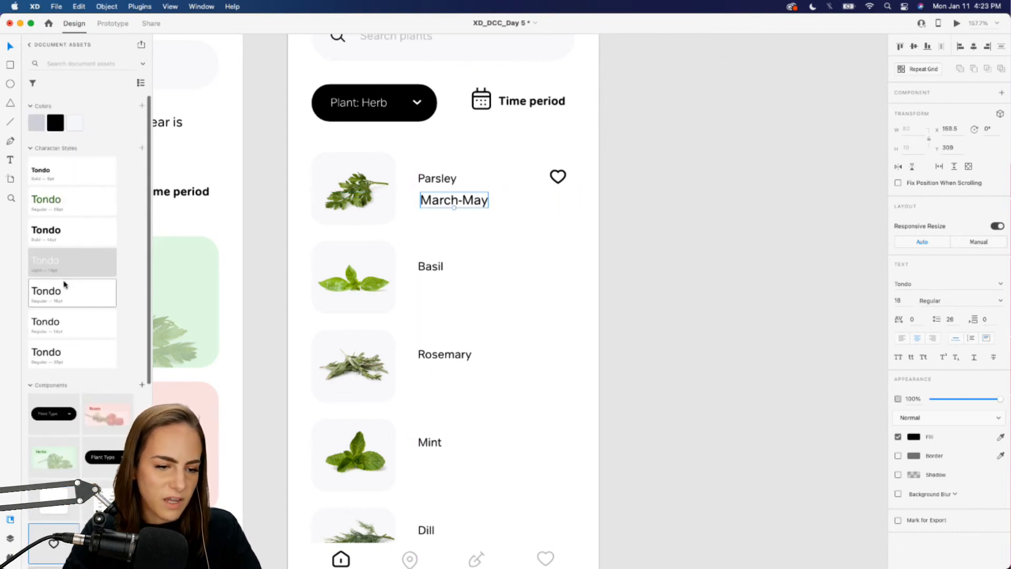
left_click(72, 333)
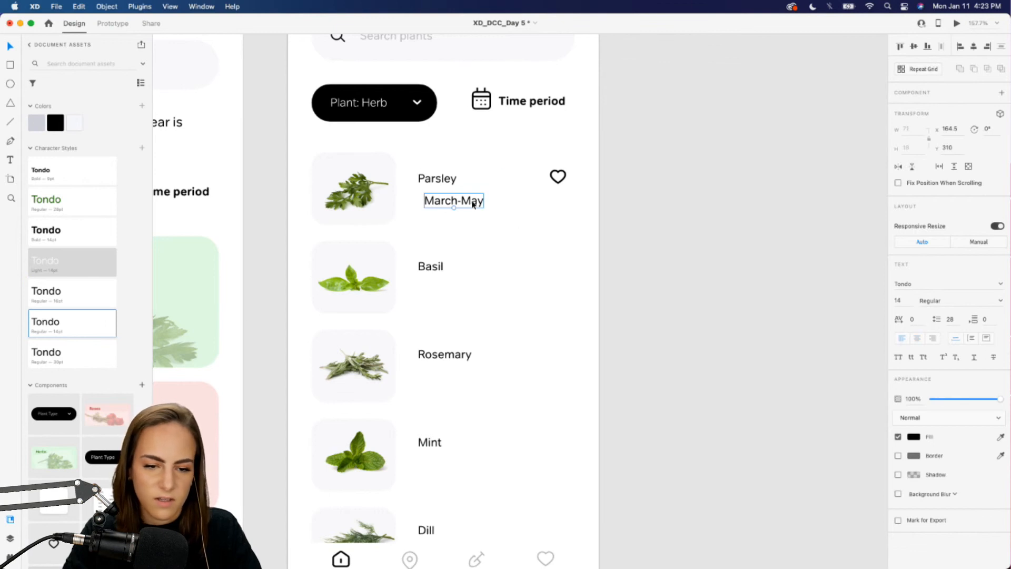
- Lower the March-May text's opacity to 46% and position it directly beneath Parsley, aligned with the name's left edge
left_click_drag(473, 205, 470, 204)
left_click_drag(964, 398, 964, 402)
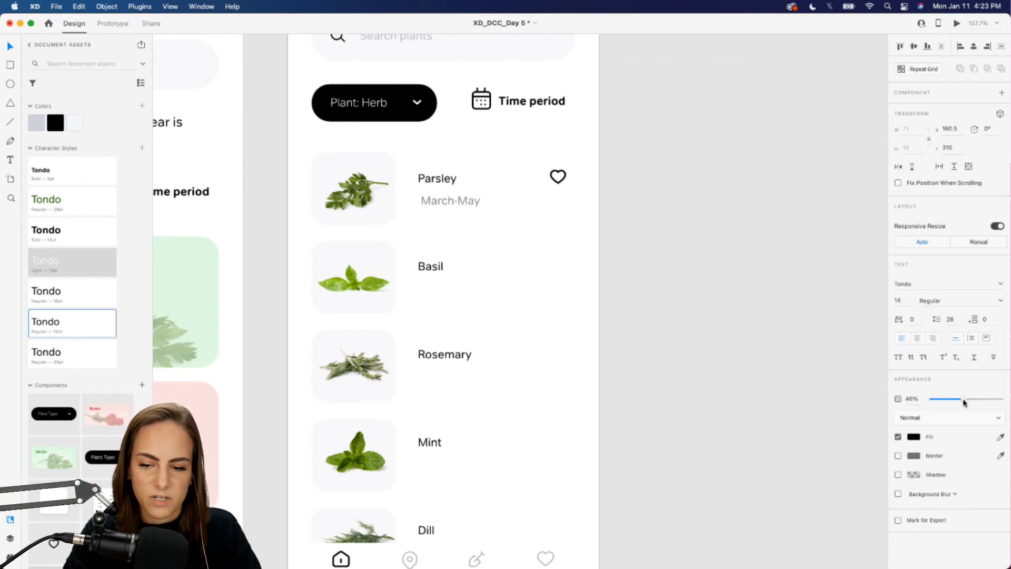
left_click_drag(465, 206, 462, 198)
- Repeat the Parsley row's March-May text and heart down the Filter 2 list through the Dill row using a repeat grid
left_click(559, 178, "shift")
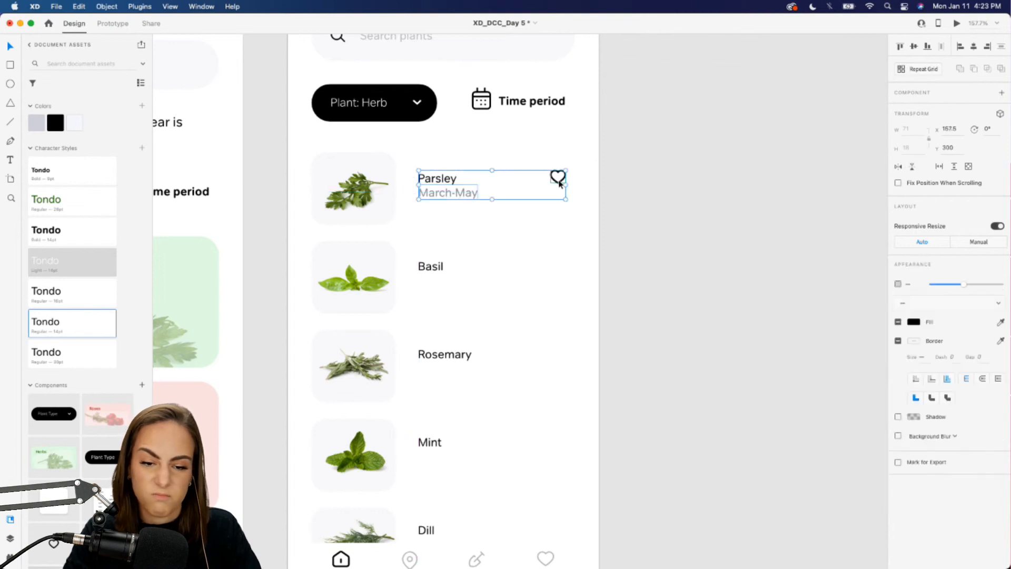
left_click_drag(492, 199, 467, 239)
scroll(468, 239, "down", 5)
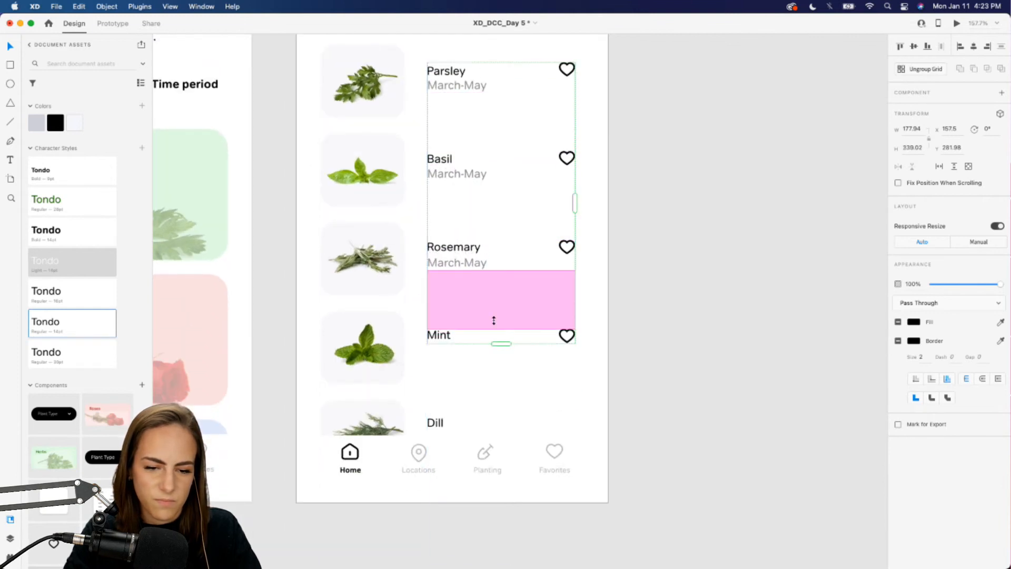
left_click_drag(500, 340, 539, 415)
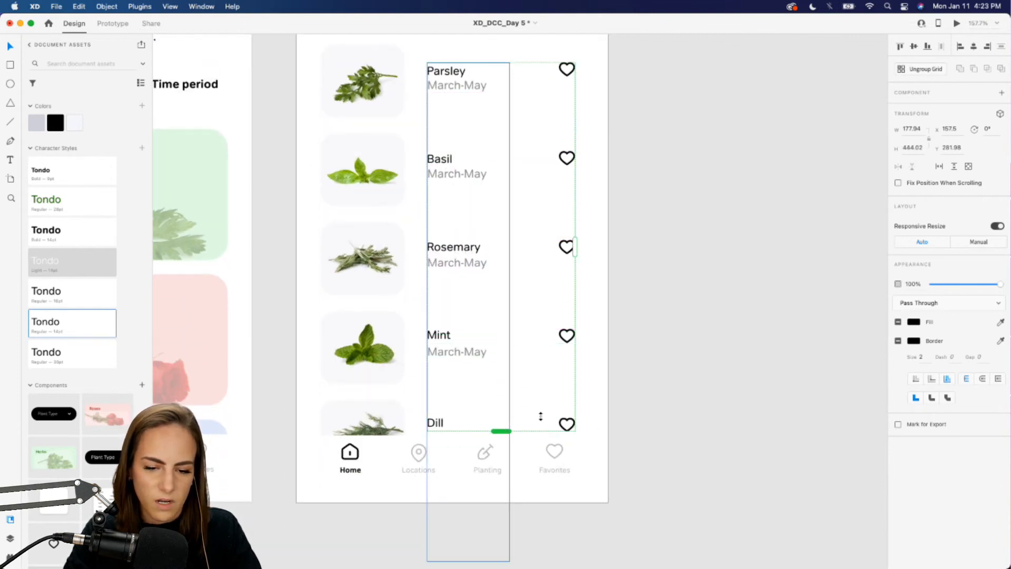
left_click(691, 370)
scroll(690, 371, "down", 5)
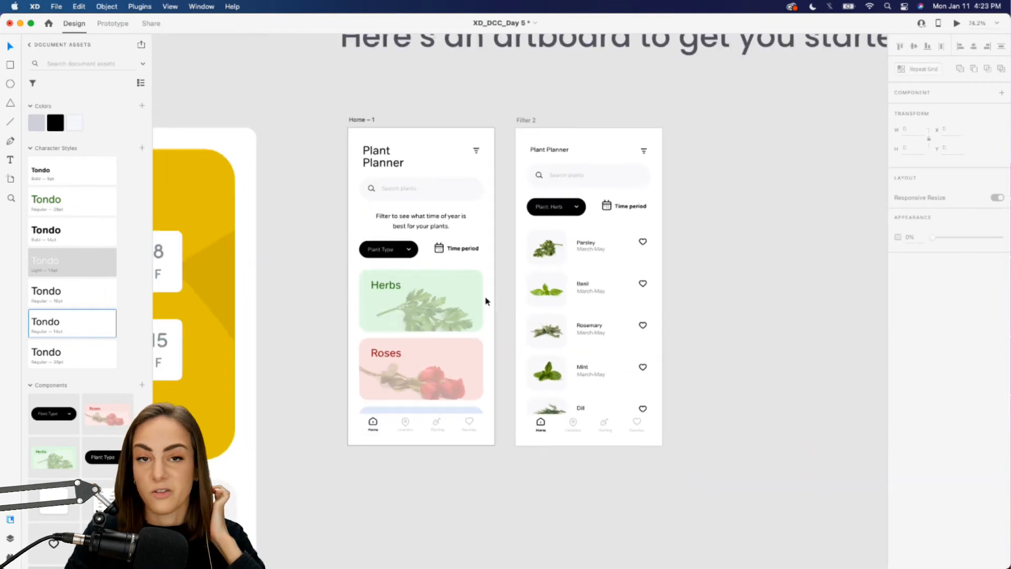
- Preview the prototype from Home – 1, choose Herbs in the Plant Type dropdown to test the transition, and close the preview
left_click(957, 24)
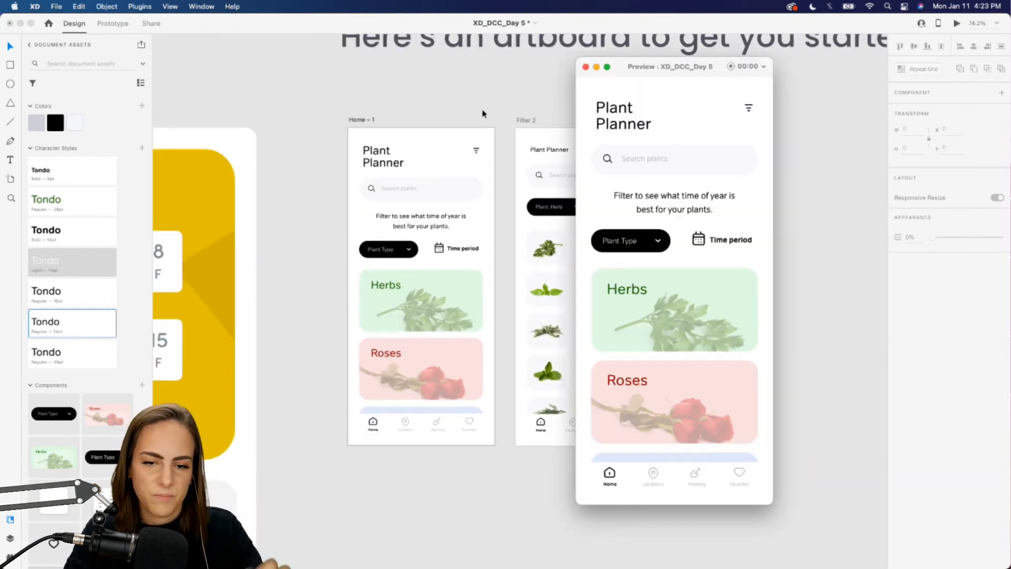
scroll(481, 113, "right", 3)
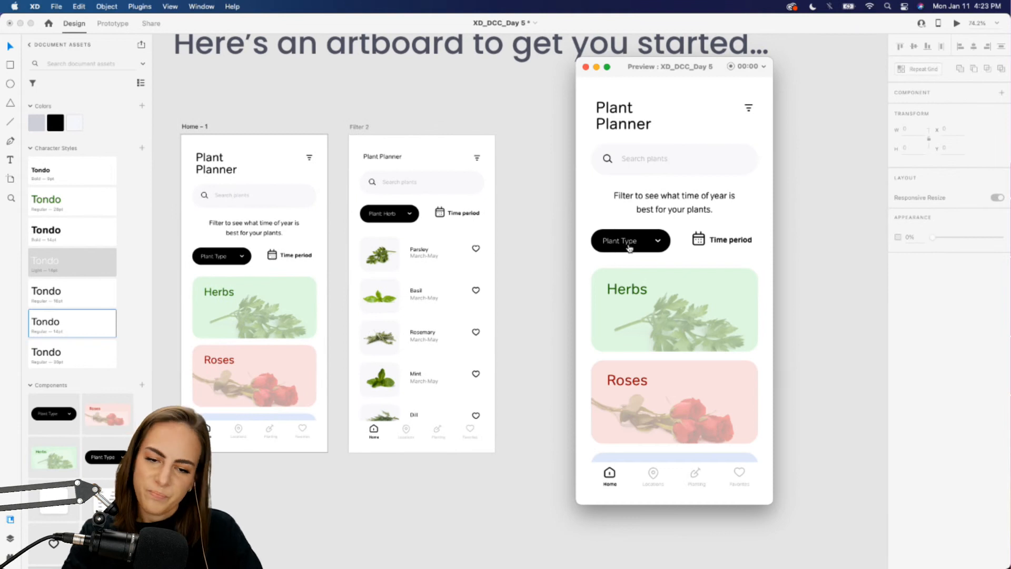
left_click(629, 245)
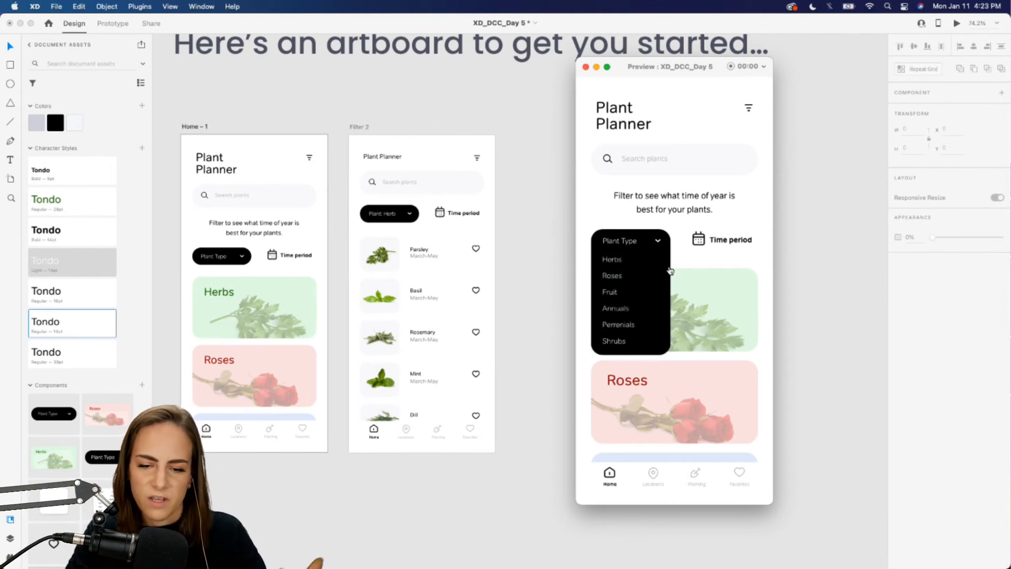
left_click(614, 261)
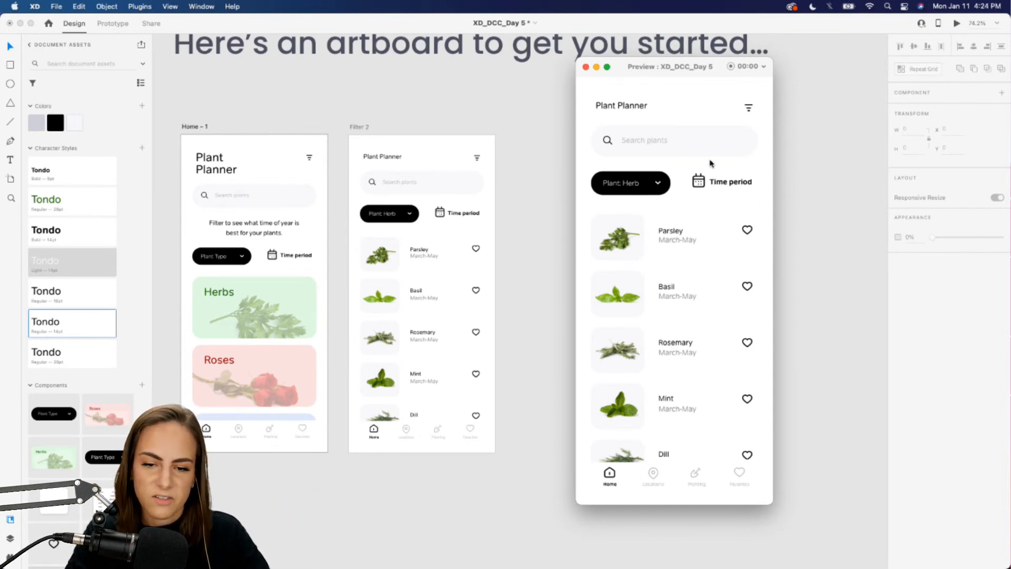
left_click(585, 68)
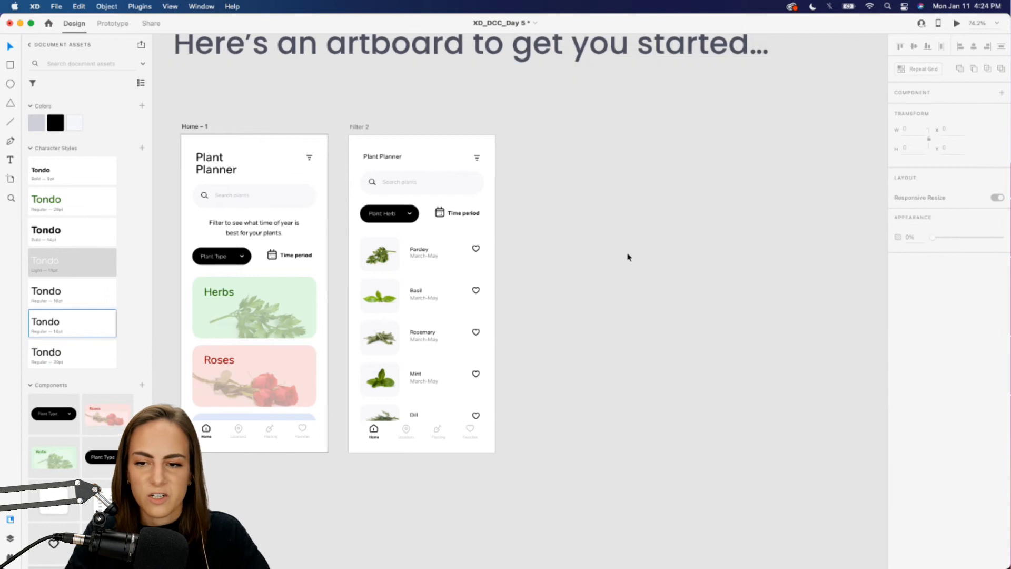
- Preview the example List artboard, test its Time Period calendar by choosing March and collapsing it, and close the preview
scroll(627, 254, "down", 3)
scroll(627, 255, "right", 10)
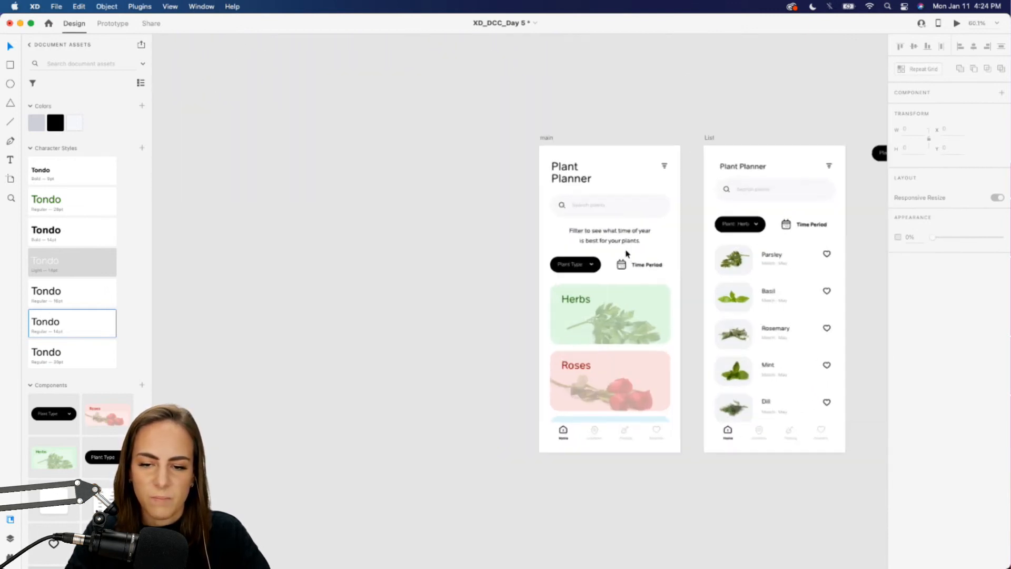
scroll(627, 118, "up", 3)
left_click(729, 225)
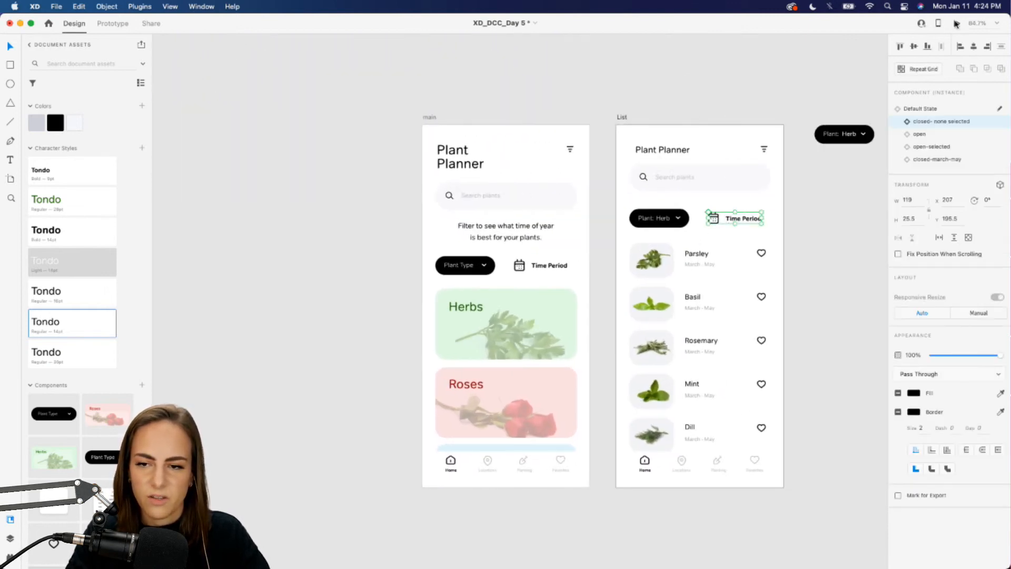
left_click(956, 23)
left_click(720, 193)
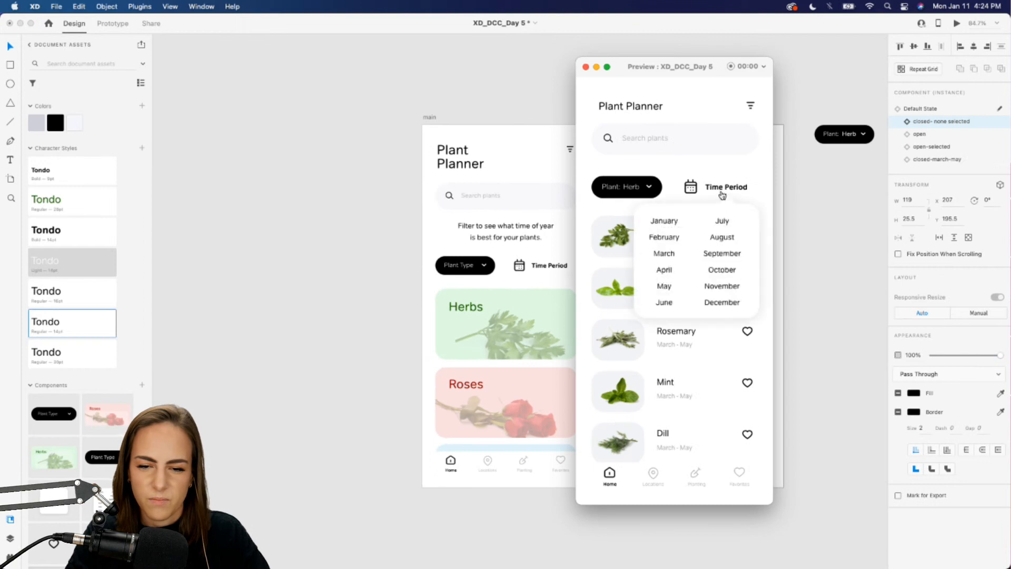
left_click(668, 255)
left_click(726, 187)
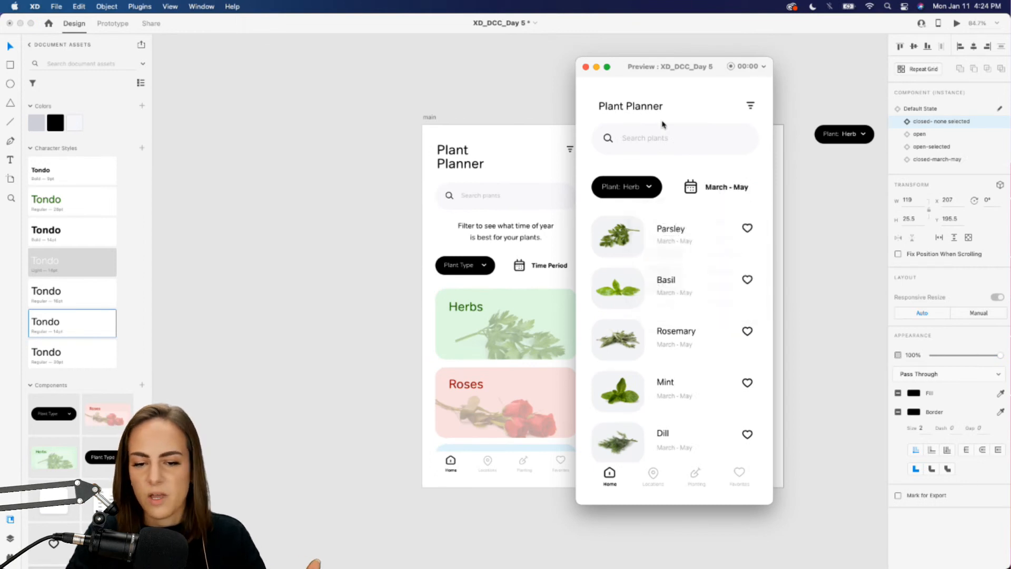
left_click(581, 67)
- Return to the Home – 1 and Filter 2 artboards, save the document, and clear the selection
scroll(584, 69, "left", 15)
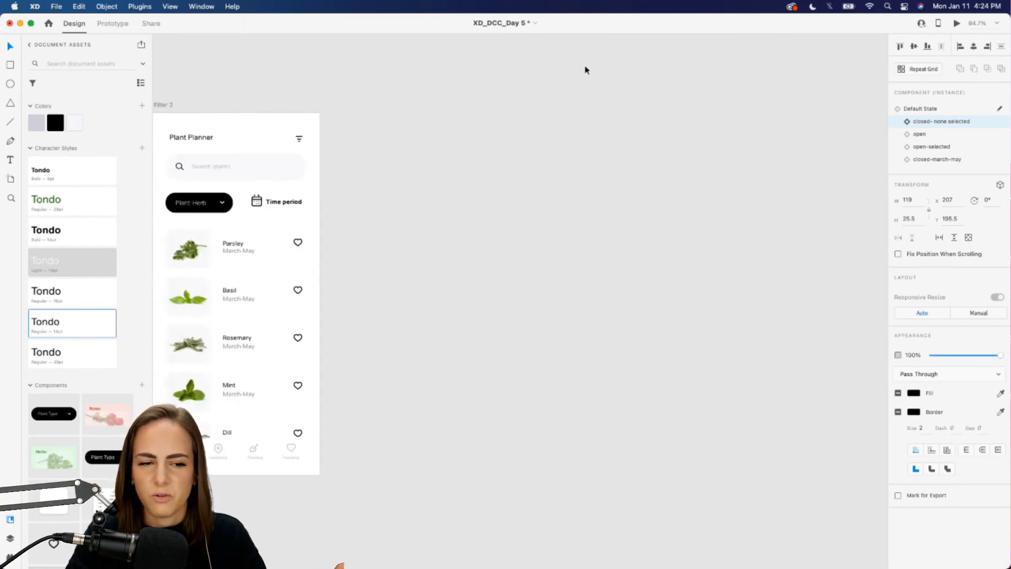
scroll(584, 70, "left", 3)
scroll(584, 70, "down", 2)
key("super+s")
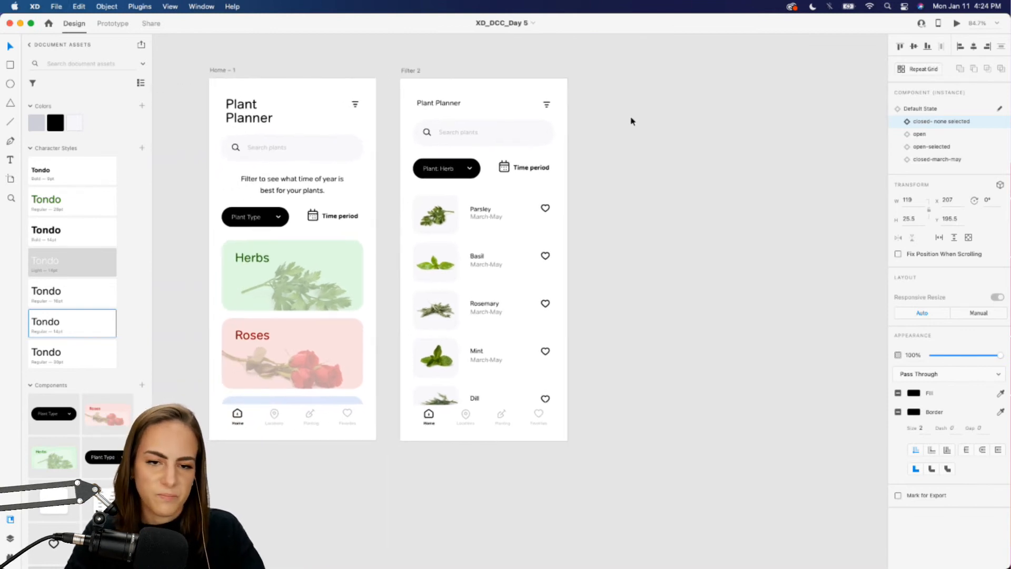
left_click(630, 122)
- Switch to Chrome and review the XDDailyChallenge Exercise Tracking Experience project on Behance, including its screens and preview video
mouse_move(643, 553)
left_click(698, 552)
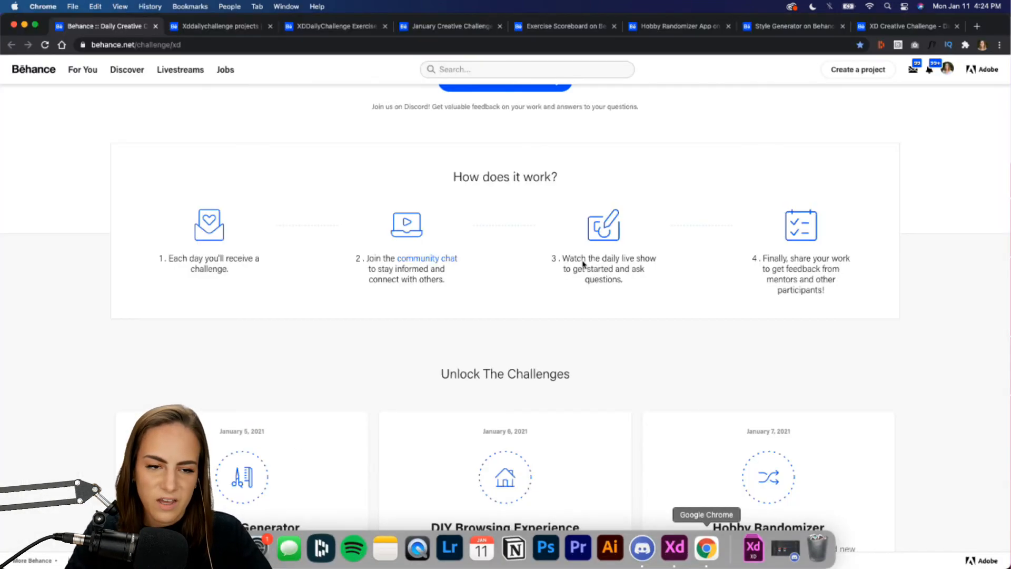
left_click(346, 28)
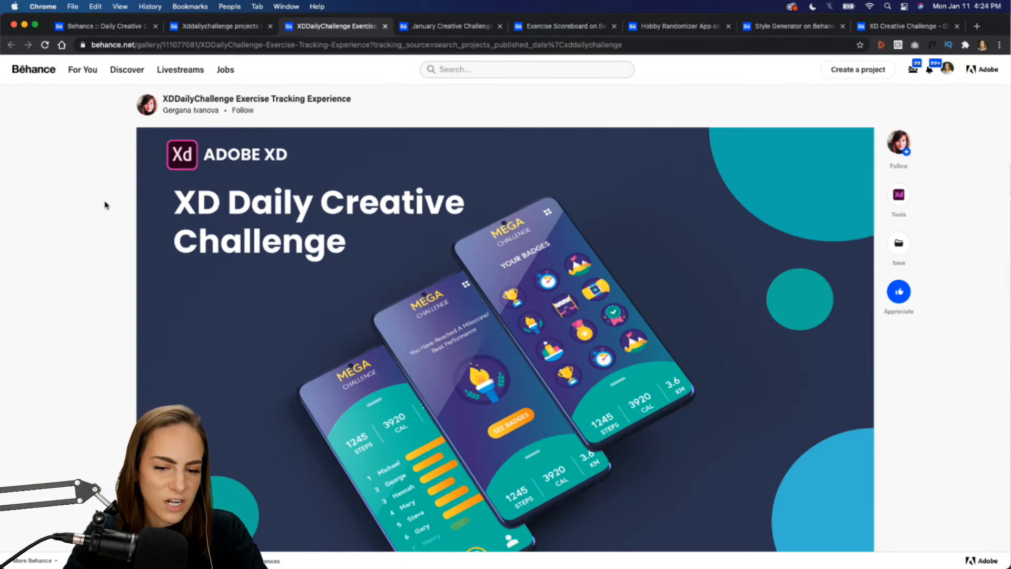
scroll(105, 204, "down", 10)
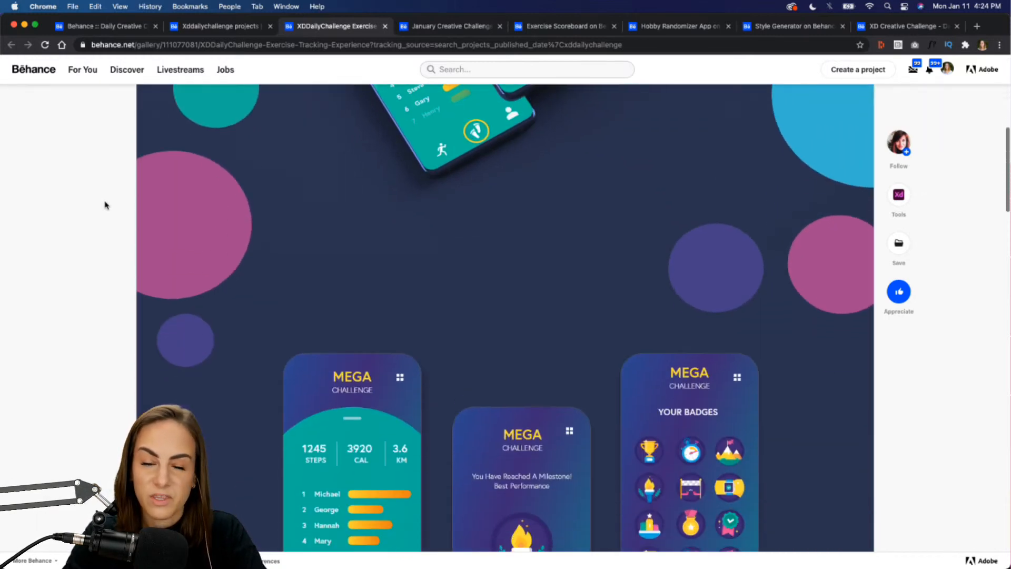
scroll(105, 205, "down", 5)
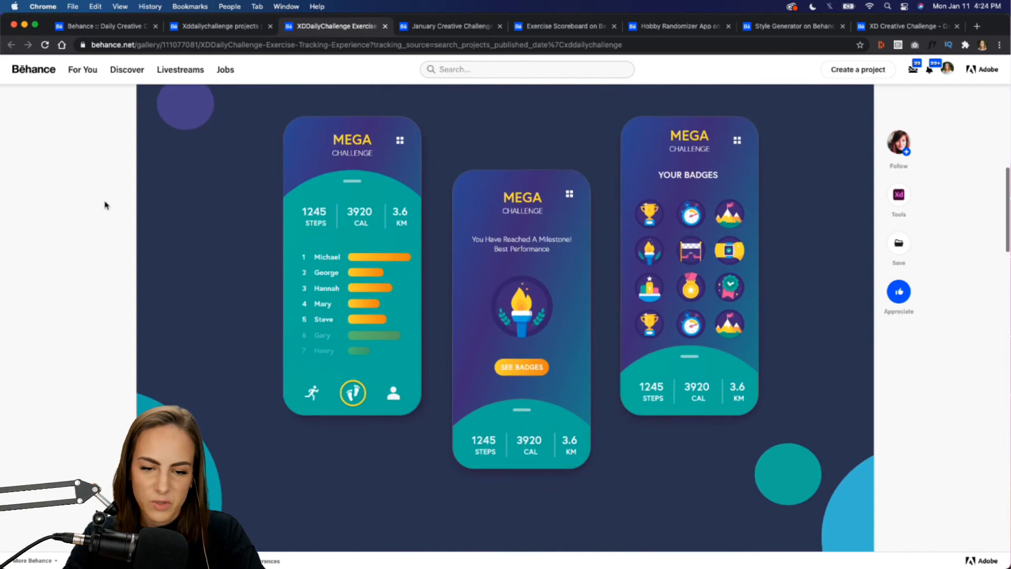
scroll(104, 204, "down", 8)
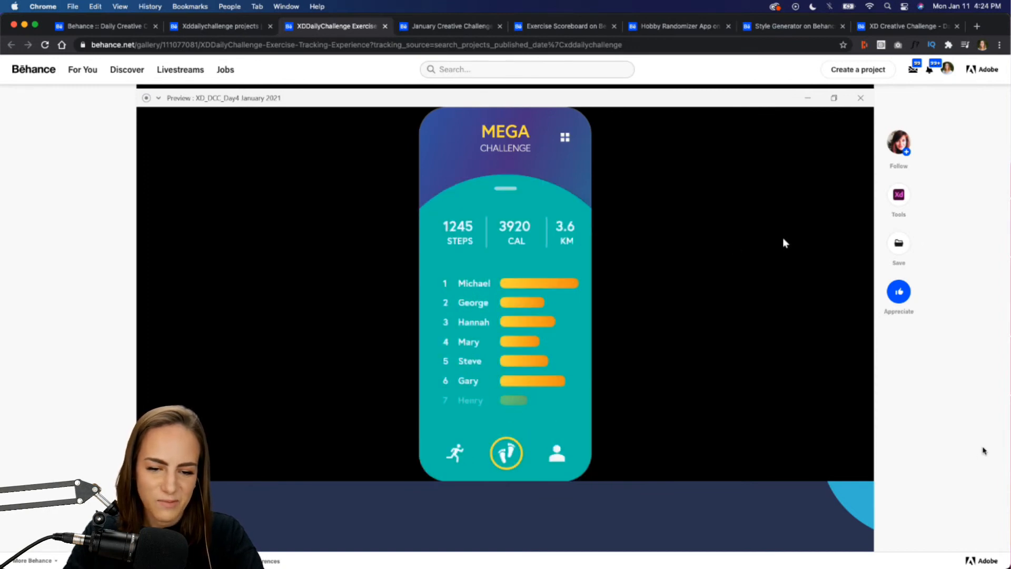
scroll(819, 164, "up", 10)
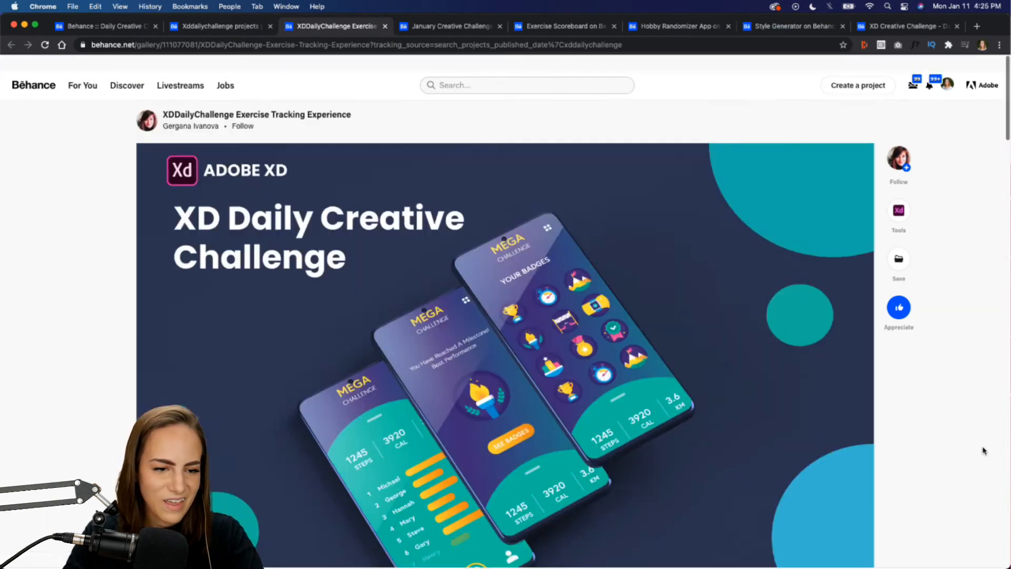
- Open the January Creative Challenge project and look through its Day 1 Drag + Auto-animate hairstyle screens
left_click(456, 28)
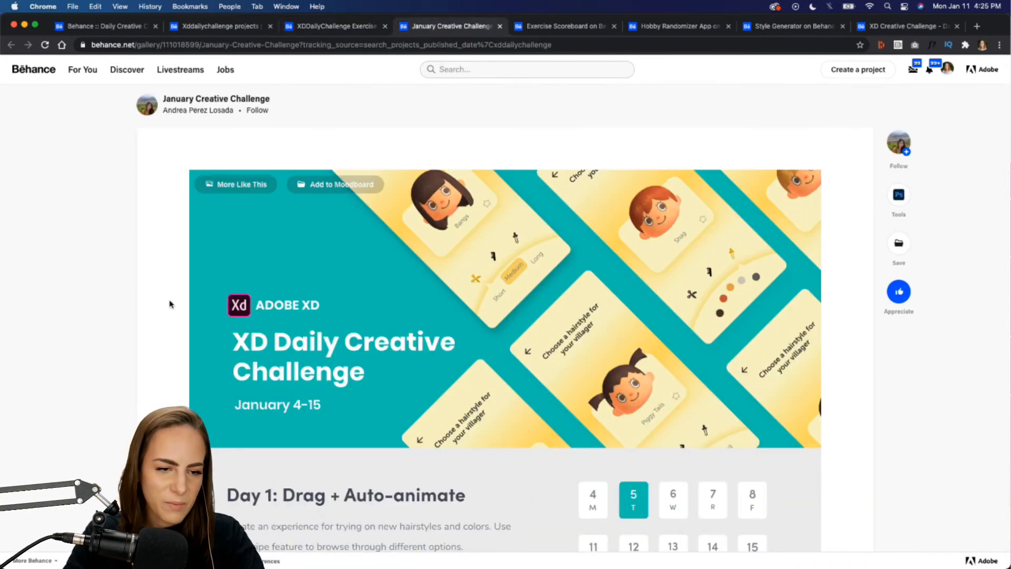
scroll(170, 304, "down", 1)
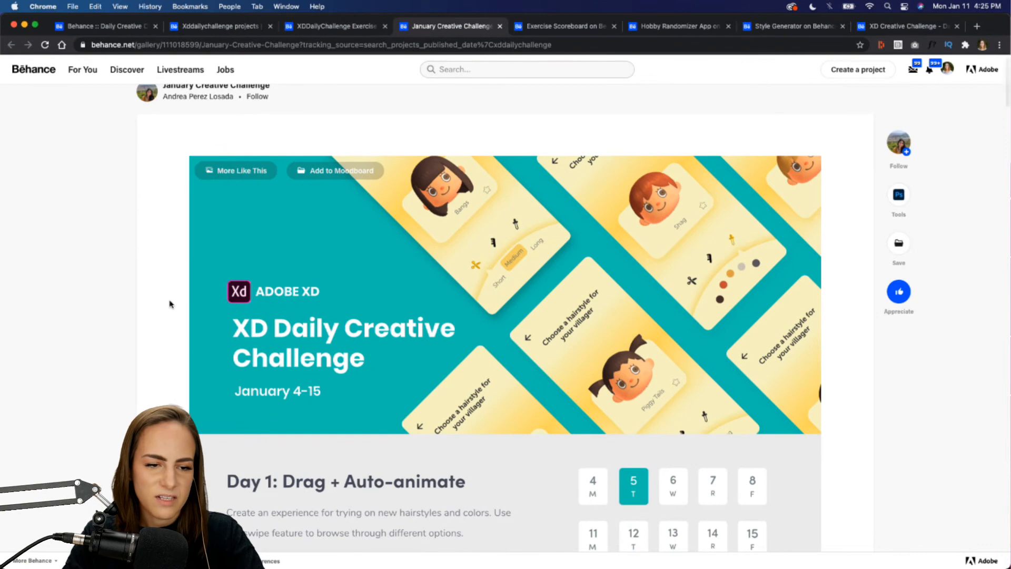
scroll(169, 304, "down", 8)
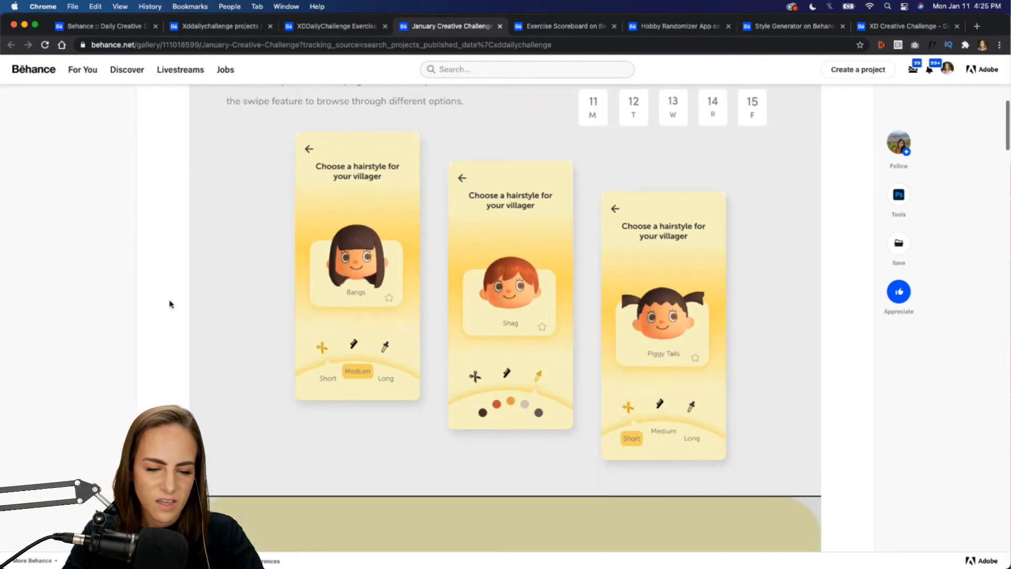
scroll(169, 304, "down", 15)
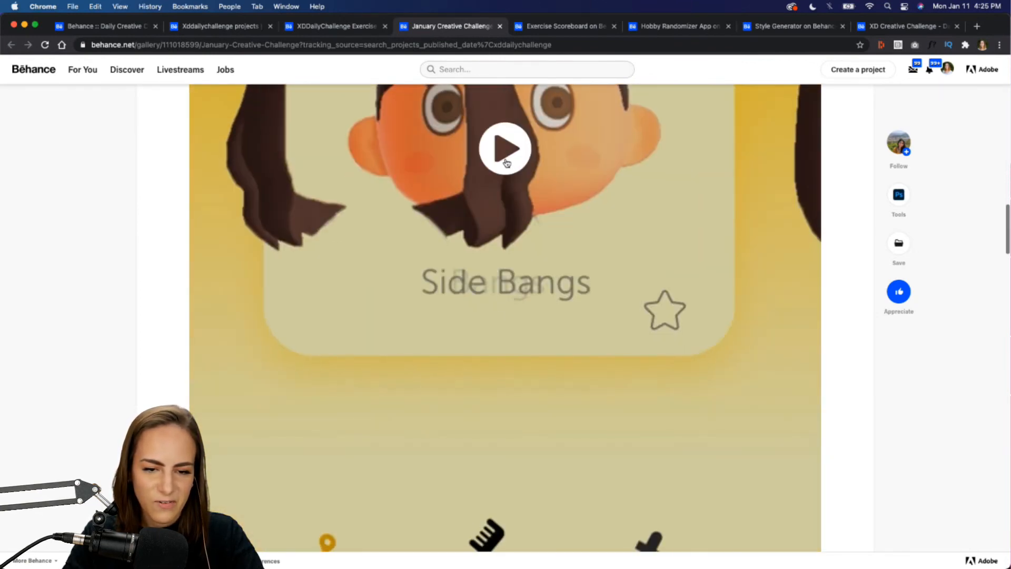
- Play the Day 1 hairstyle prototype video, watch it in full screen, and exit full screen
left_click(506, 162)
scroll(807, 489, "down", 3)
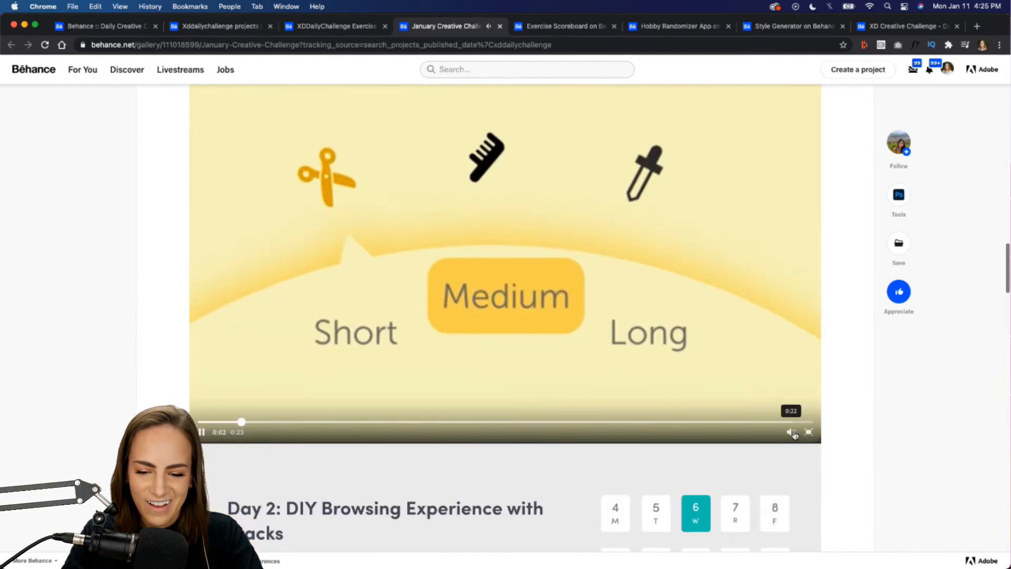
left_click(808, 432)
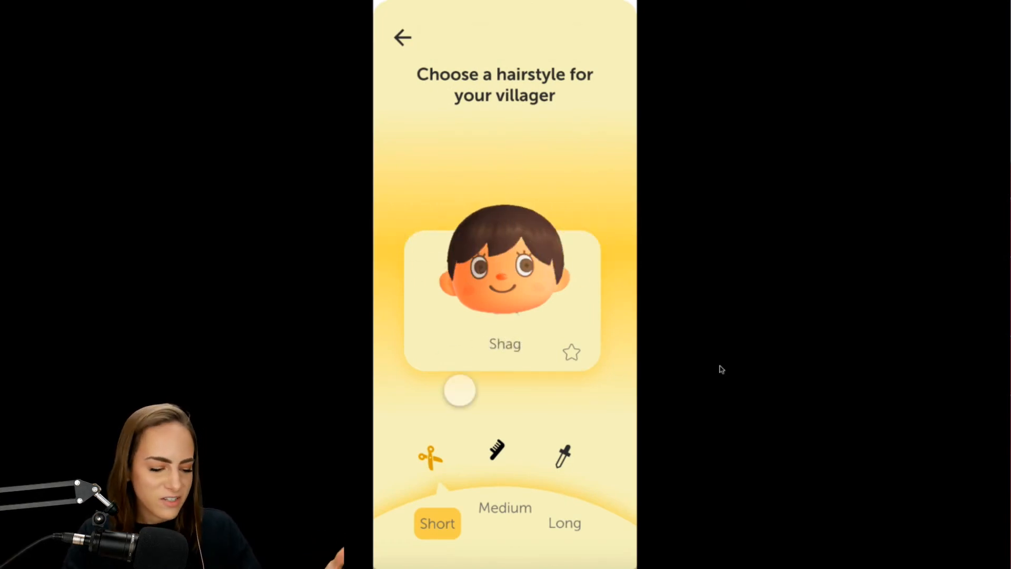
mouse_move(650, 517)
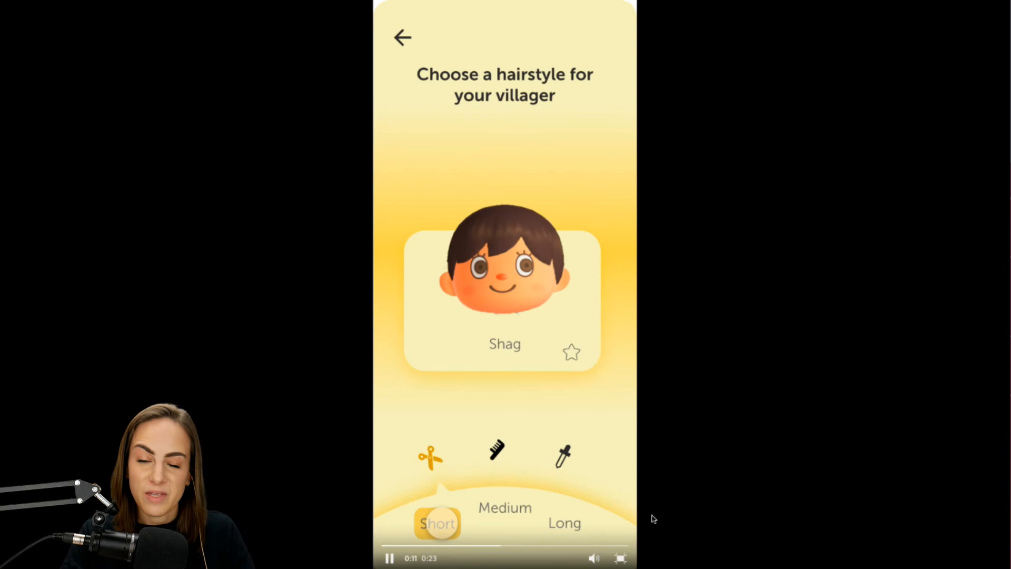
left_click(625, 557)
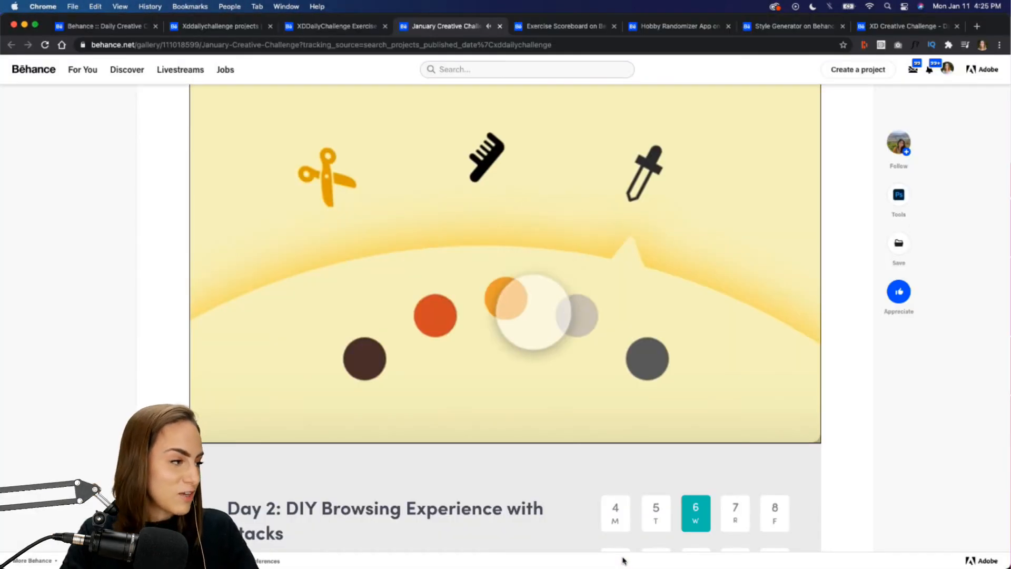